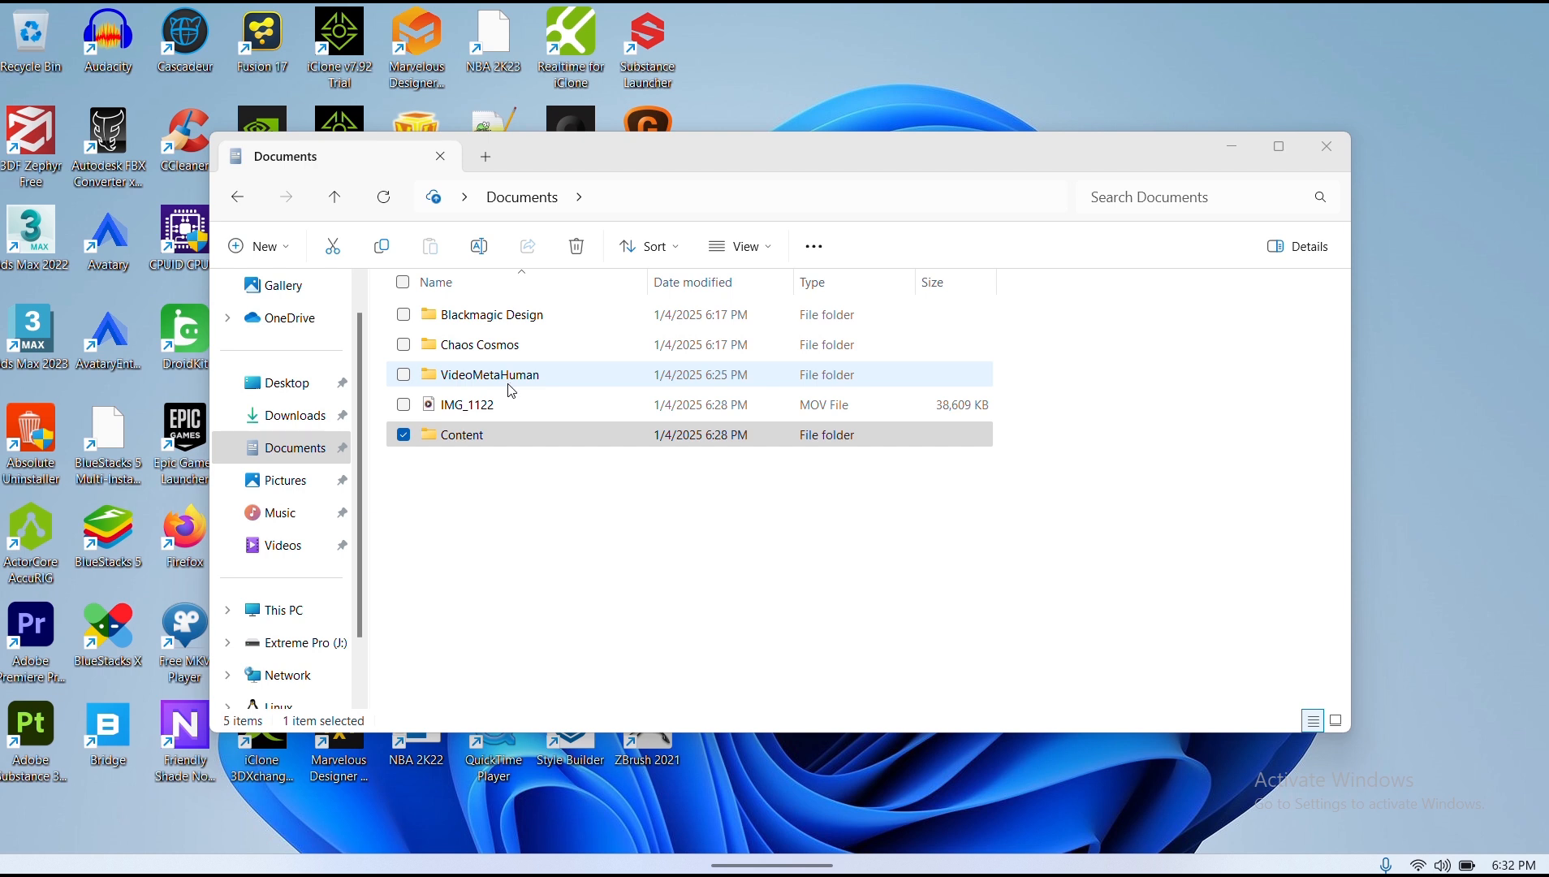
- Open the VideoMetaHuman folder in Documents
click(546, 487)
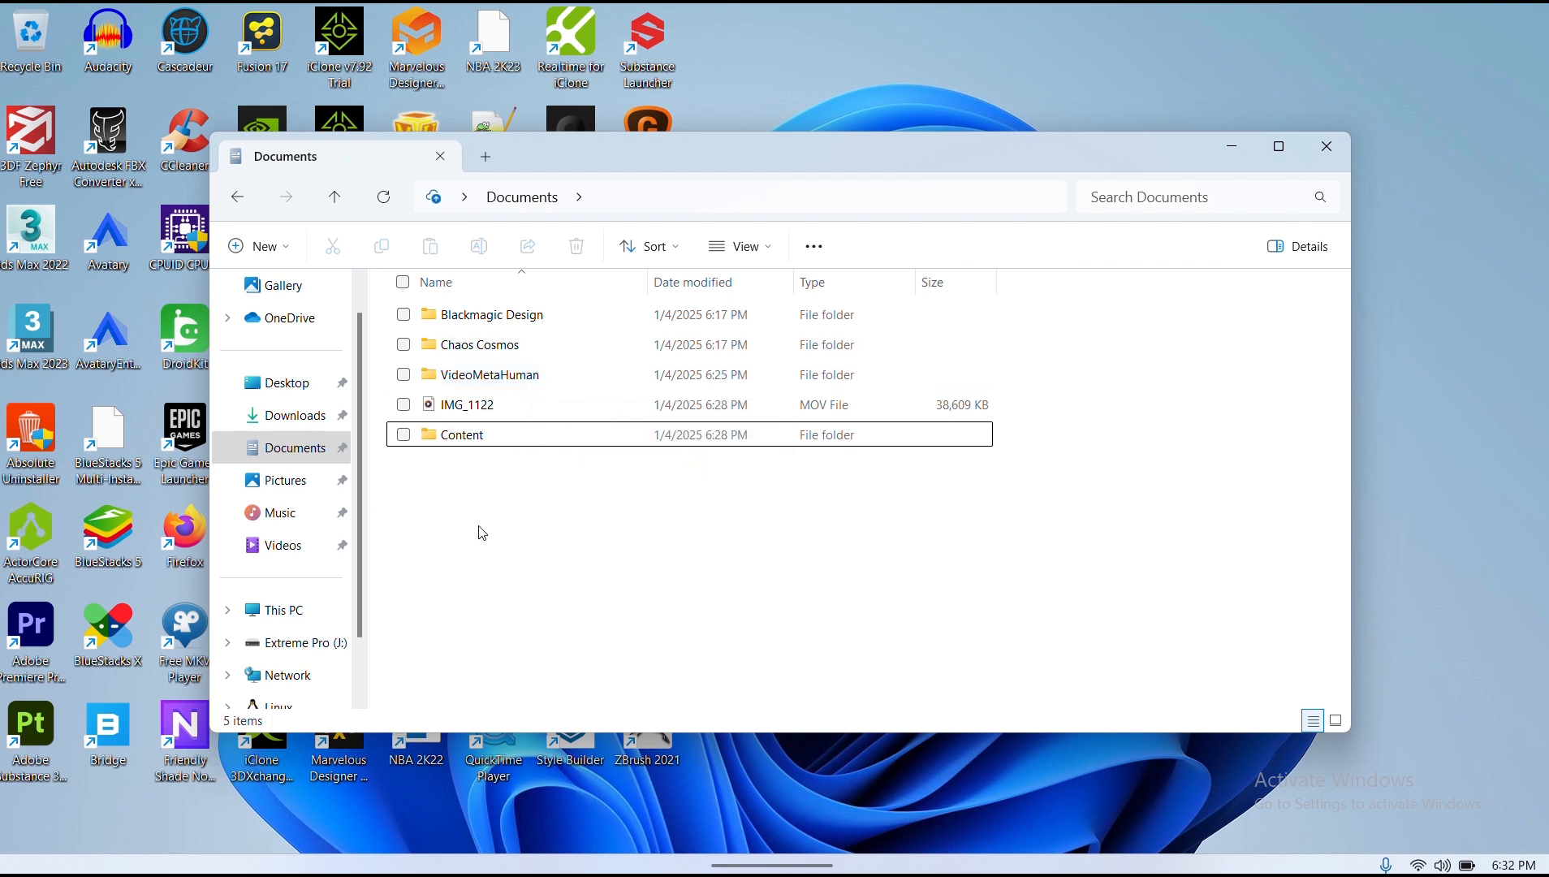
click(554, 378)
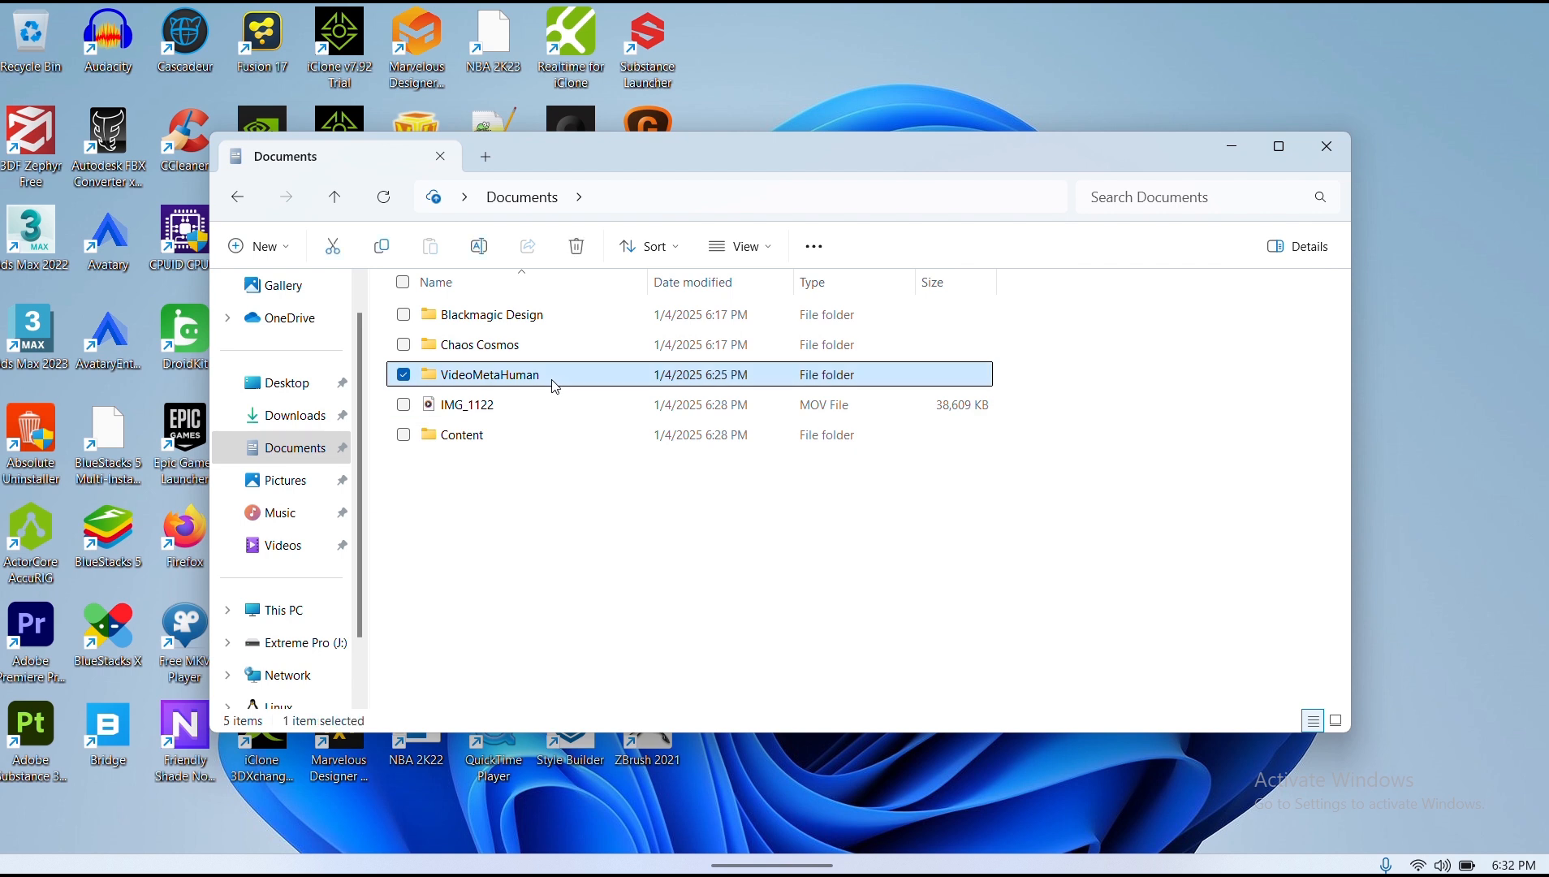
mouse_move(521, 387)
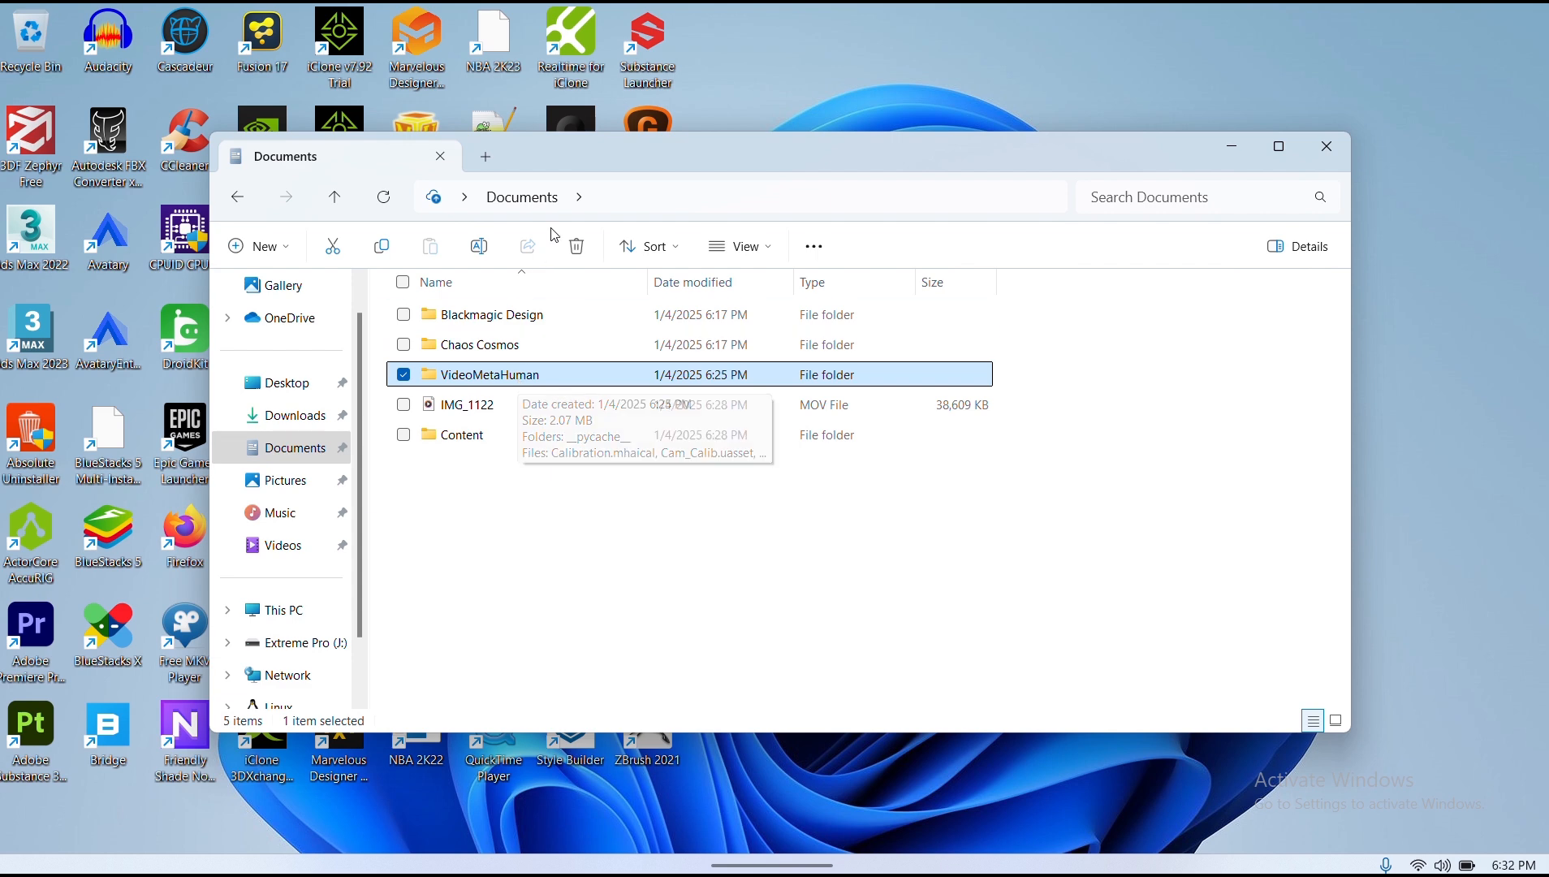
double_click(493, 377)
- Run the InstallDependencies batch file from the VideoMetaHuman folder to install the required Python packages
scroll(601, 382, down, 4)
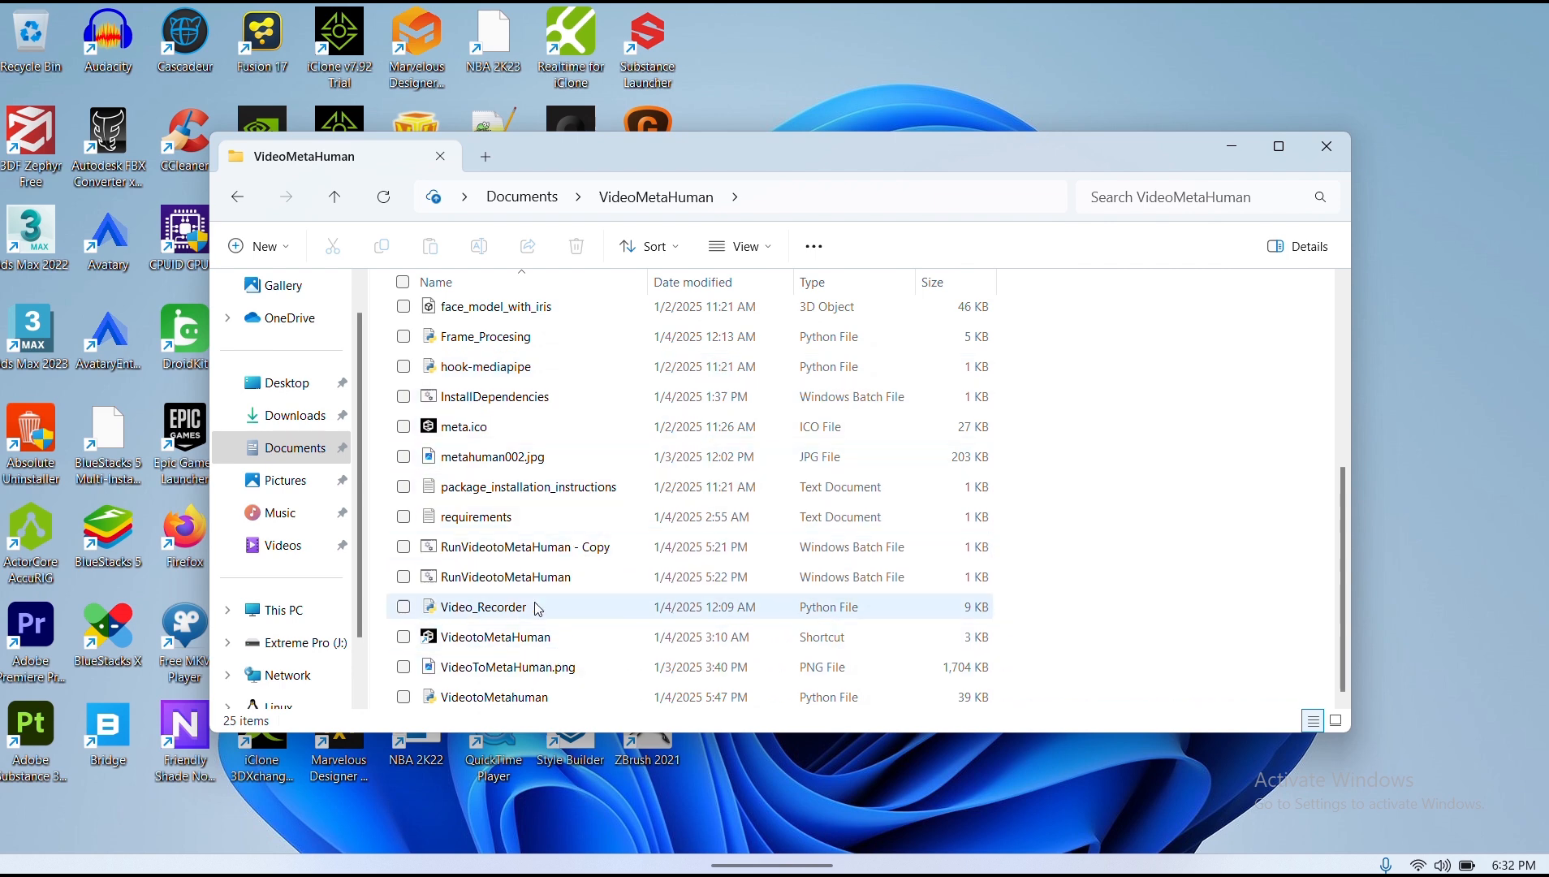
scroll(536, 604, up, 4)
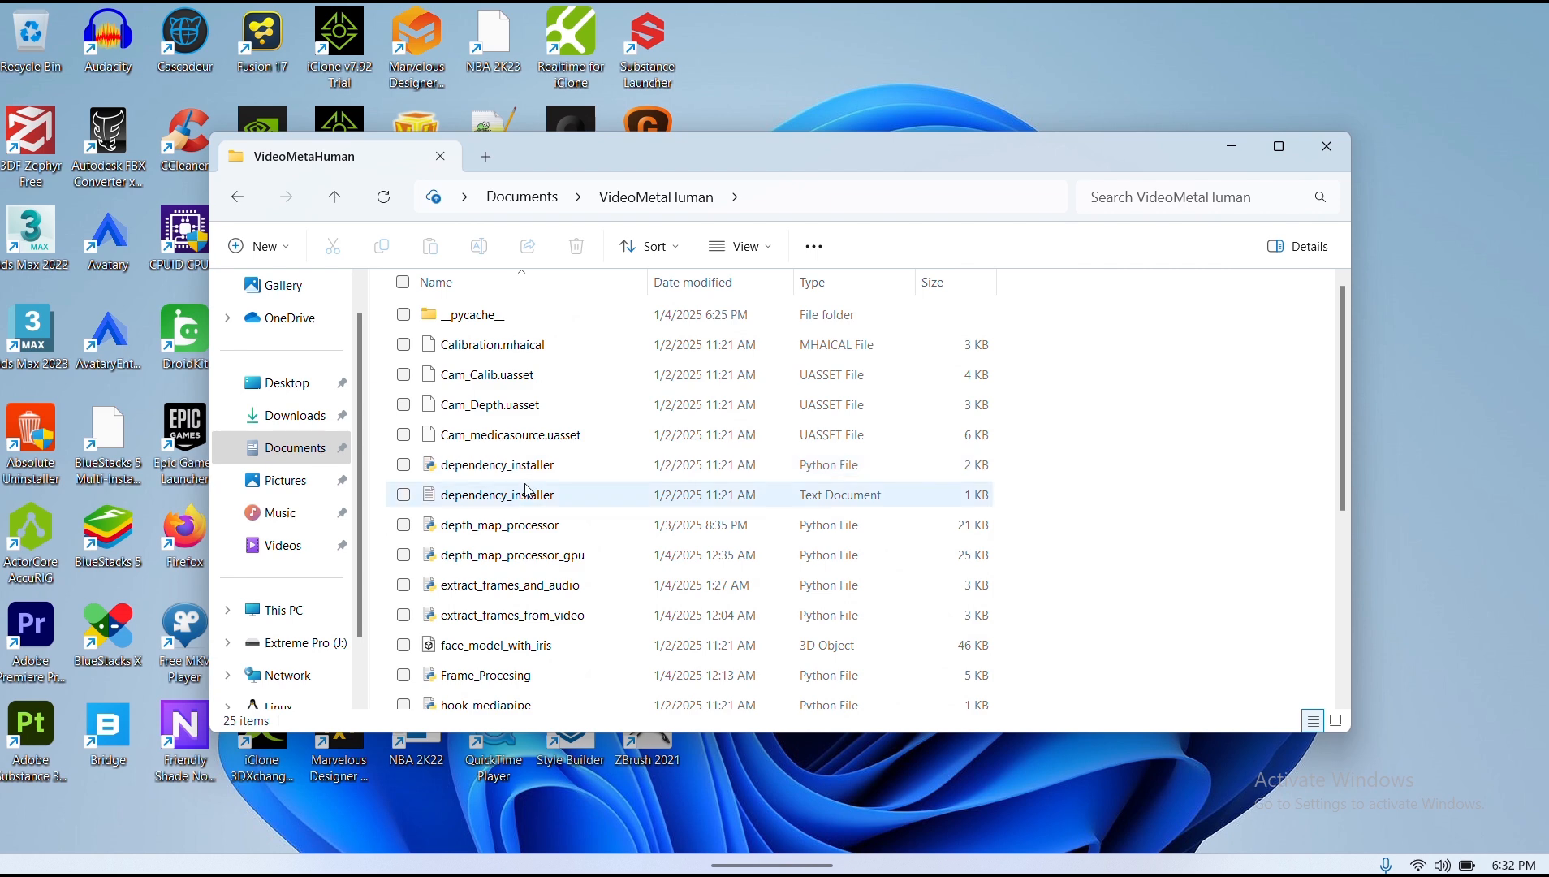
scroll(531, 487, down, 2)
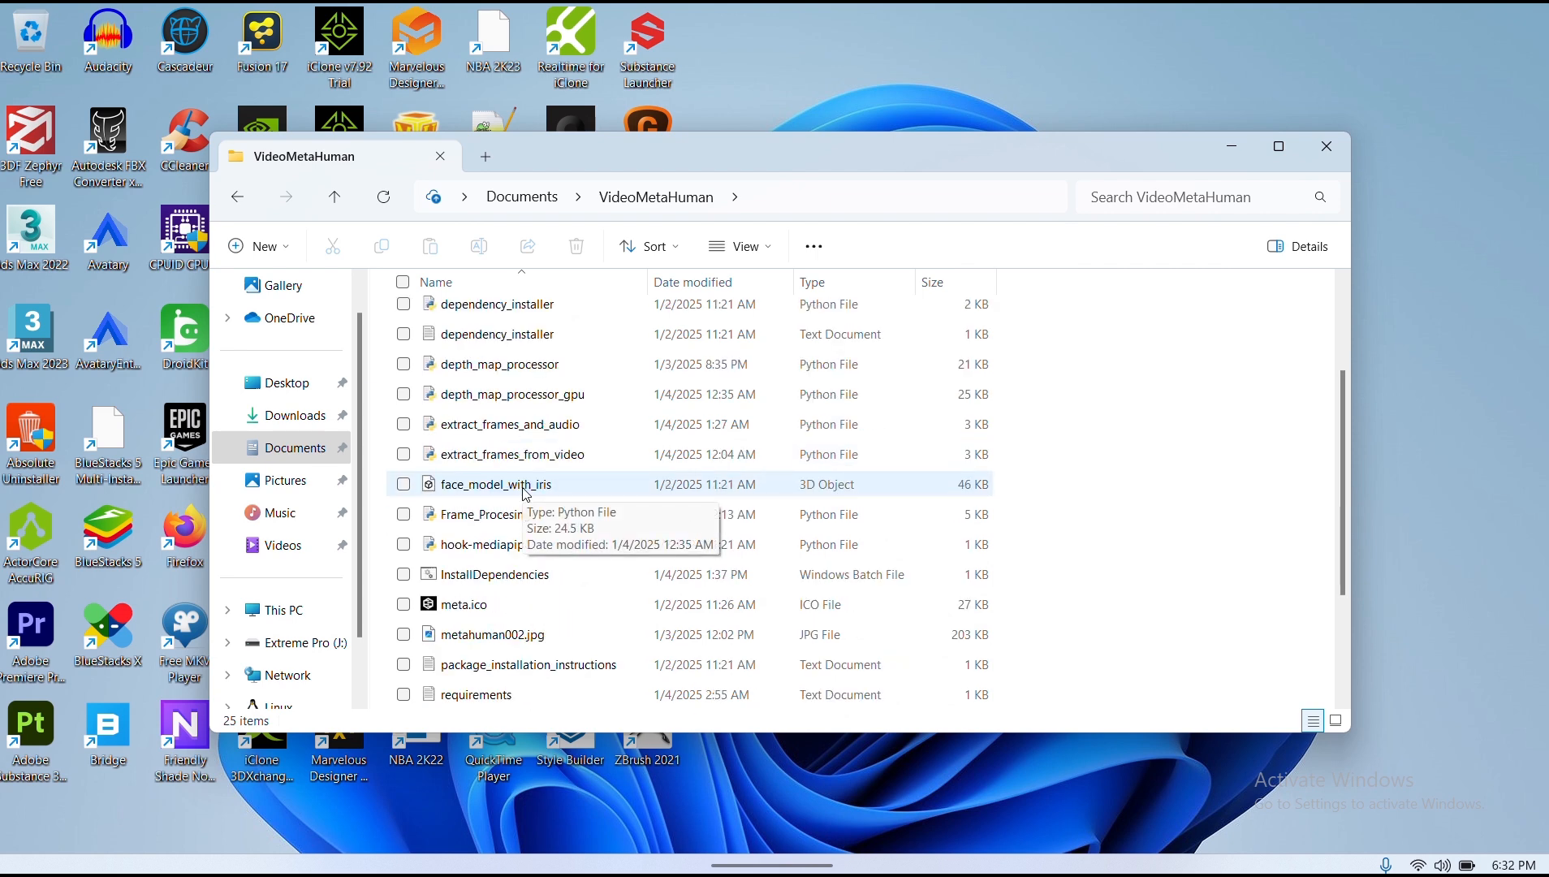
click(508, 582)
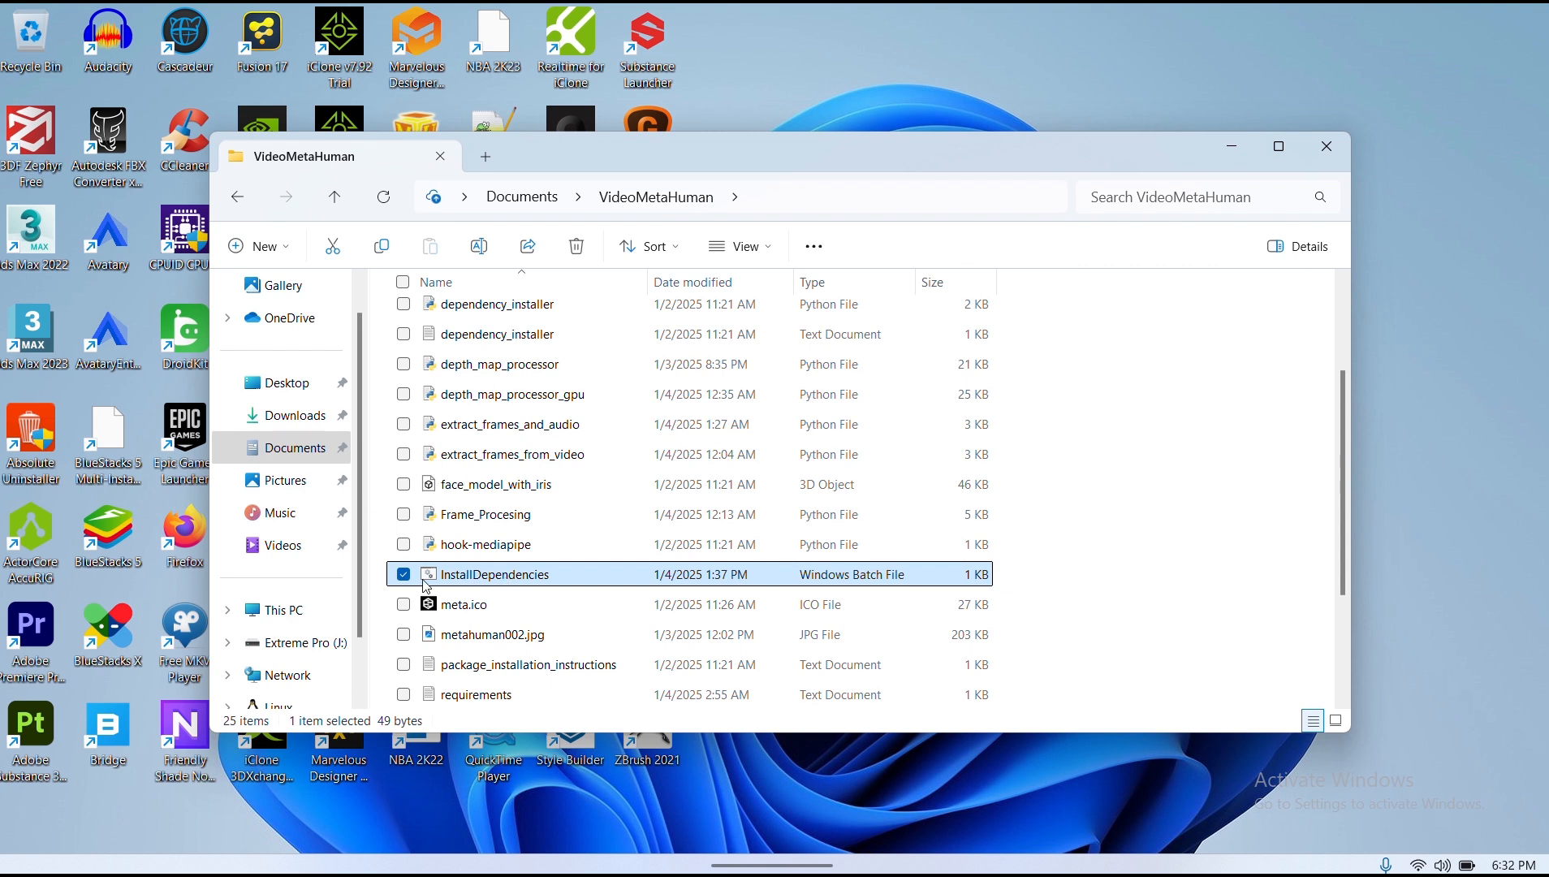
double_click(520, 582)
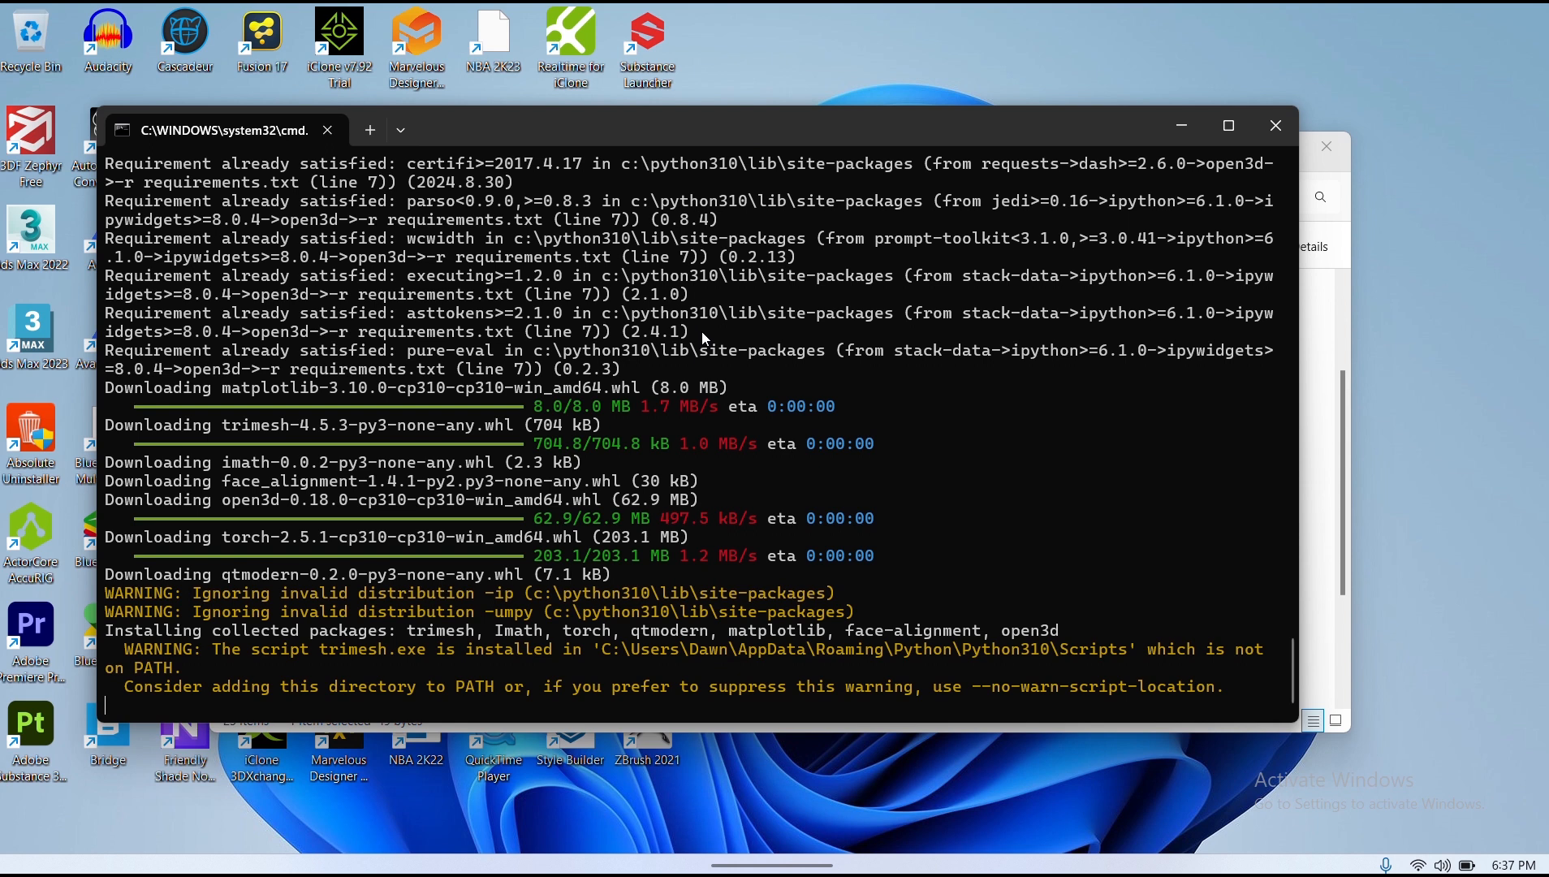
- Review the package list in the requirements text file, then return to the dependency installation console
click(1345, 413)
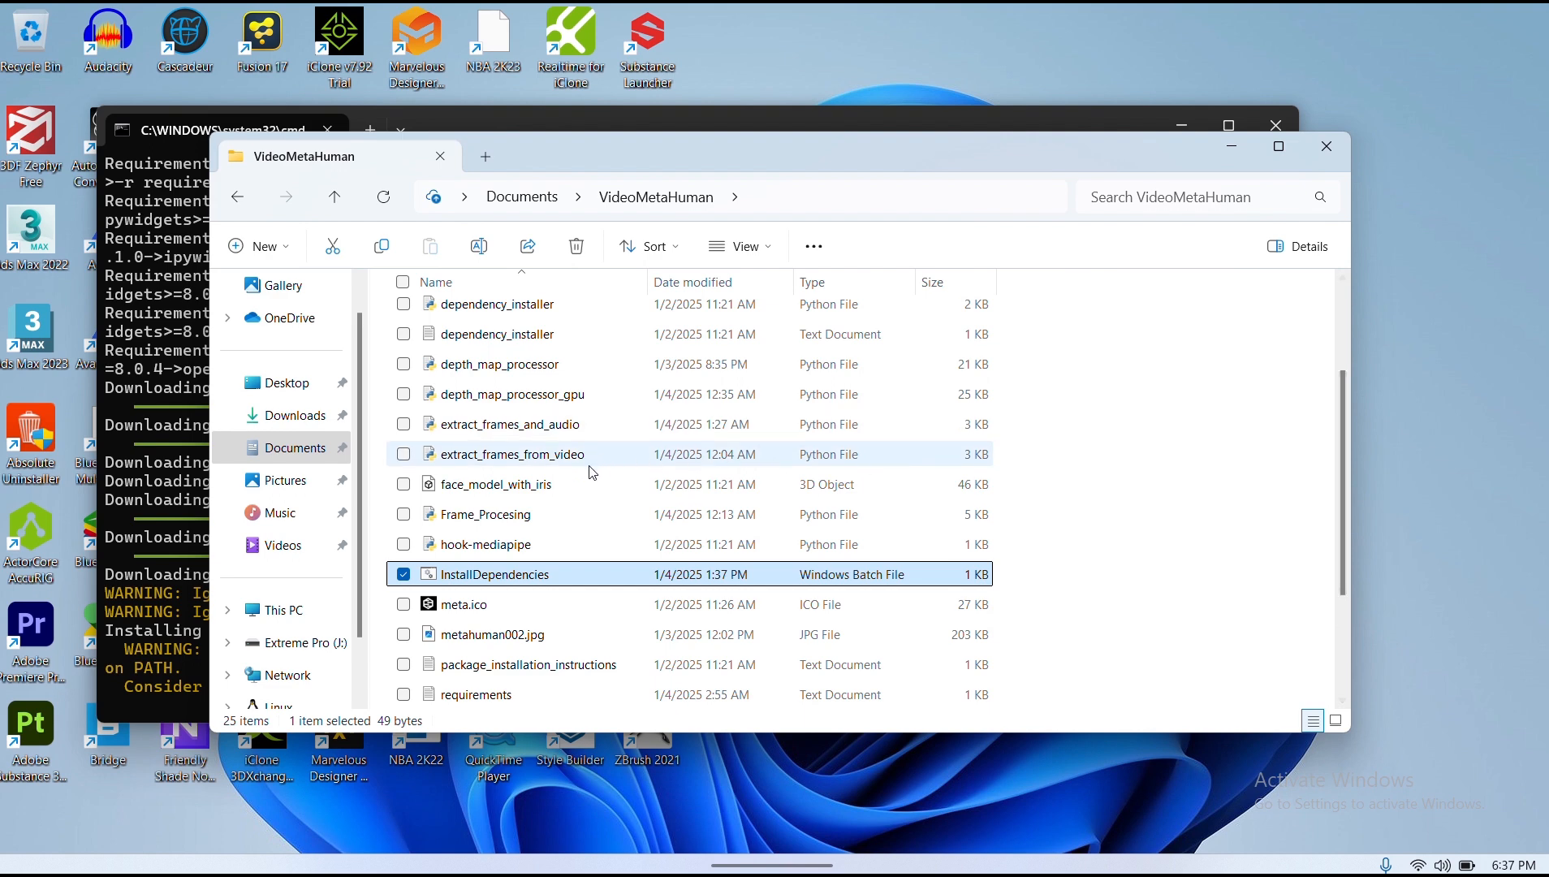
scroll(524, 600, down, 1)
double_click(511, 604)
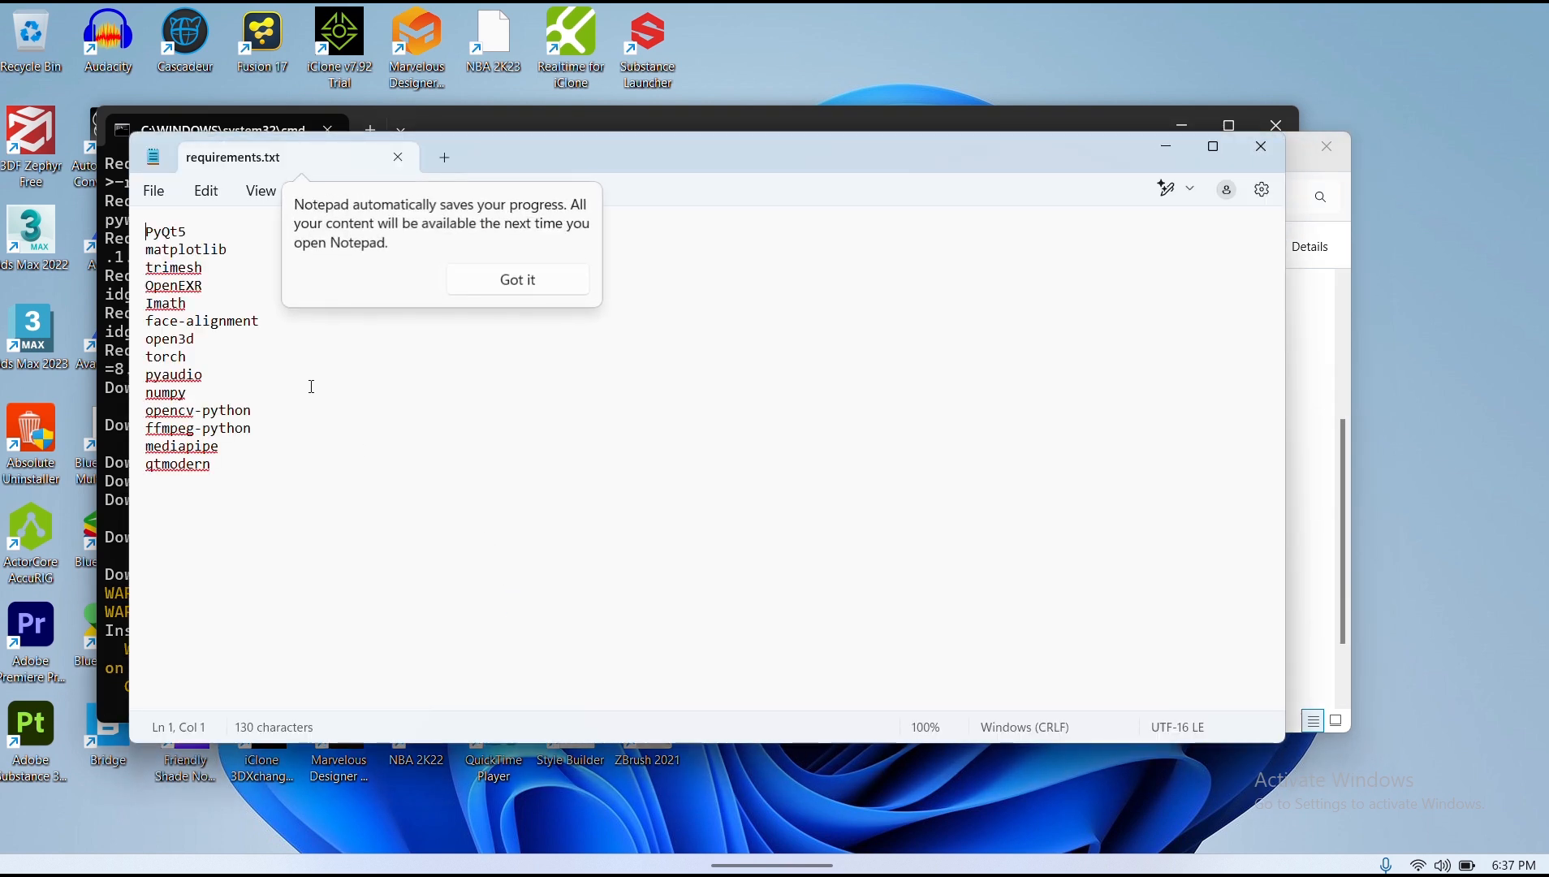
click(489, 267)
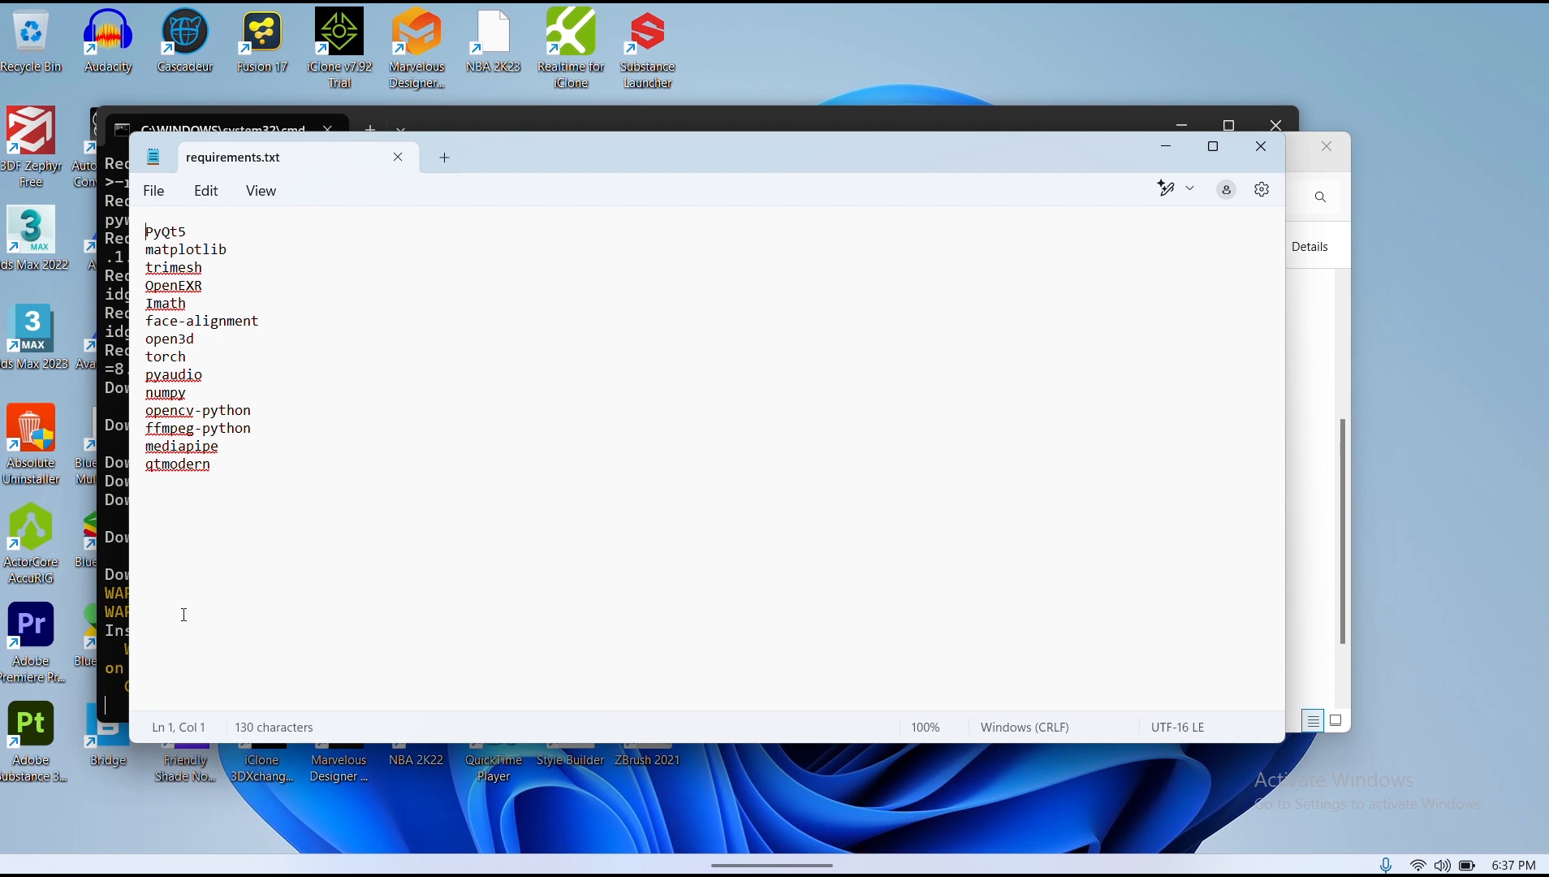
click(1157, 145)
click(516, 124)
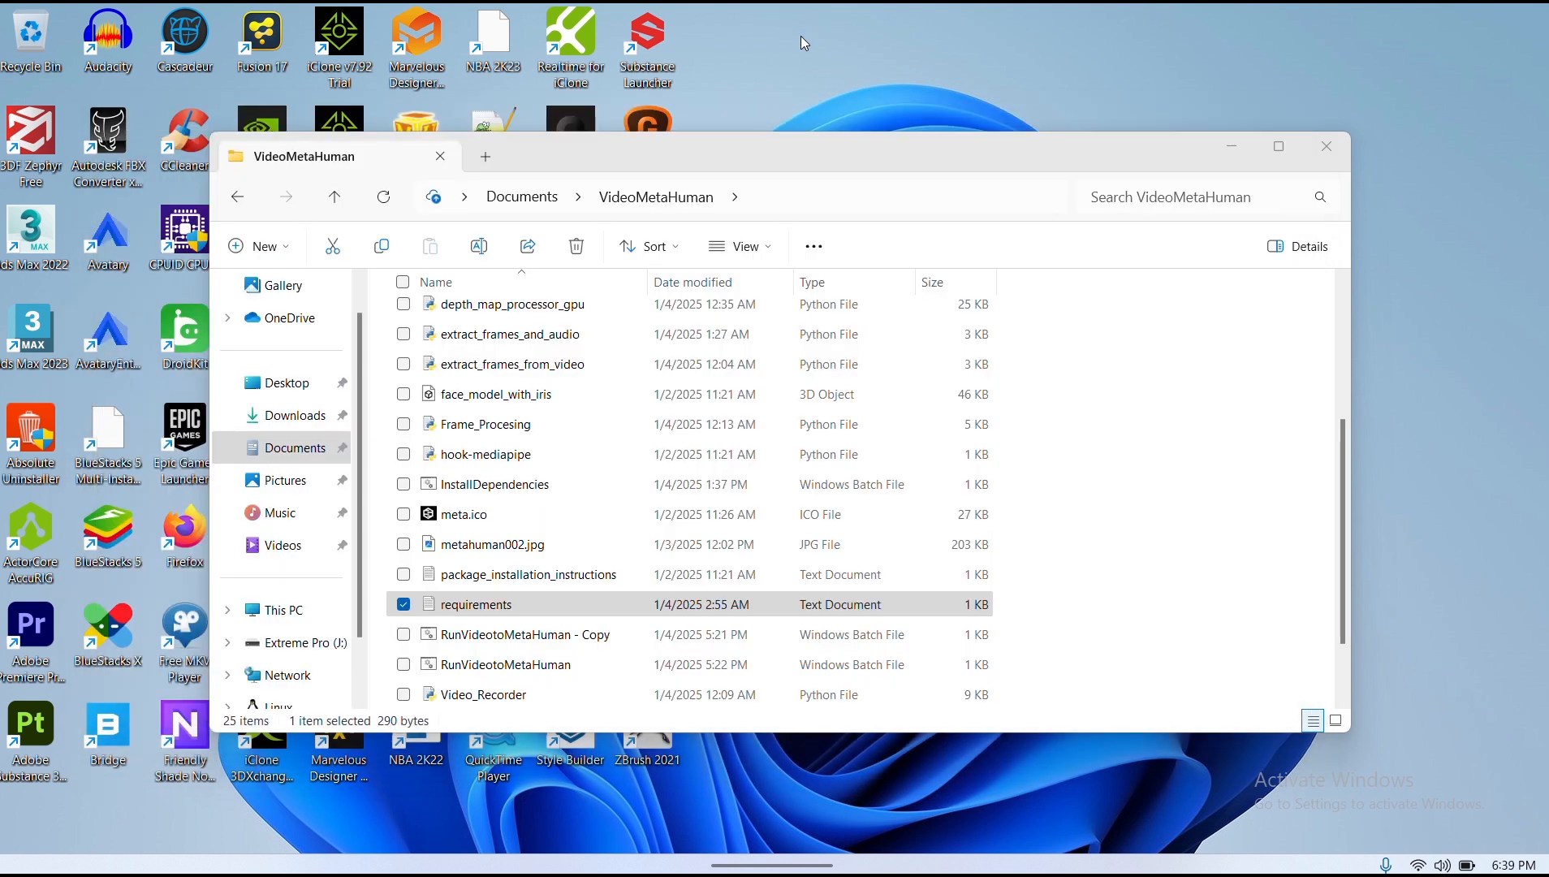
- Open the RunVideotoMetaHuman batch file in Notepad for editing
scroll(588, 544, down, 1)
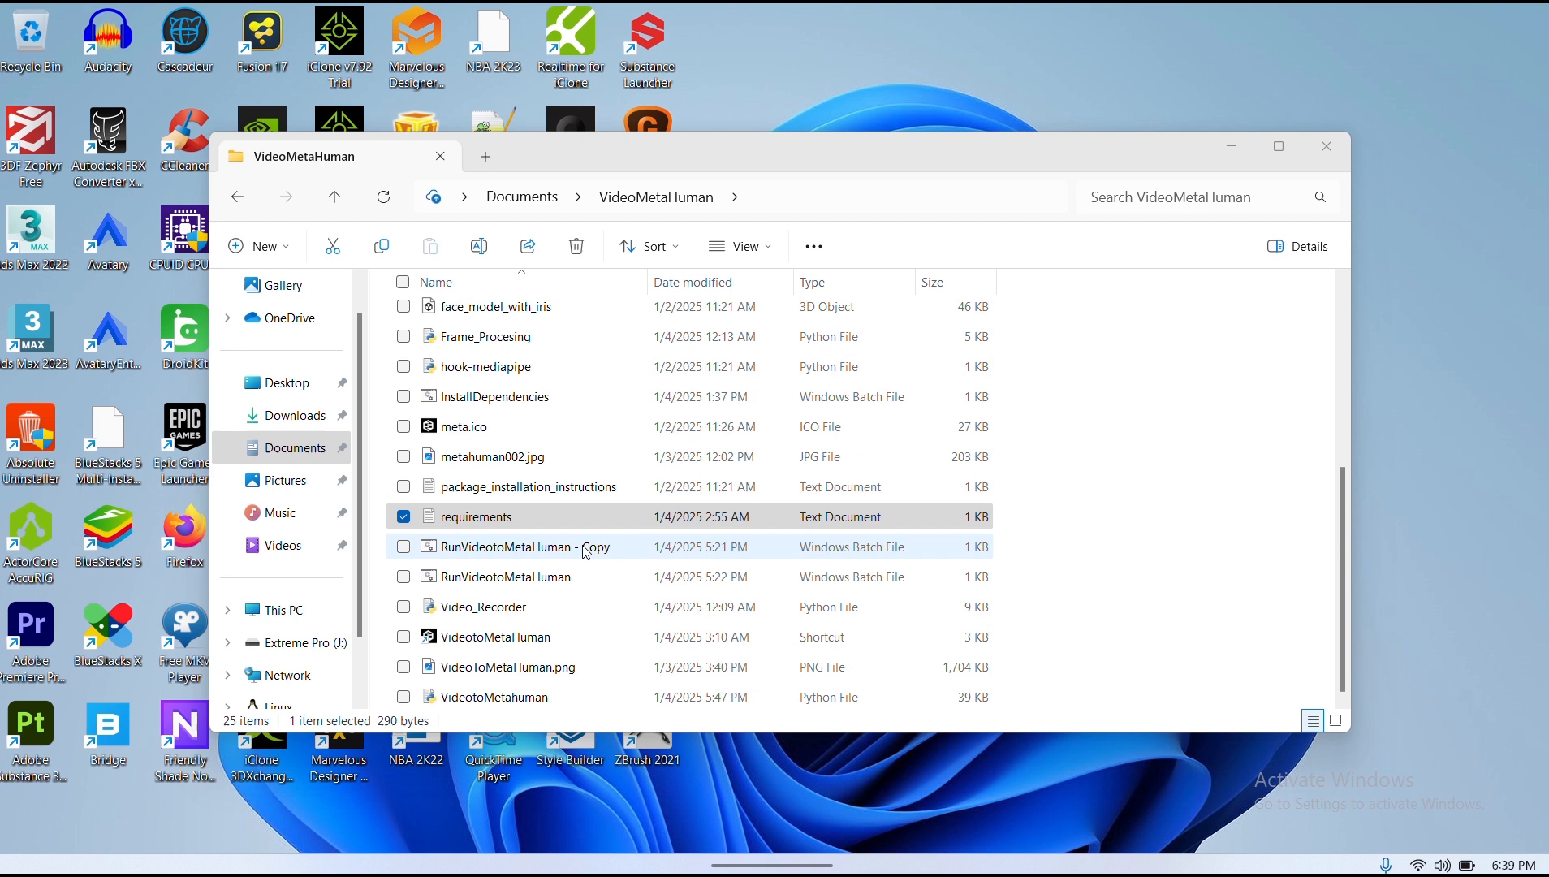
click(551, 582)
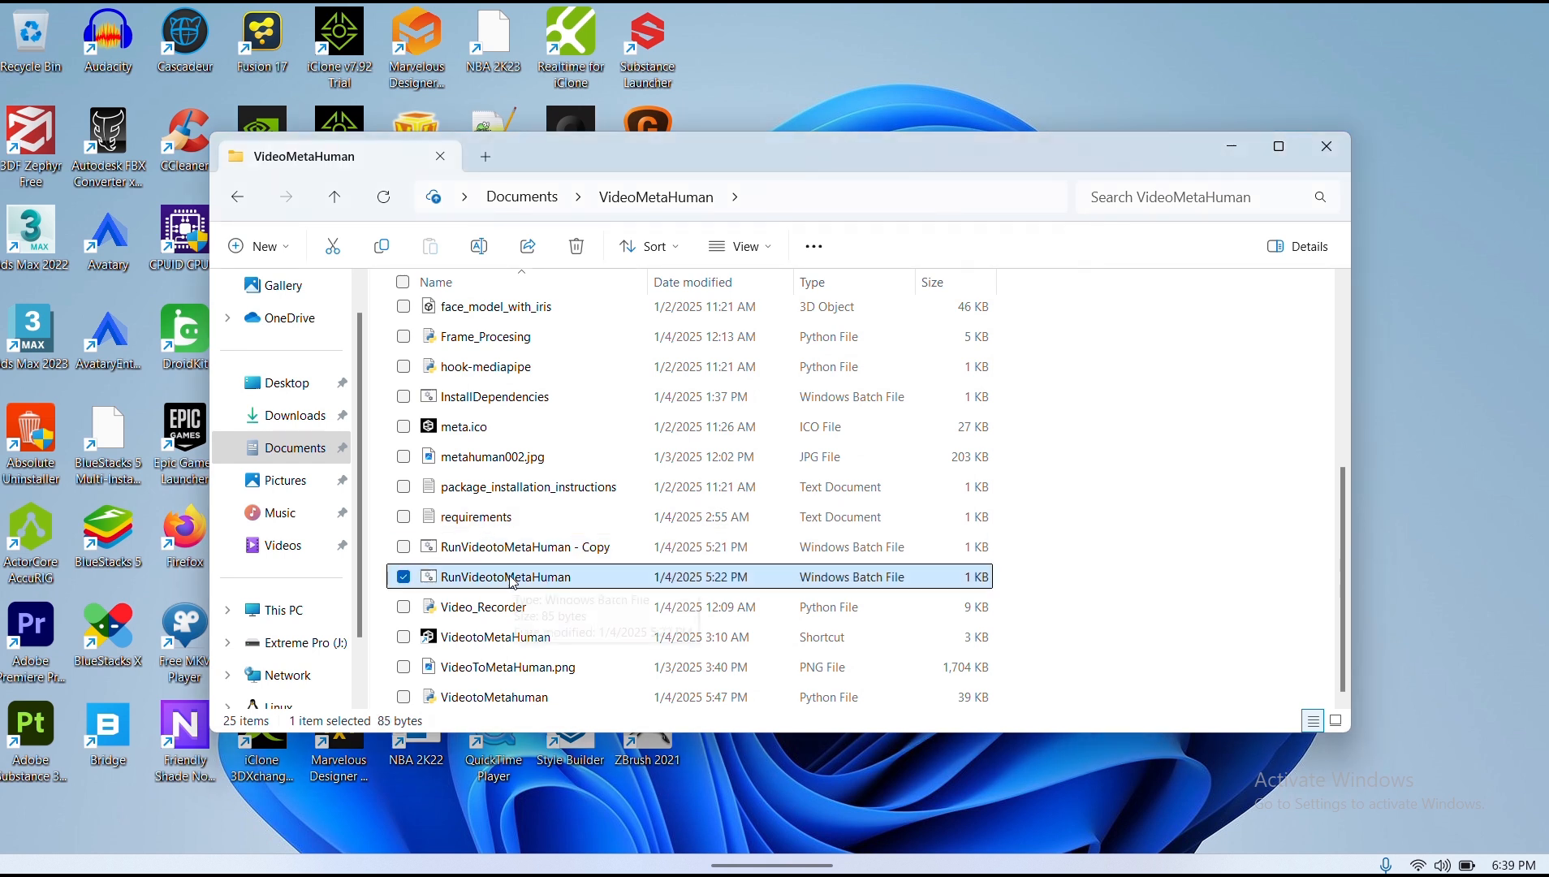
right_click(514, 582)
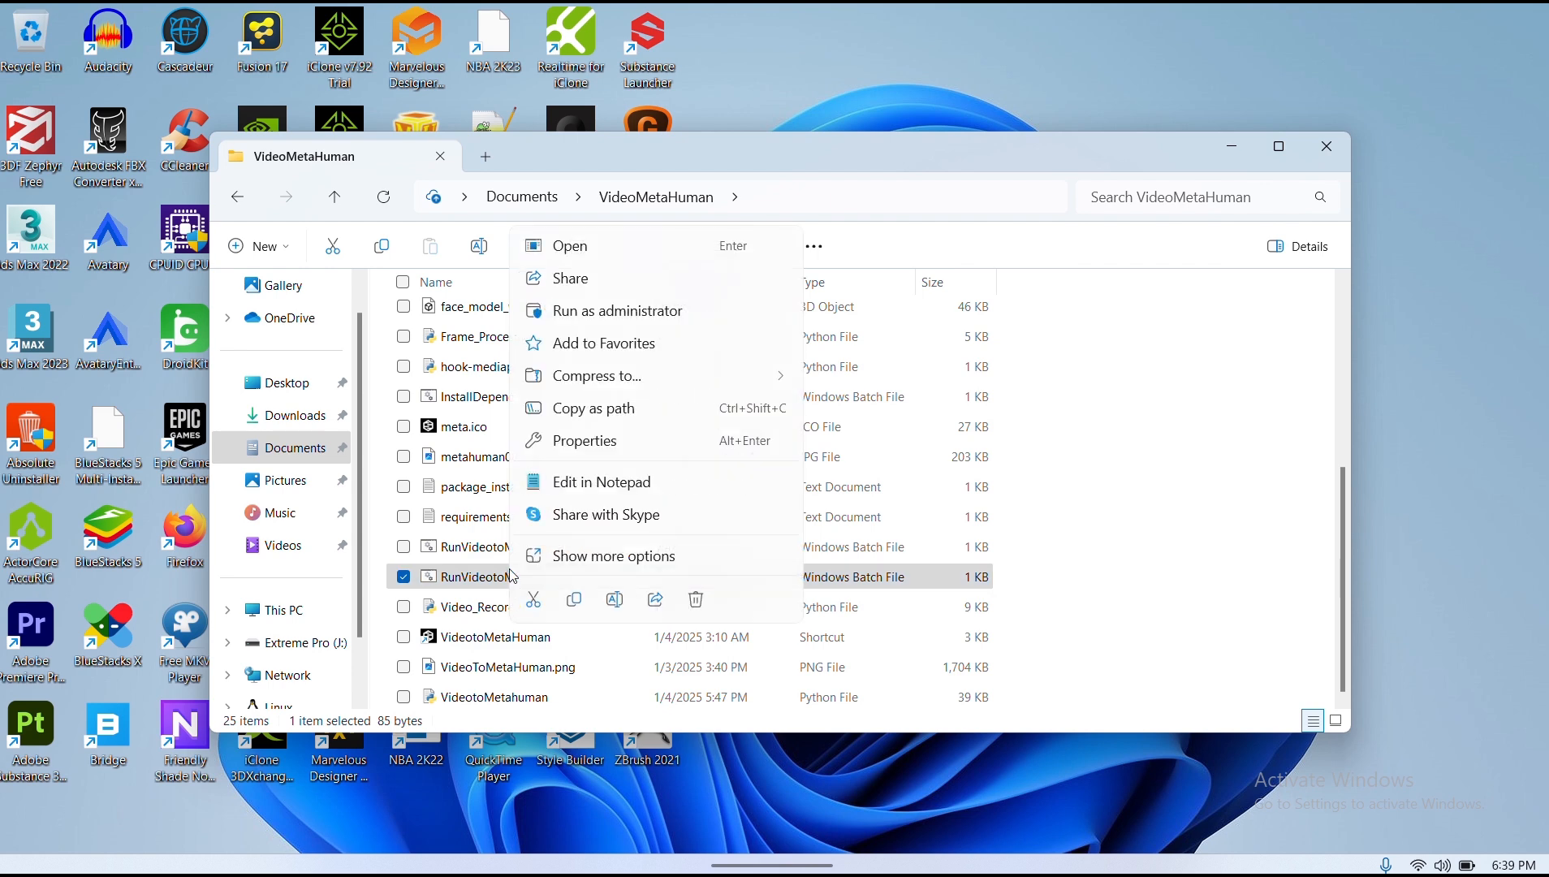
click(583, 481)
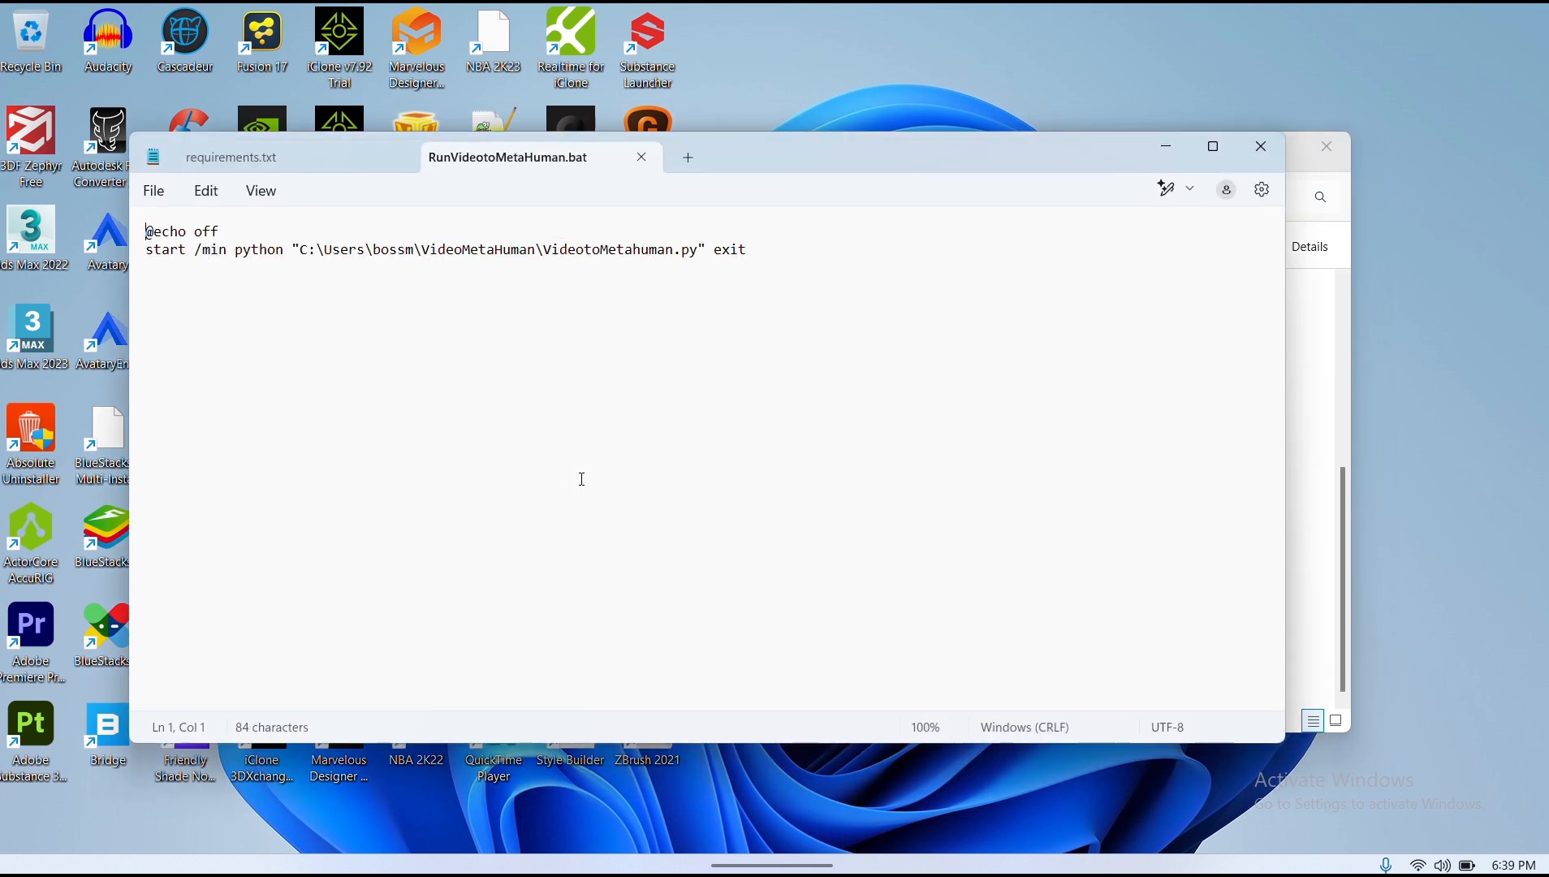
- Copy the full path of the VideoMetaHuman folder, moving the Notepad window out of the way
drag(777, 144, 813, 329)
click(770, 196)
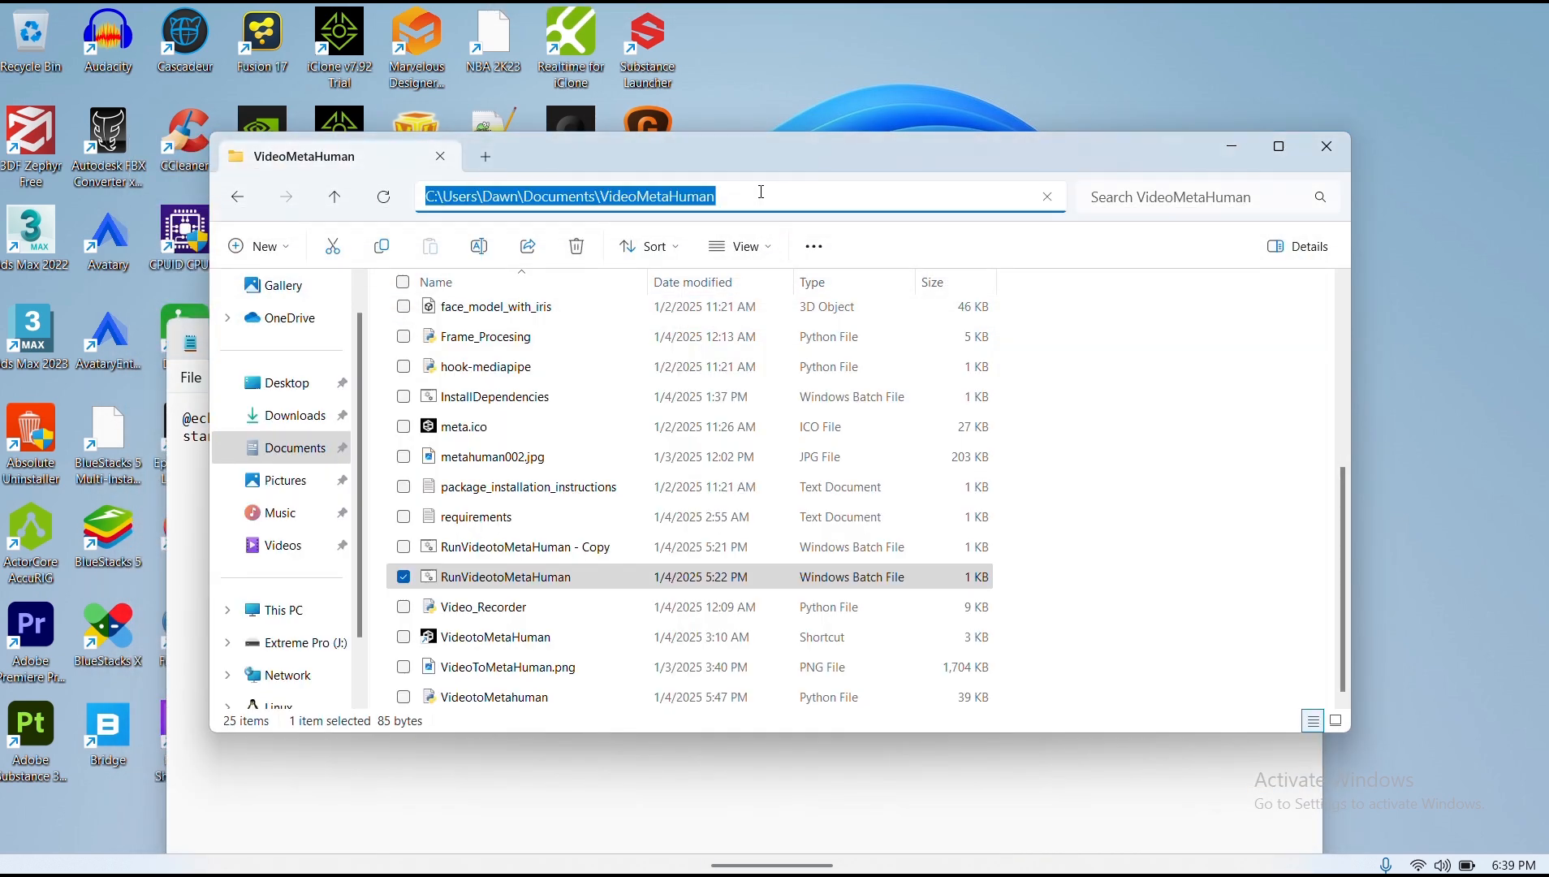
right_click(575, 199)
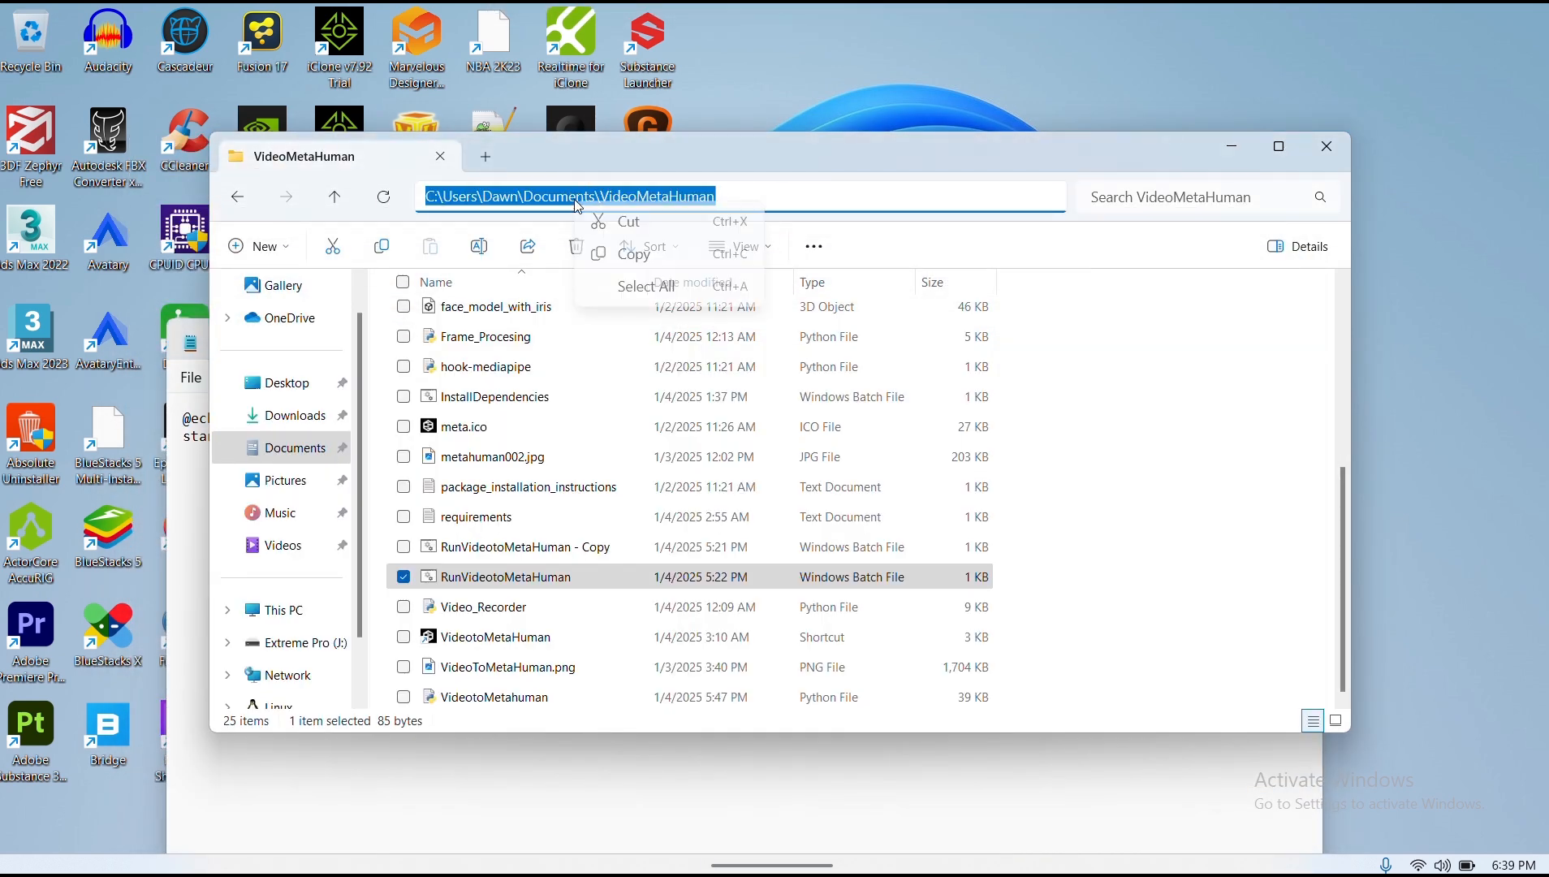
click(643, 258)
- Replace the folder path before VideotoMetahuman.py in the batch file with the copied VideoMetaHuman path, then save and close the file
click(787, 755)
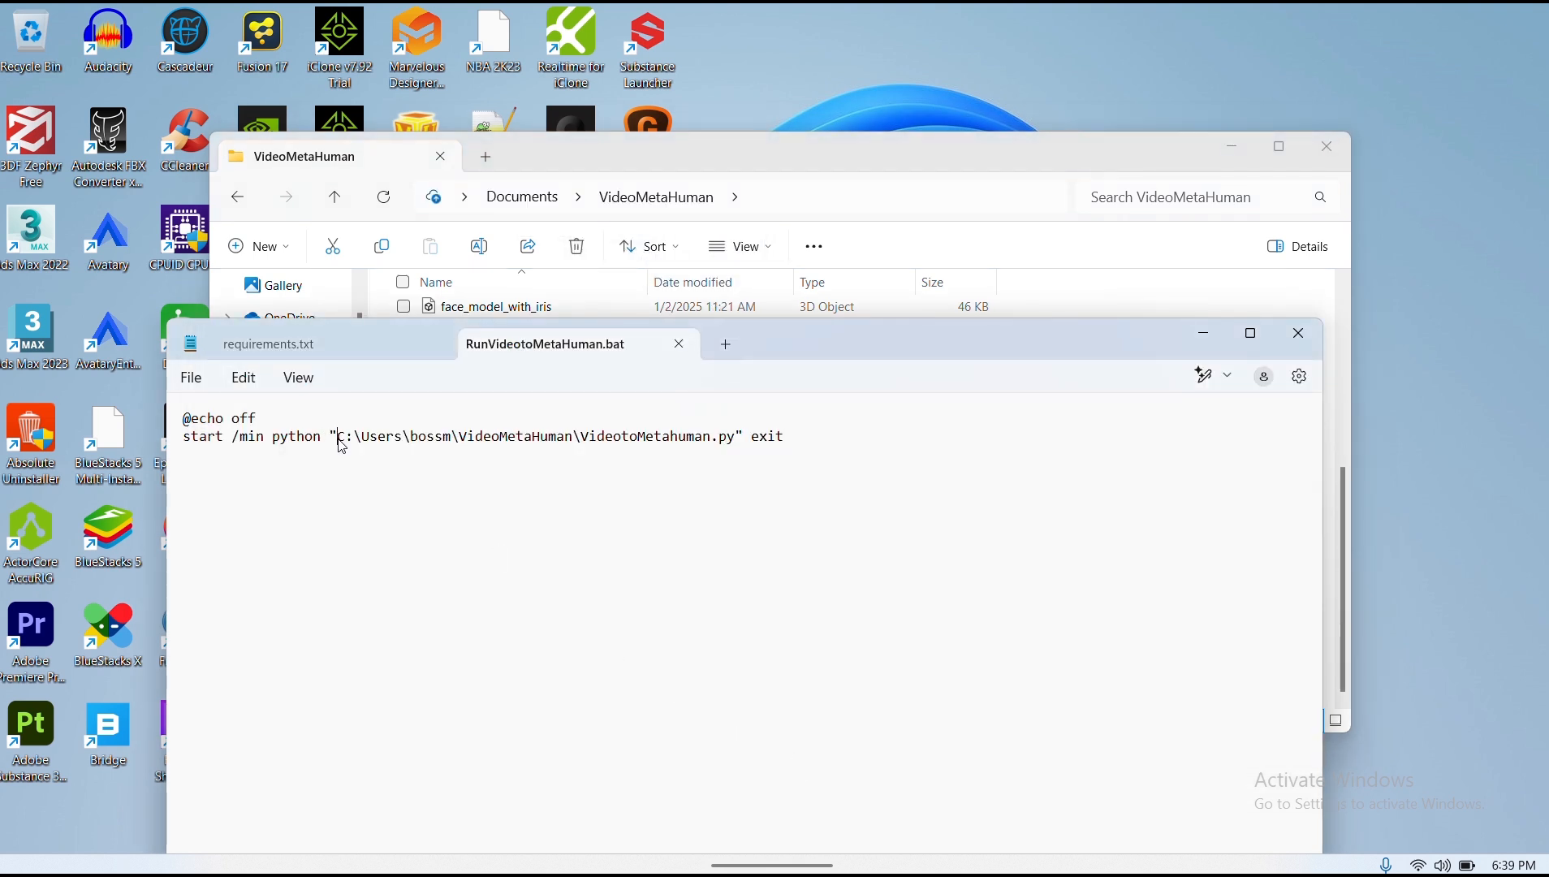
drag(337, 437, 575, 469)
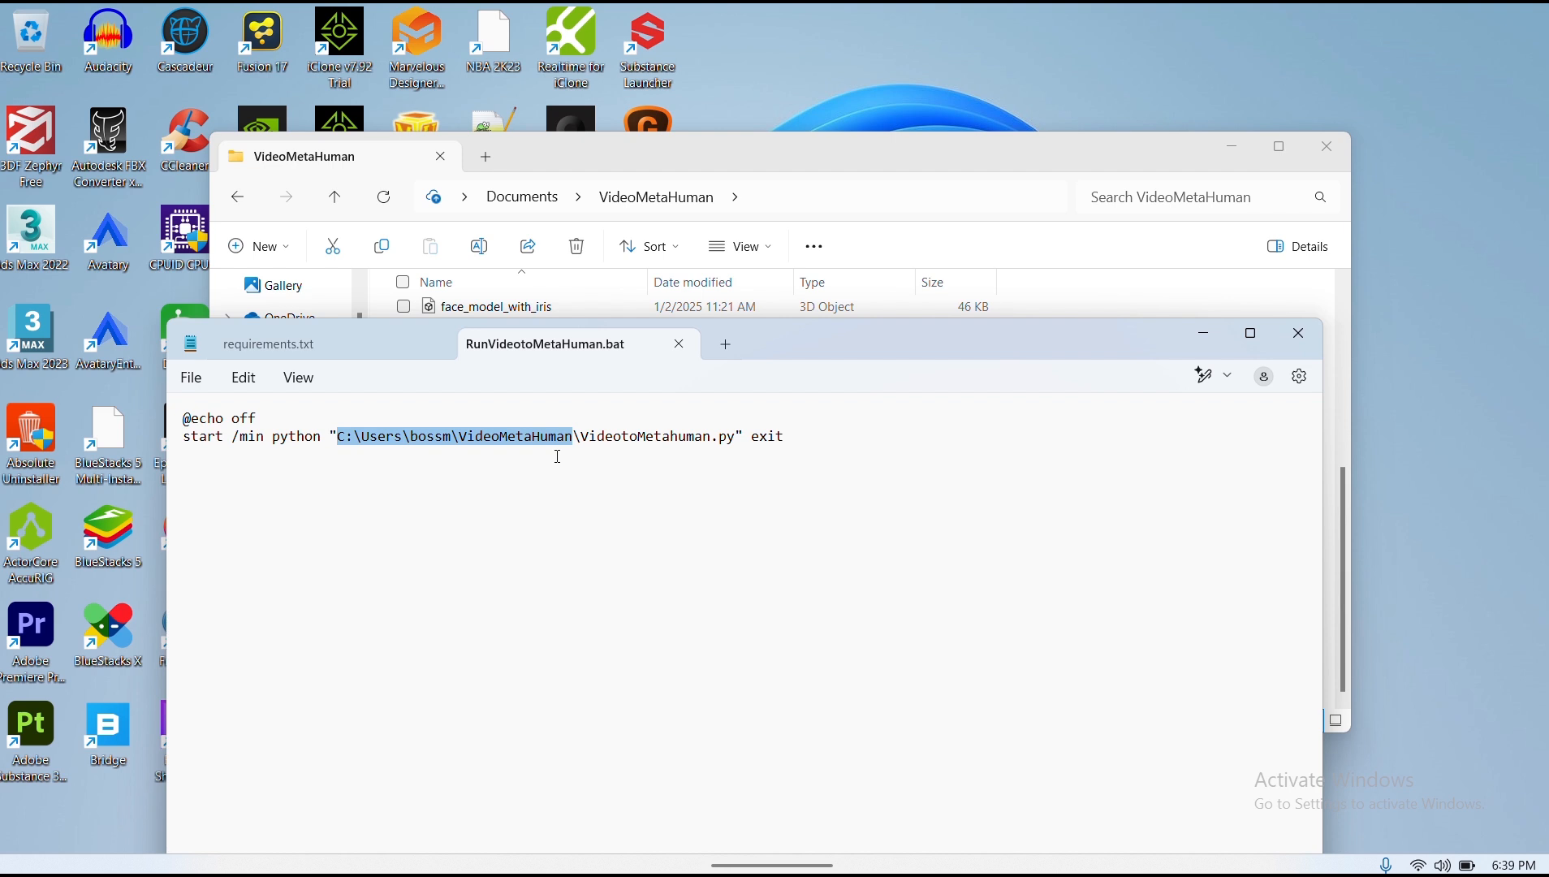
key(ctrl+v)
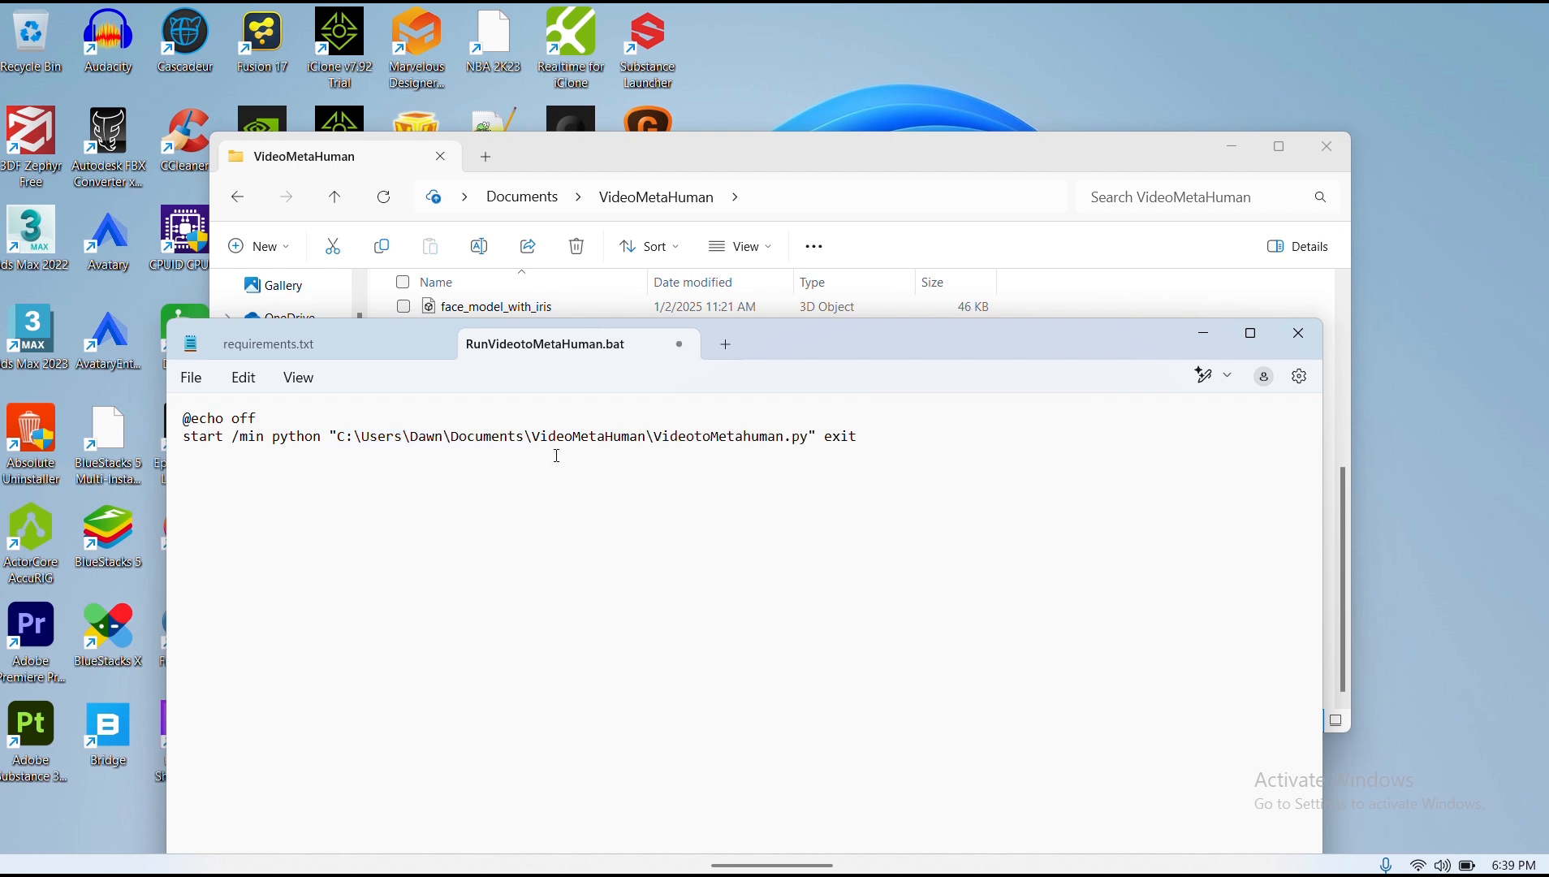
click(191, 378)
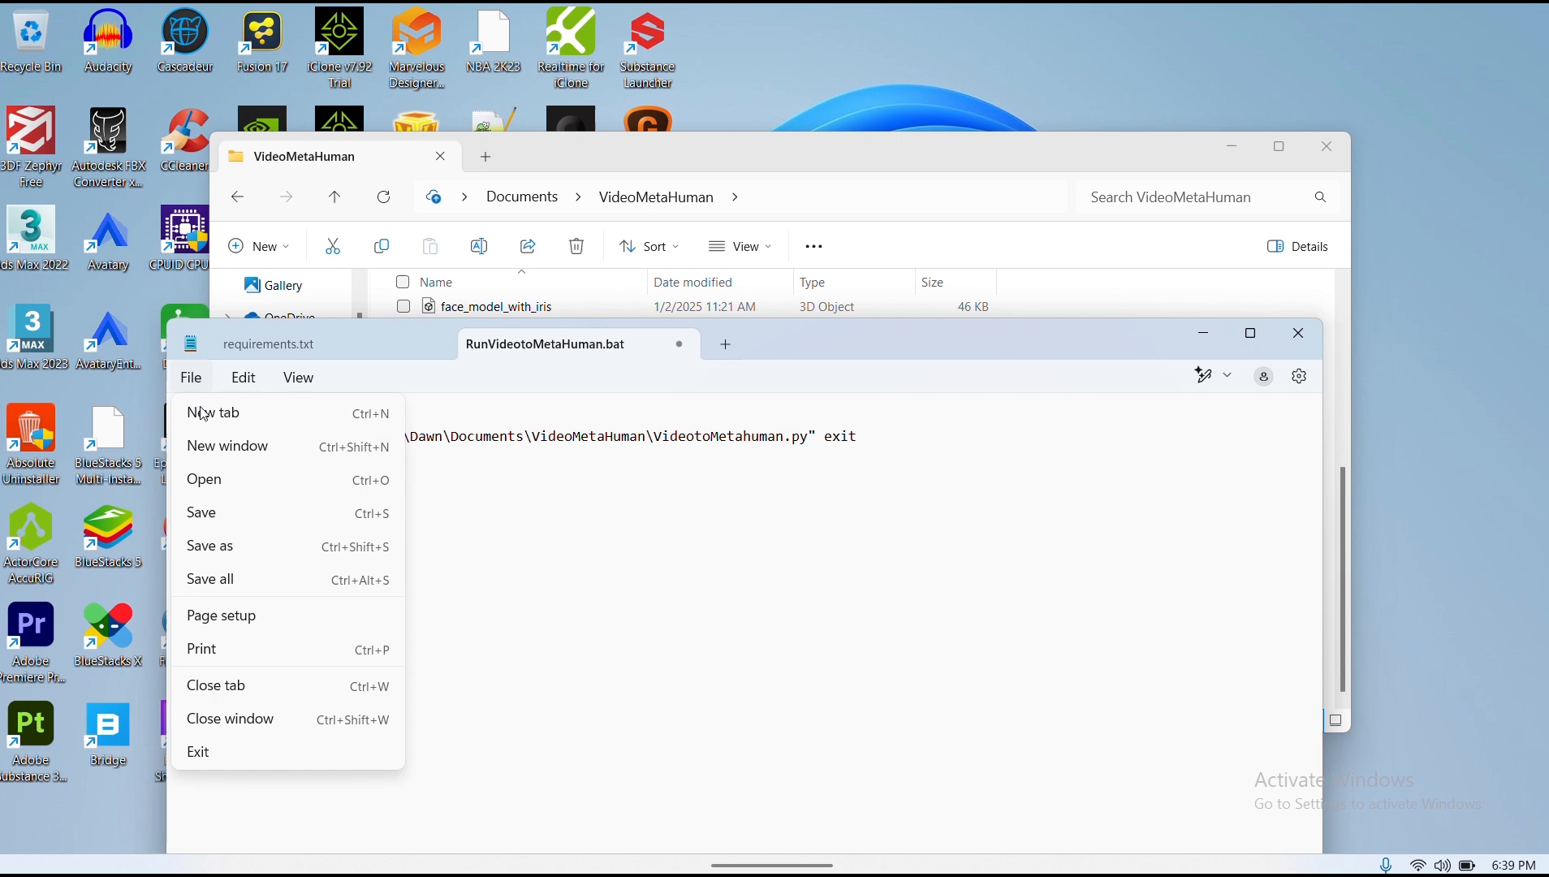
click(242, 515)
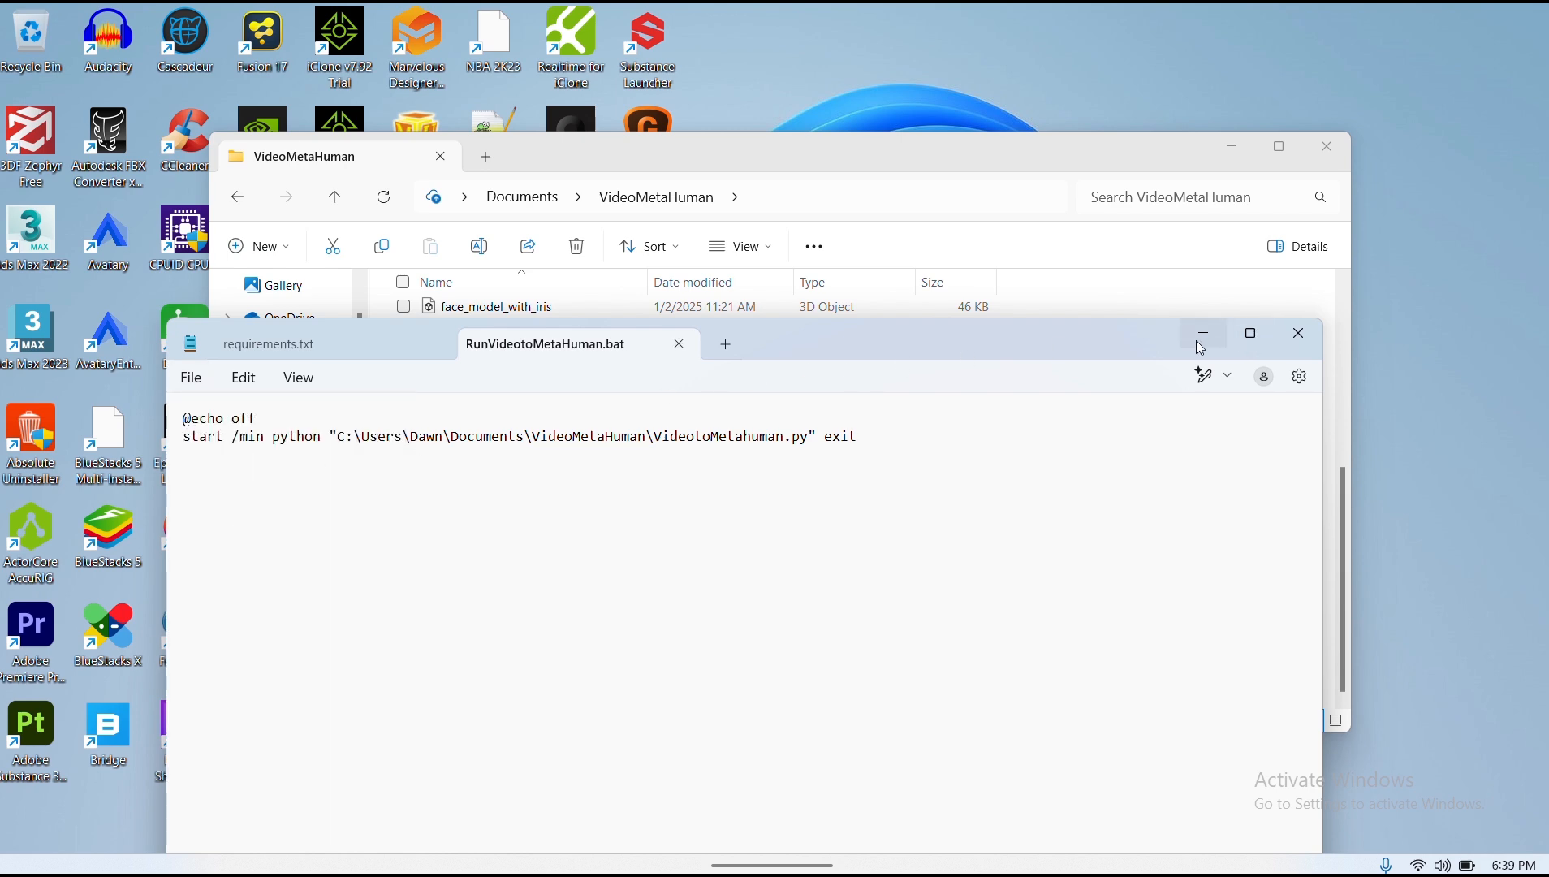
click(1299, 334)
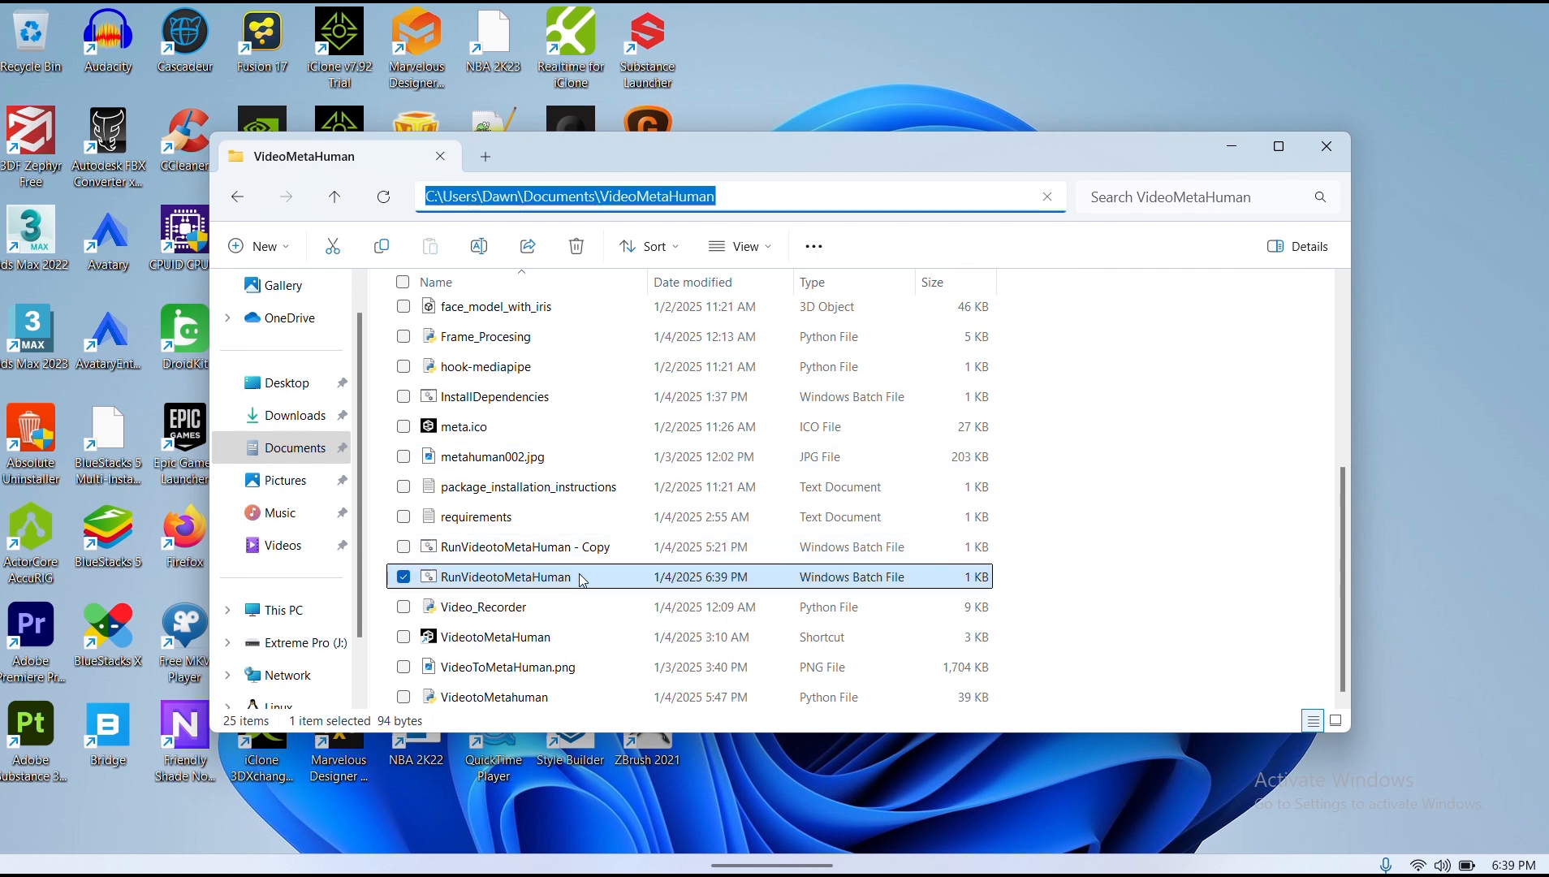
- Launch Video to Metahuman with the RunVideotoMetaHuman batch file, minimize its Python console and reposition the application window
click(500, 583)
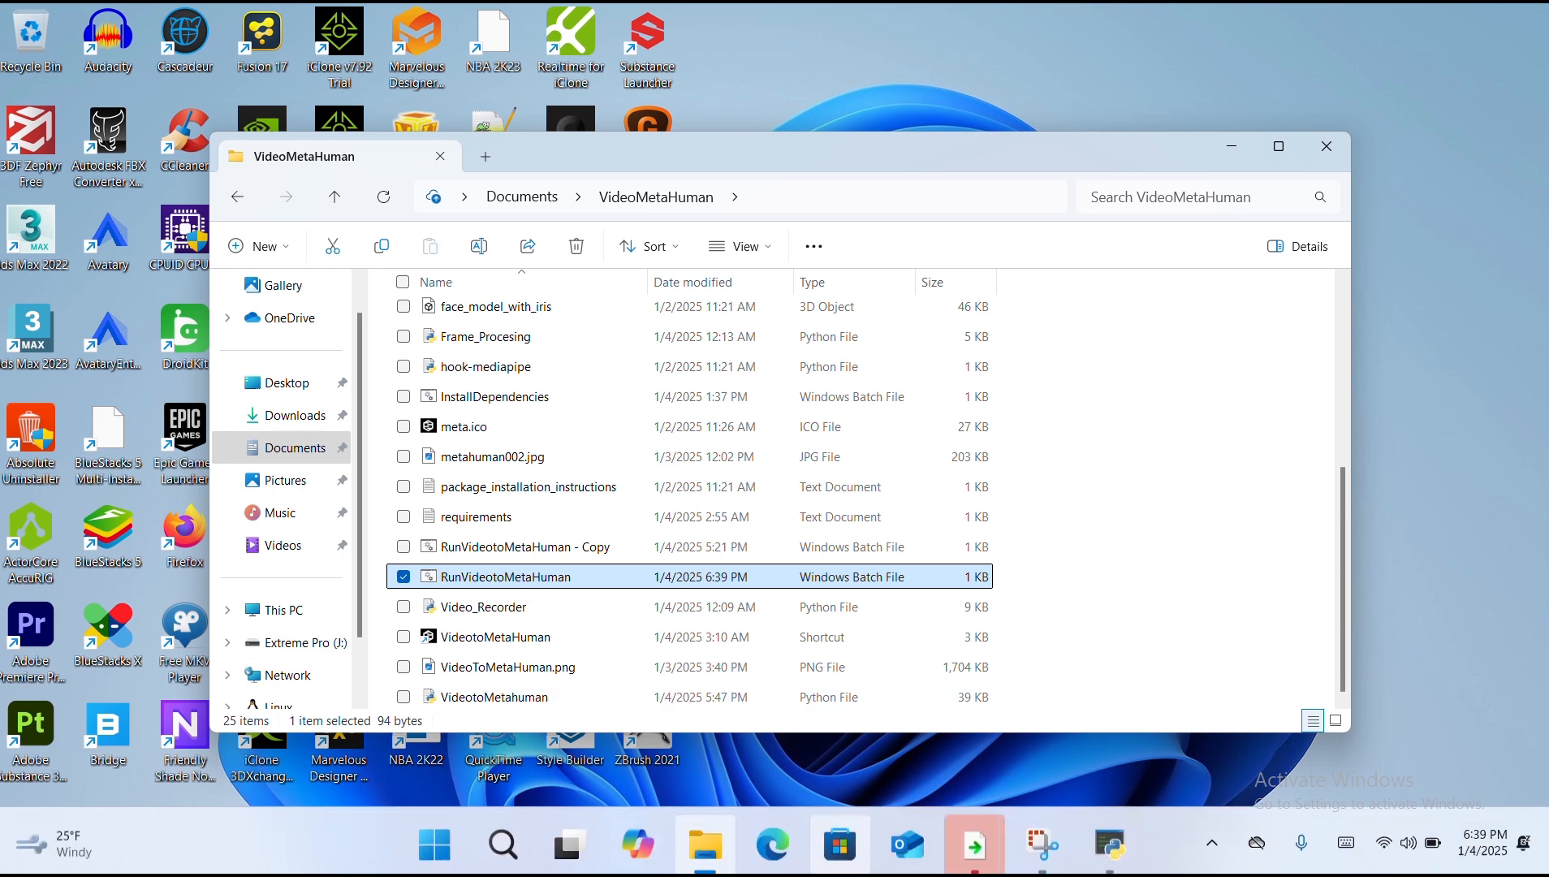
mouse_move(1103, 865)
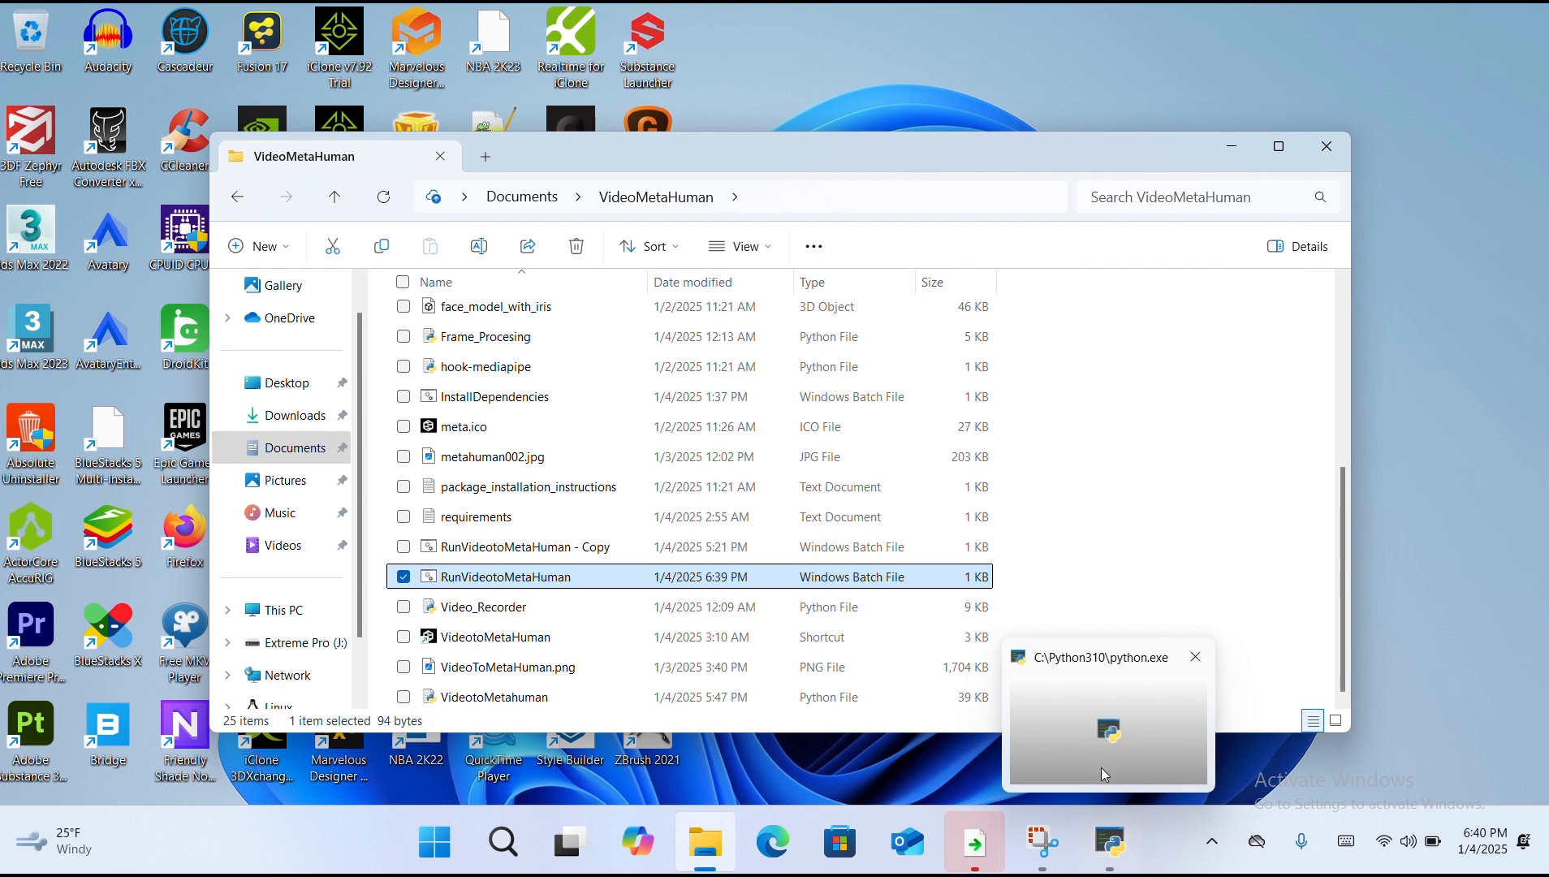
click(1095, 668)
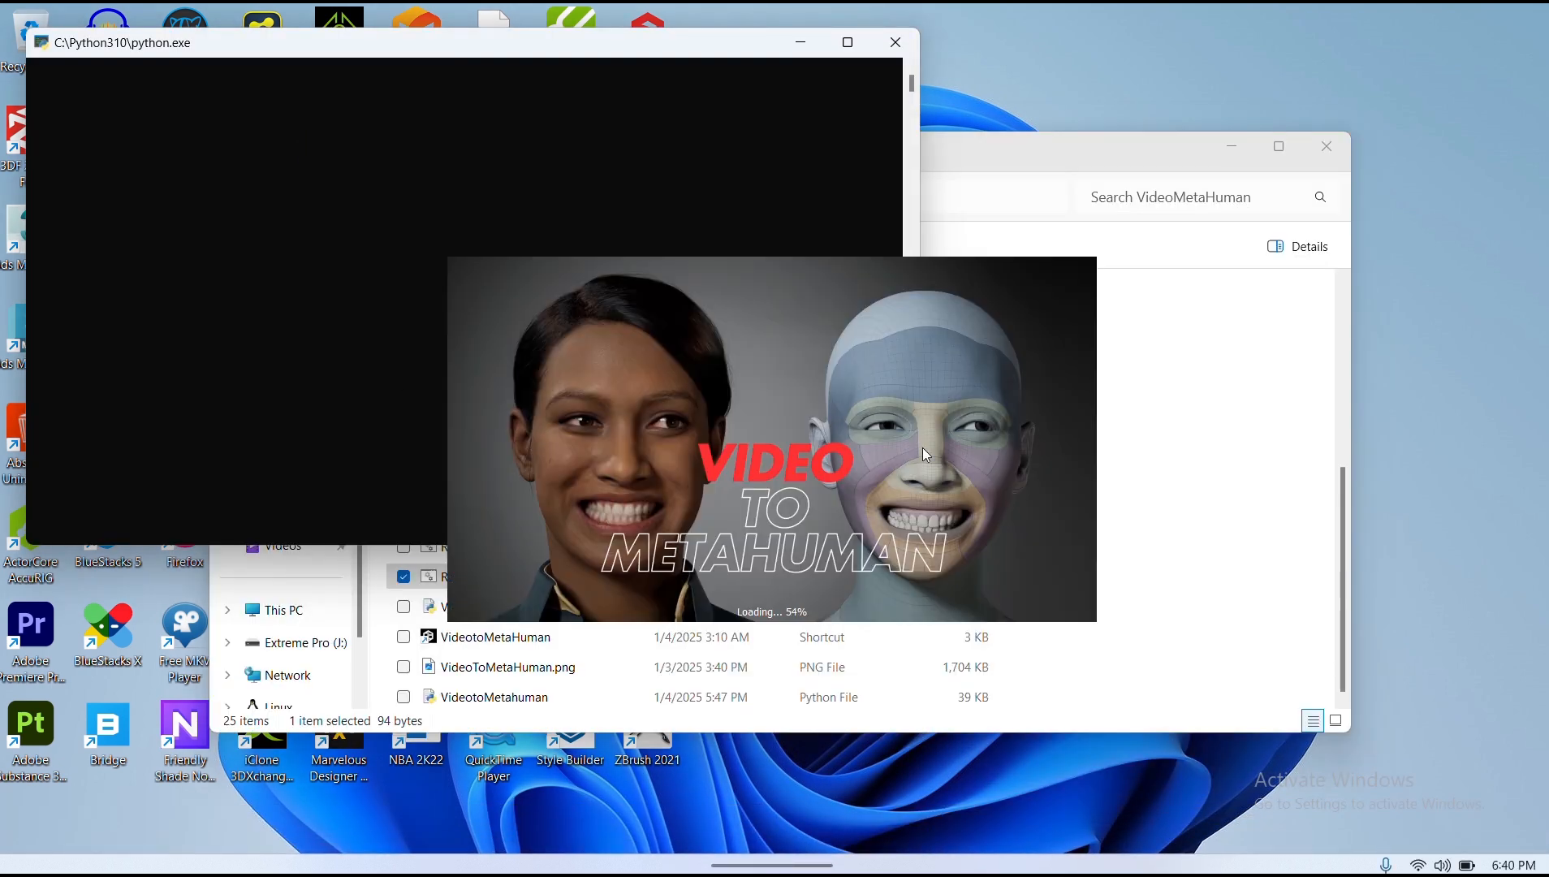
drag(495, 57, 491, 147)
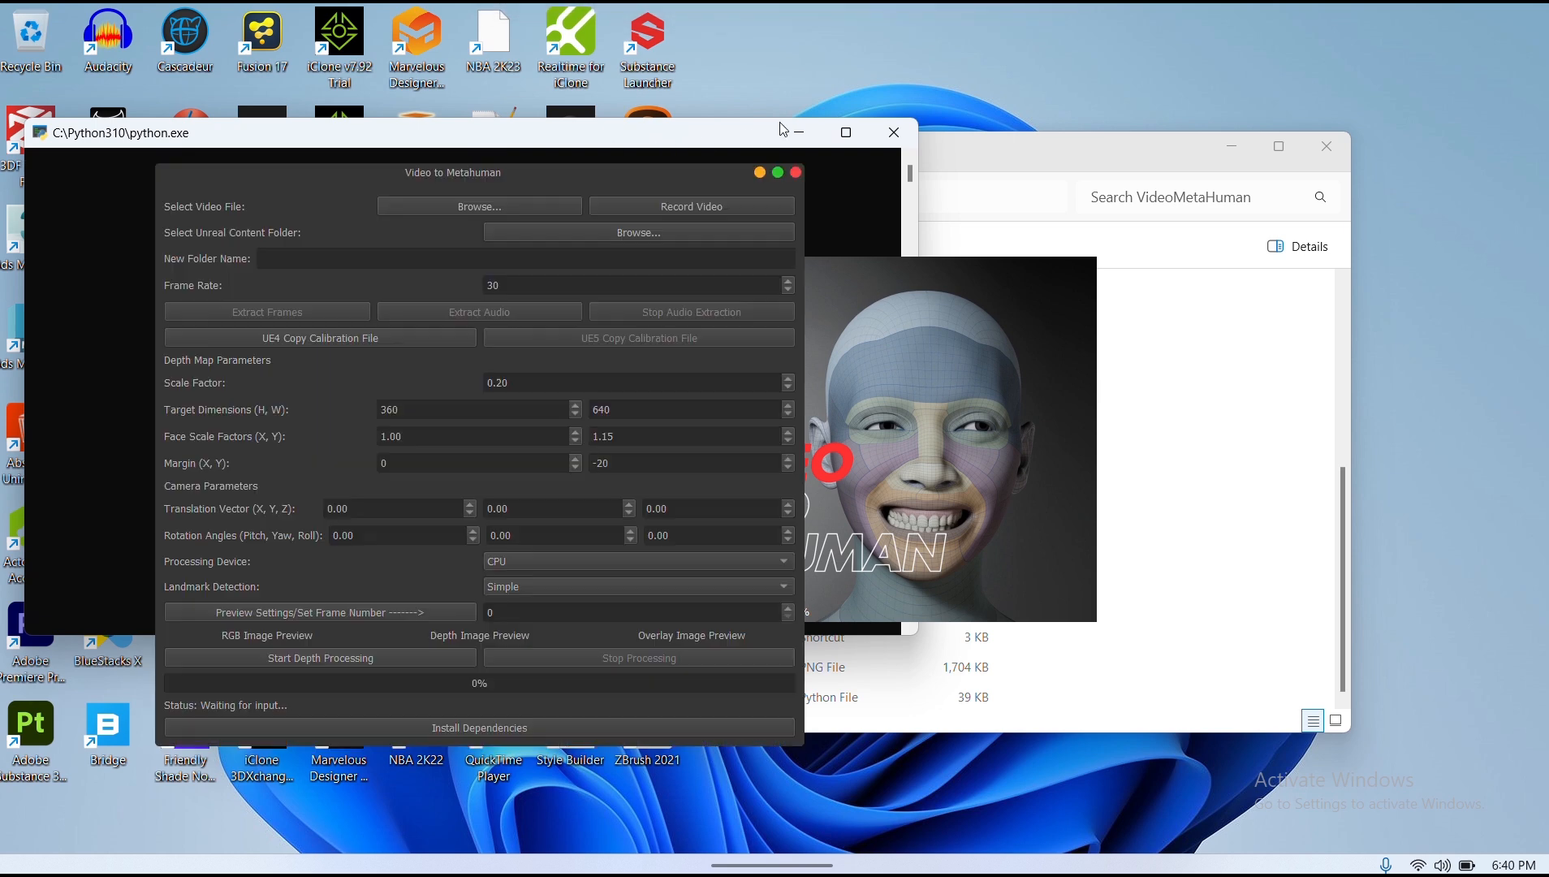
click(792, 132)
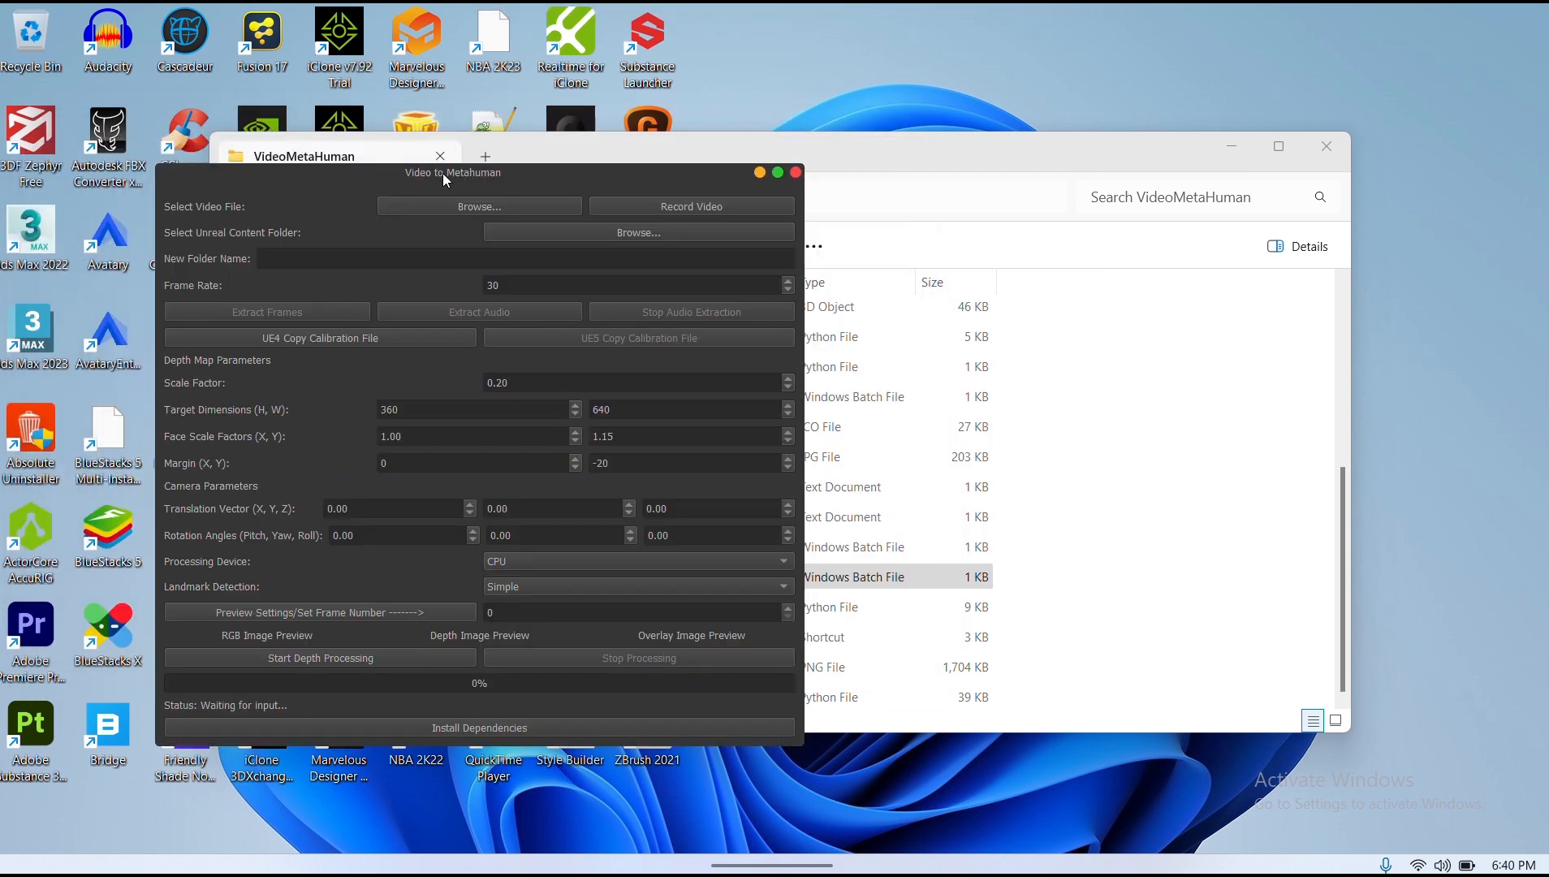
drag(443, 173, 828, 144)
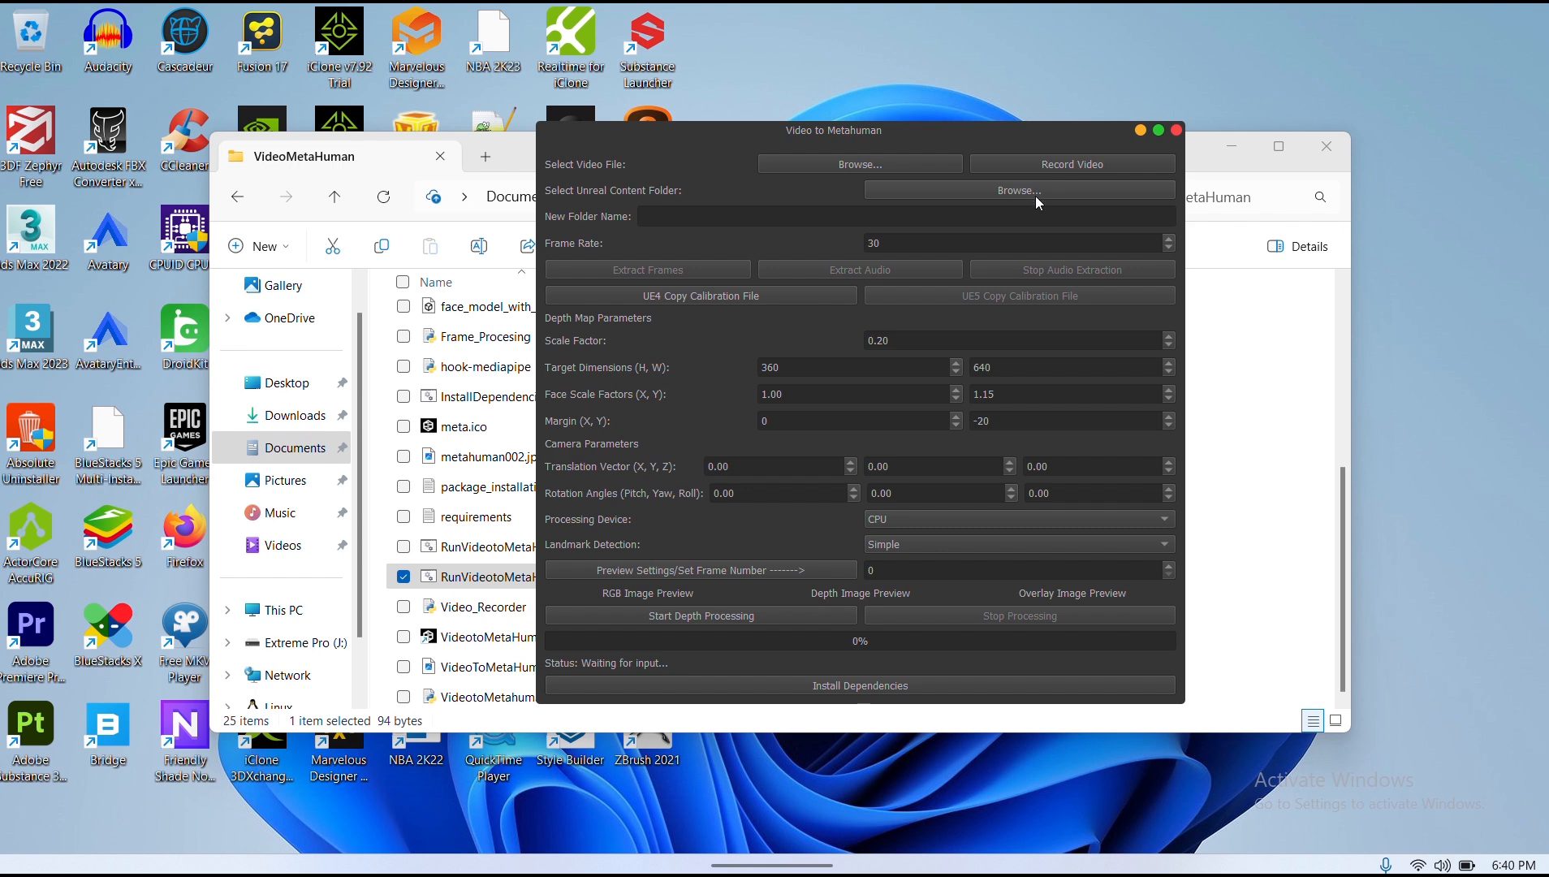
- Load the IMG_1122 MOV file from Documents as the video file in Video to Metahuman
click(871, 167)
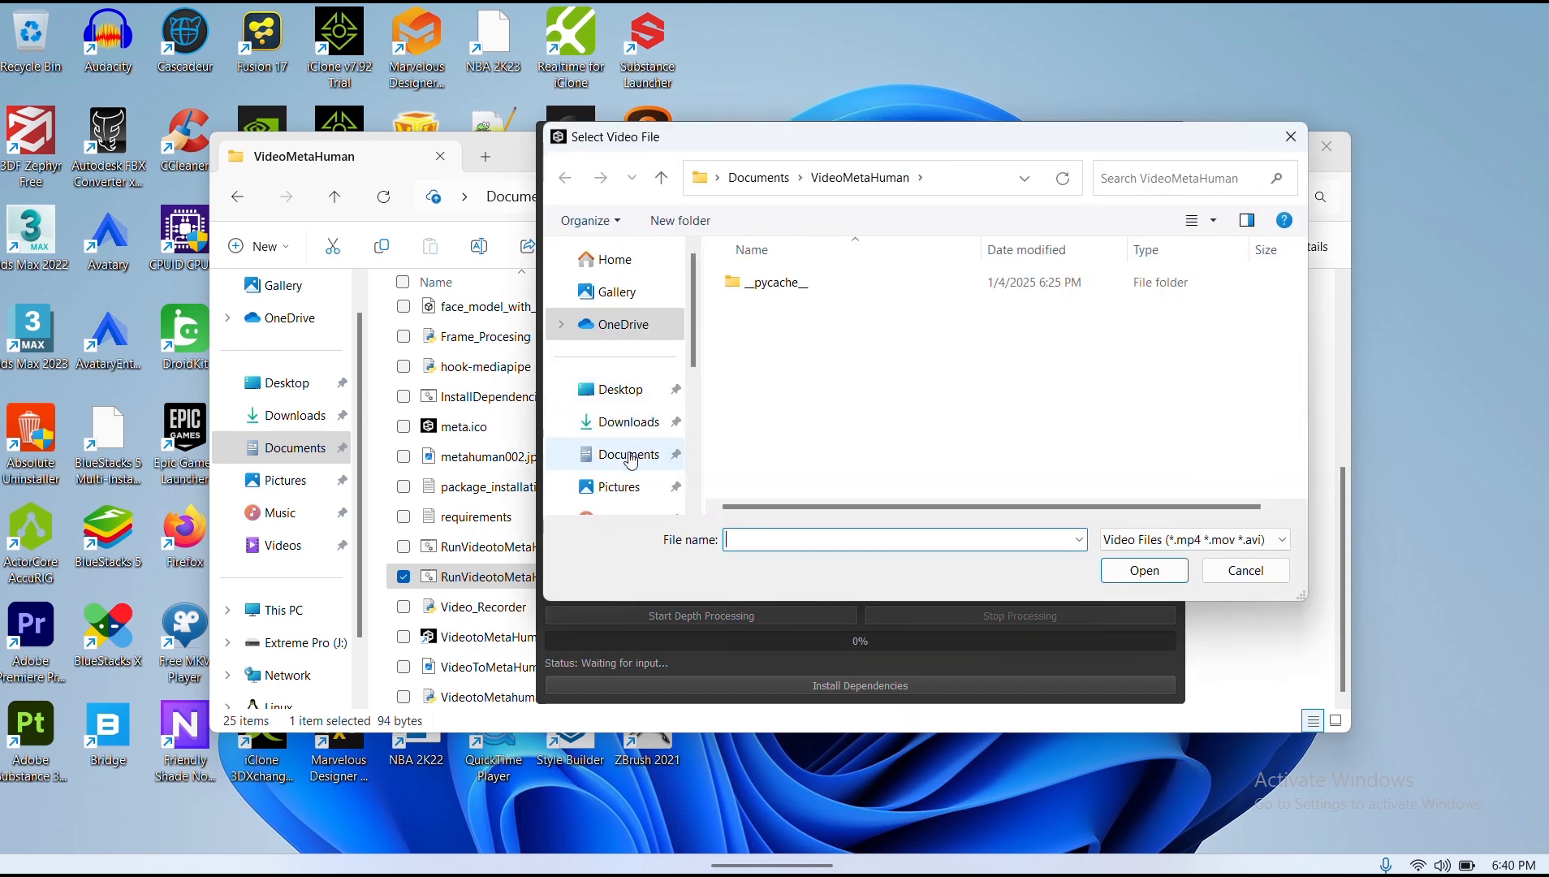
scroll(631, 438, down, 1)
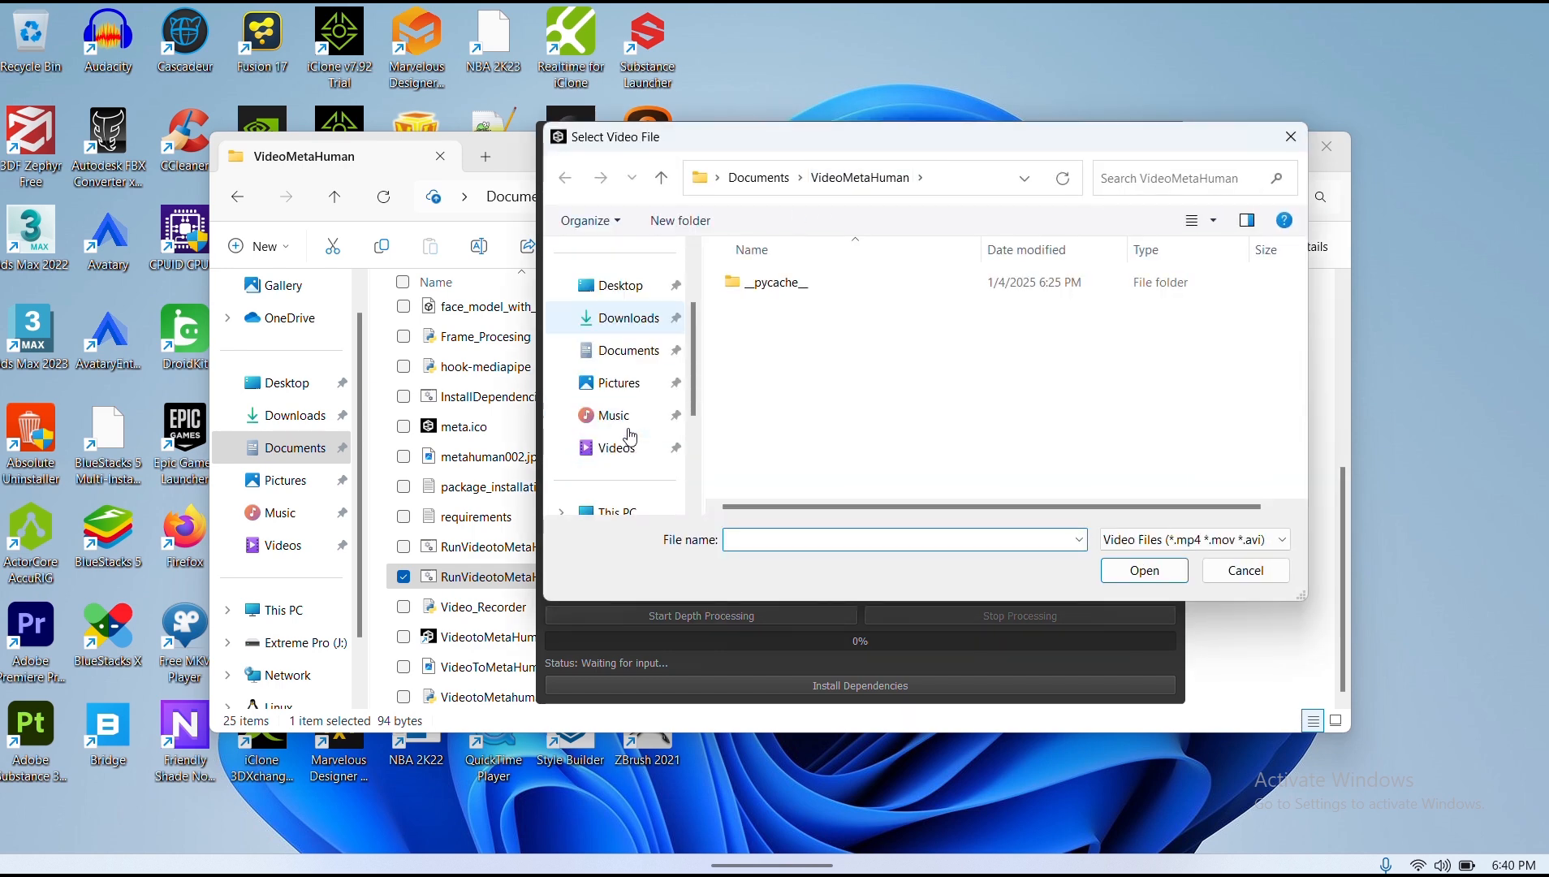
click(617, 355)
click(755, 404)
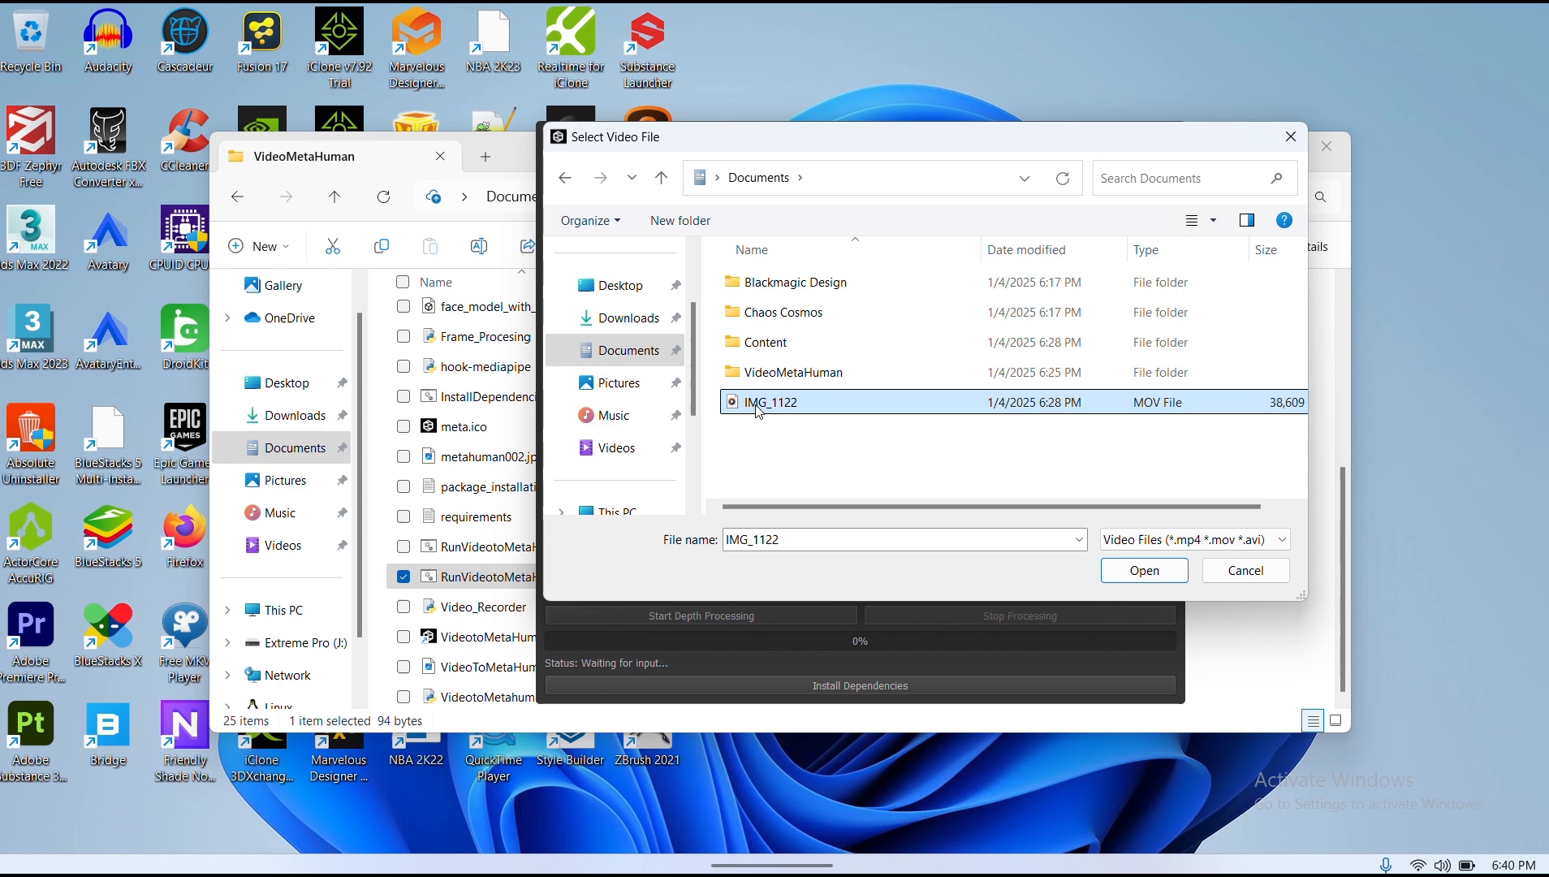
click(1139, 572)
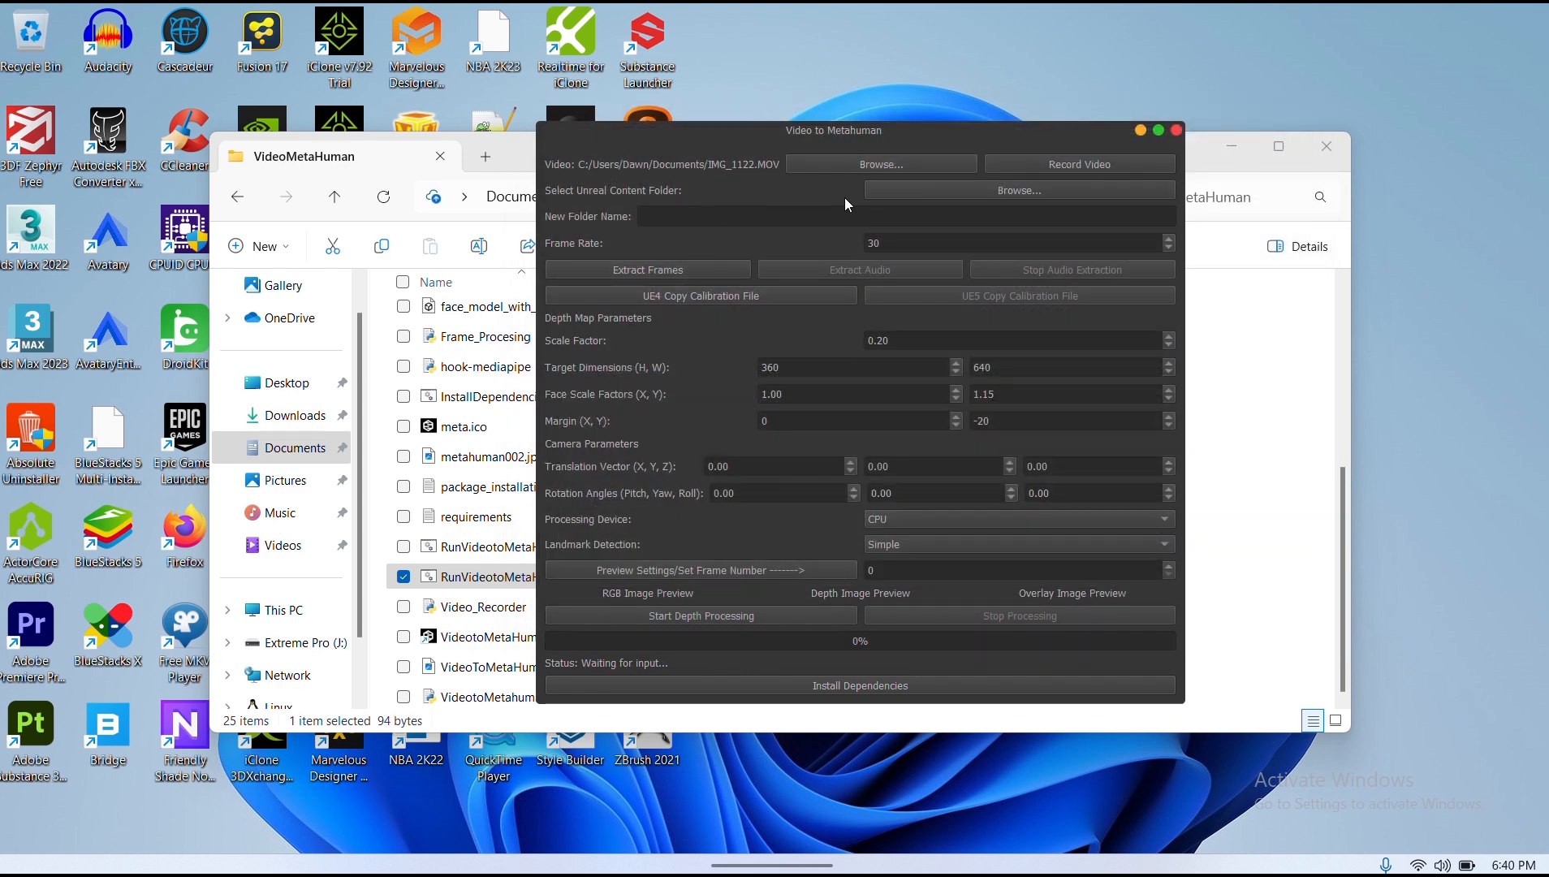
- Set the Content folder in Documents as the Unreal content folder and name the new folder DawnPerformance
click(921, 191)
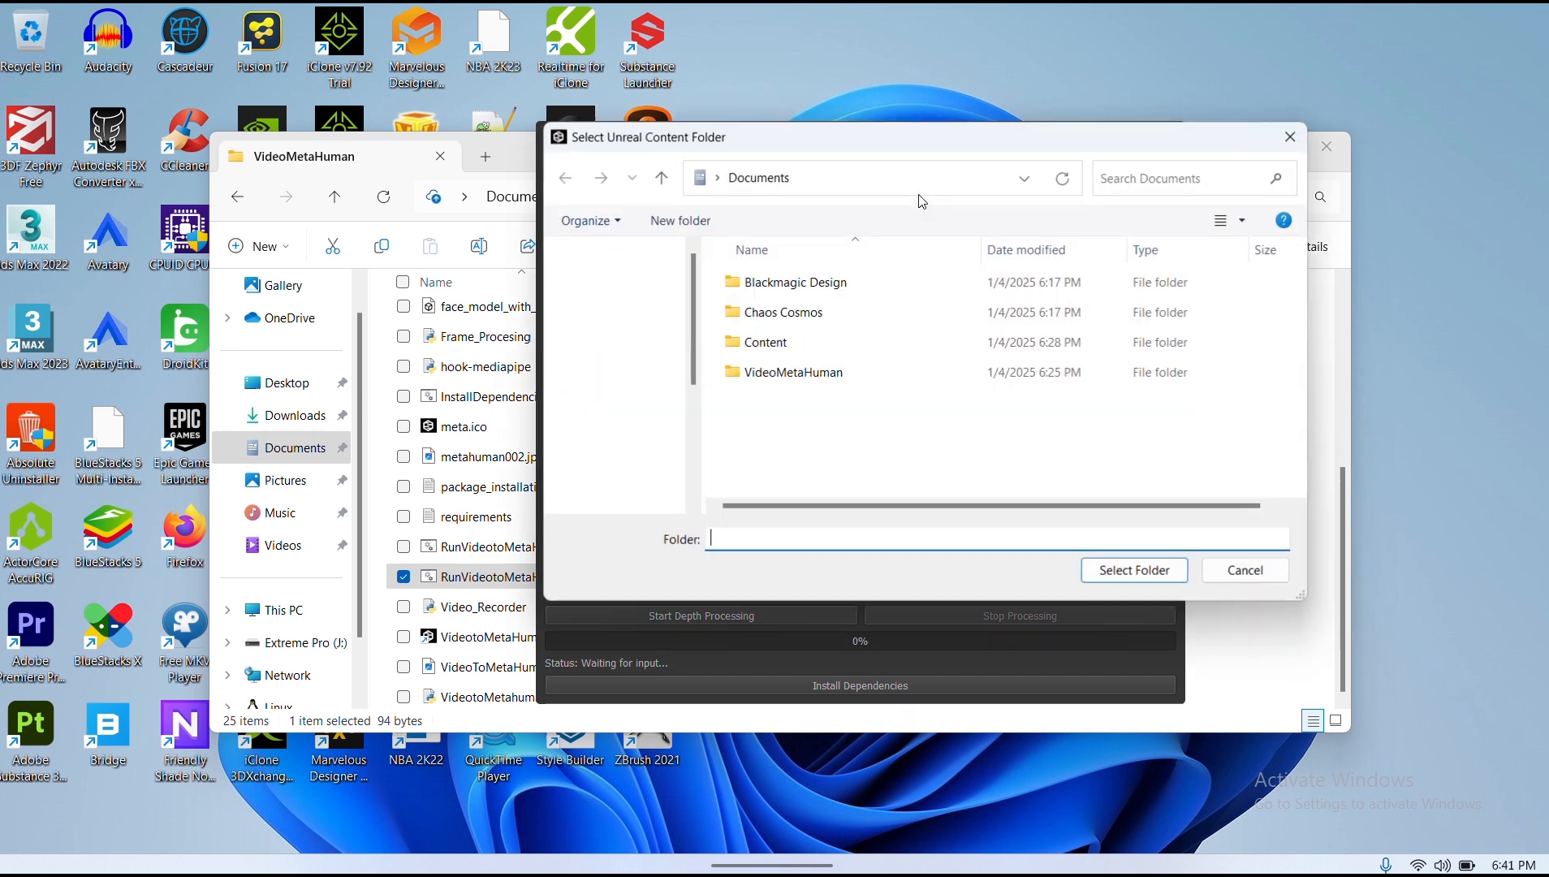
click(783, 347)
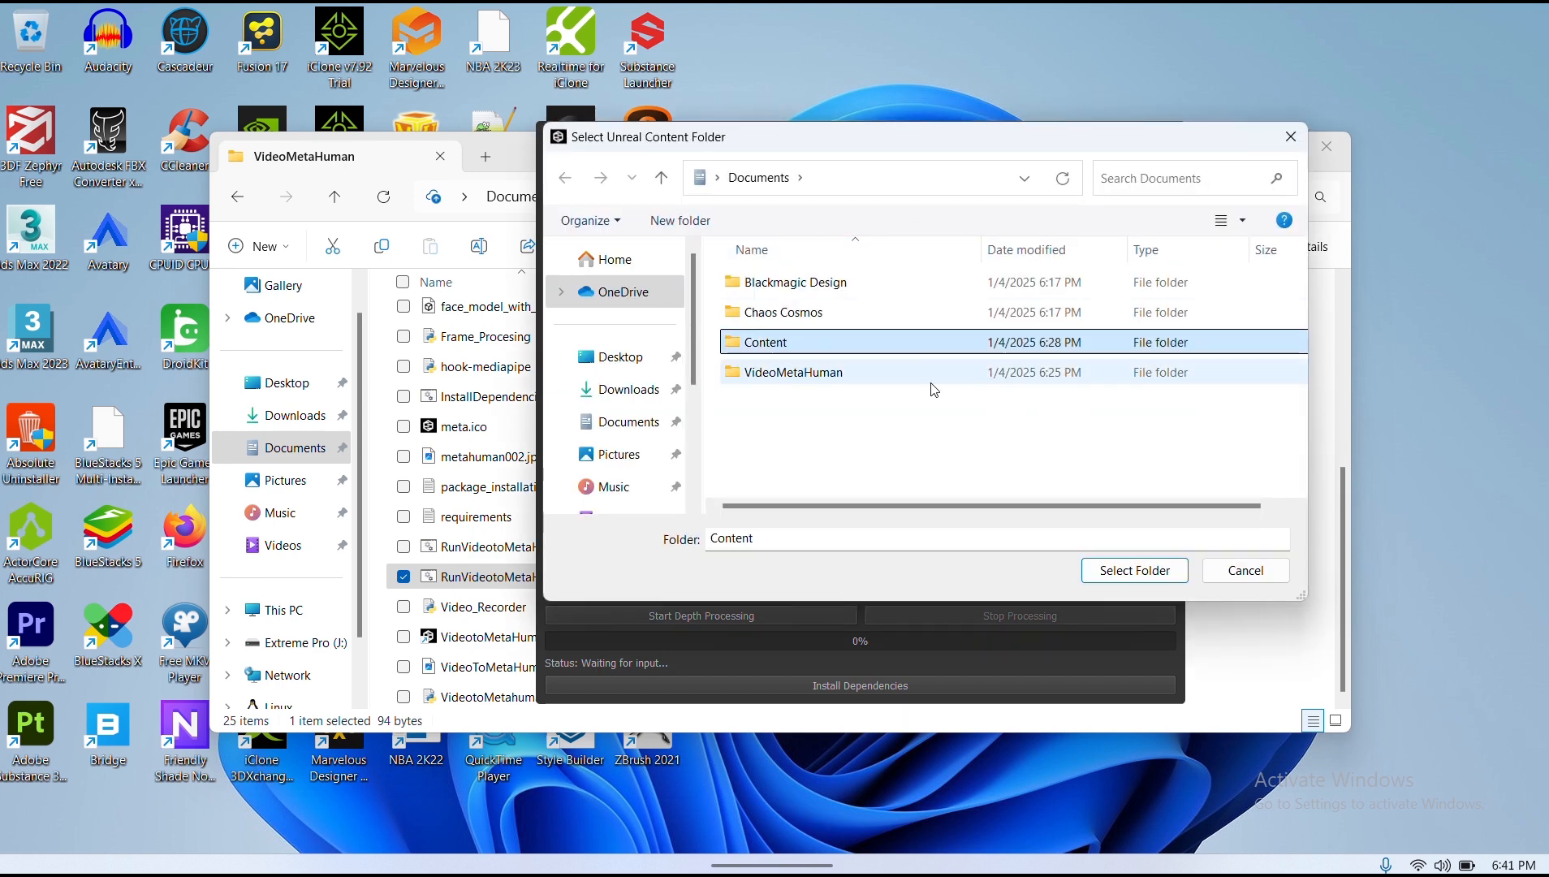
click(1103, 572)
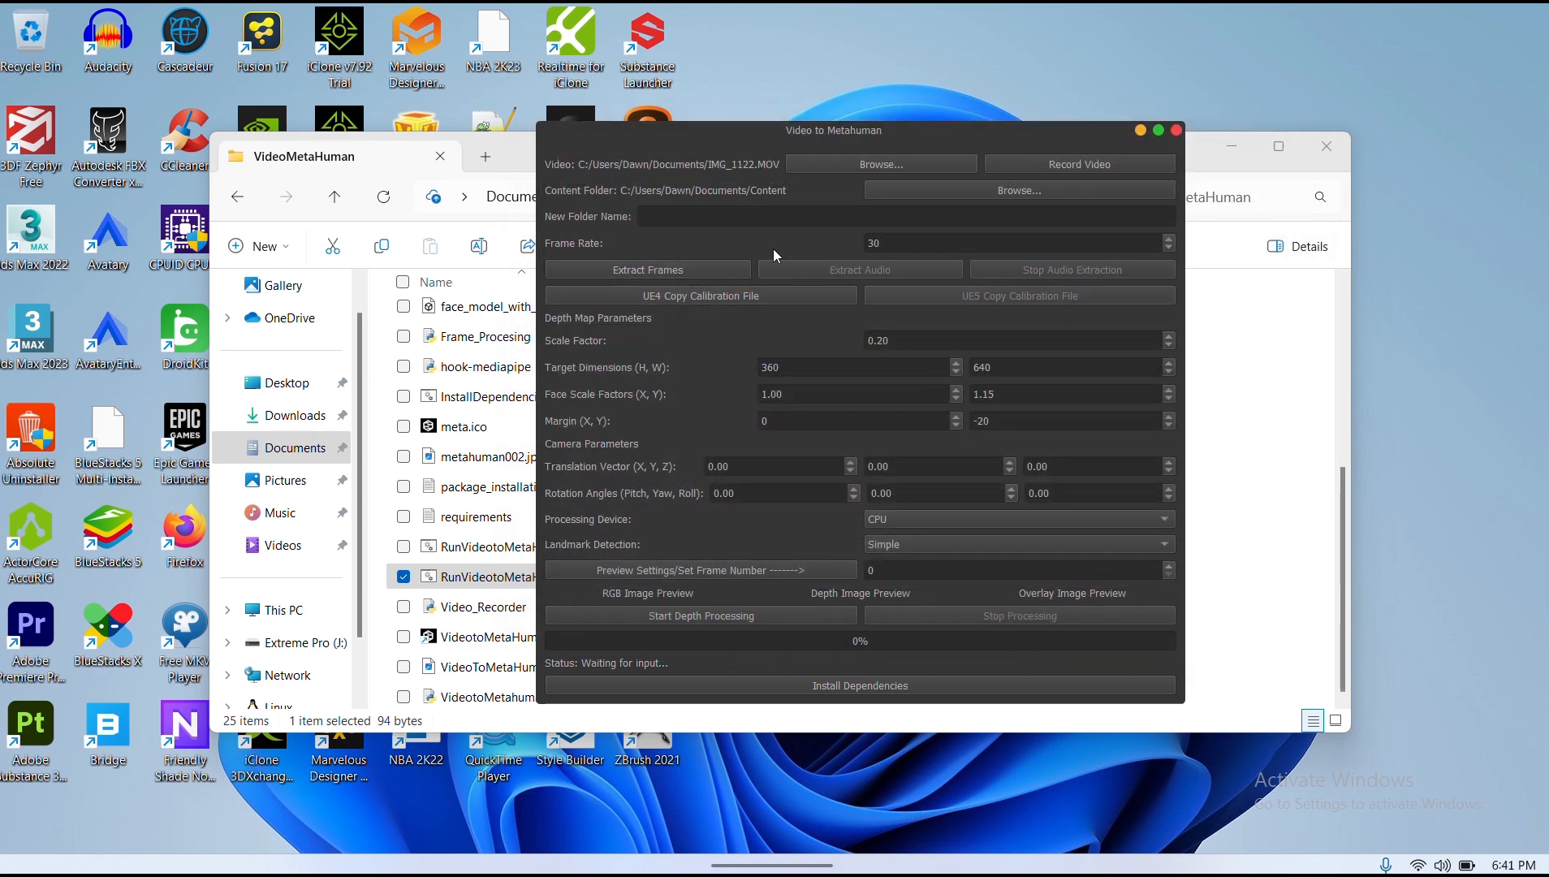
click(774, 217)
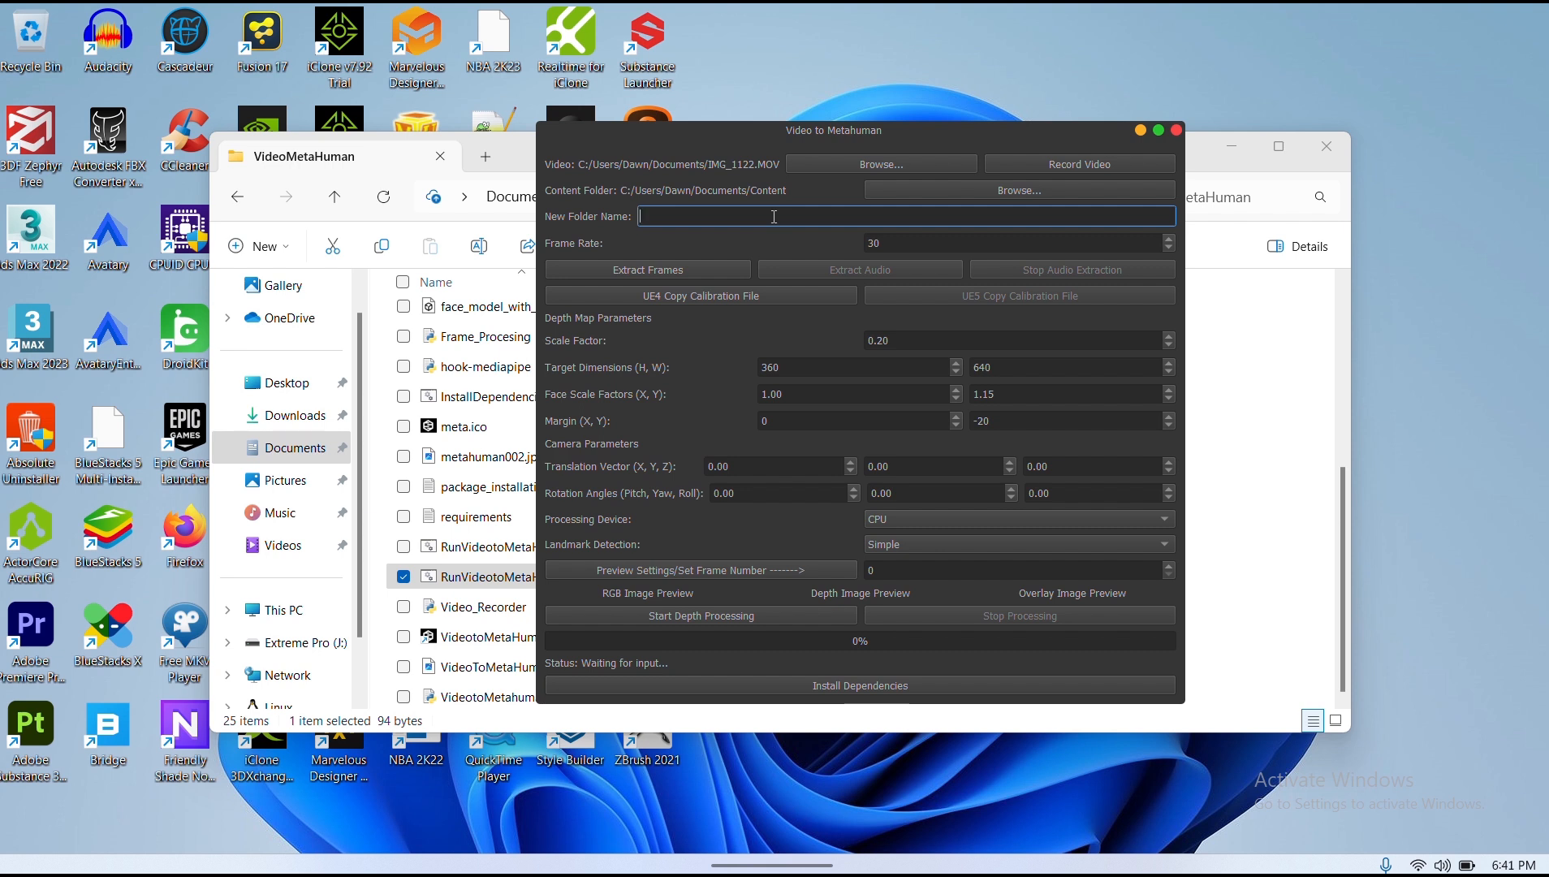
text(DawnPerformance)
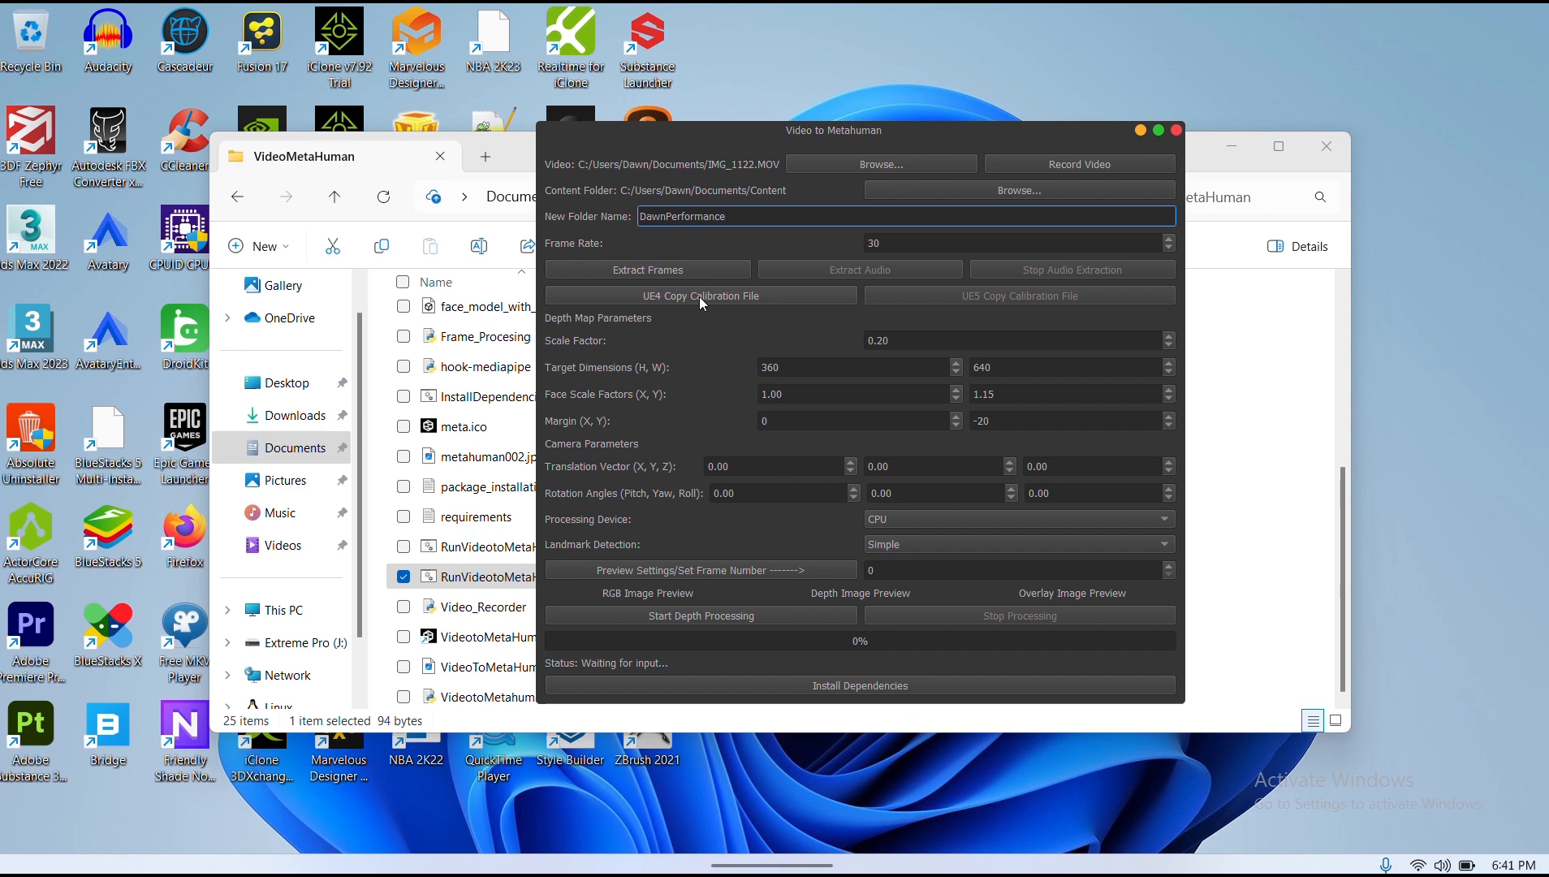
scroll(465, 390, up, 4)
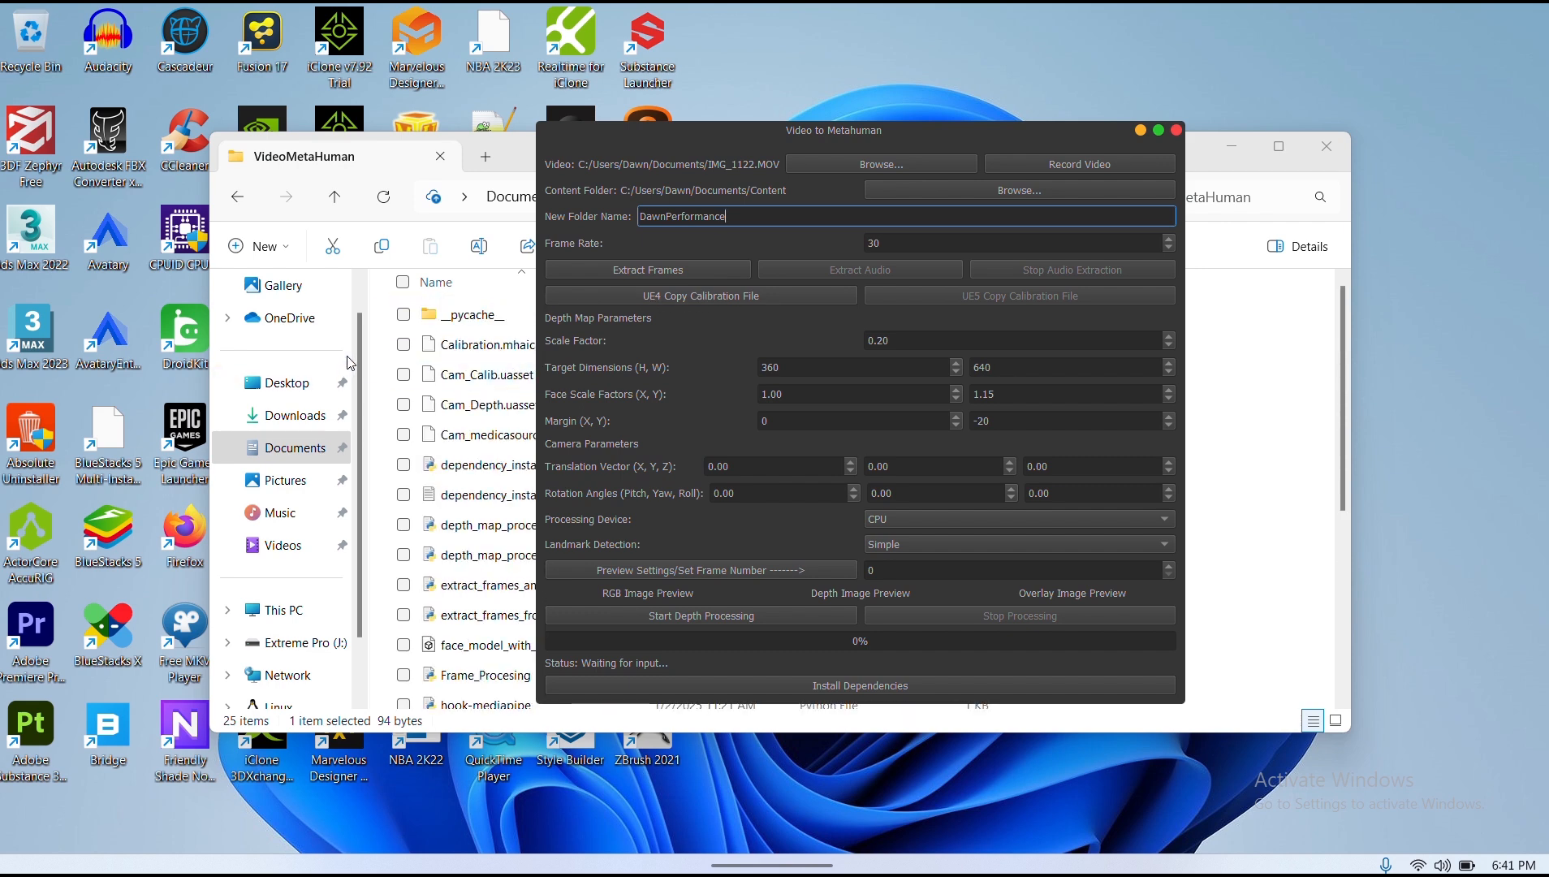
click(384, 169)
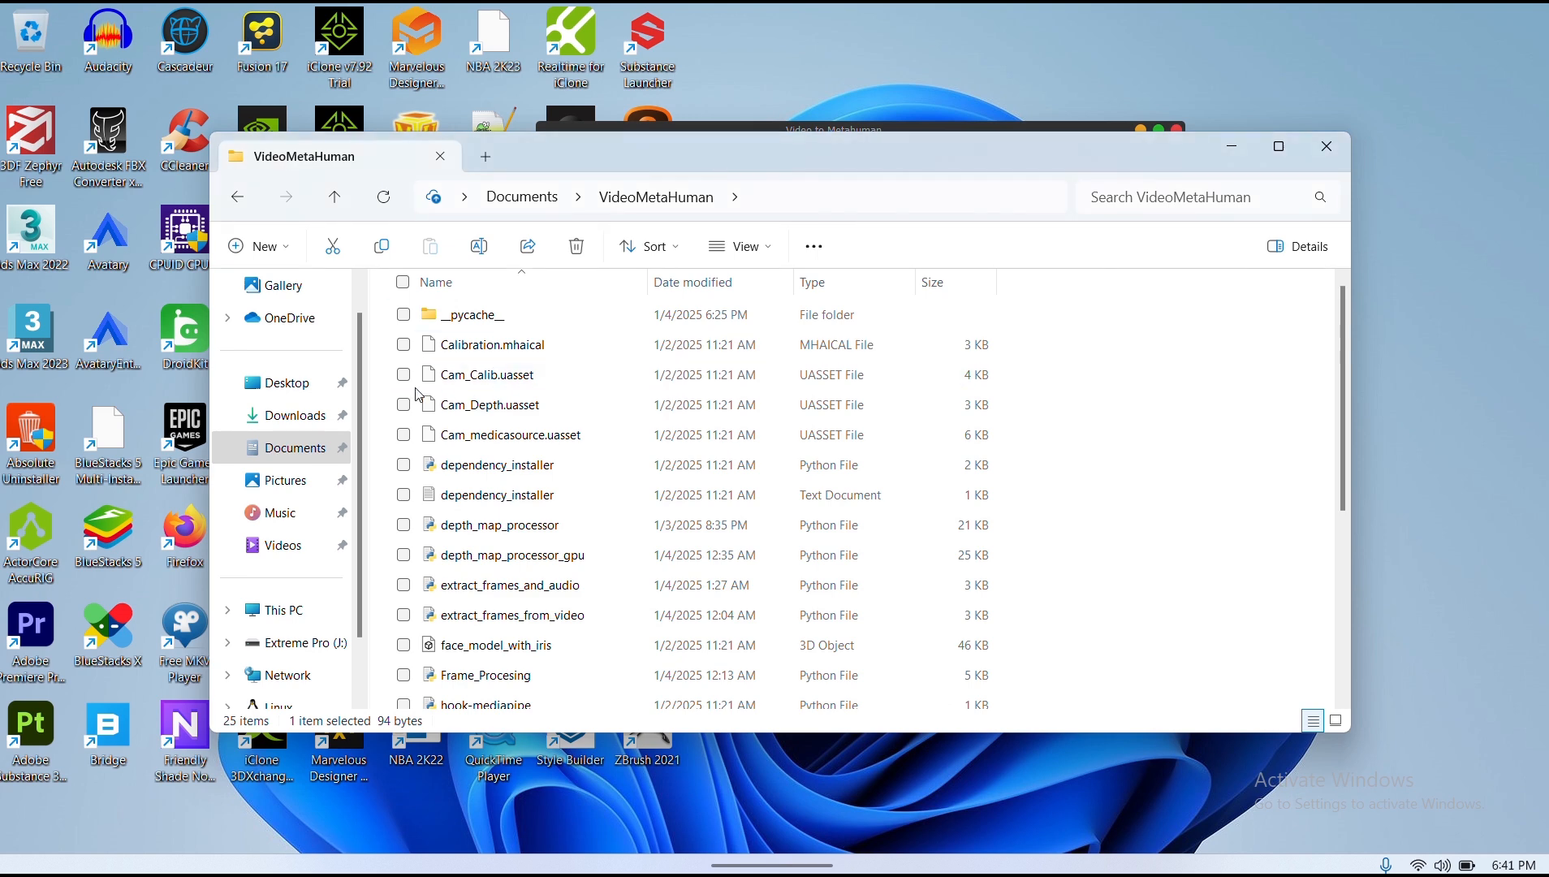
click(986, 128)
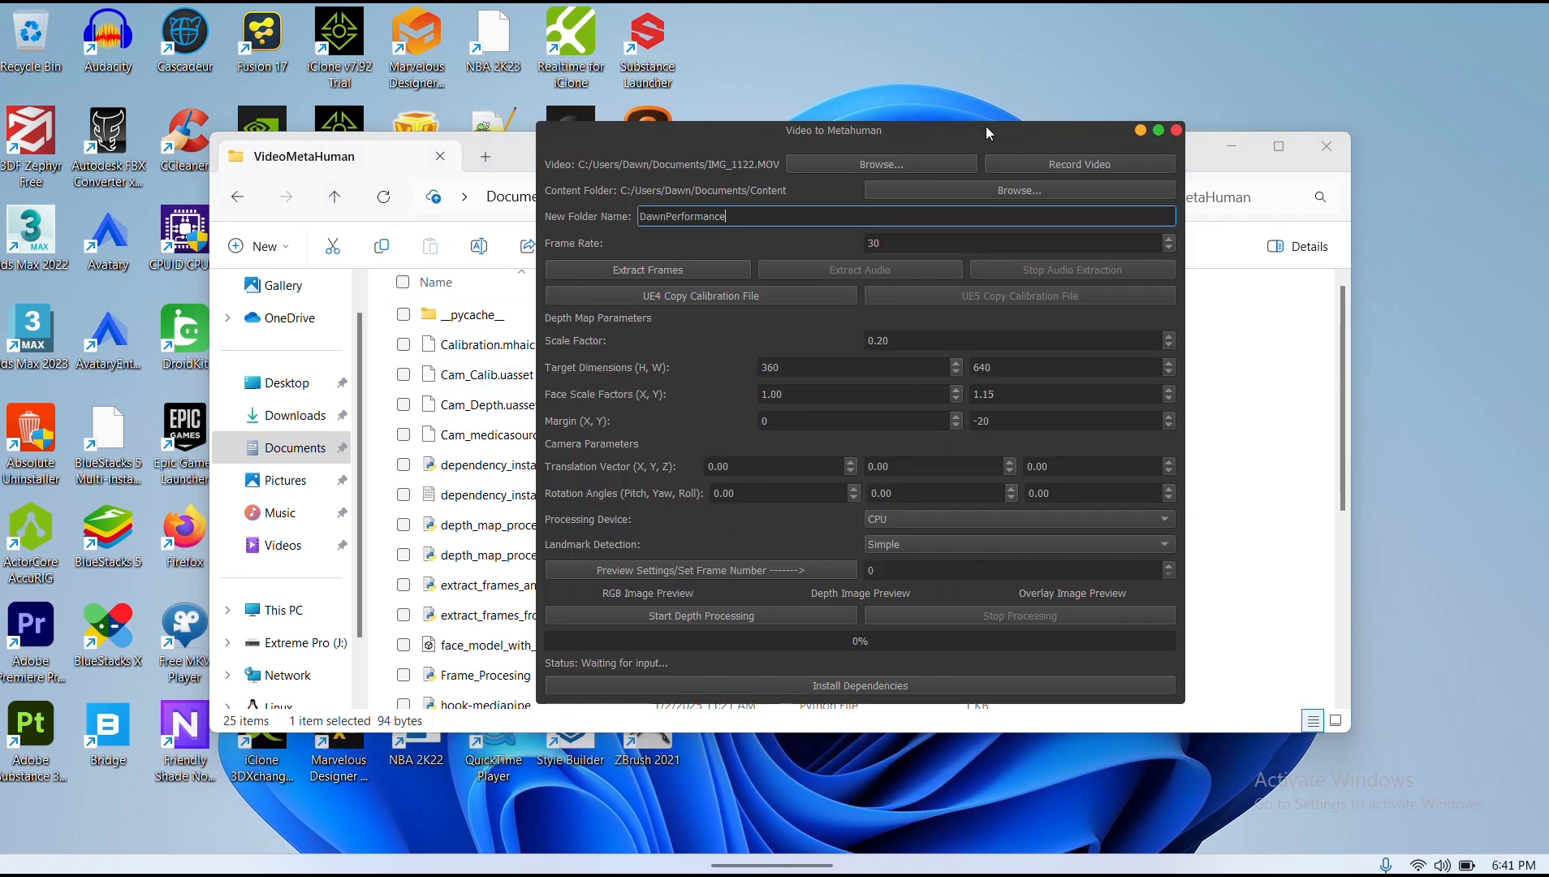
- Extract the frames from the loaded video and copy the UE4 calibration files into the new folder
click(693, 269)
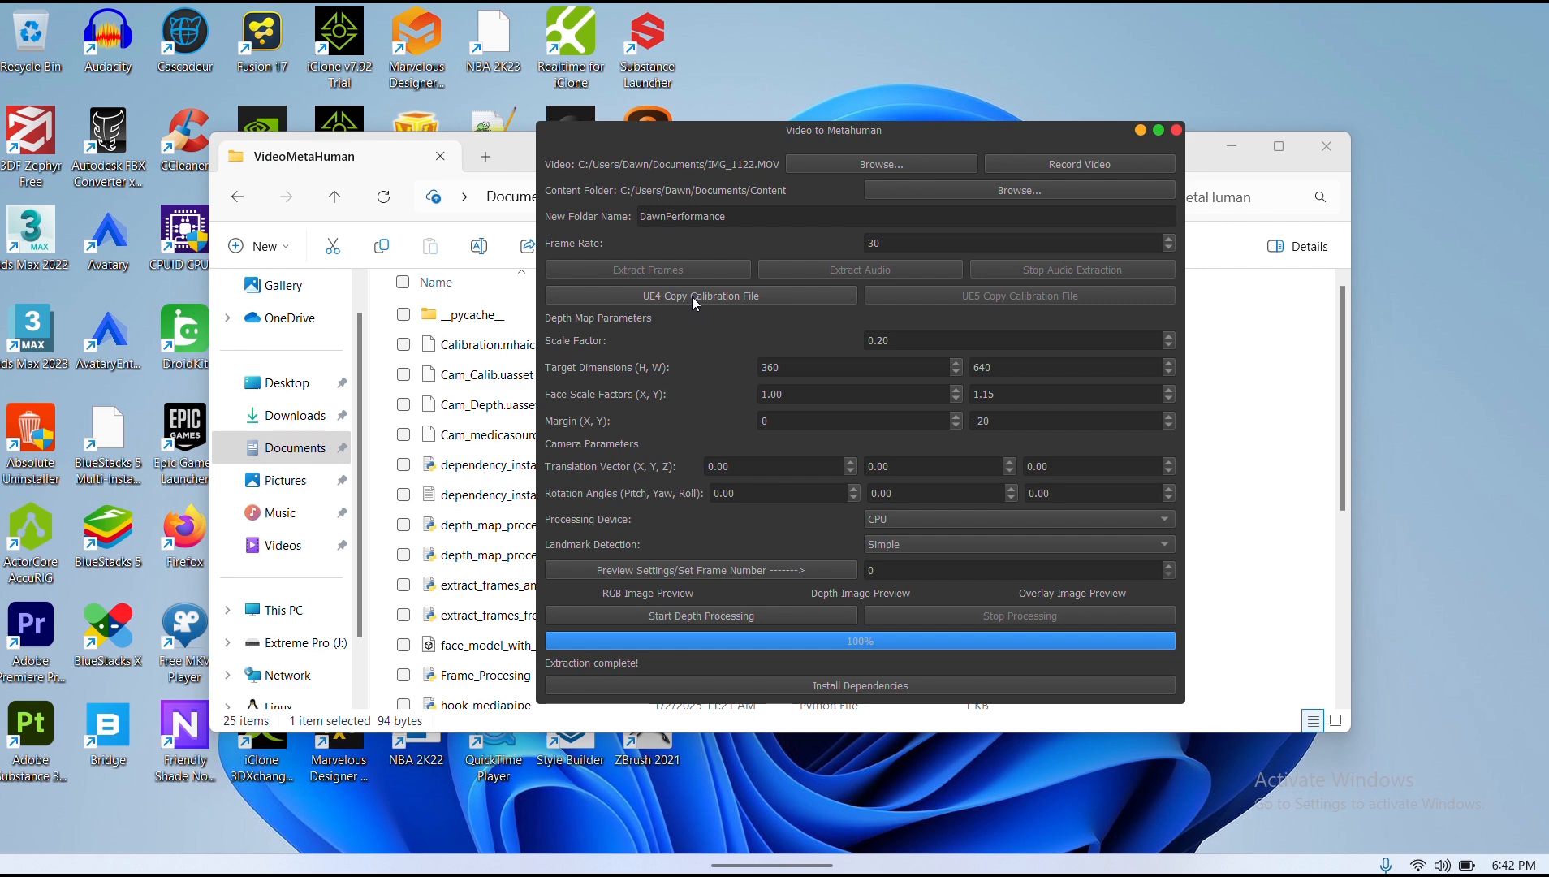
click(694, 299)
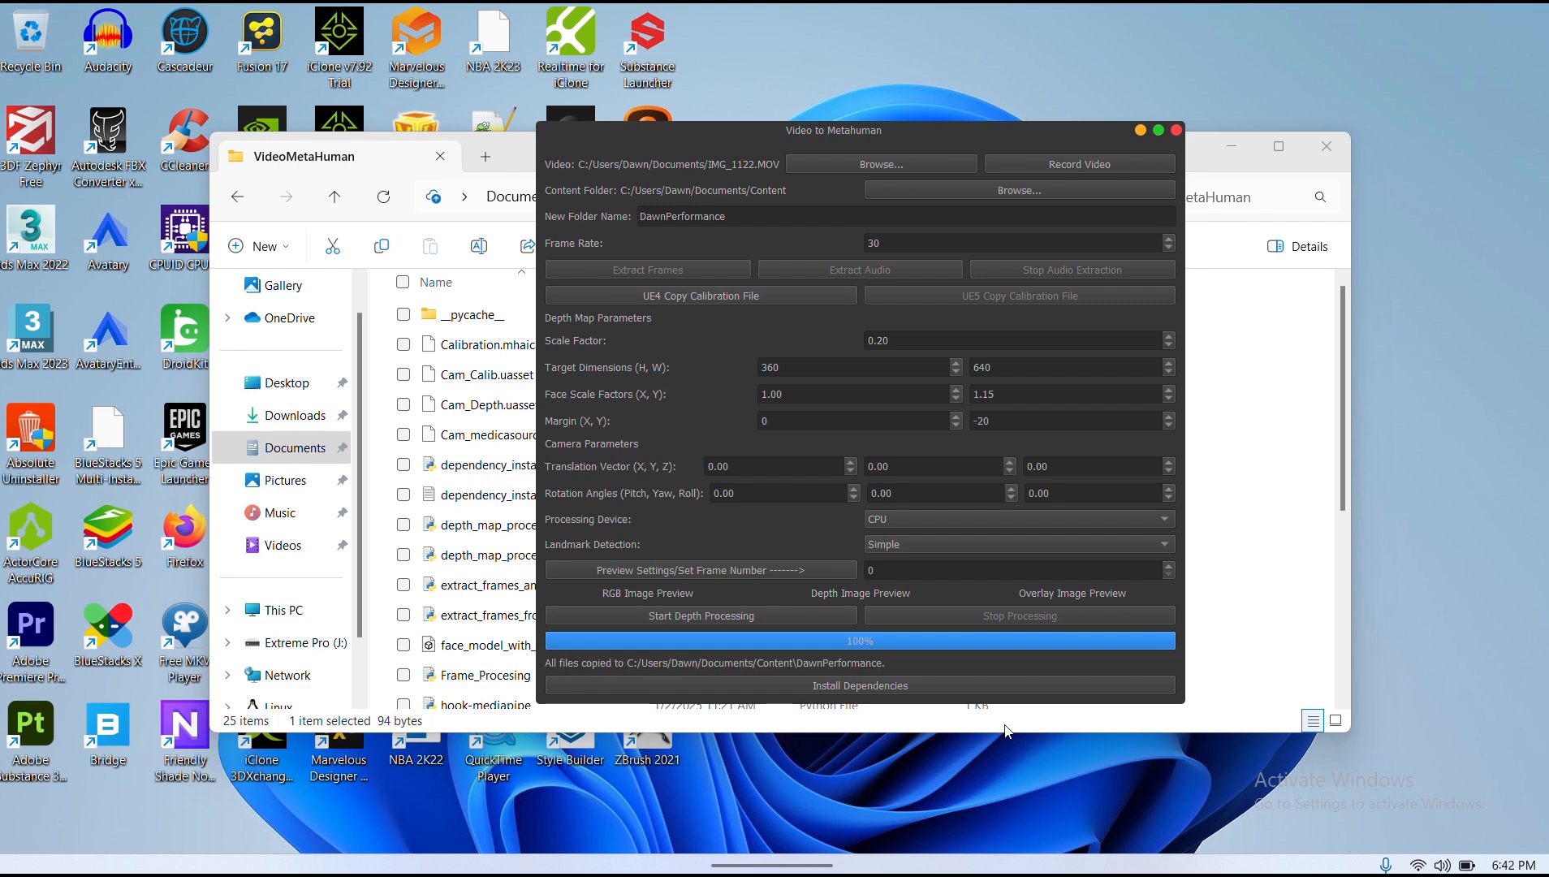
- Inspect the DawnPerformance folder under Documents > Content and its Video_Frames subfolder in File Explorer, and minimize the window
click(1260, 527)
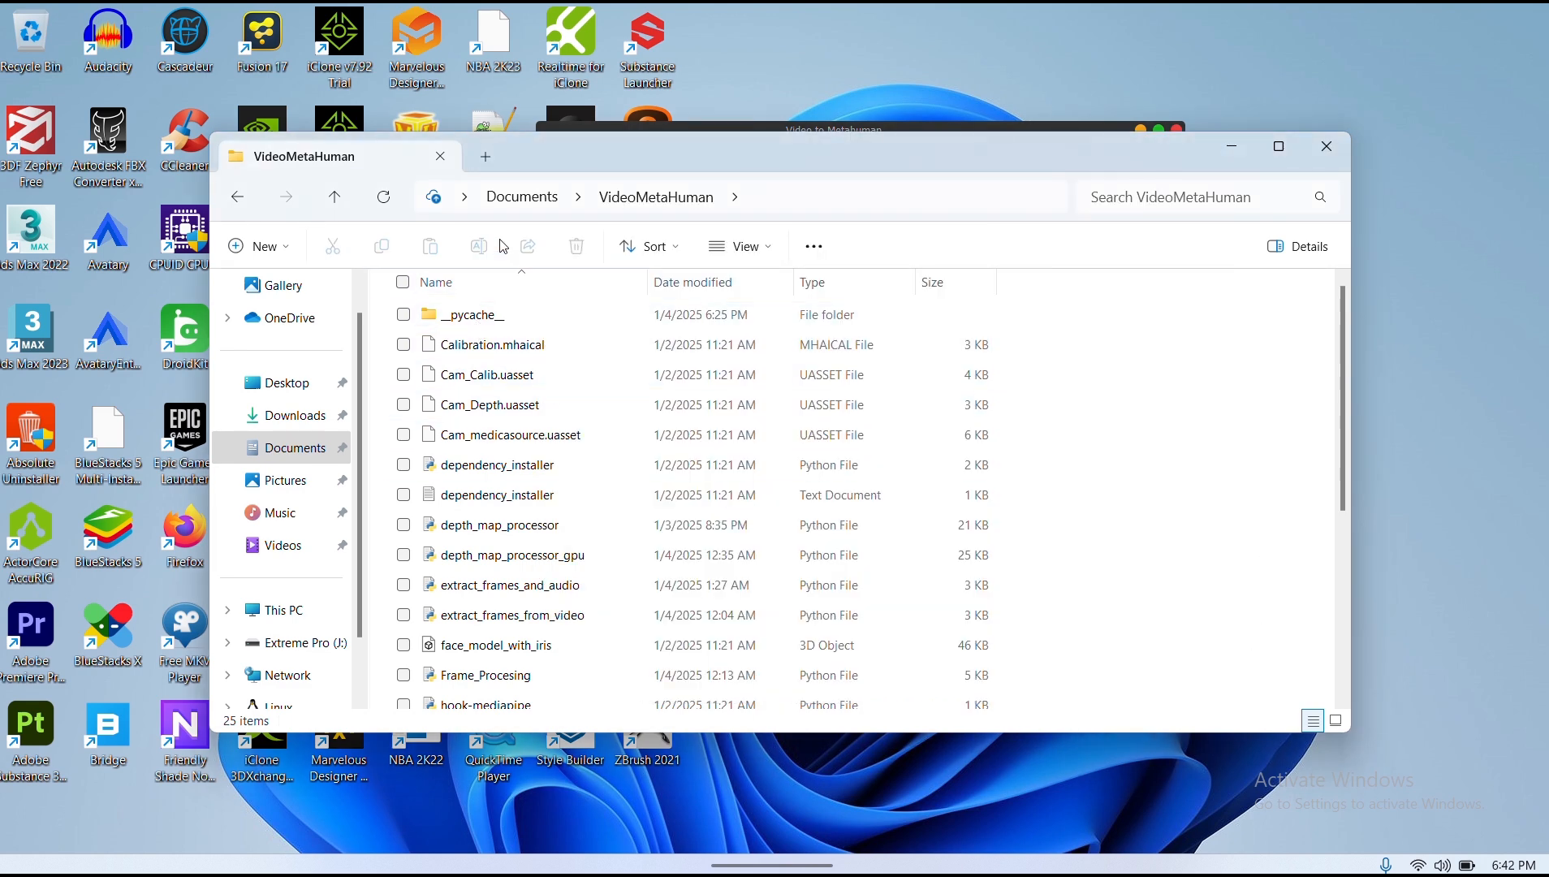
click(485, 159)
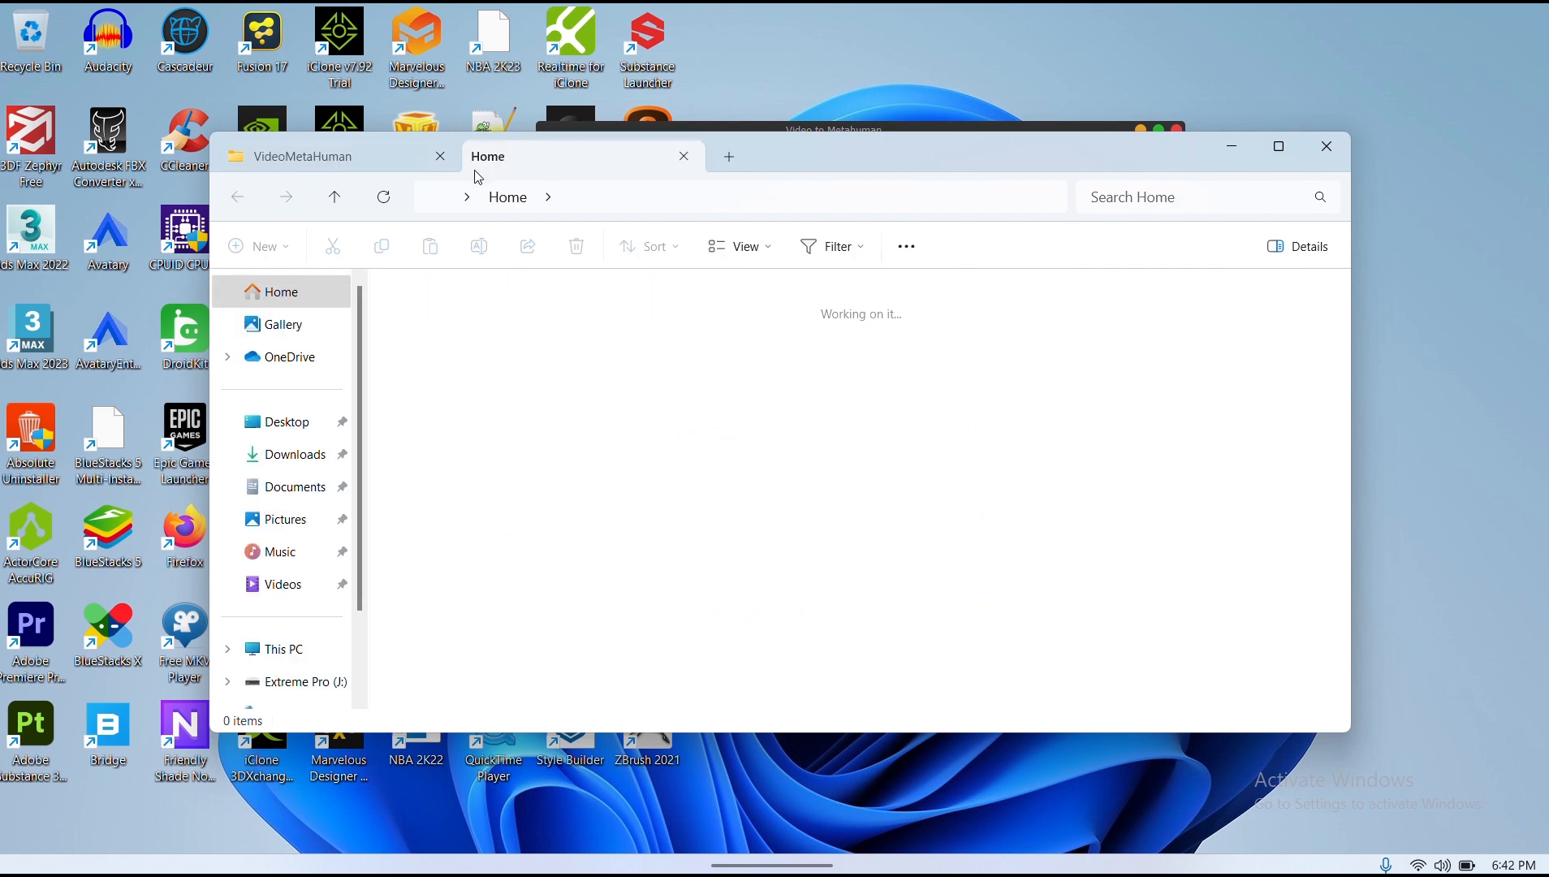
click(273, 490)
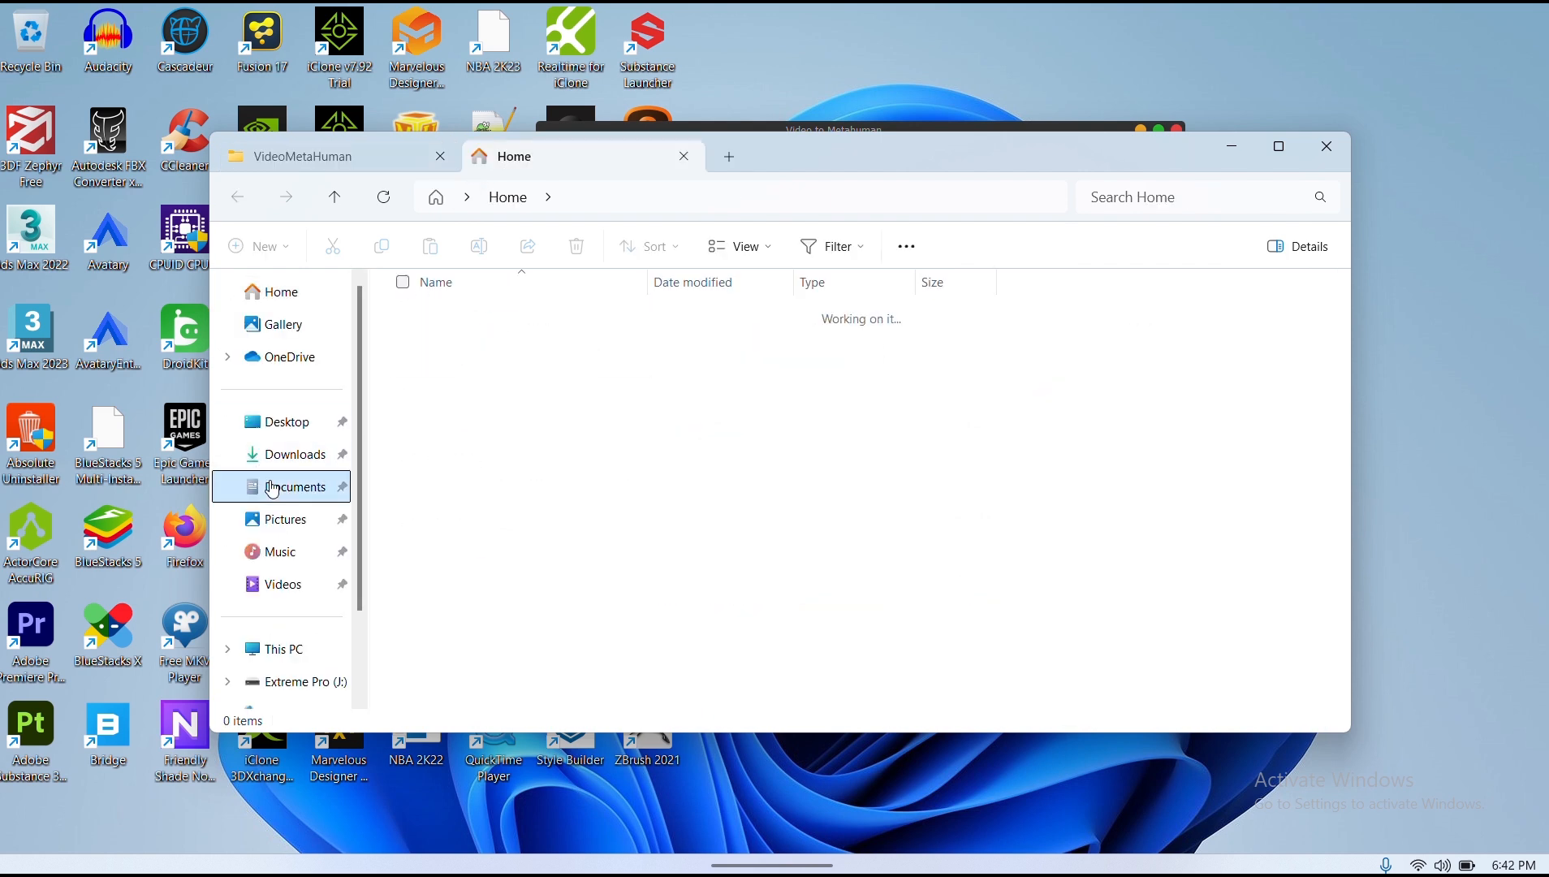
double_click(451, 377)
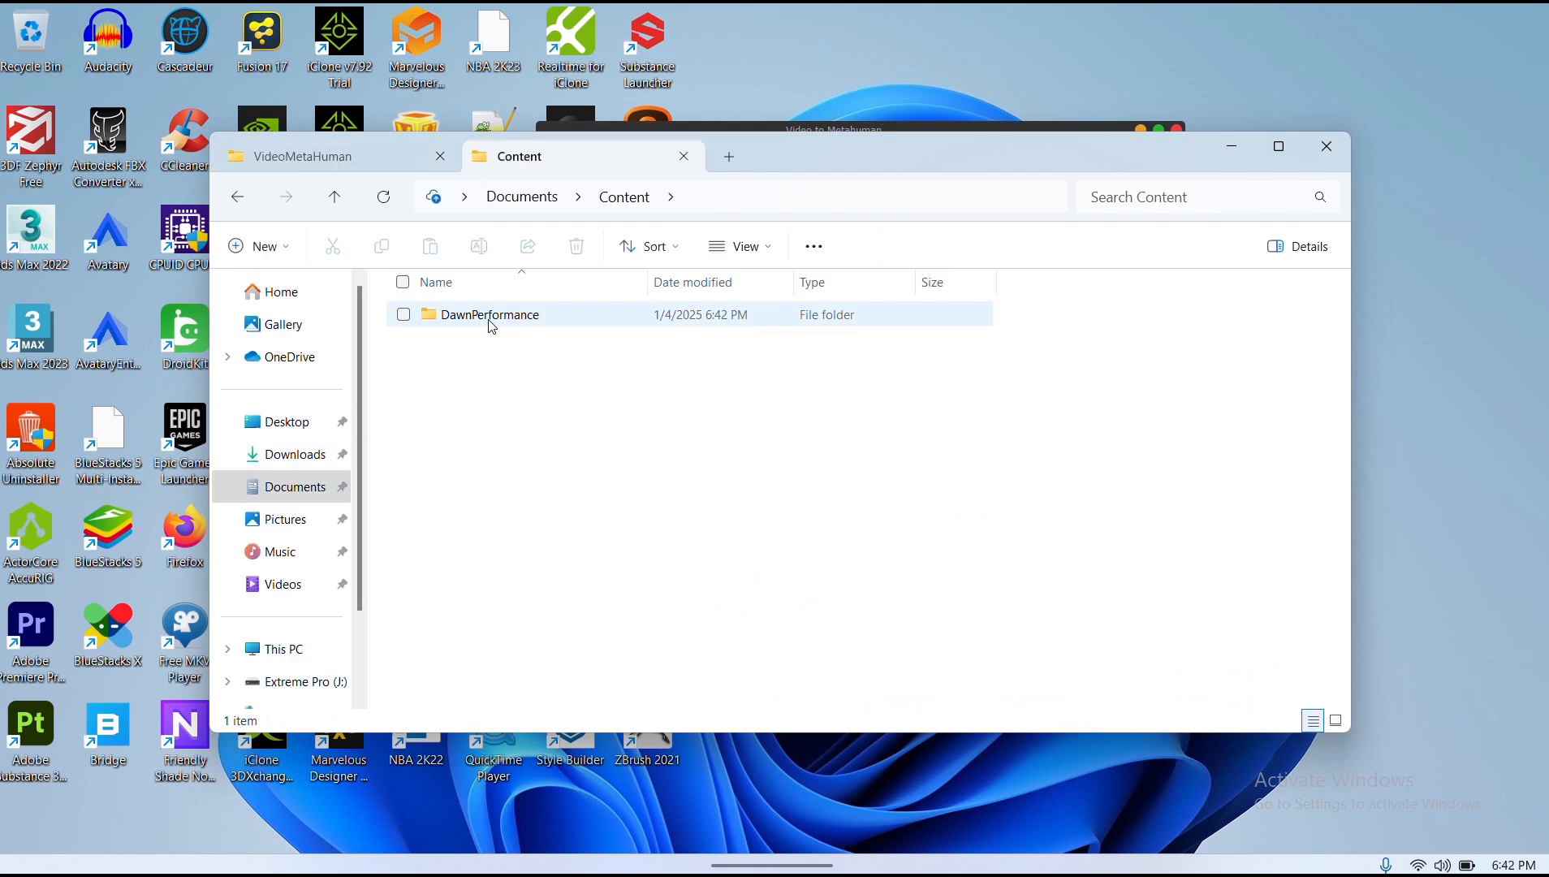
double_click(490, 322)
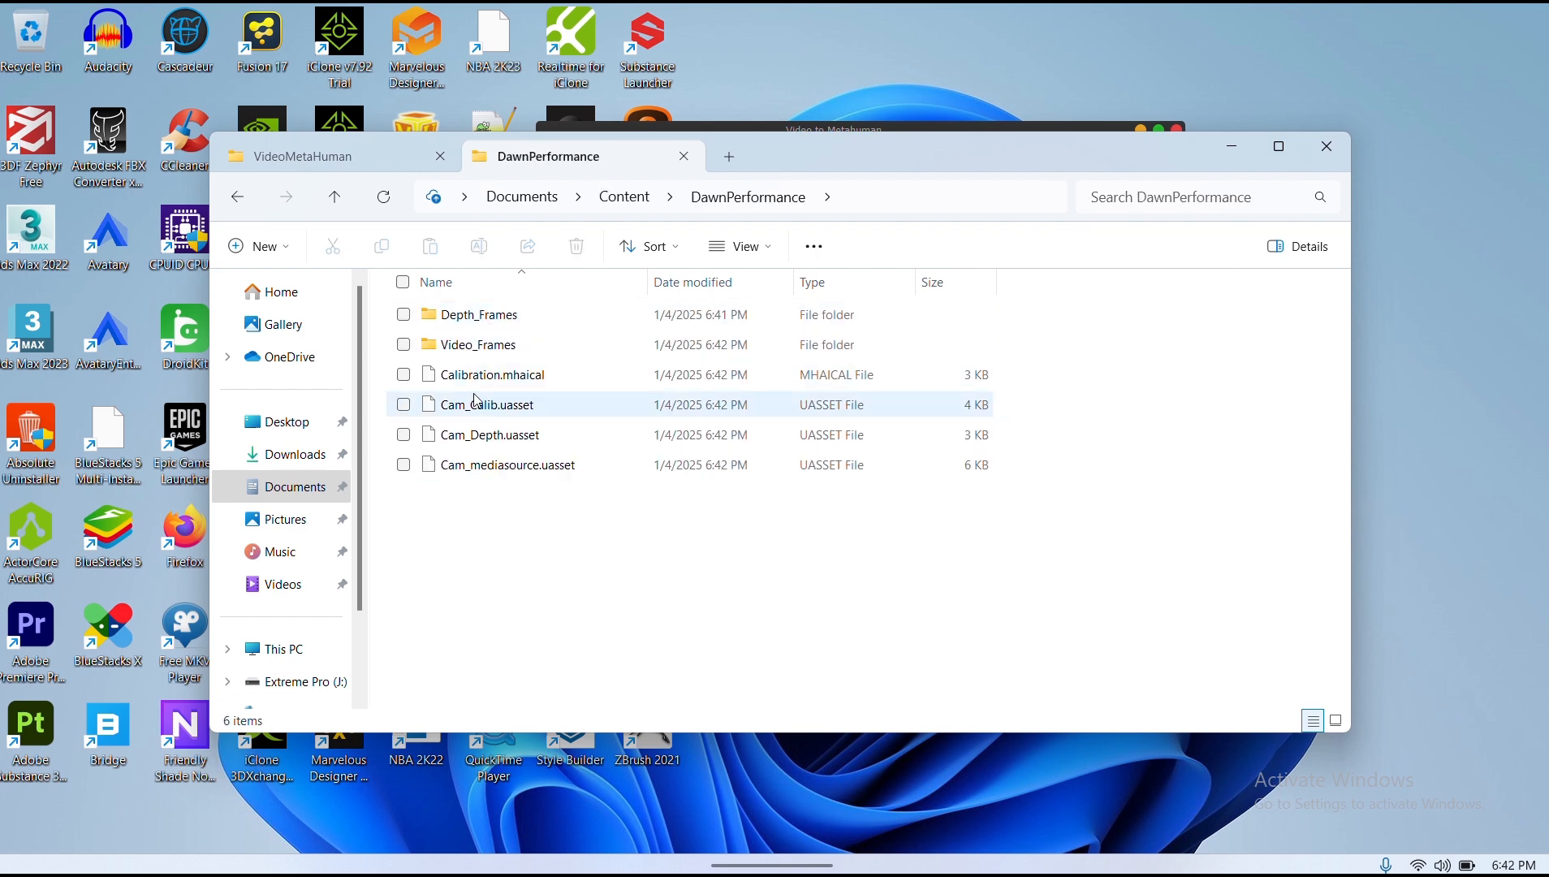
double_click(484, 347)
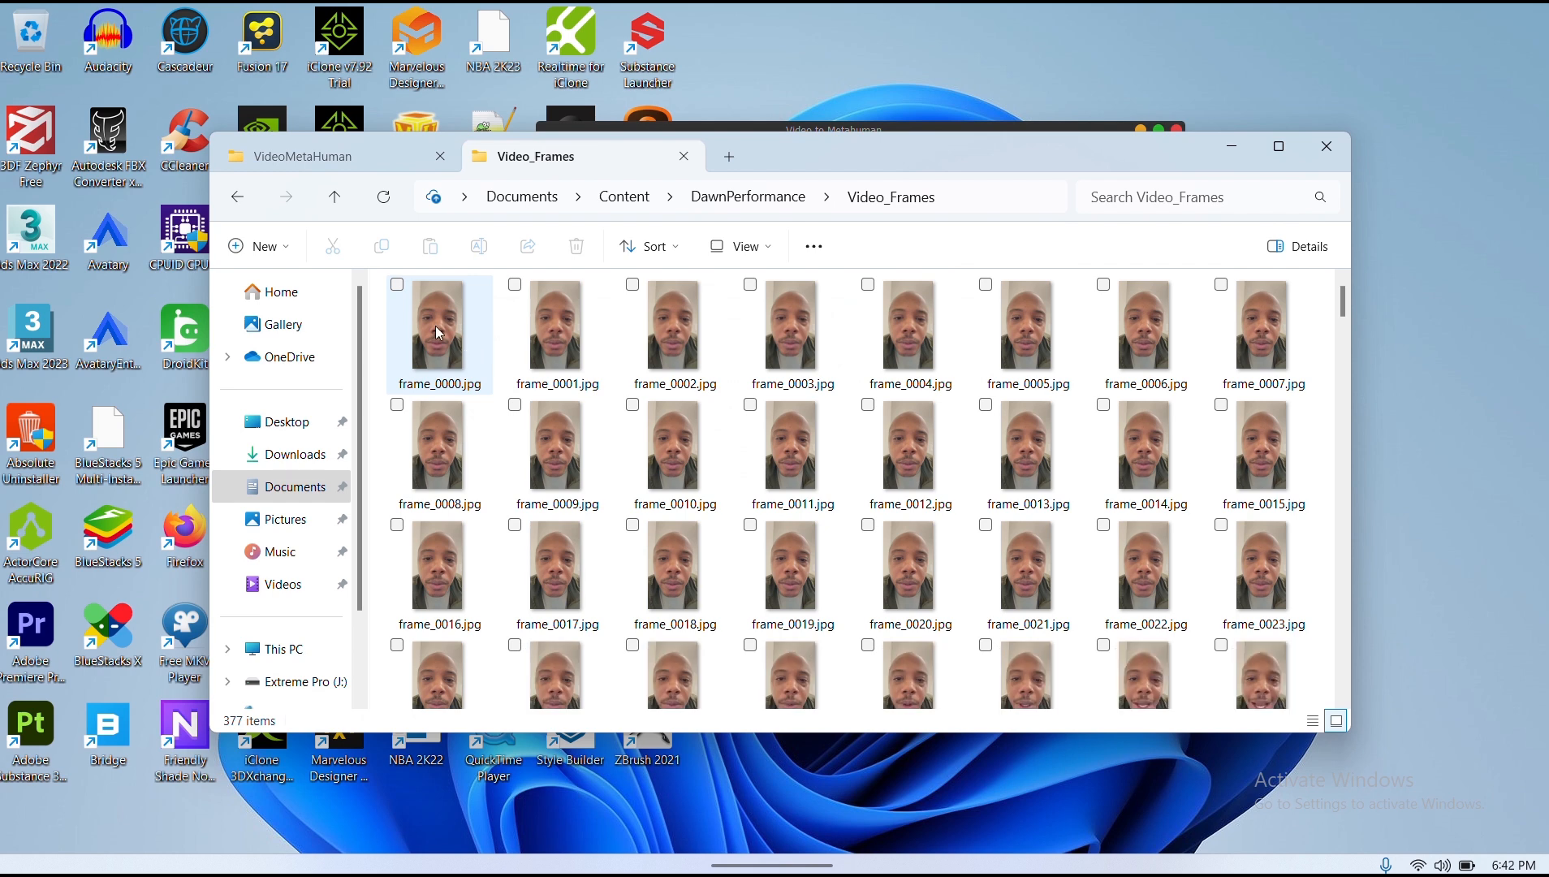
click(238, 200)
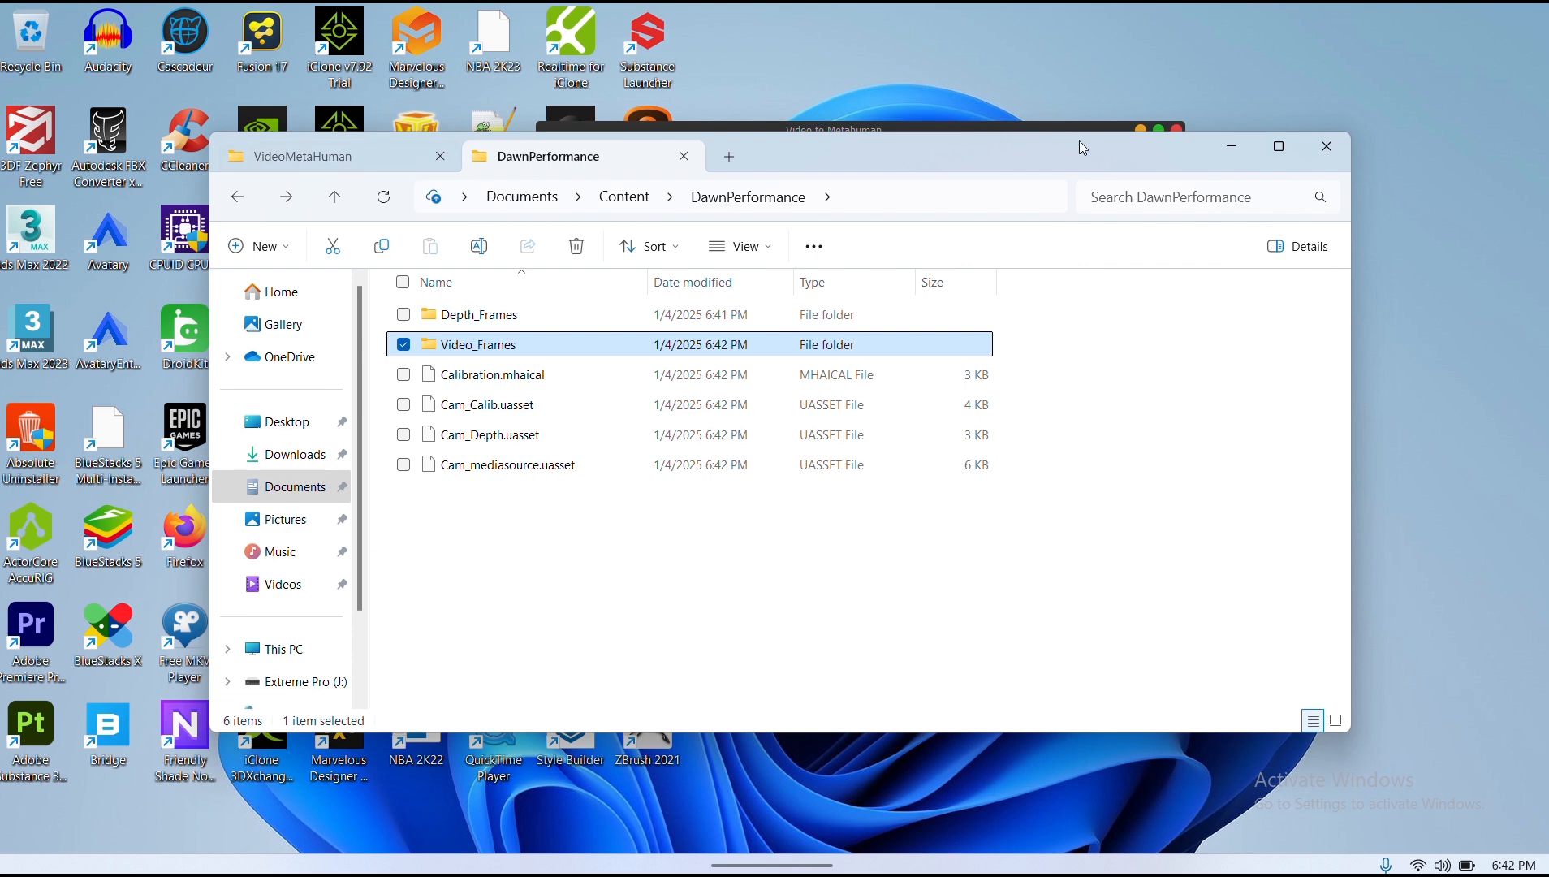
click(1232, 149)
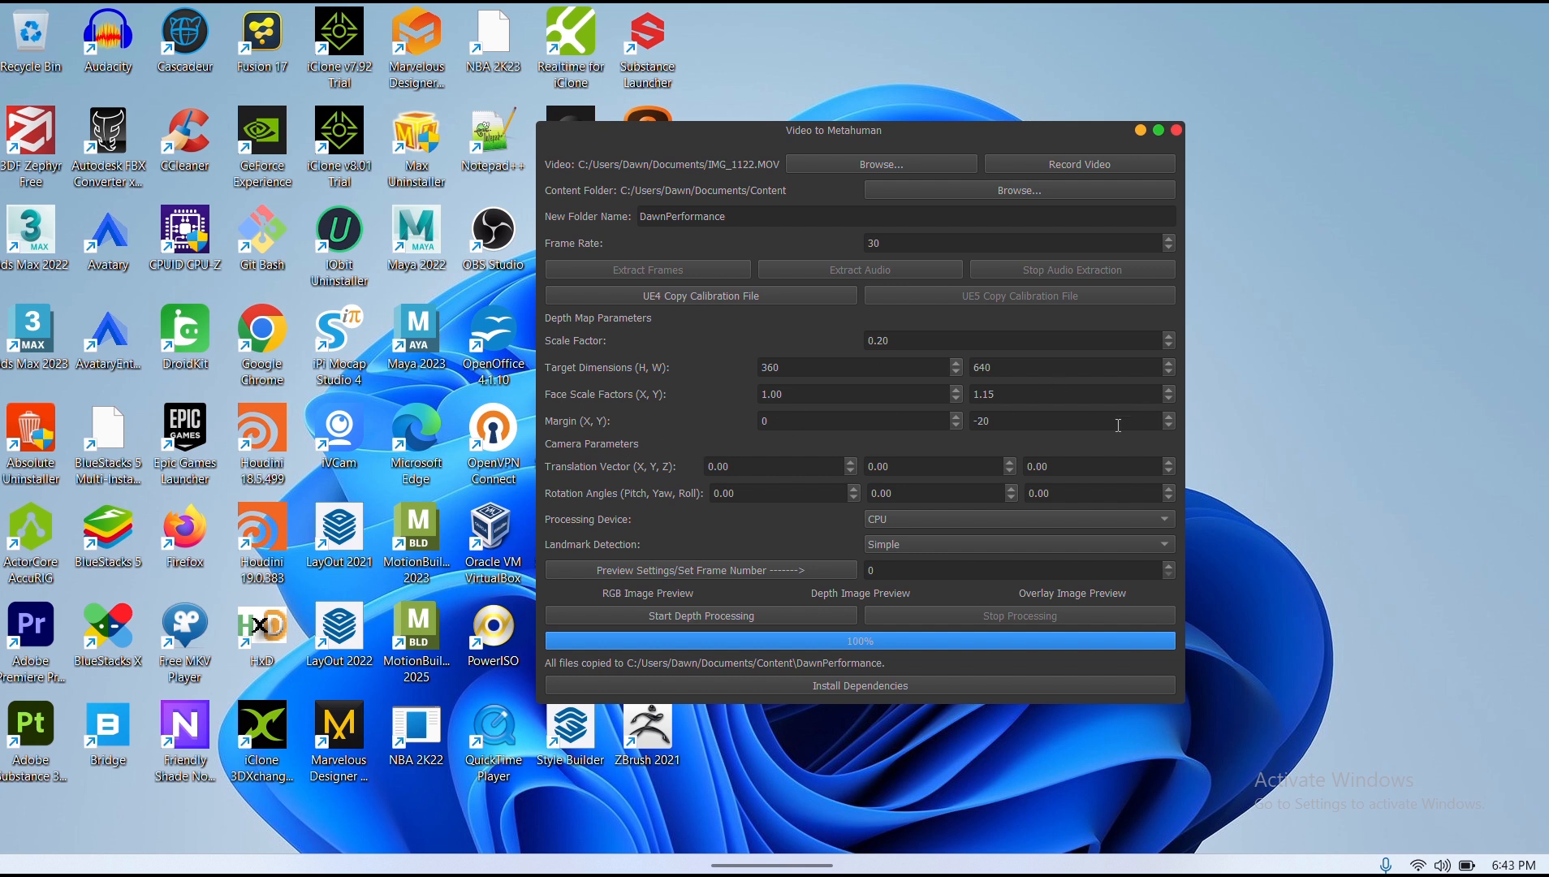
- Examine the camera rotation, preview frame number, processing device and landmark detection settings, leaving their values as they are
click(747, 494)
drag(746, 493, 714, 494)
click(896, 571)
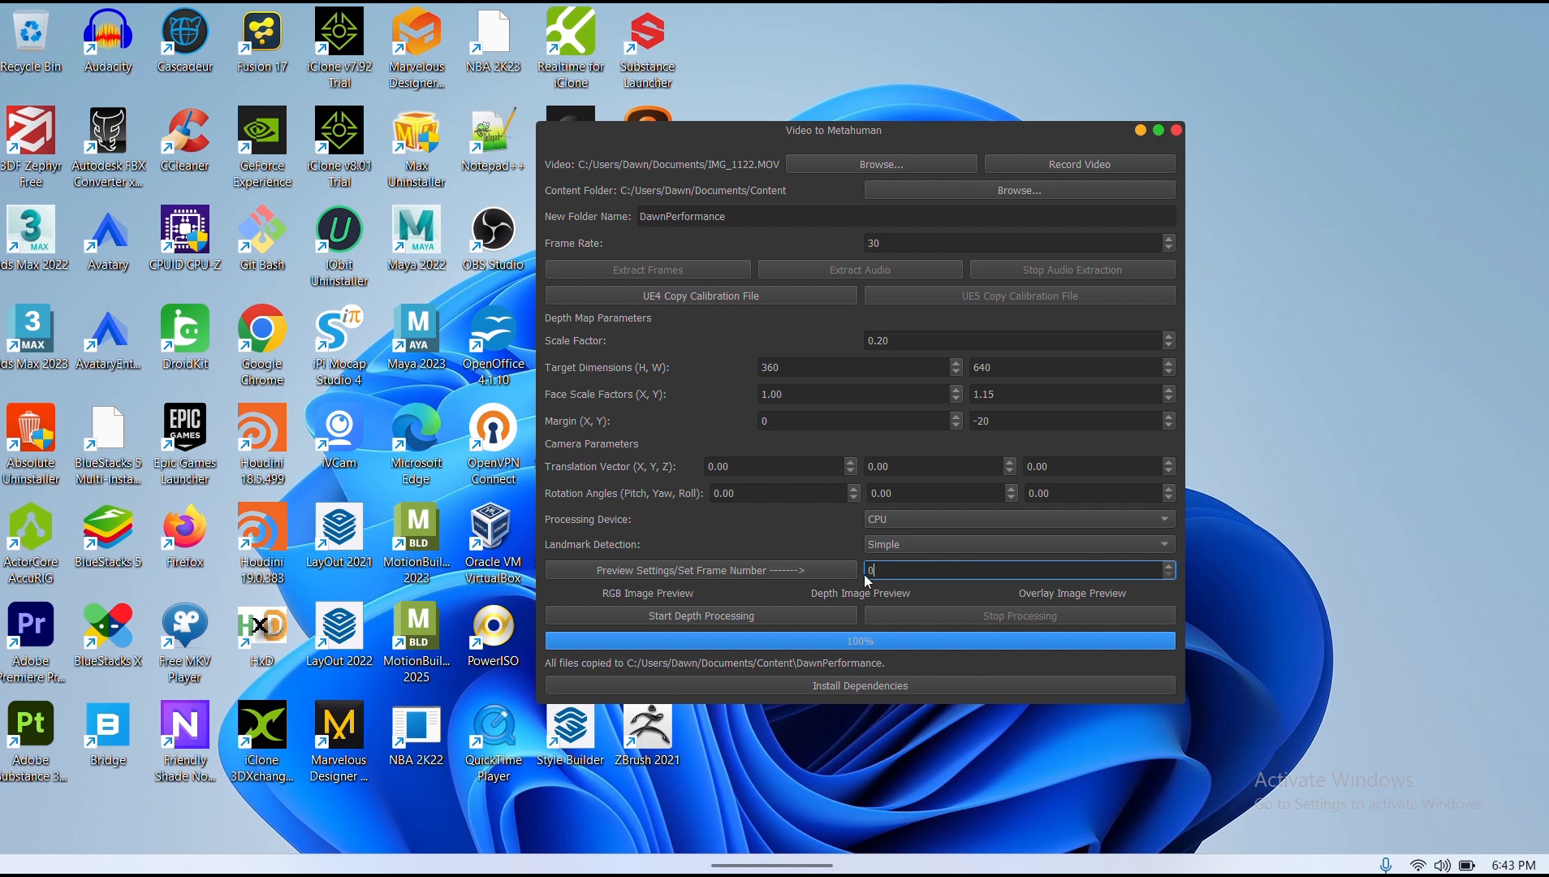
click(896, 520)
click(837, 520)
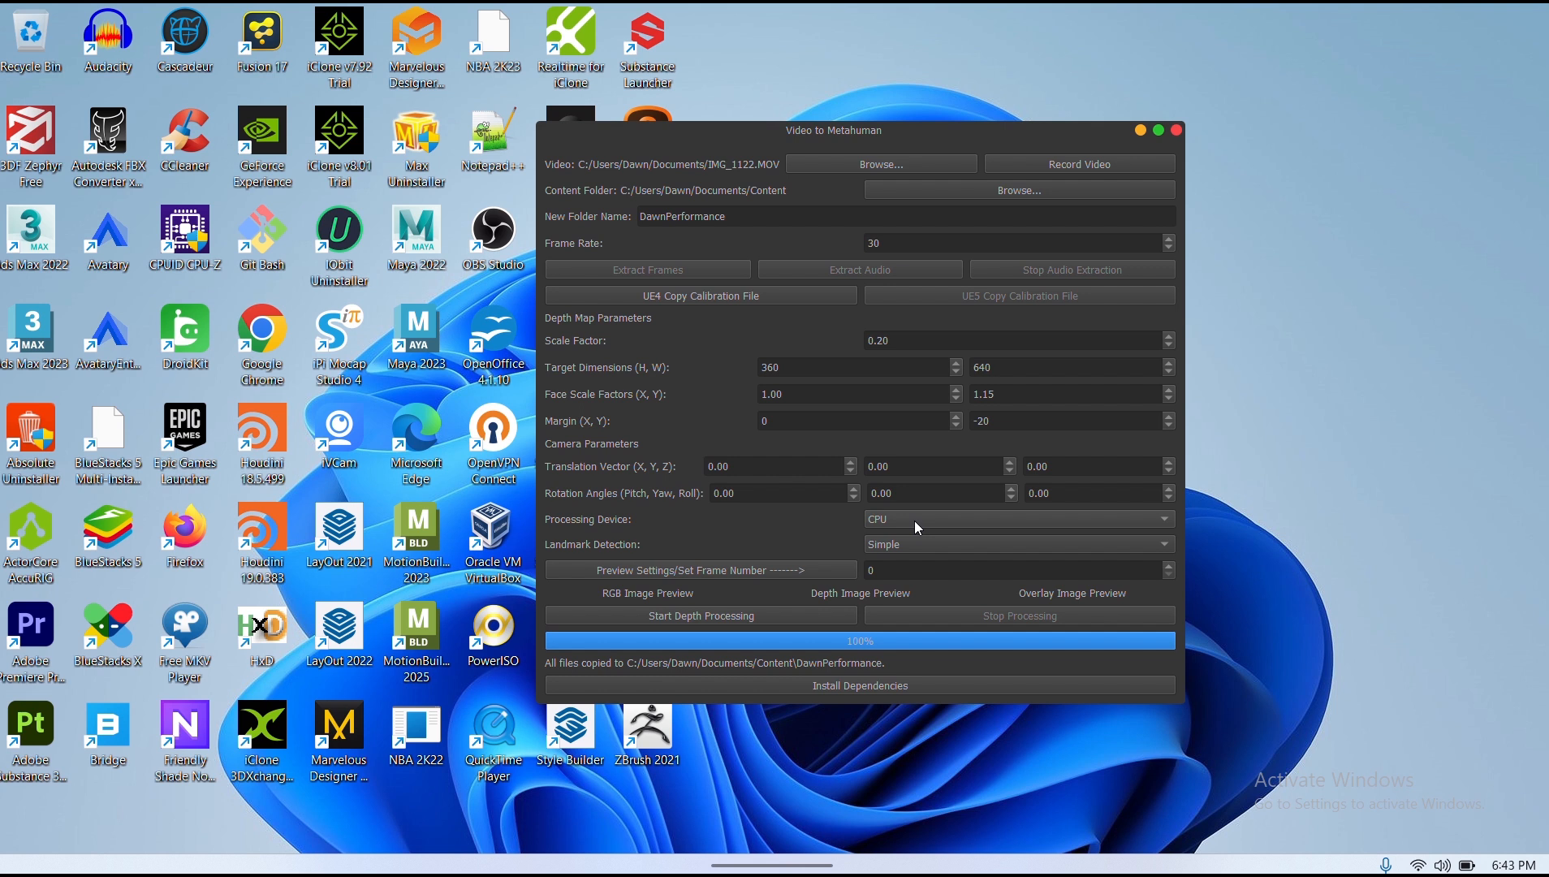
click(914, 521)
click(801, 532)
click(949, 545)
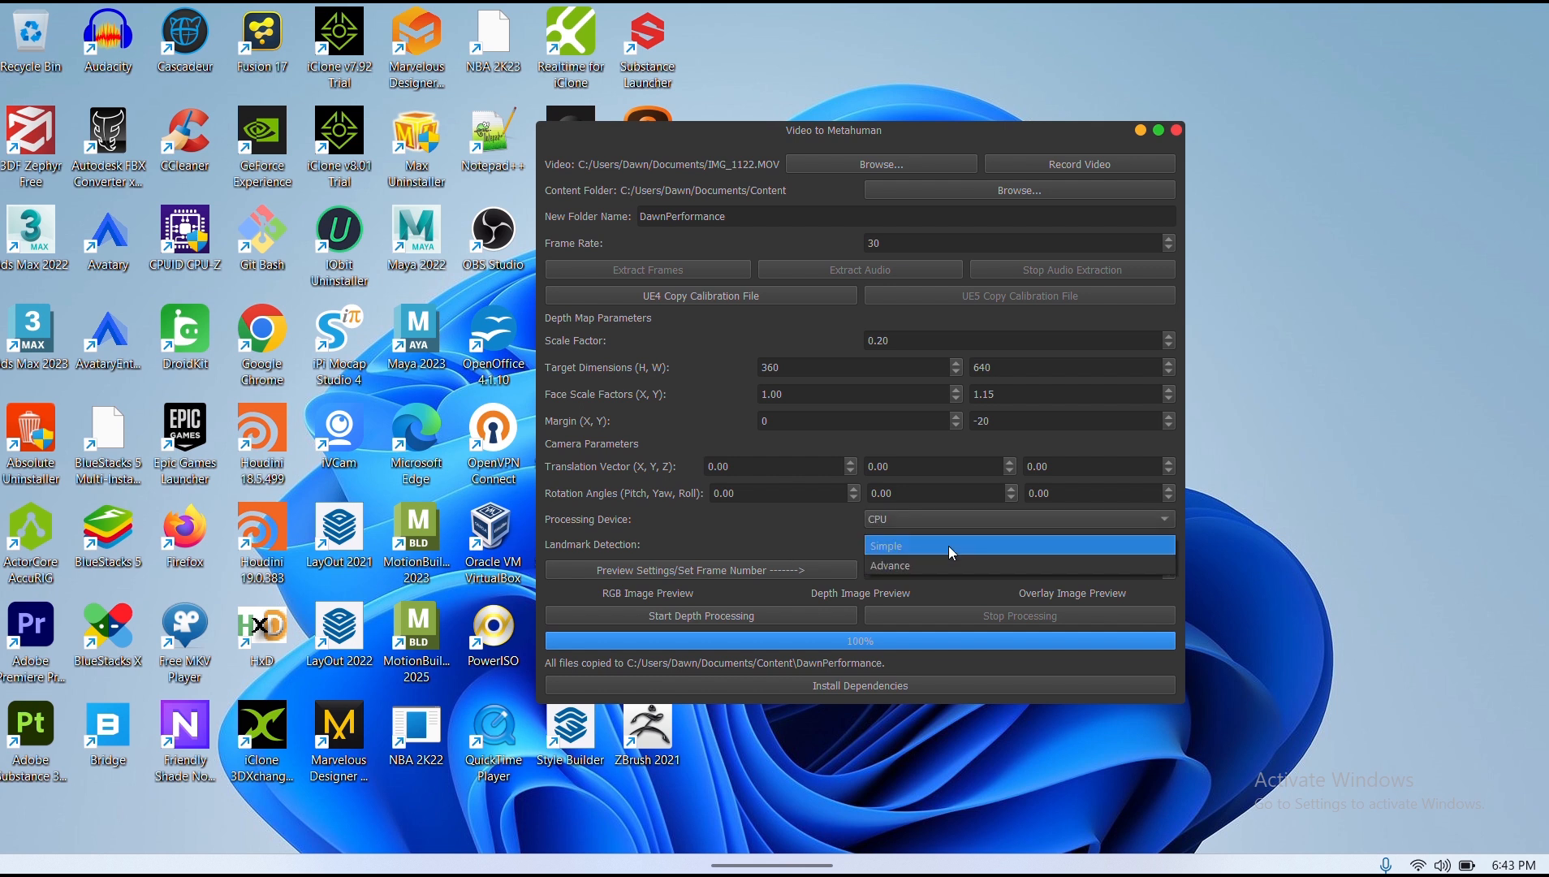
click(811, 537)
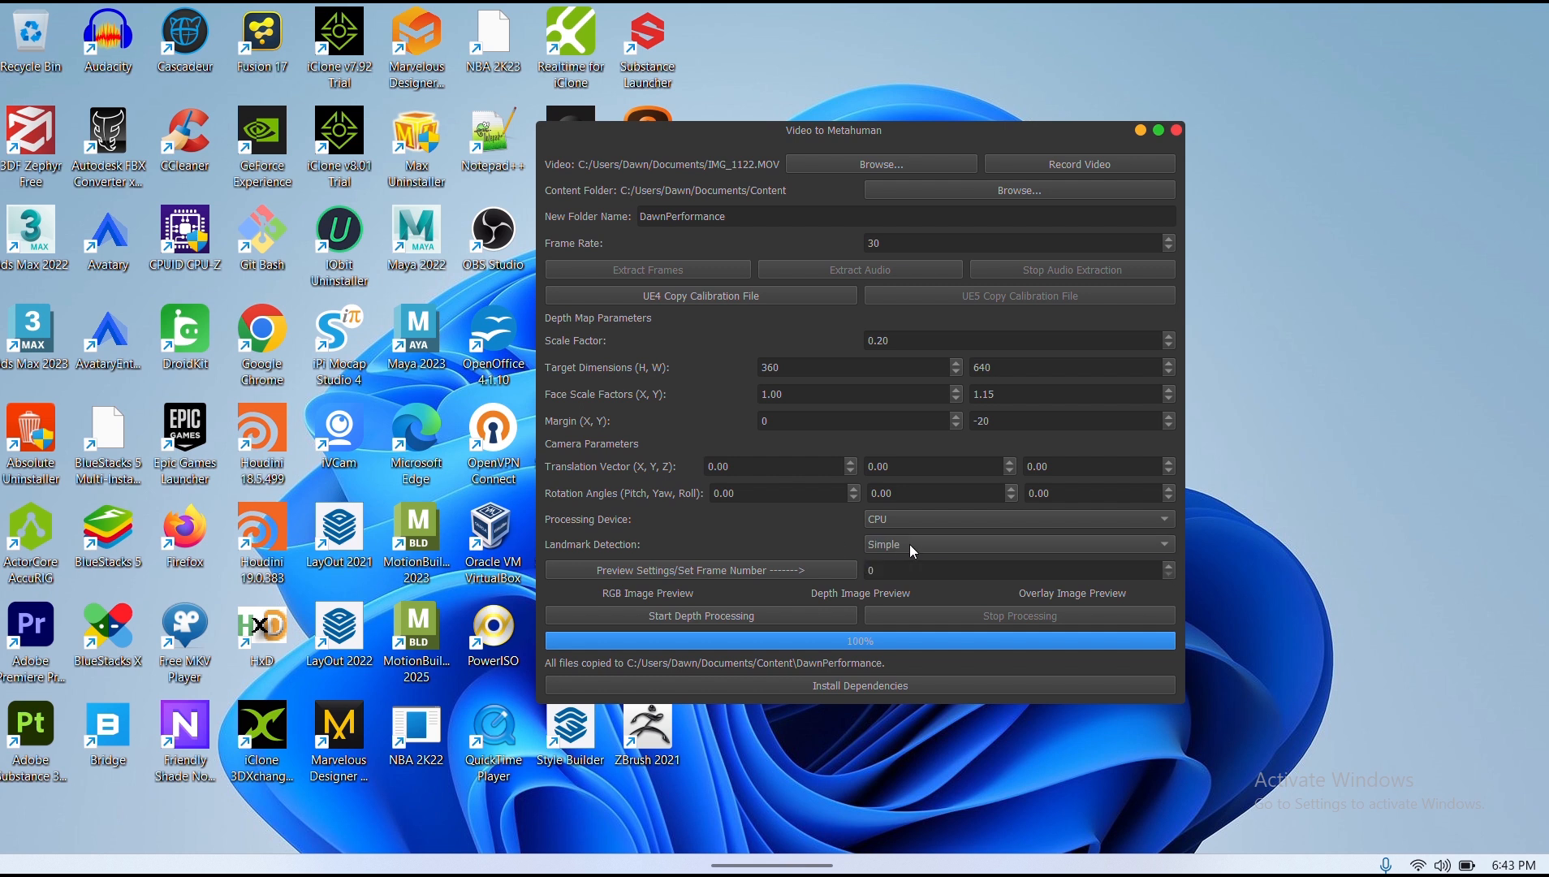
click(890, 550)
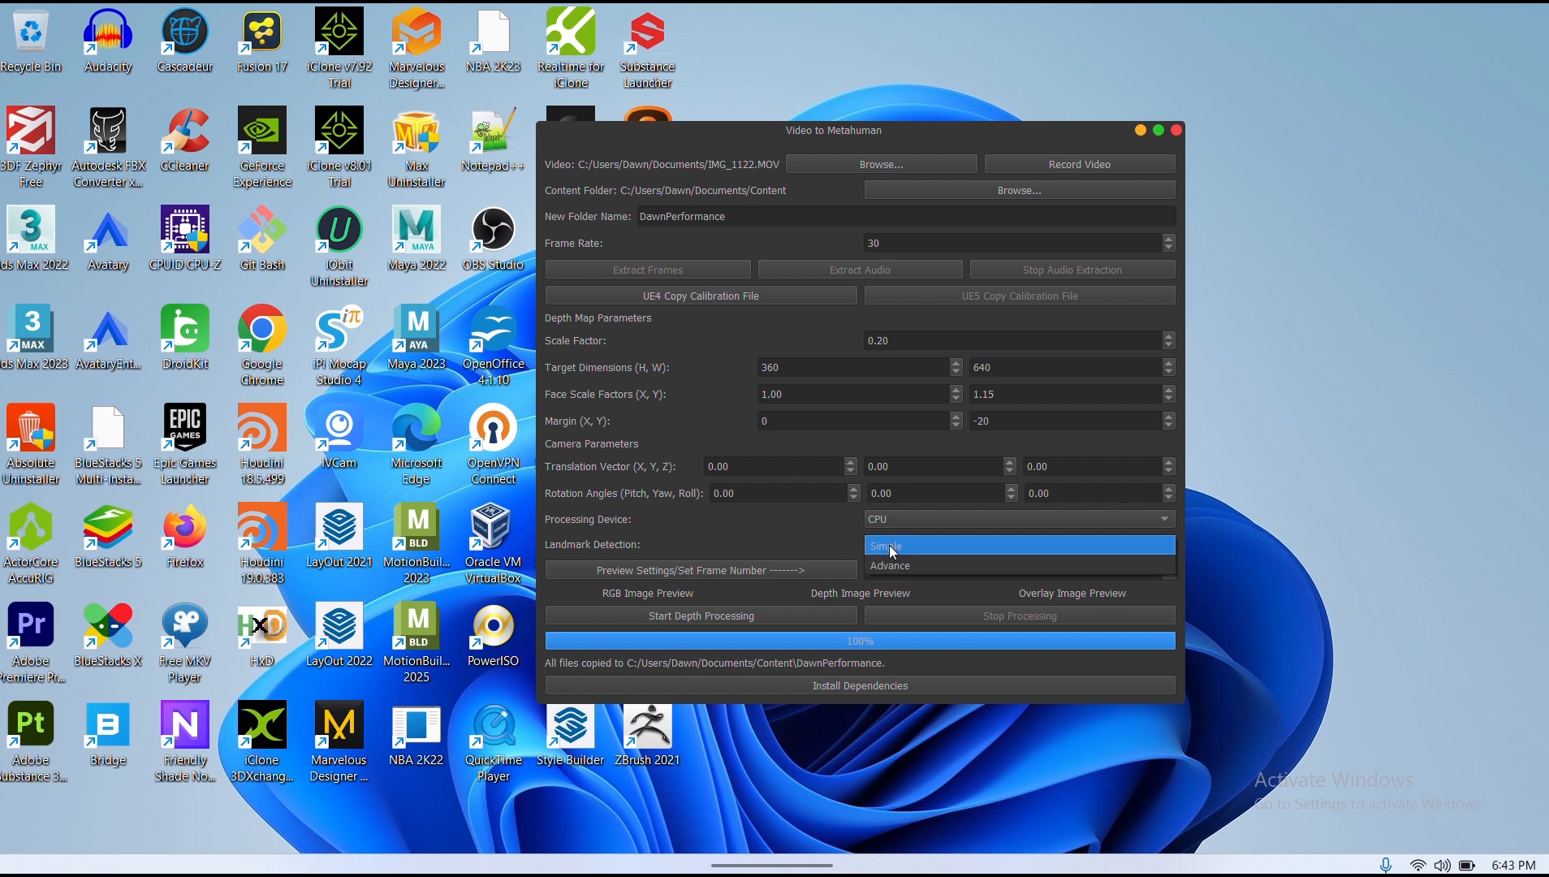
click(800, 538)
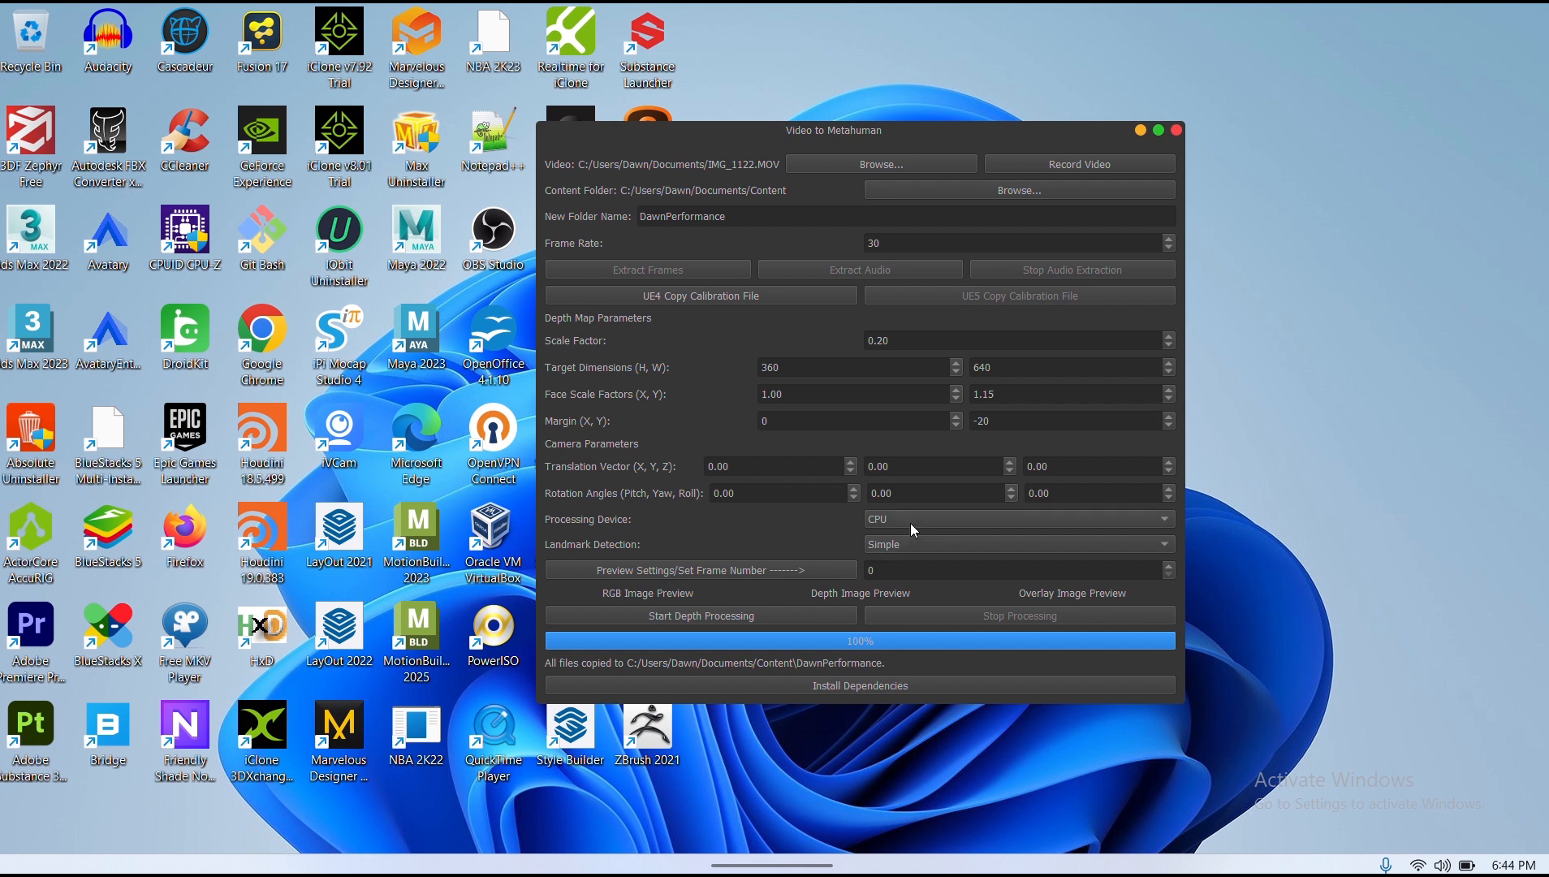
click(909, 543)
click(825, 551)
click(929, 543)
click(834, 540)
- Check the preview processing in the Python console, switch back to the Video to Metahuman window and maximize it
mouse_move(1110, 842)
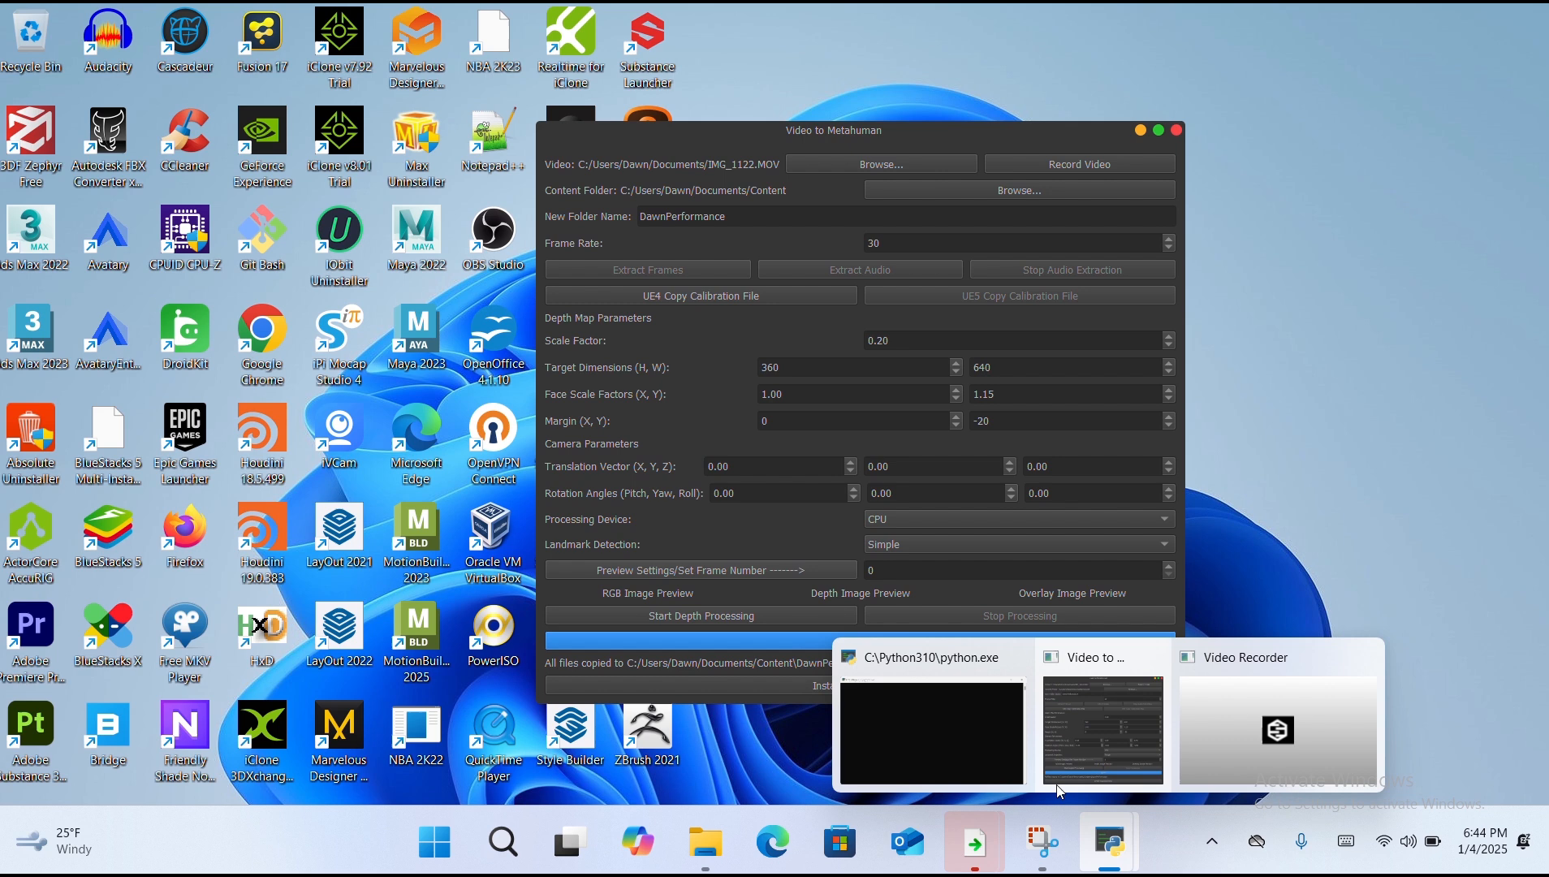
click(978, 715)
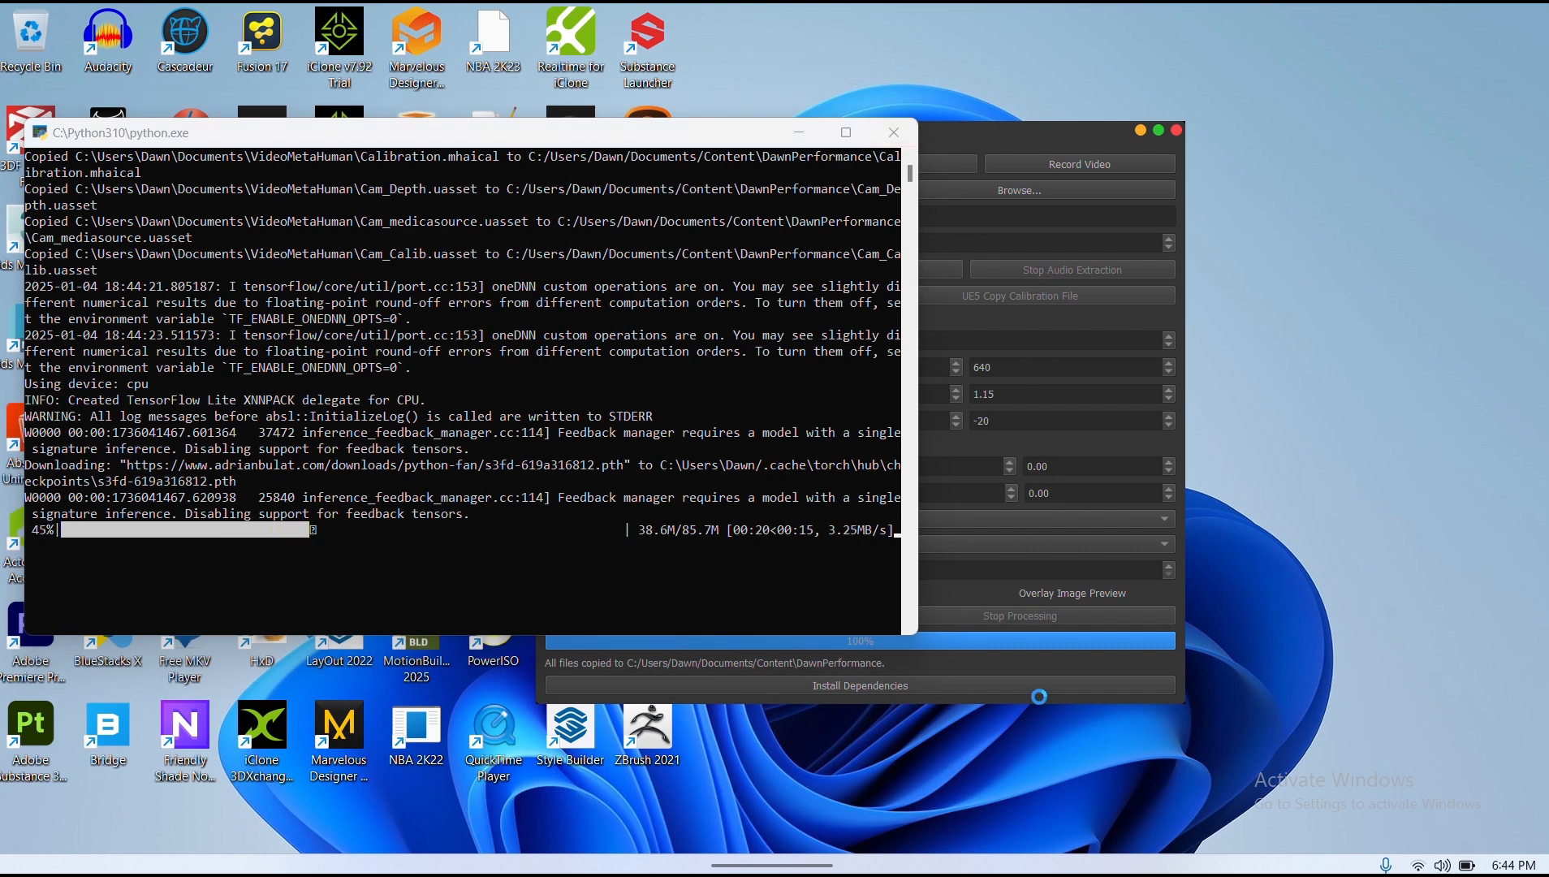
mouse_move(1110, 840)
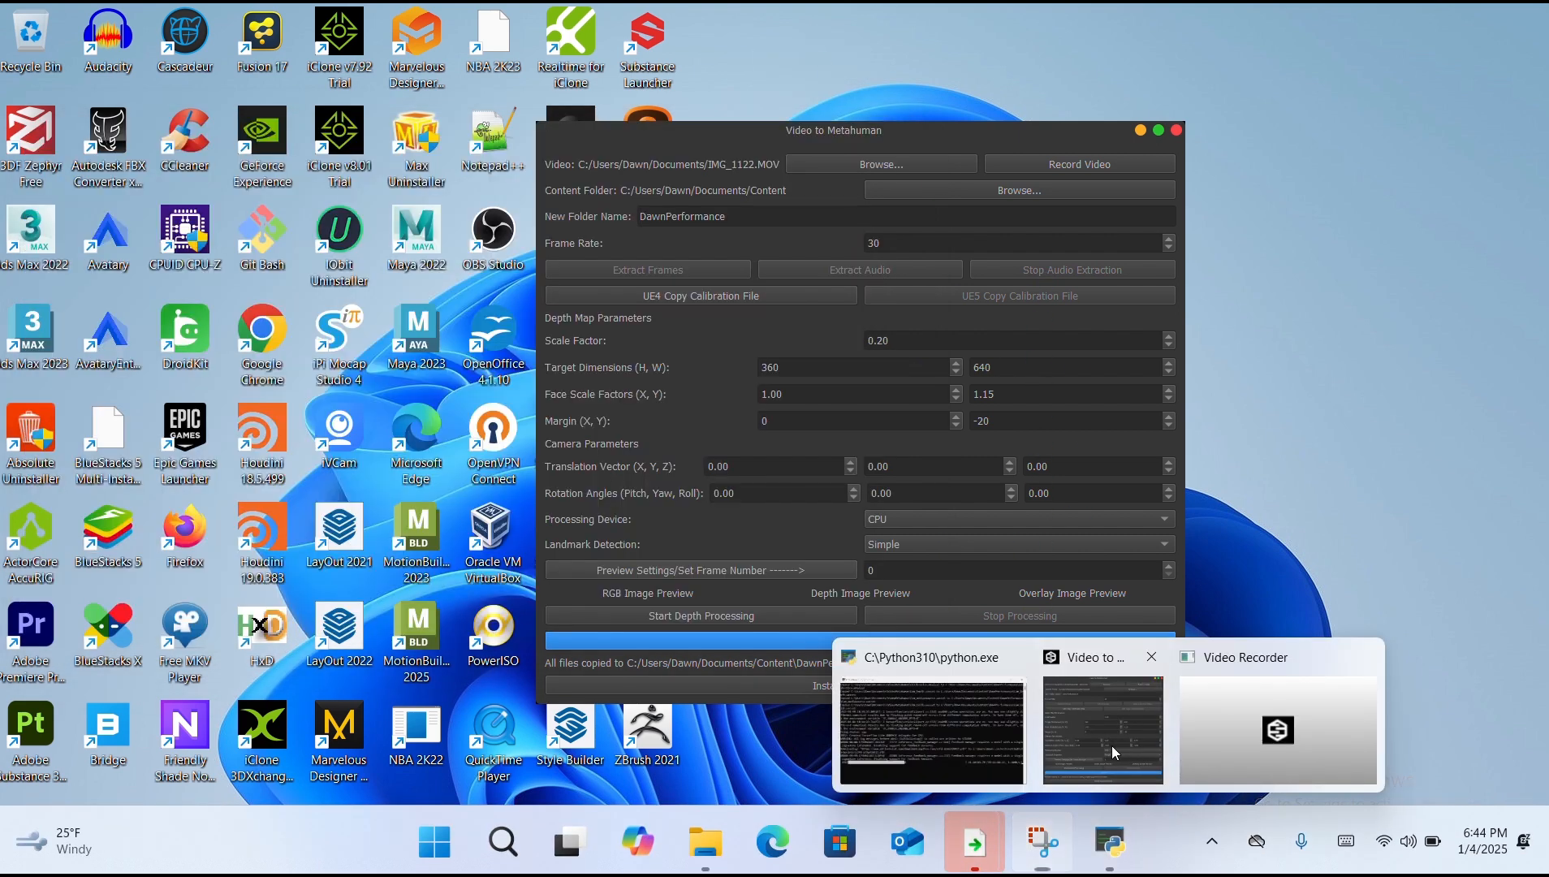
click(1111, 745)
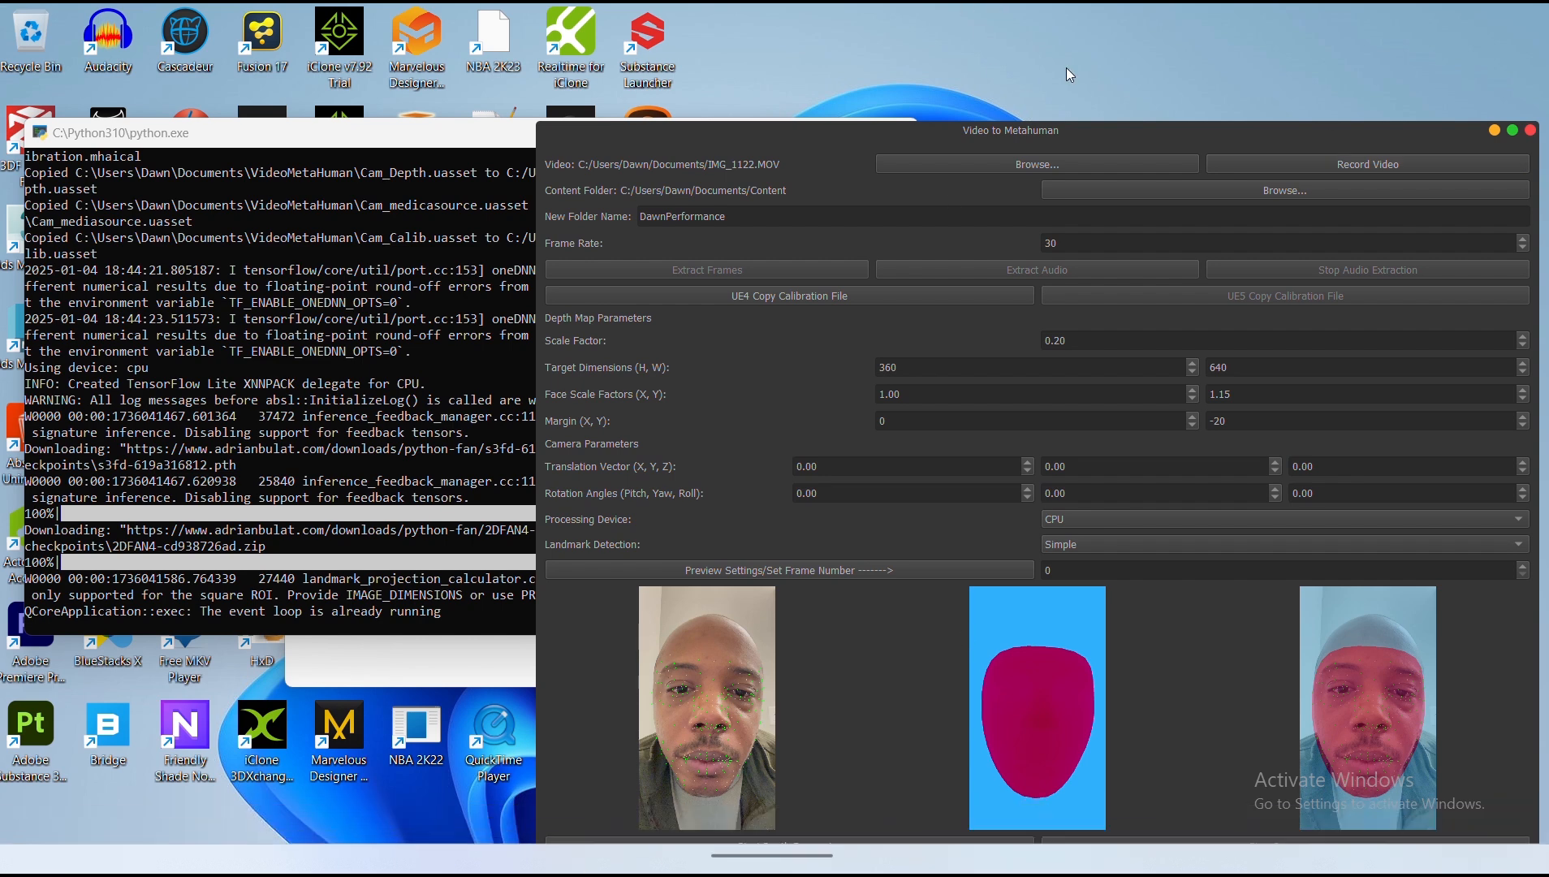
click(1511, 130)
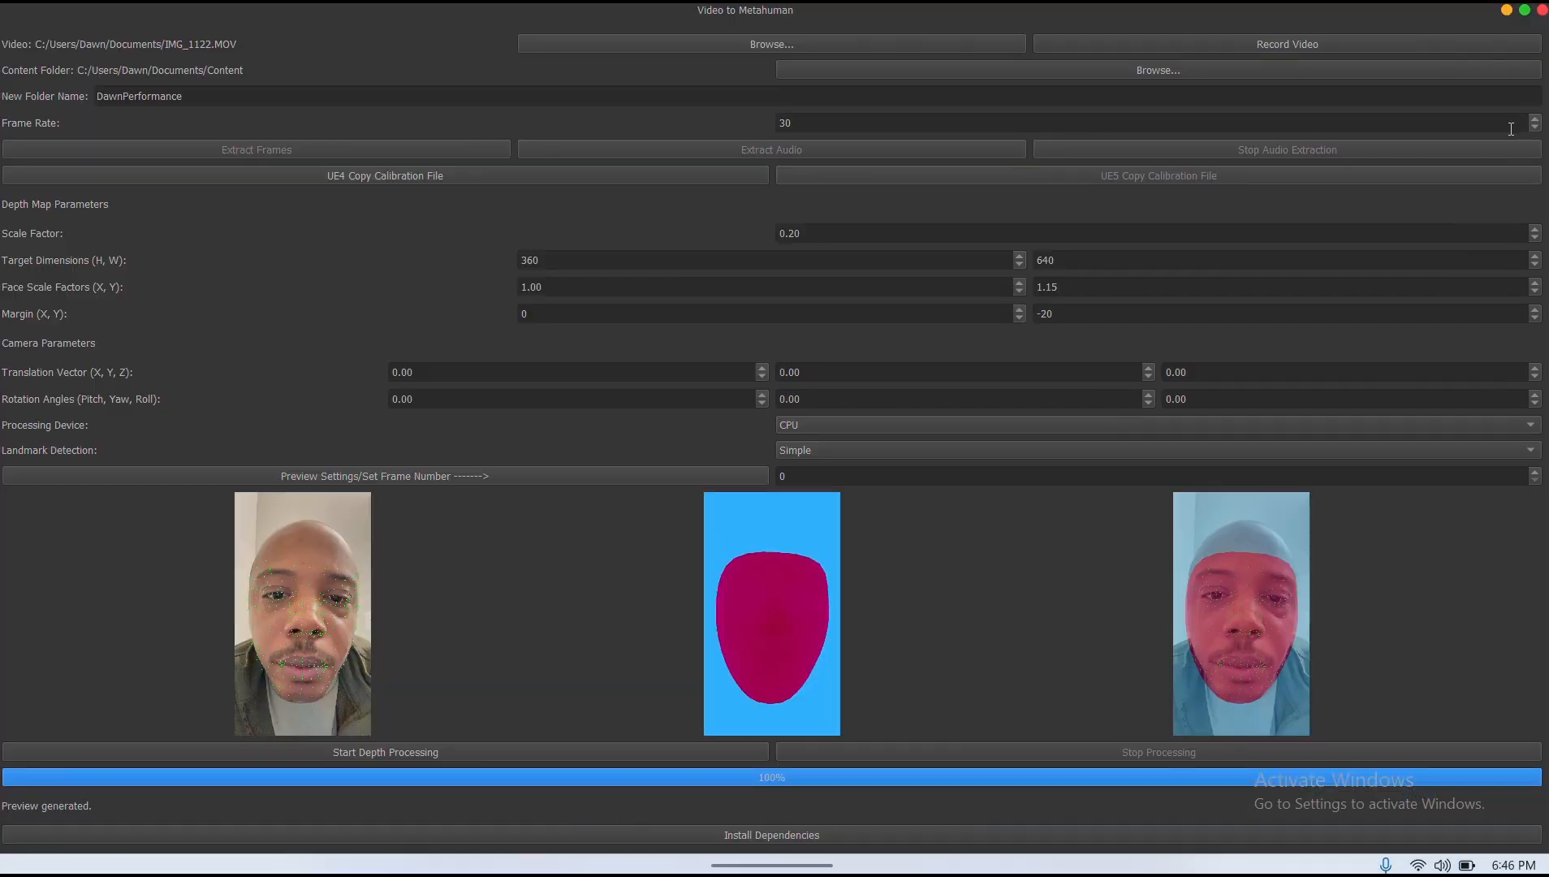
- Inspect the landmarks, colored depth map and overlay in the Figure 1 preview window, and close it
mouse_move(1109, 841)
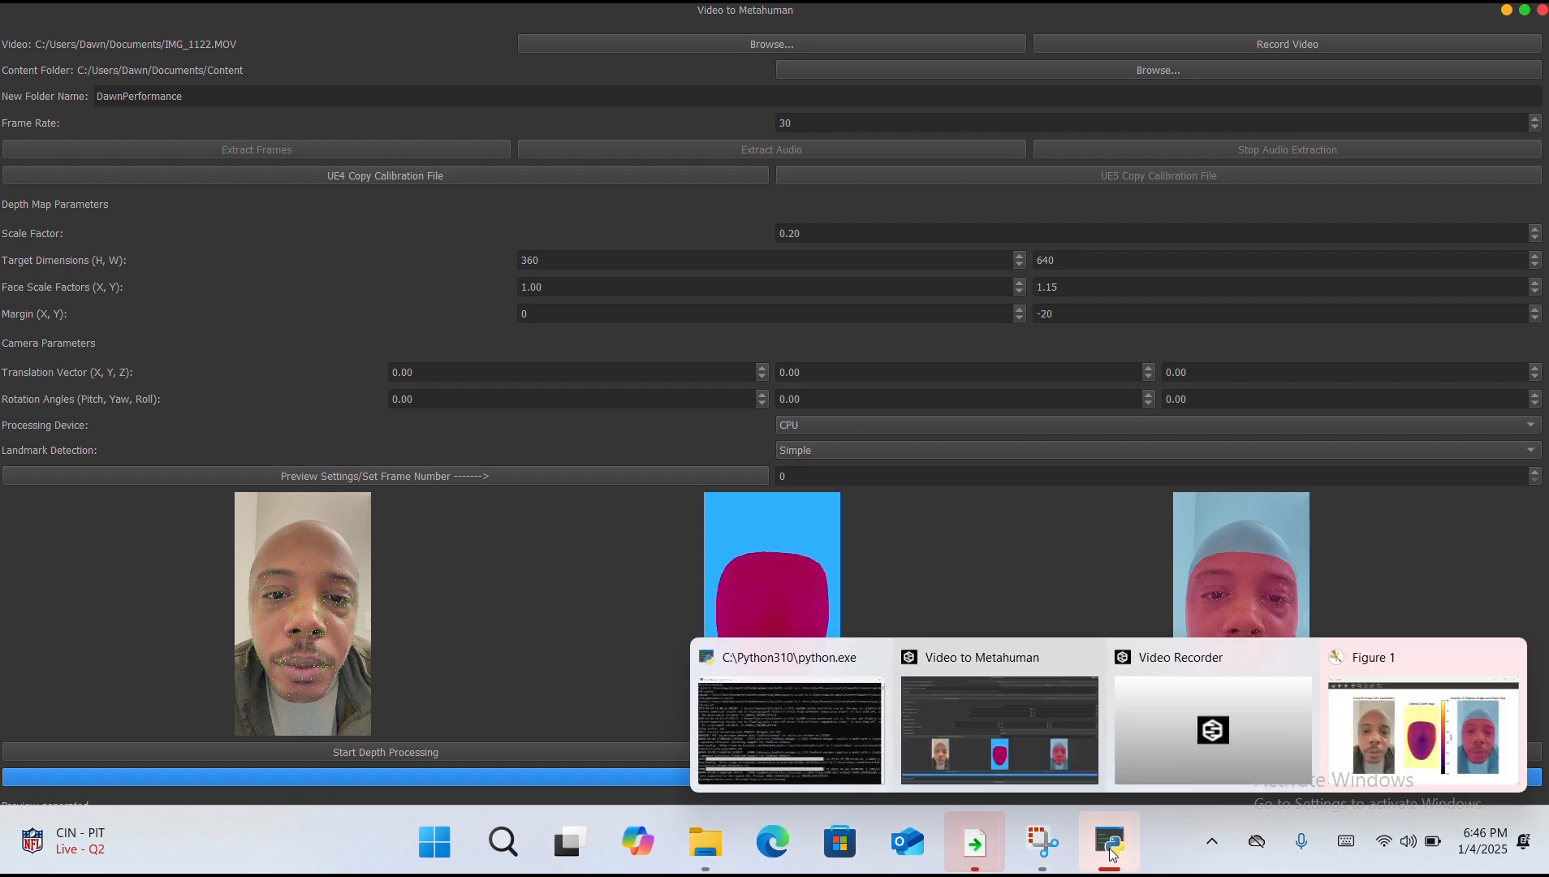
click(1431, 718)
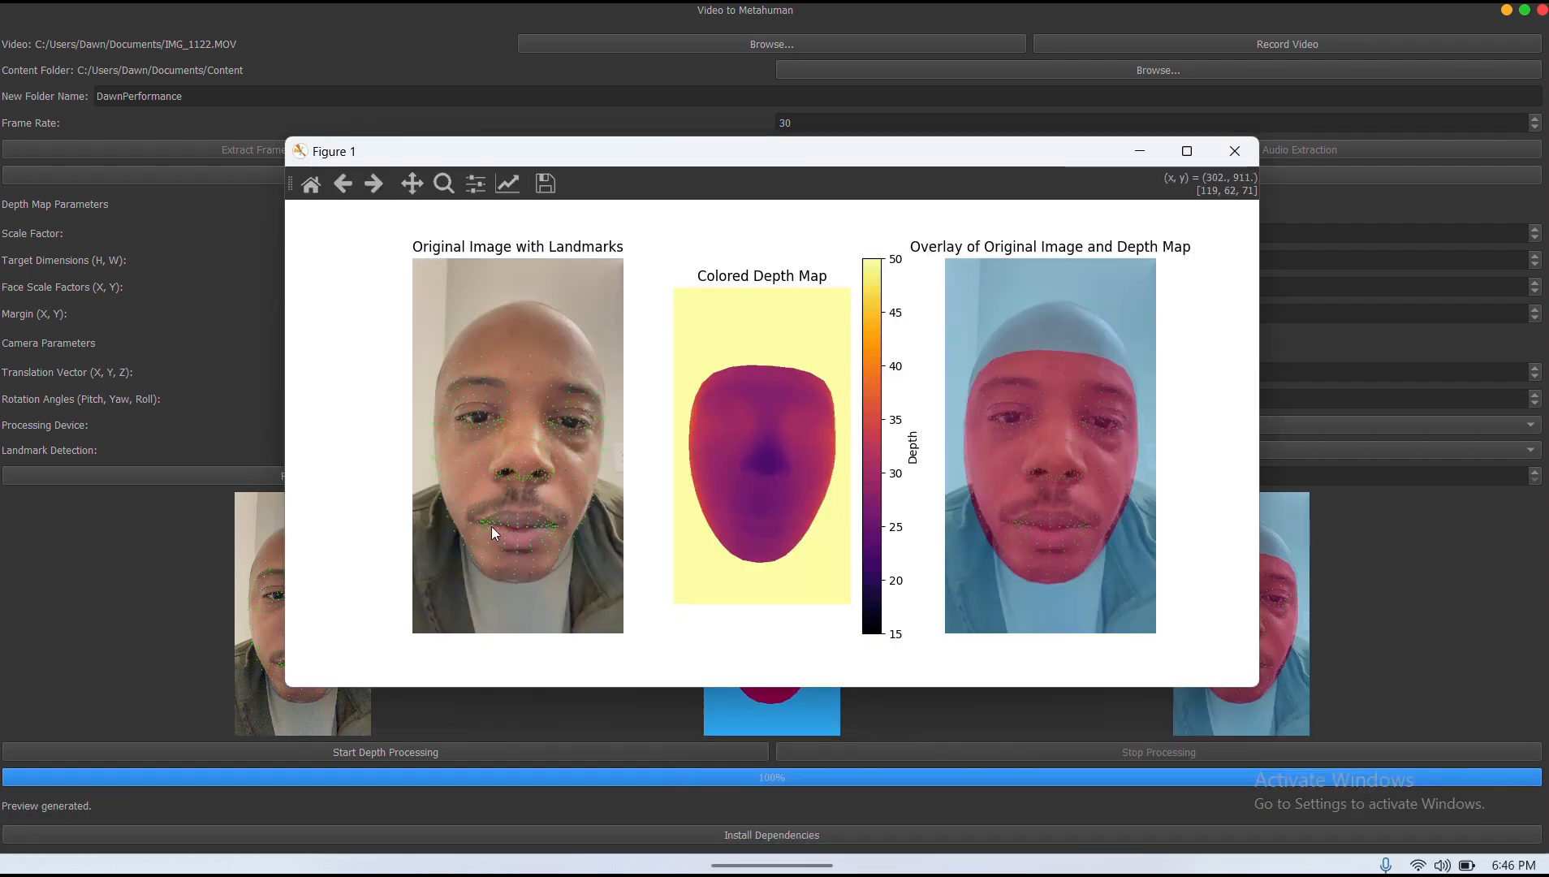
click(1232, 151)
- Set the camera rotation pitch to -20, generate a new preview for frame 0 and close the preview figure
click(451, 398)
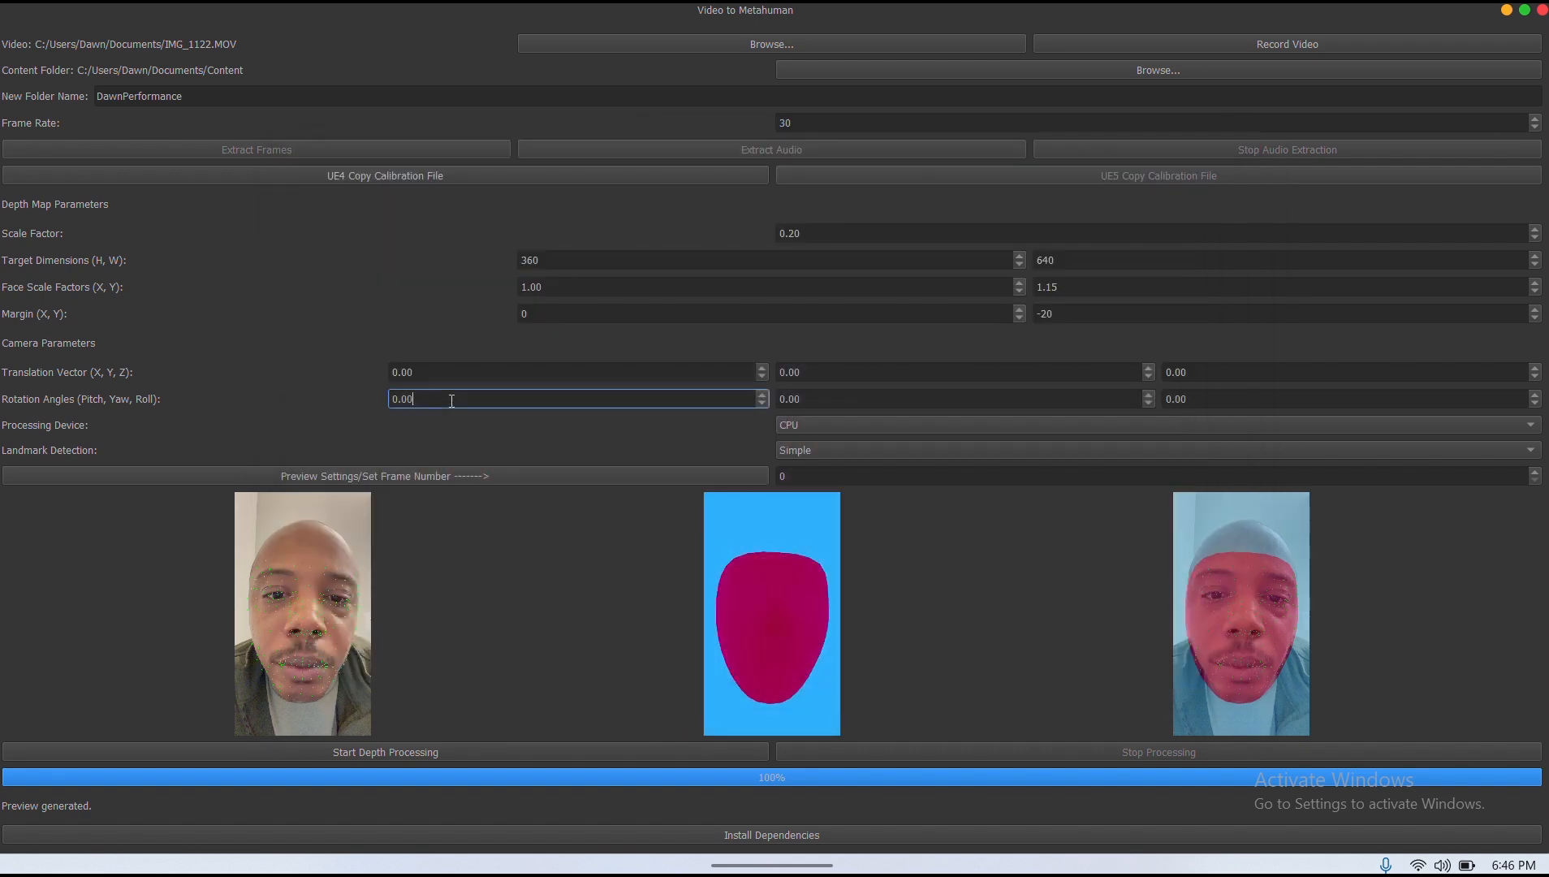
drag(432, 404, 376, 406)
click(427, 476)
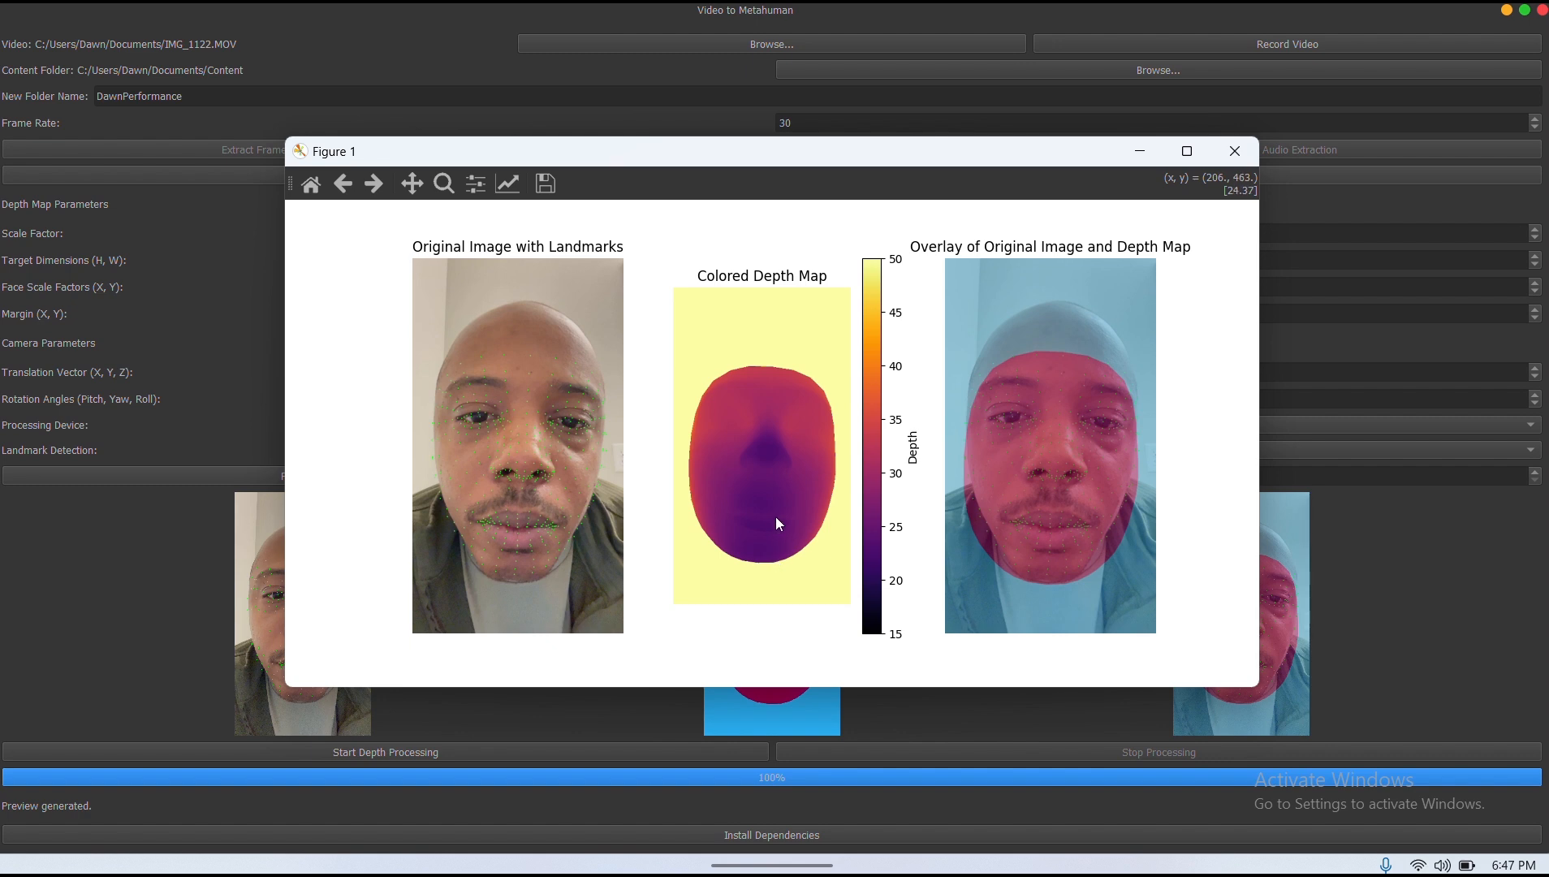
click(1233, 151)
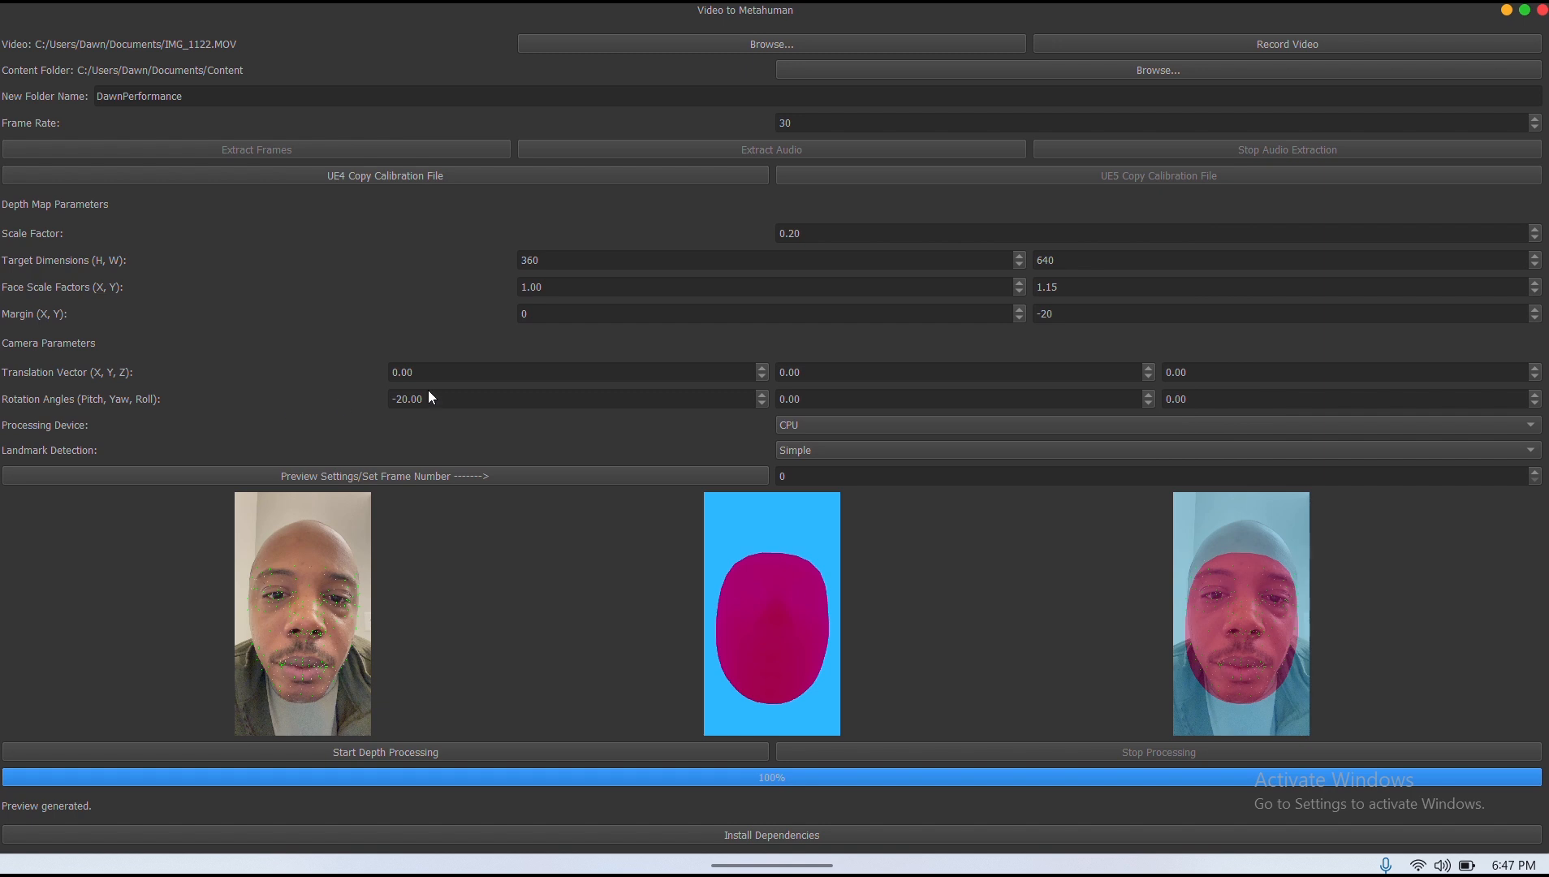
- Set the camera rotation pitch back to 0
click(456, 398)
double_click(392, 398)
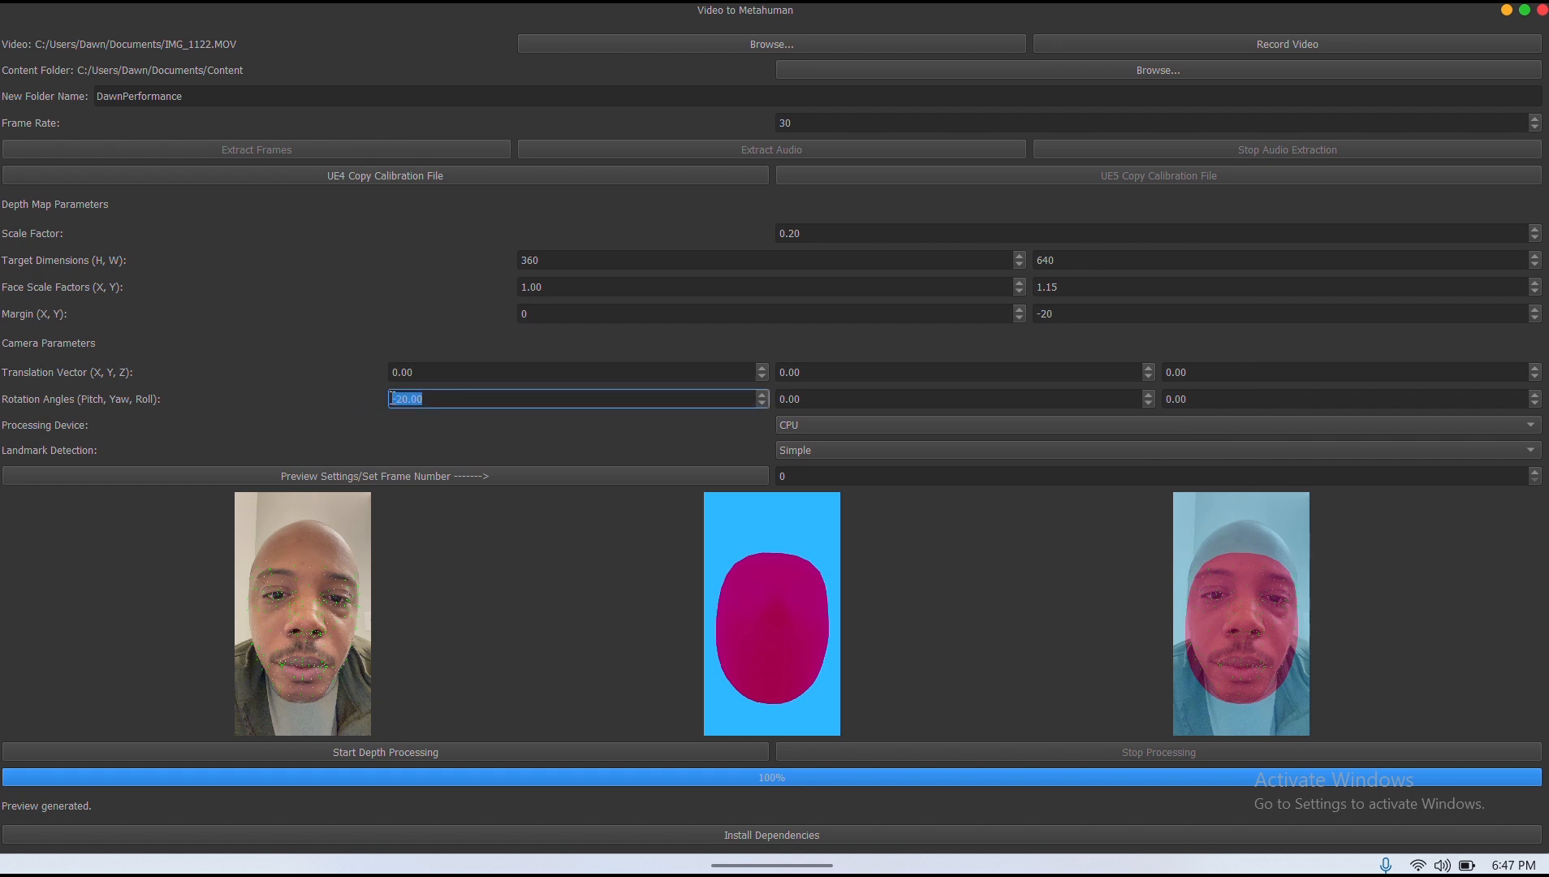
key(BackSpace)
text(0)
- Generate a depth map preview for frame 200 and close the preview figure
double_click(911, 479)
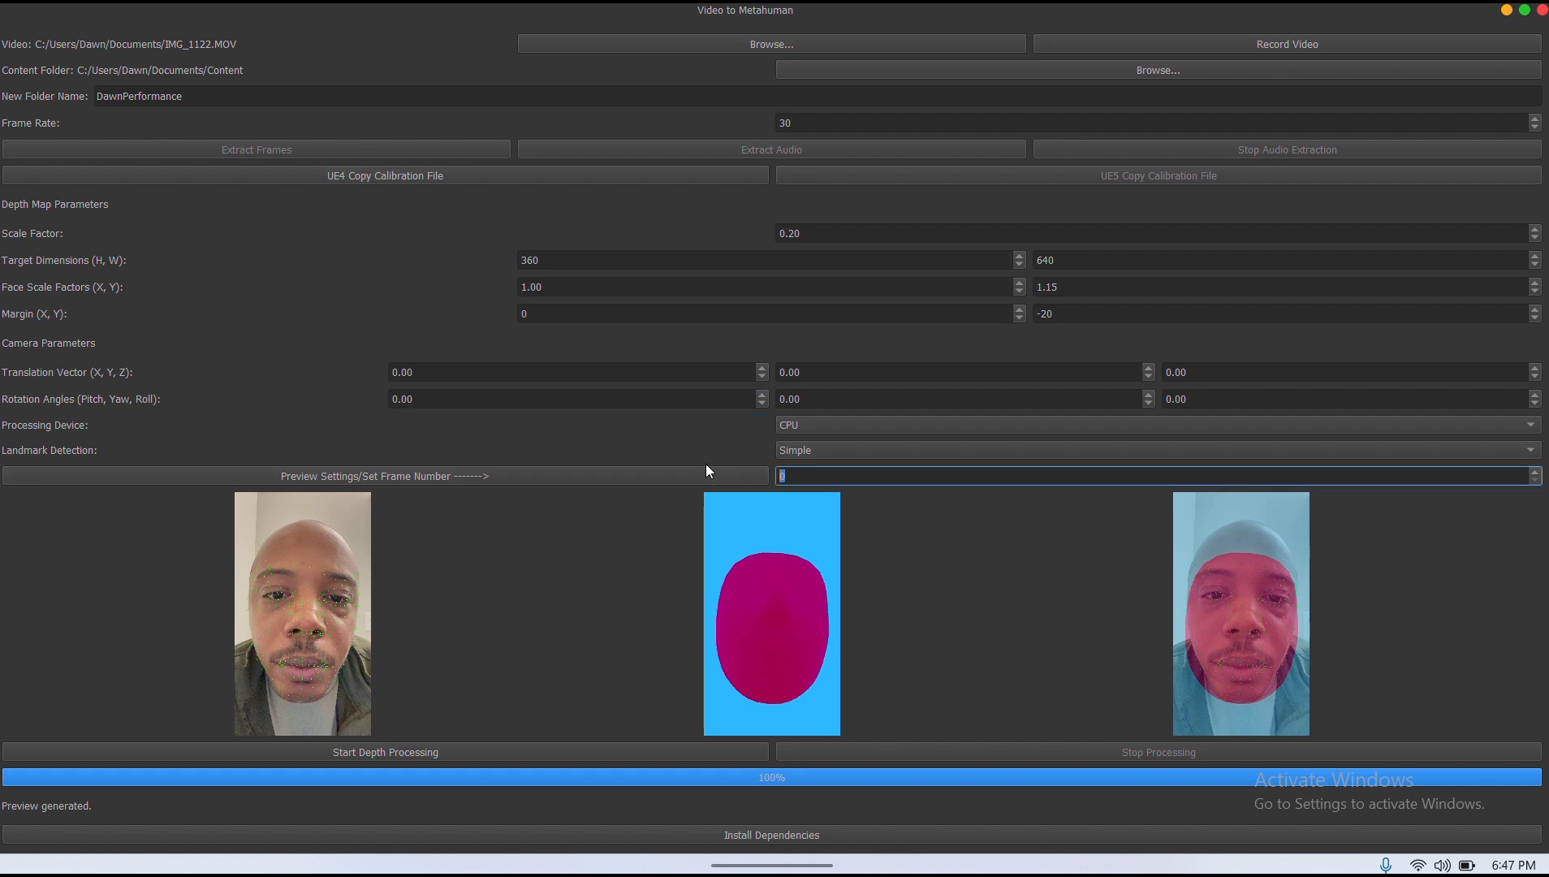
text(200)
click(644, 468)
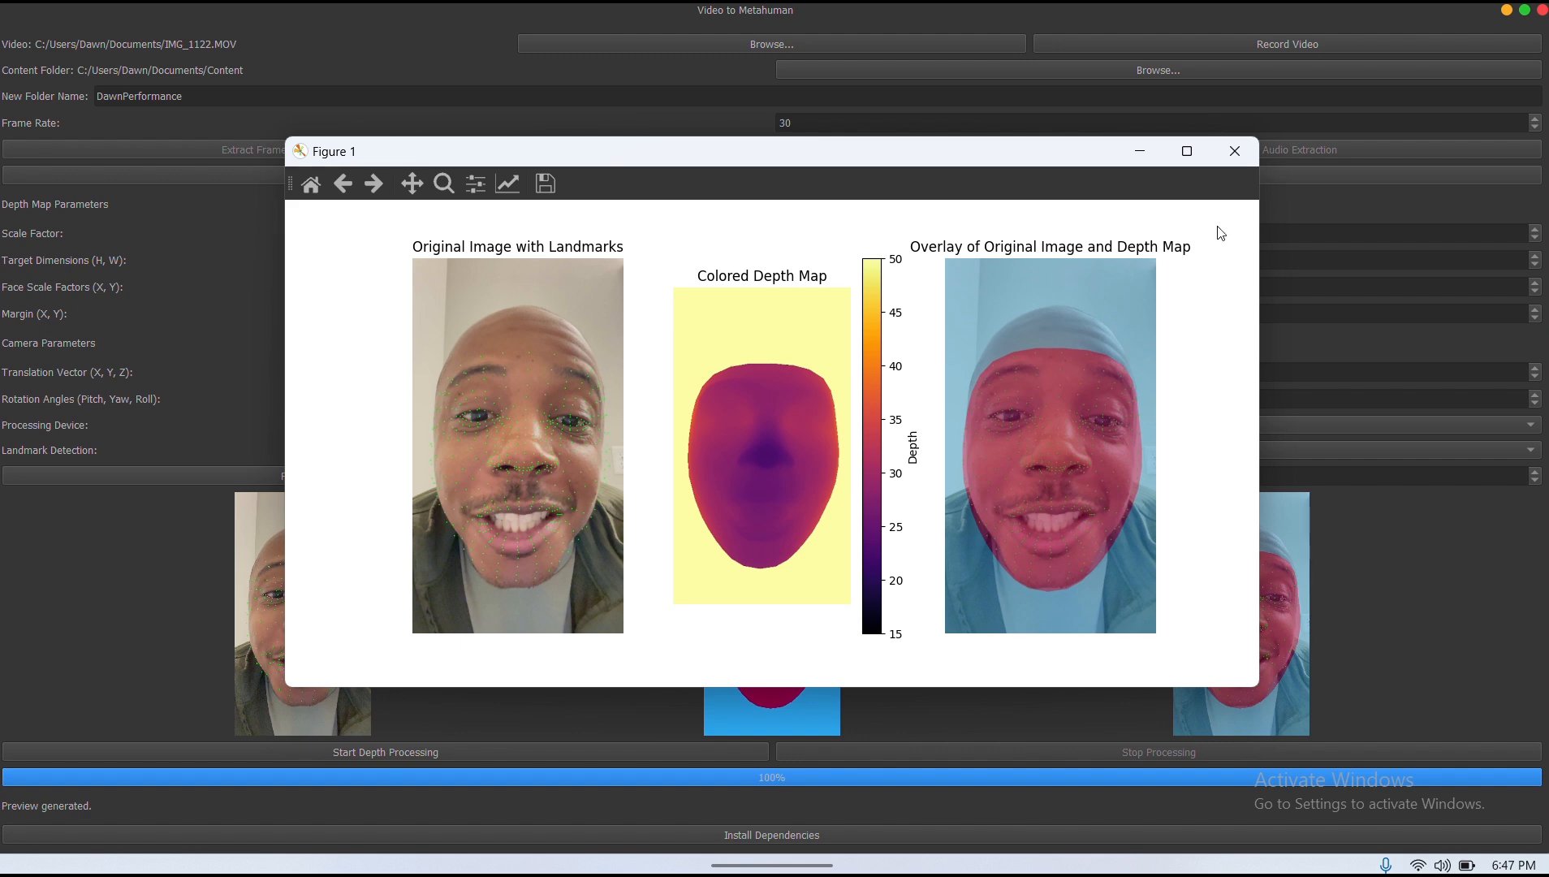
click(1234, 152)
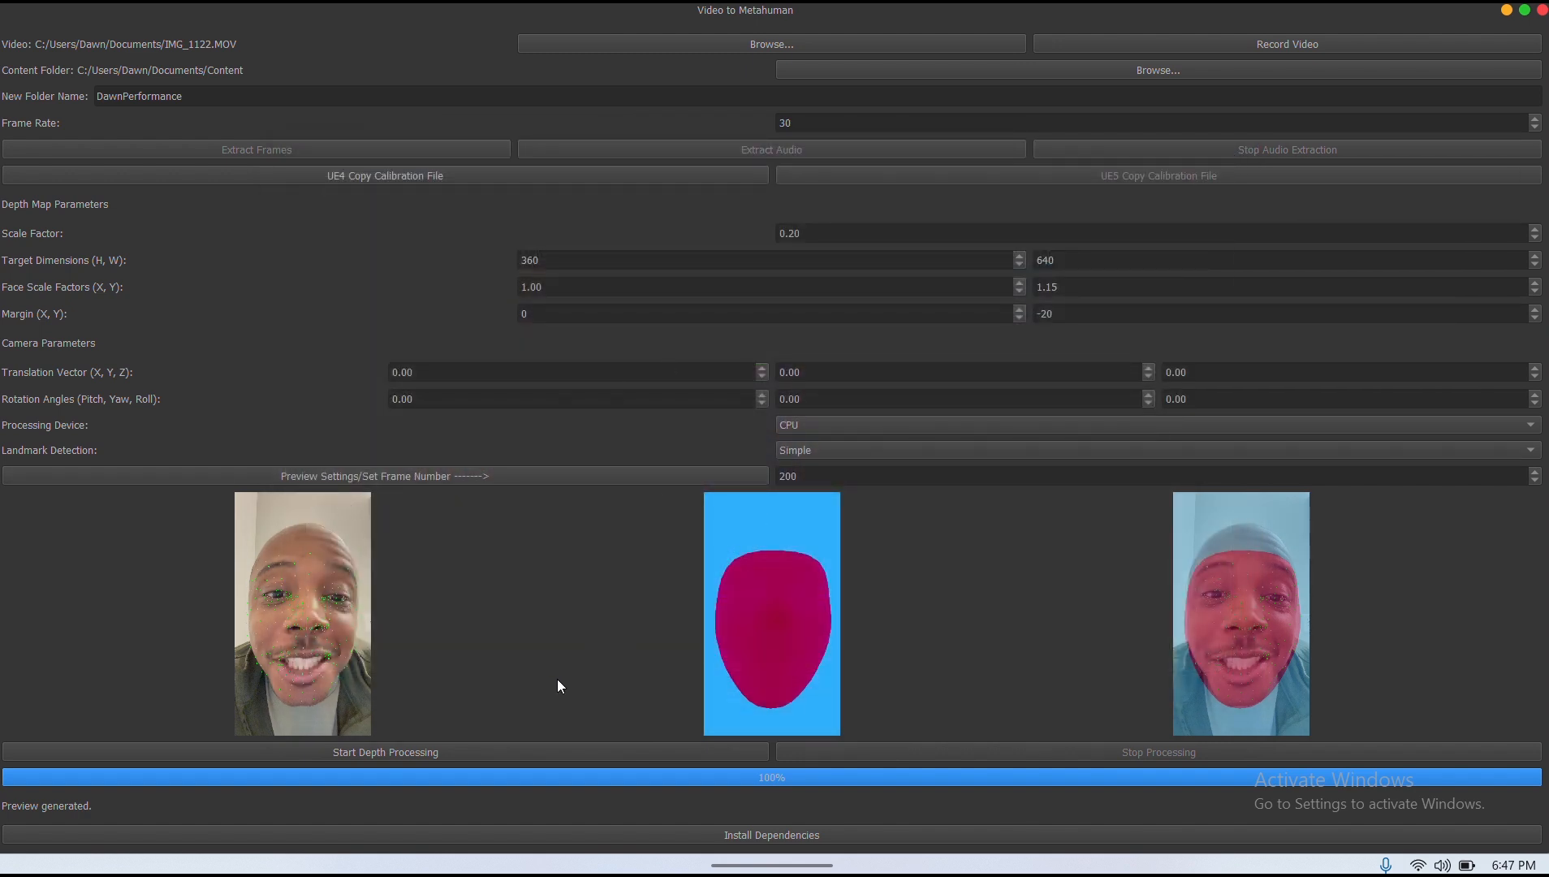
- Start depth processing and check the frames being written to the Depth_Frames folder in File Explorer
click(411, 751)
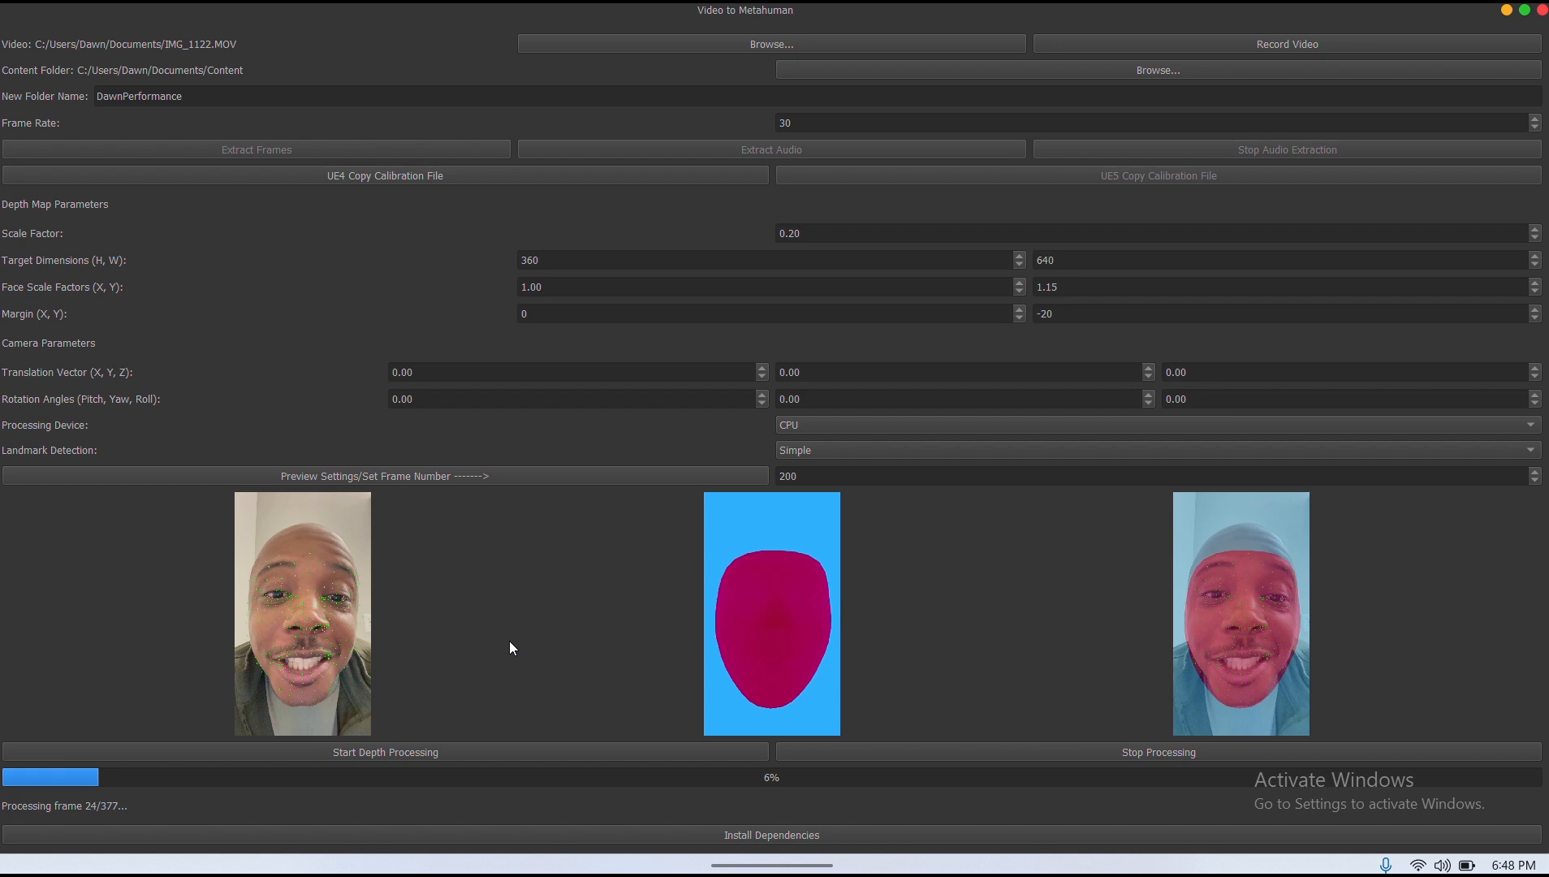
mouse_move(705, 869)
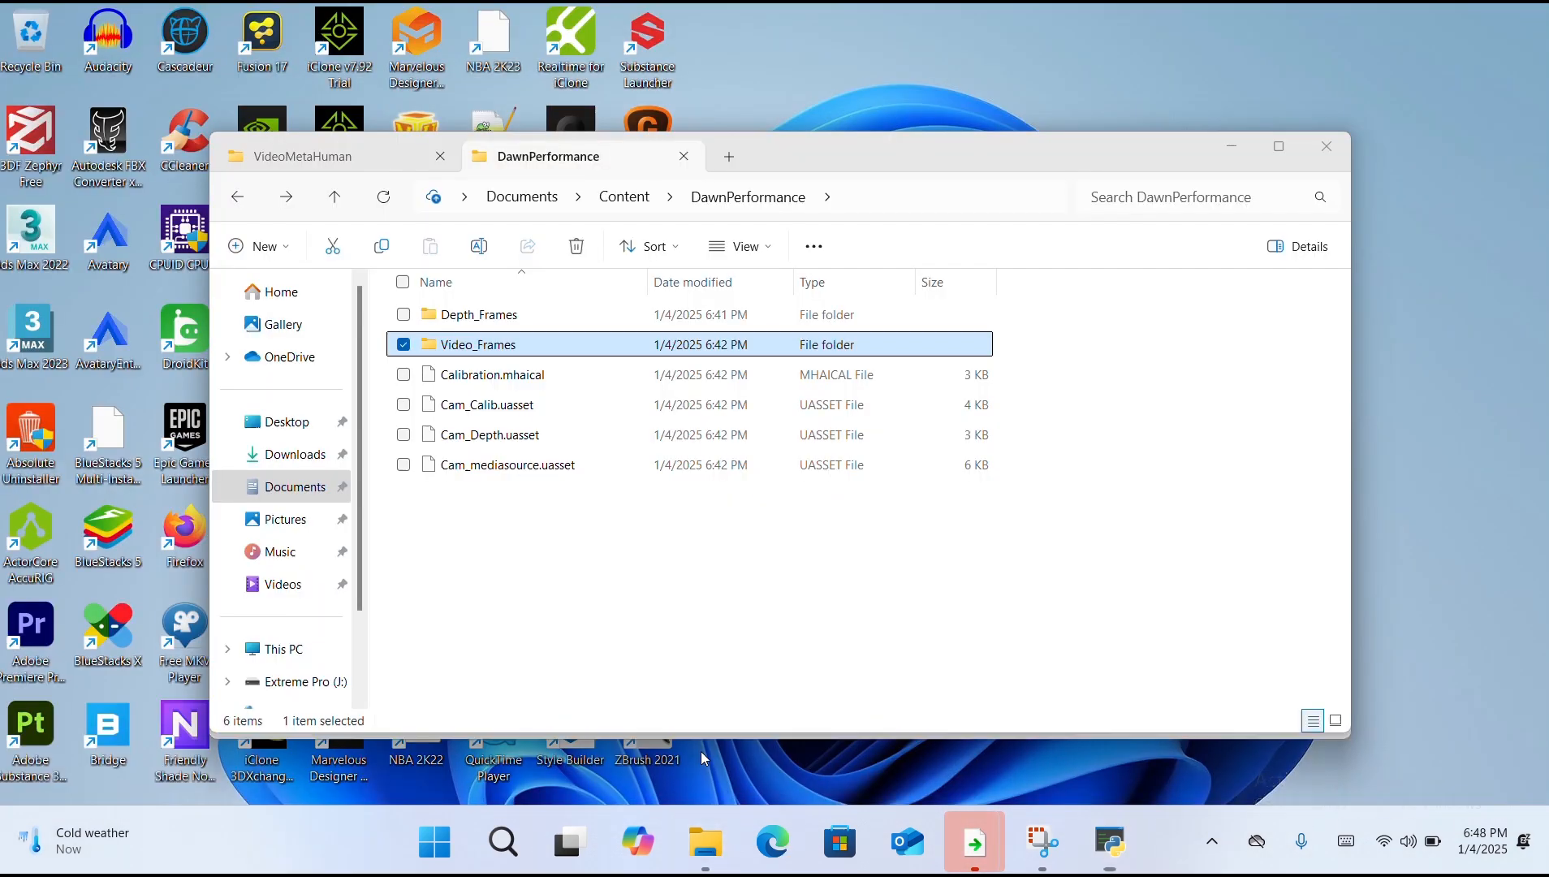
click(701, 752)
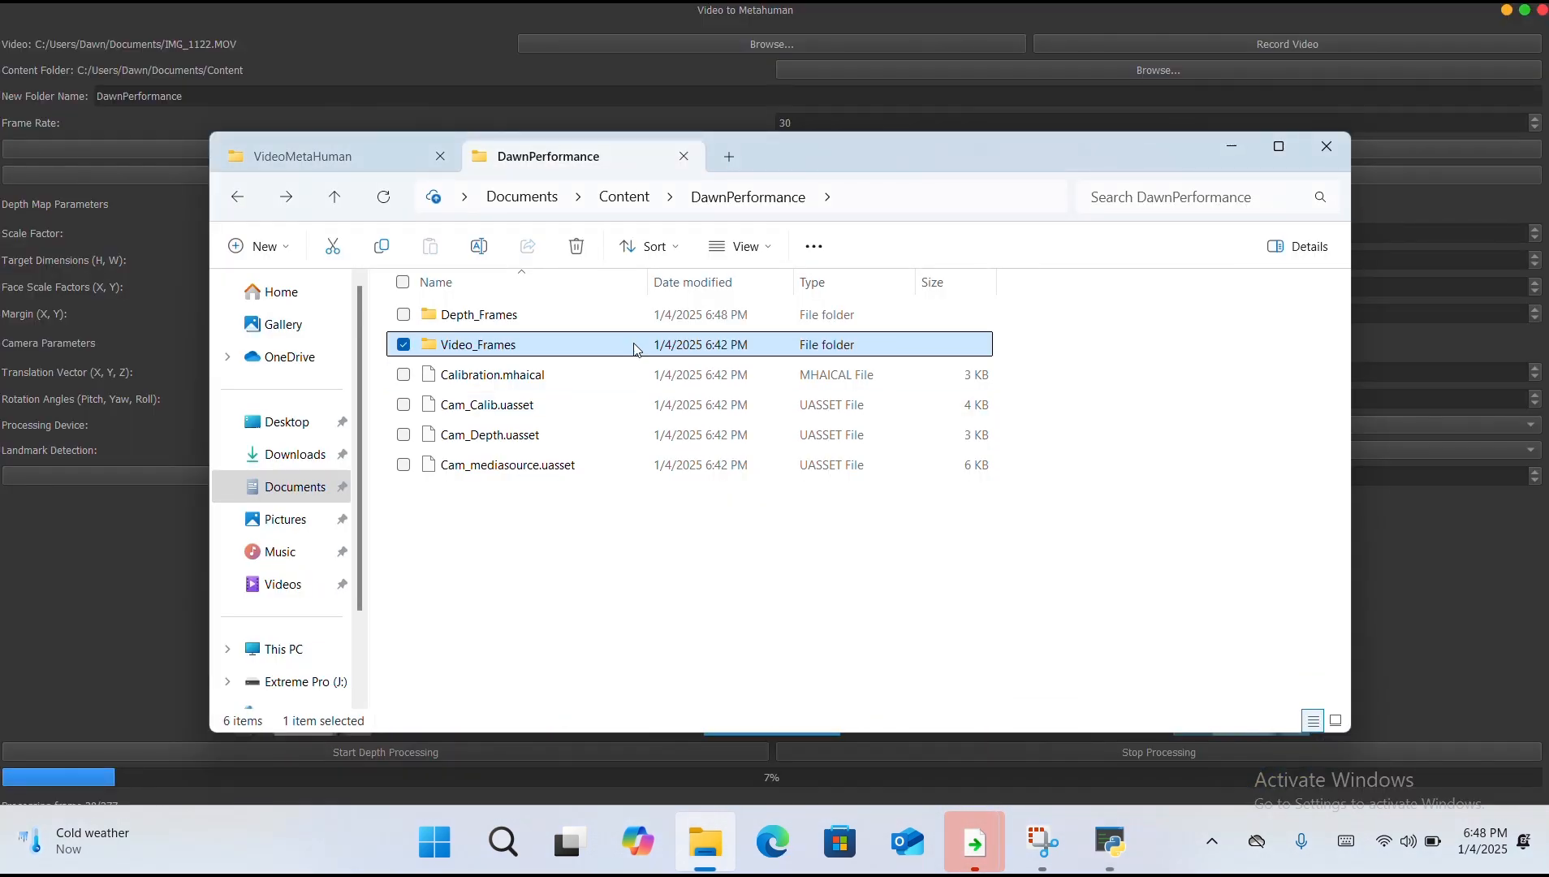
double_click(526, 325)
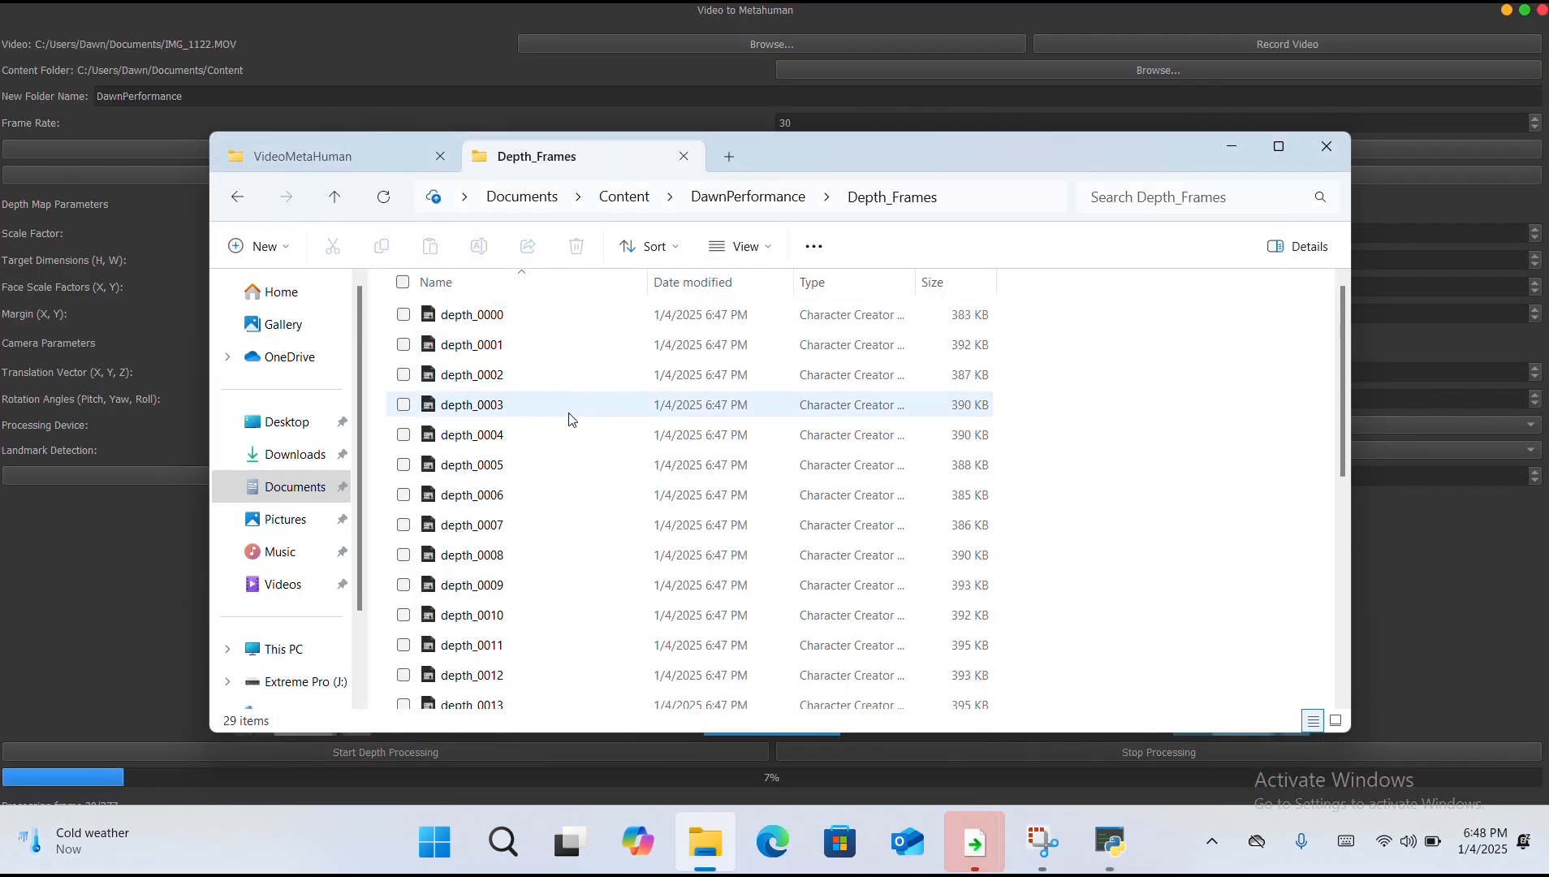
scroll(576, 502, down, 3)
scroll(576, 502, down, 3)
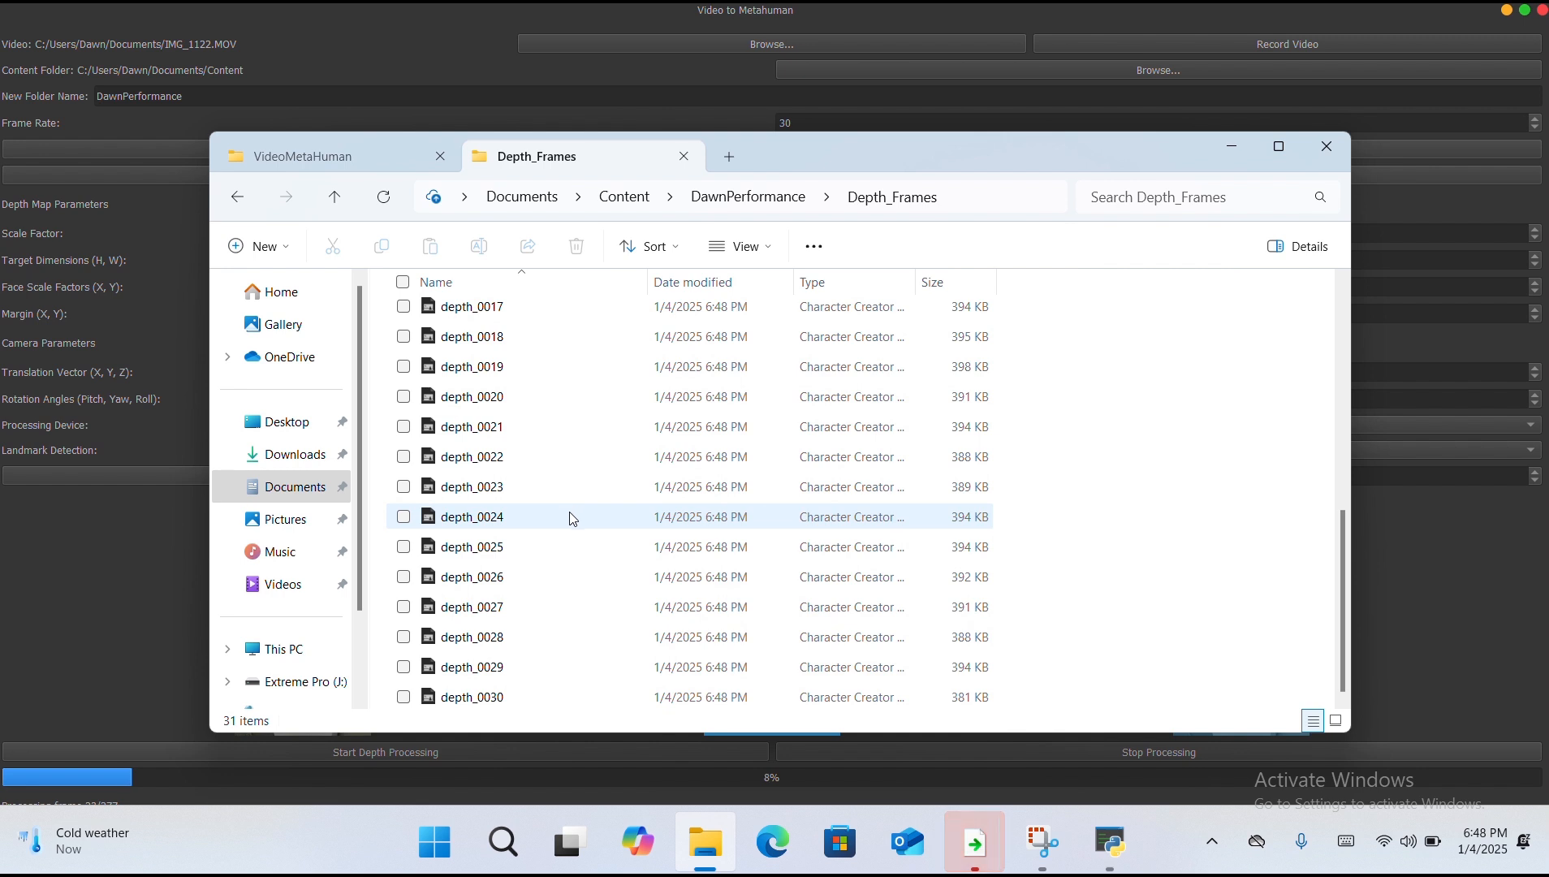
scroll(577, 612, up, 6)
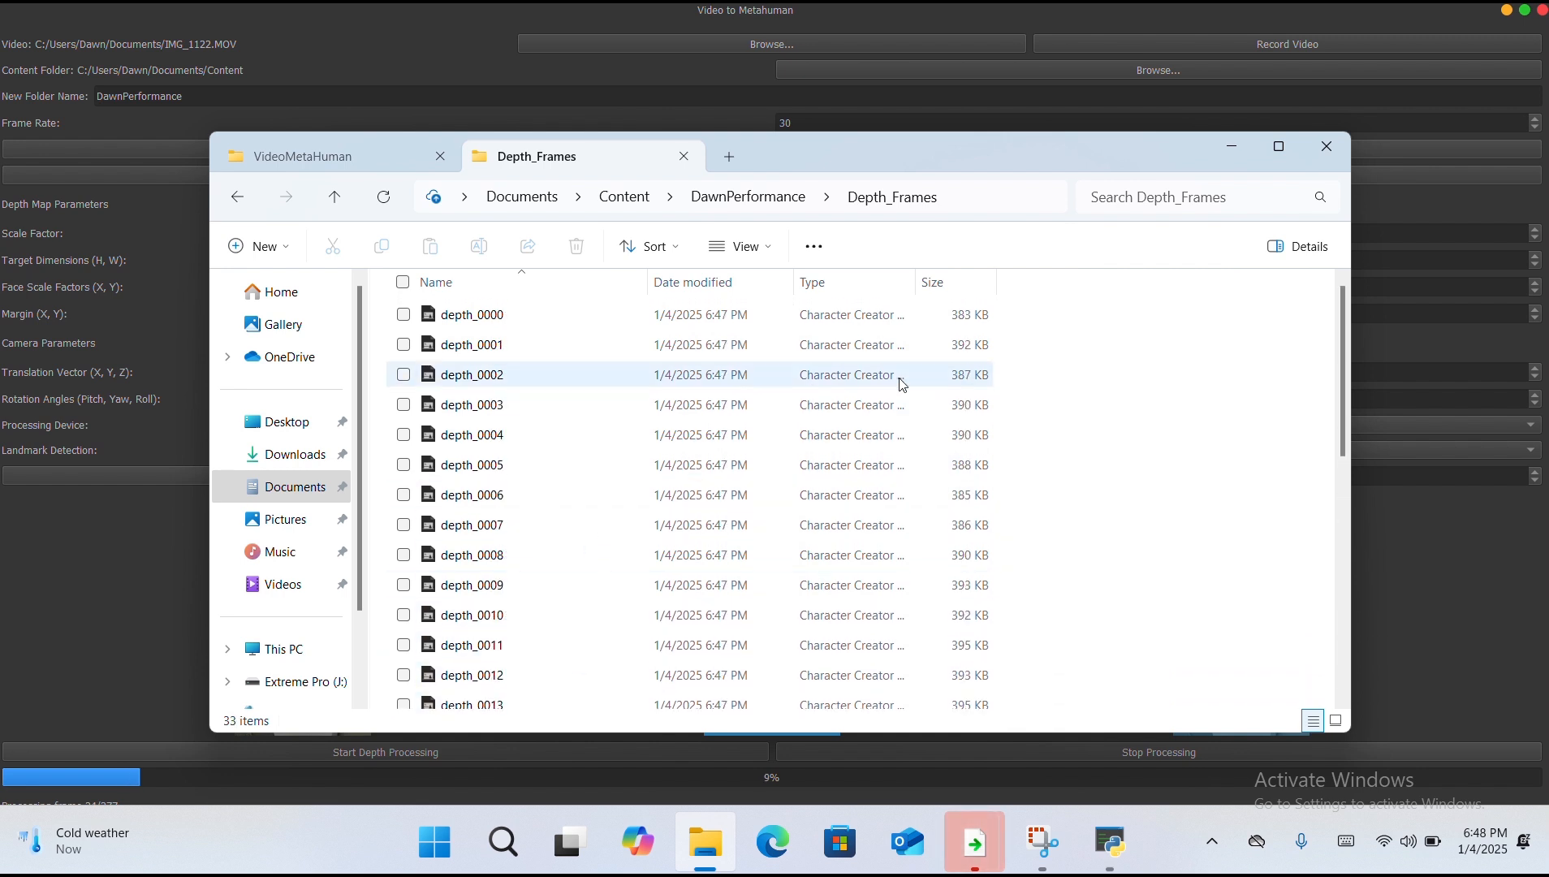
click(1232, 150)
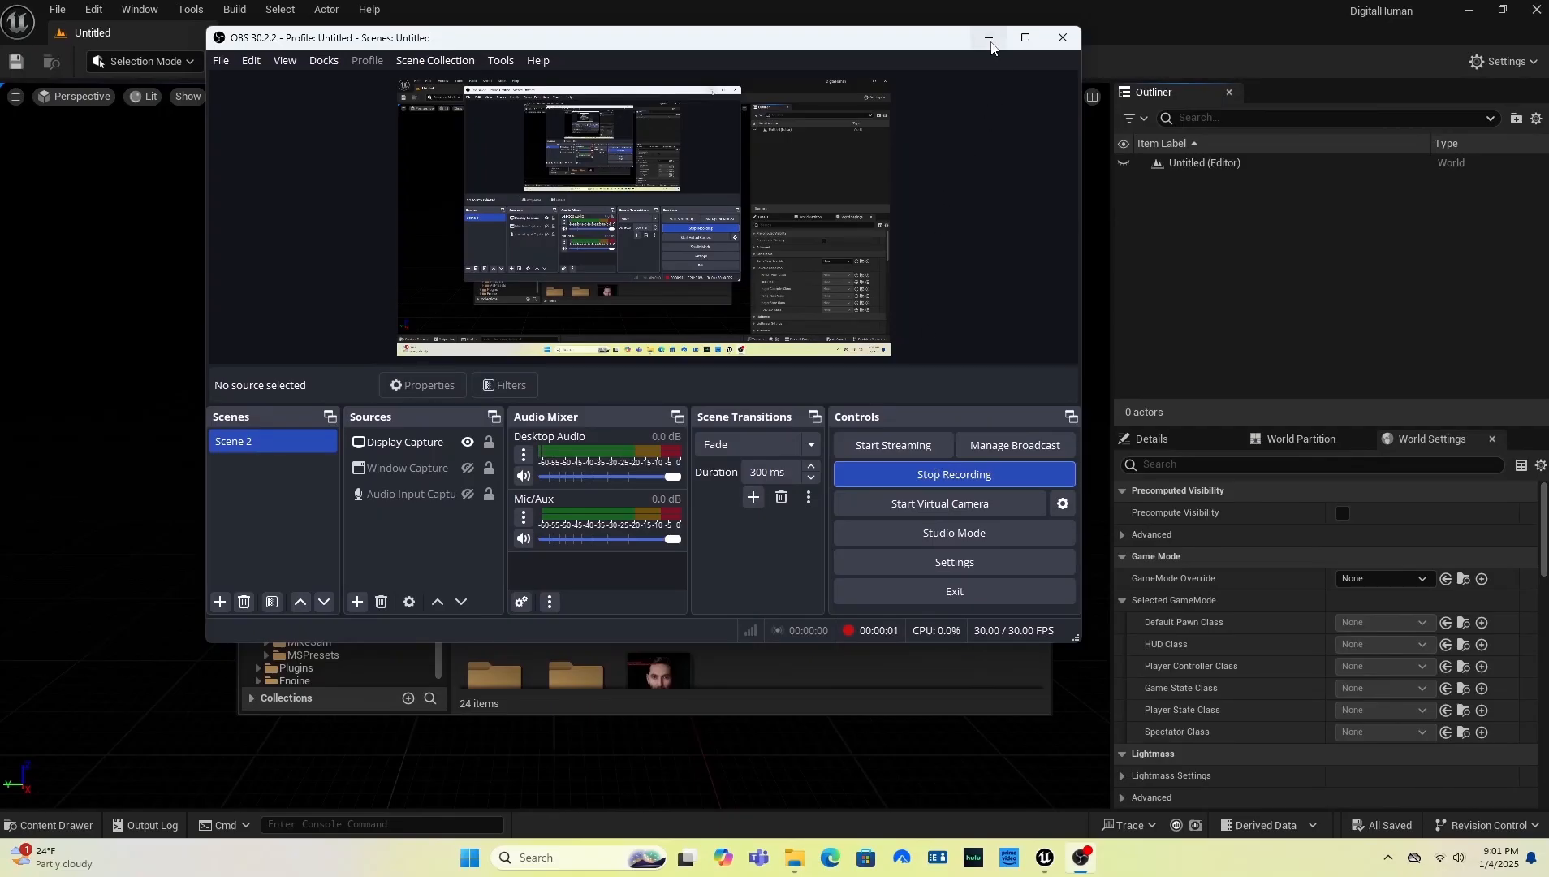
- Minimize OBS, open the DawnPerformance folder in Unreal Editor's Content Browser and select the Cam_Depth asset
click(990, 39)
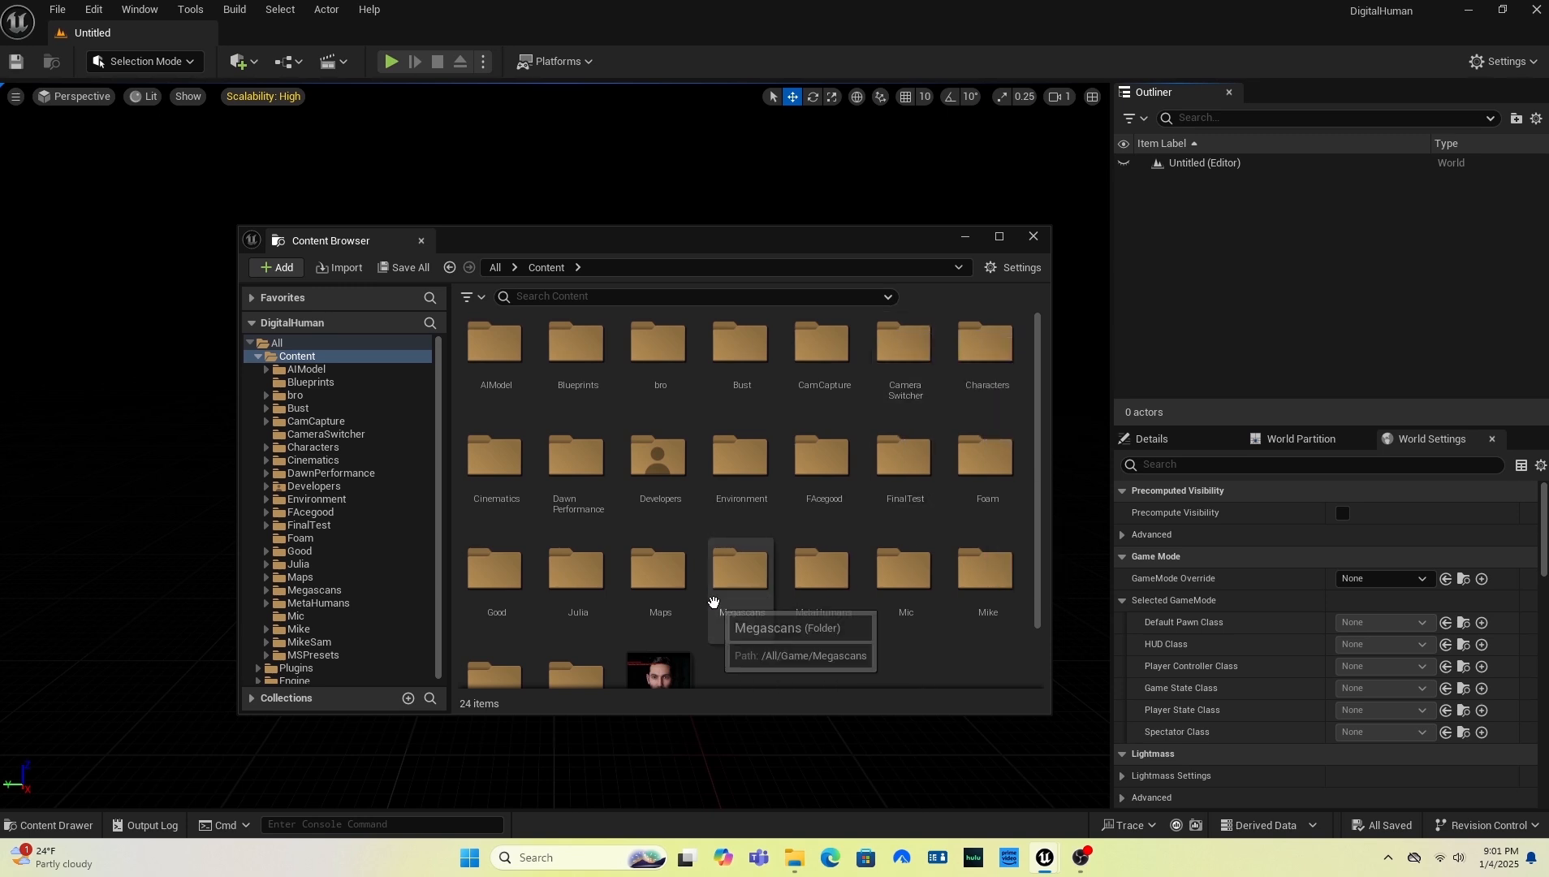
click(575, 470)
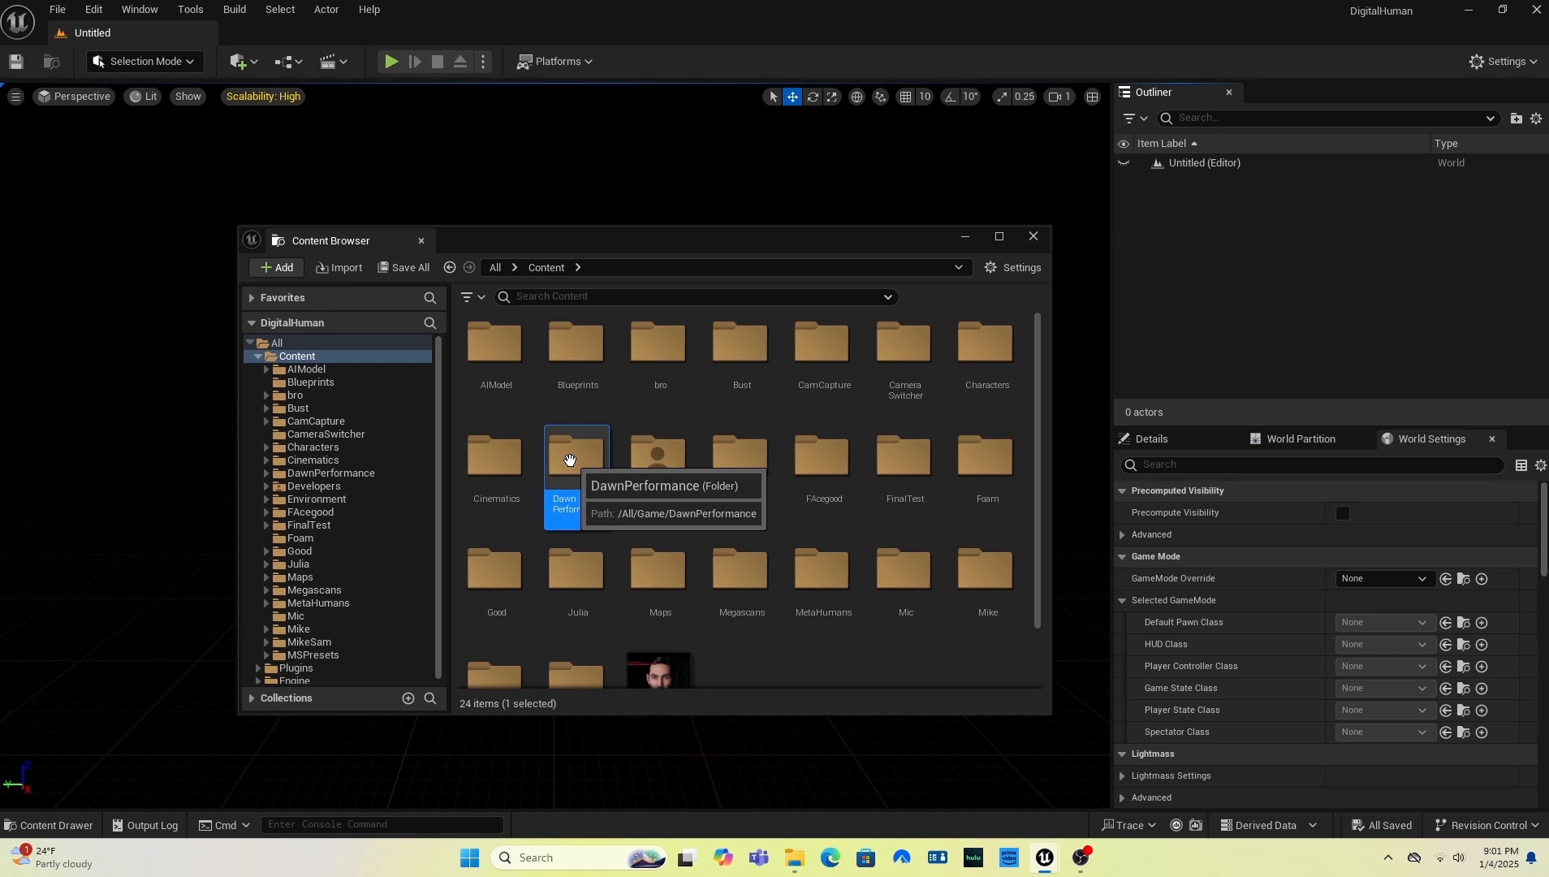
double_click(570, 461)
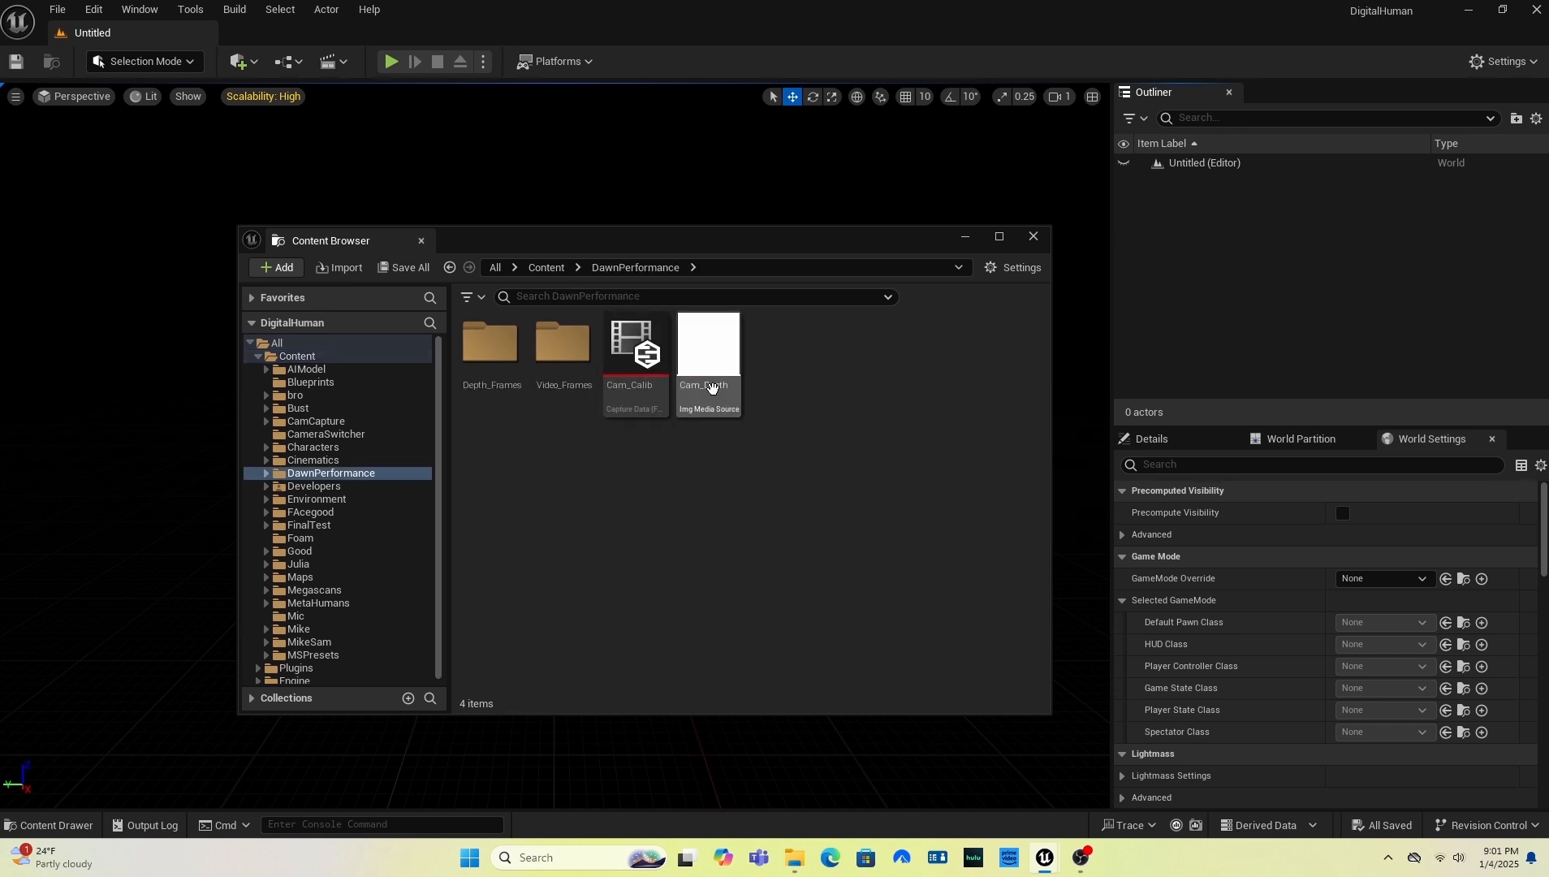
click(737, 394)
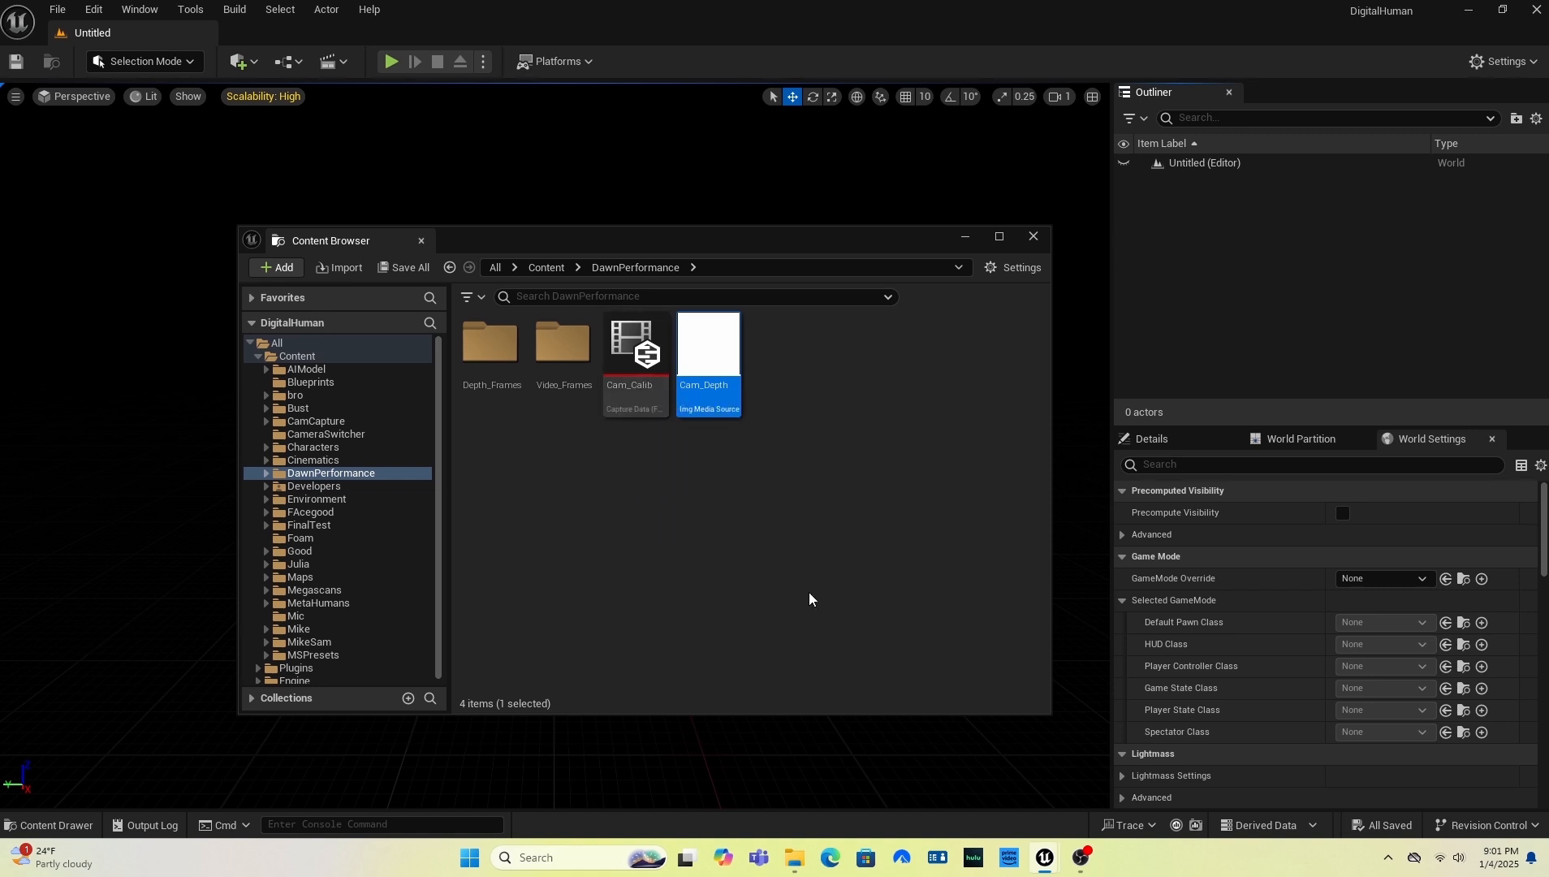
- Import Calibration.mhaical from the project's Content/DawnPerformance folder in File Explorer into the DawnPerformance folder of the Content Browser
click(789, 860)
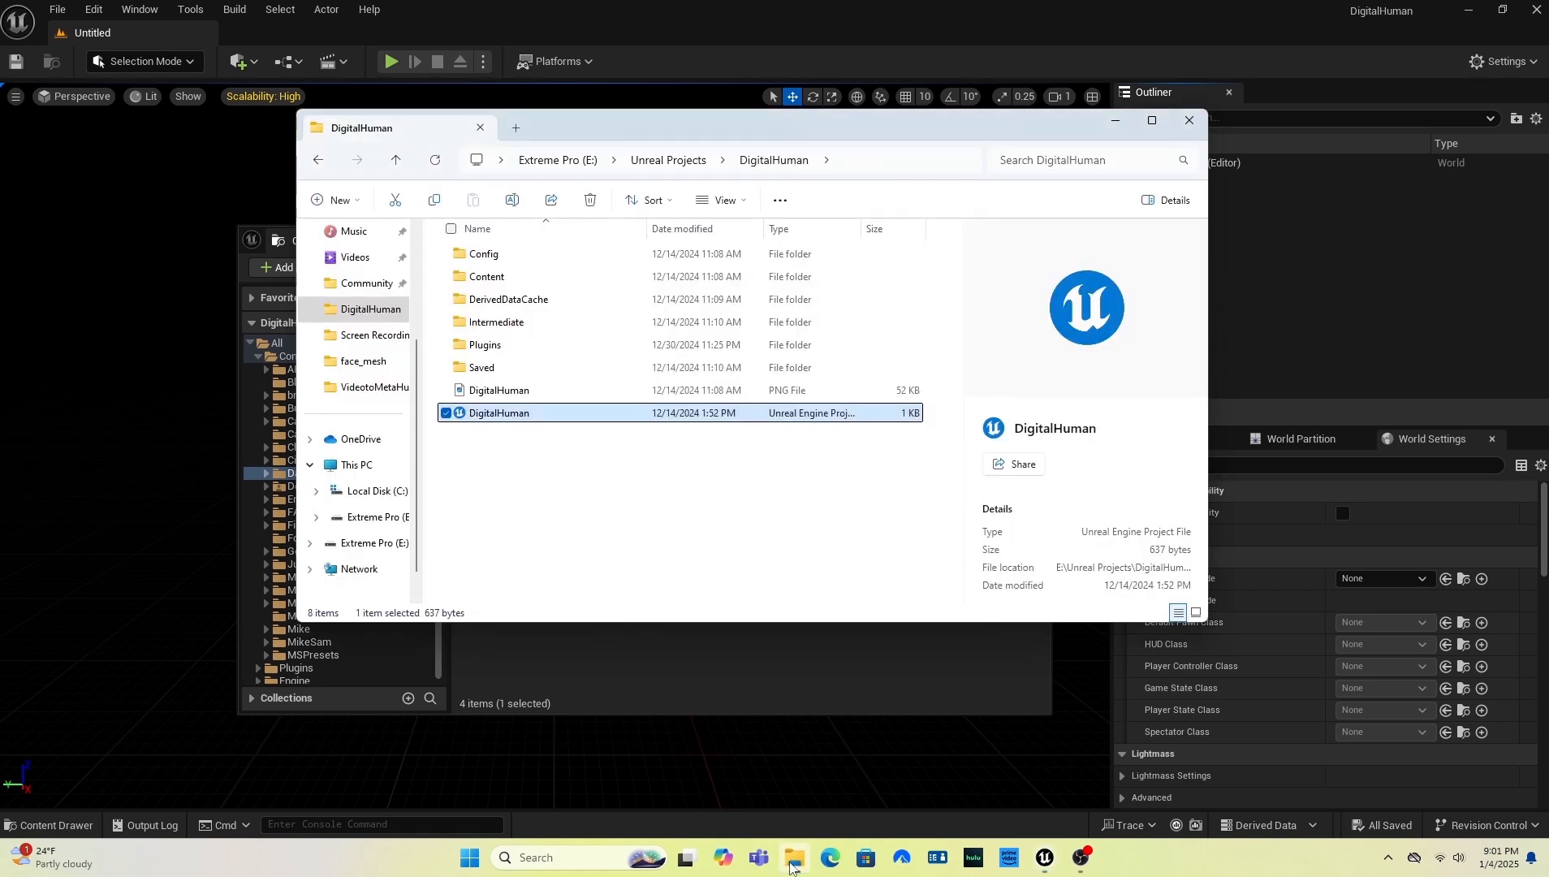
double_click(519, 279)
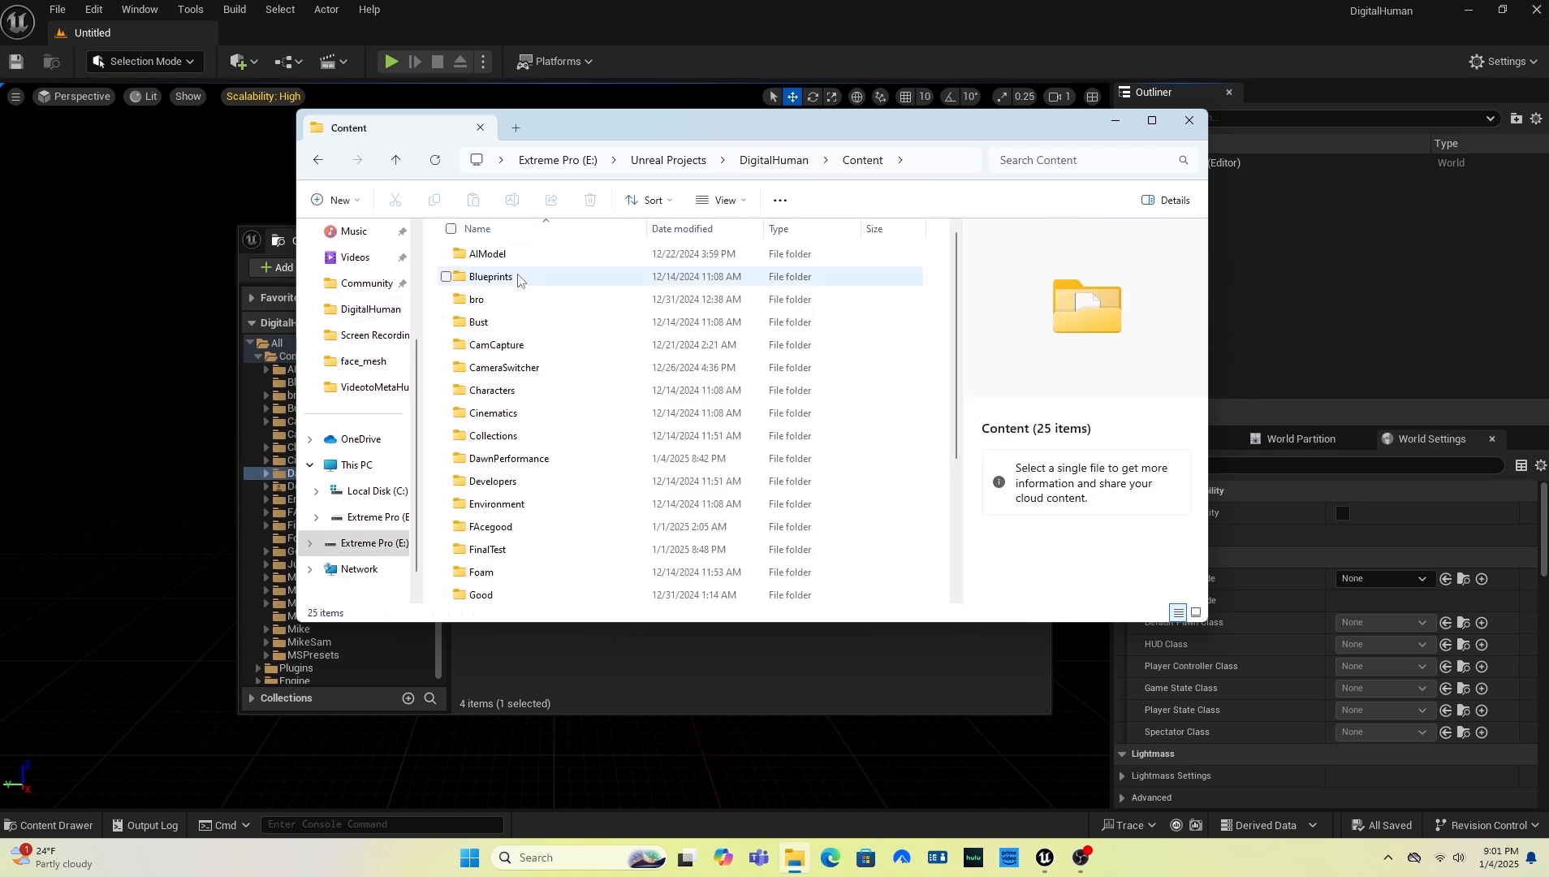
double_click(509, 458)
drag(685, 118, 1216, 256)
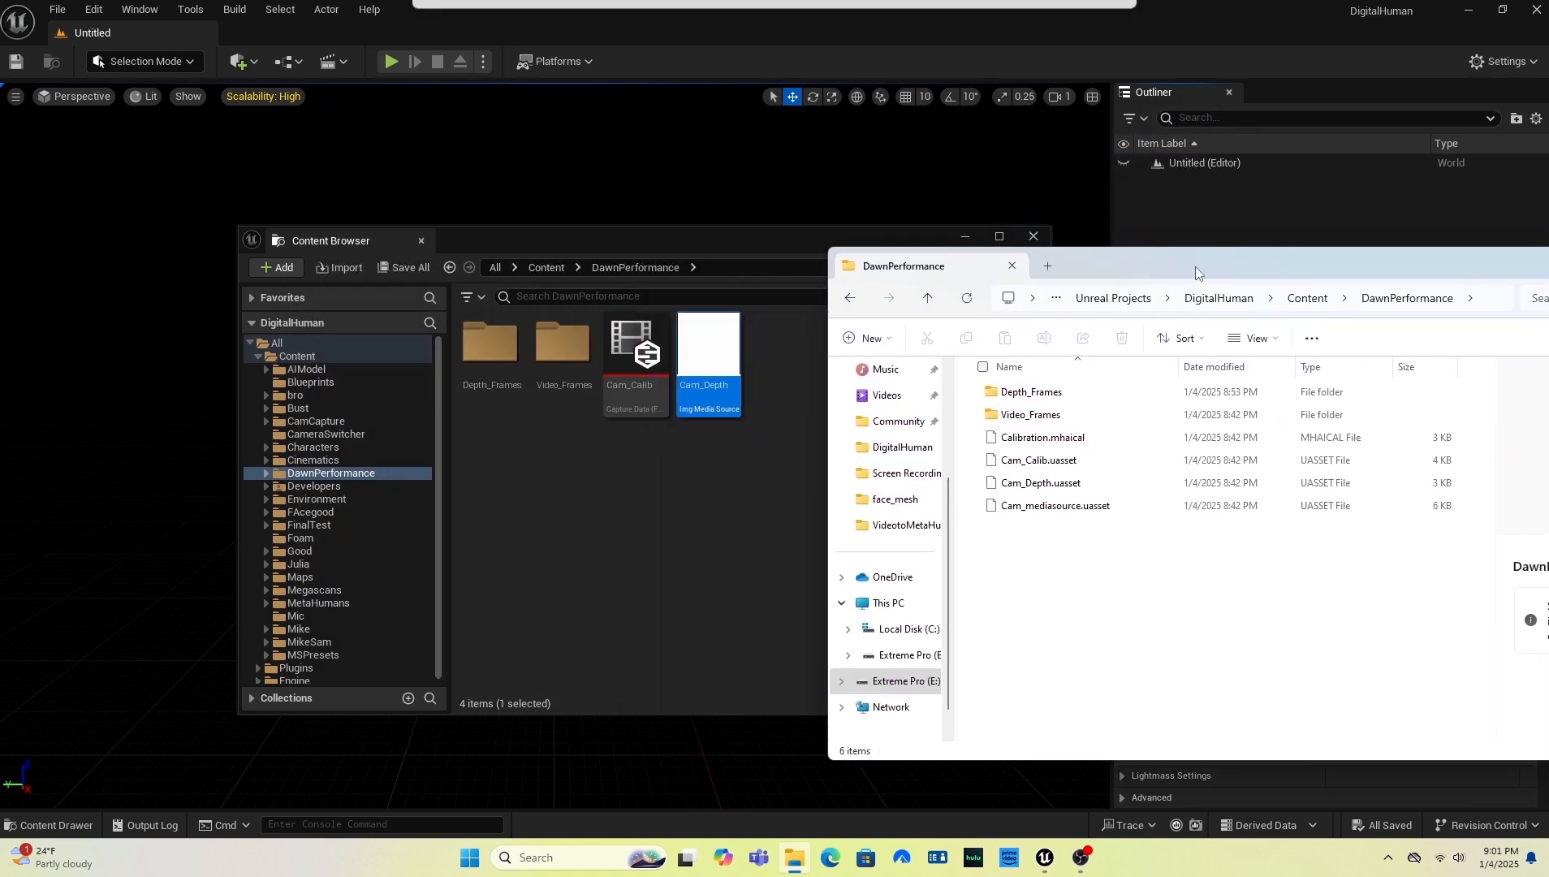
click(1024, 444)
drag(1035, 444, 615, 492)
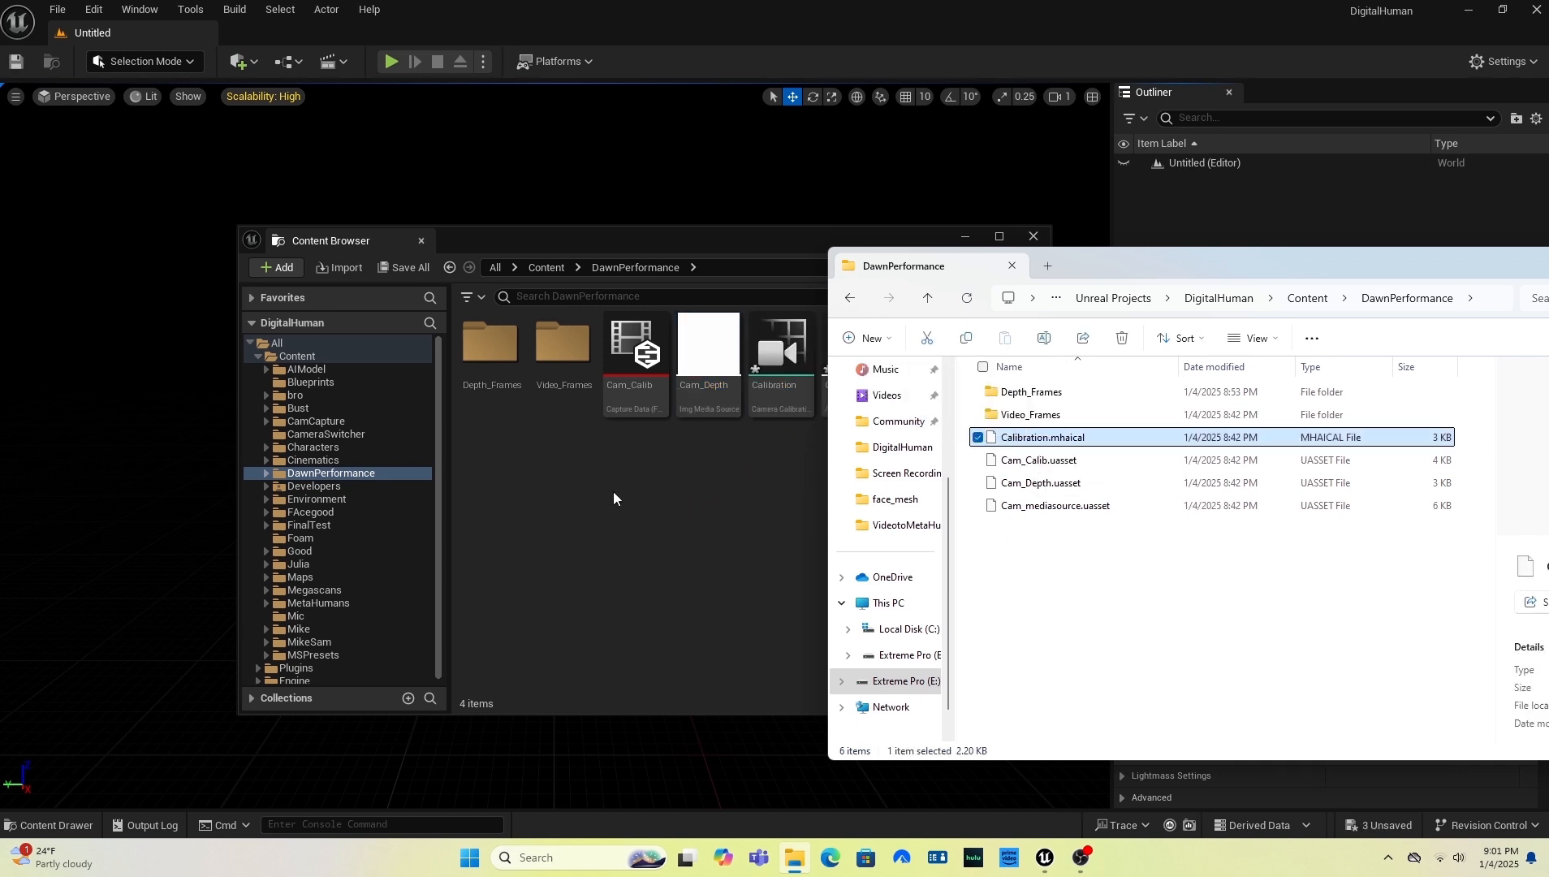
- Save the Calibration asset together with its depth and RGB lens files
click(775, 396)
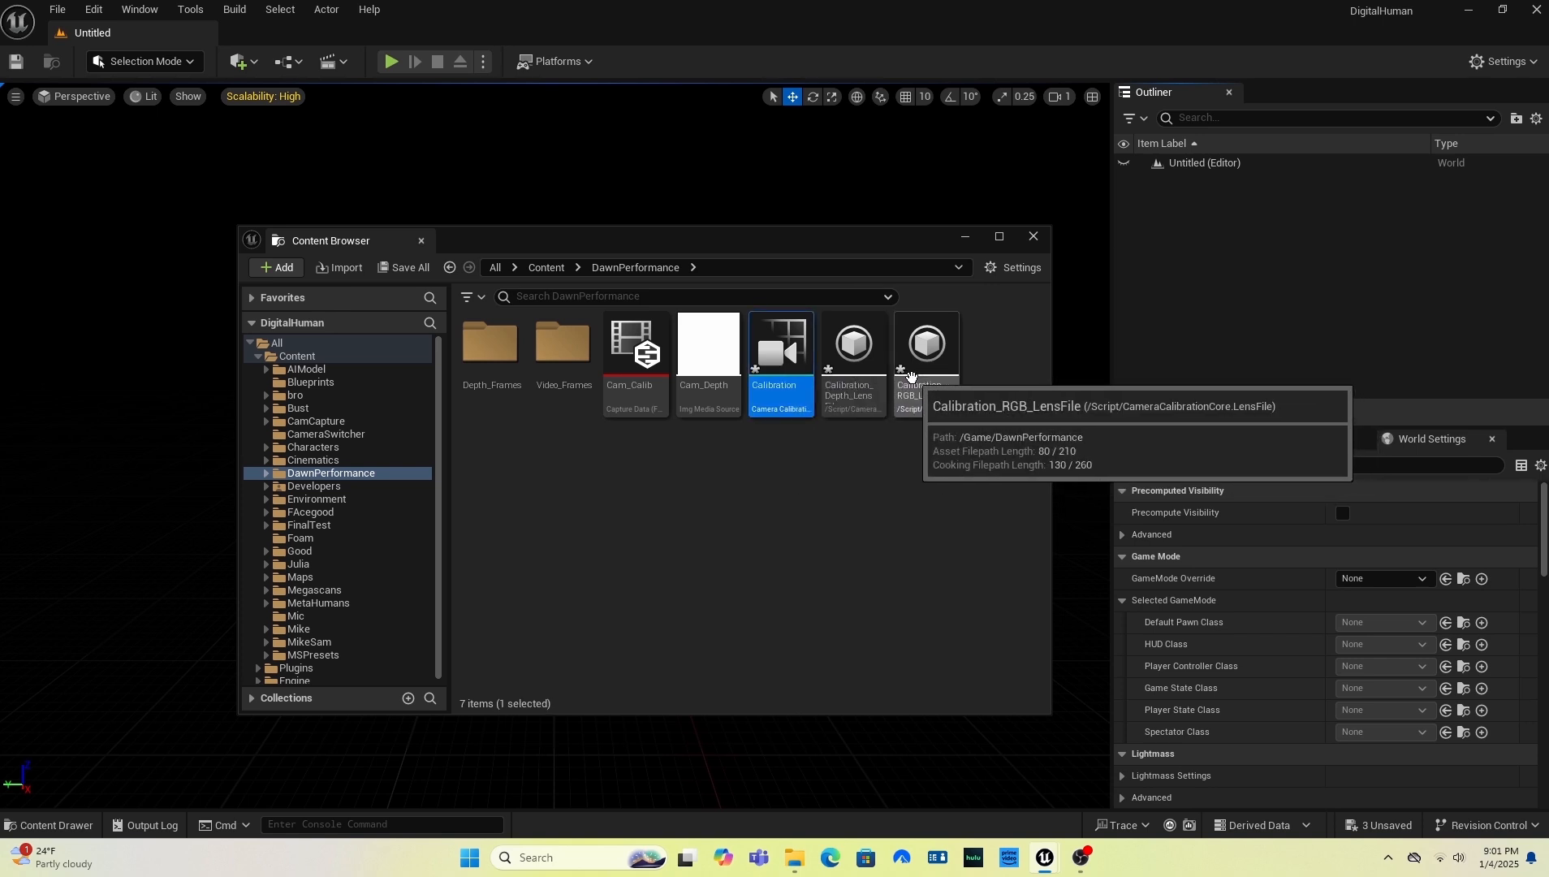
shift+click(913, 382)
right_click(914, 383)
click(968, 484)
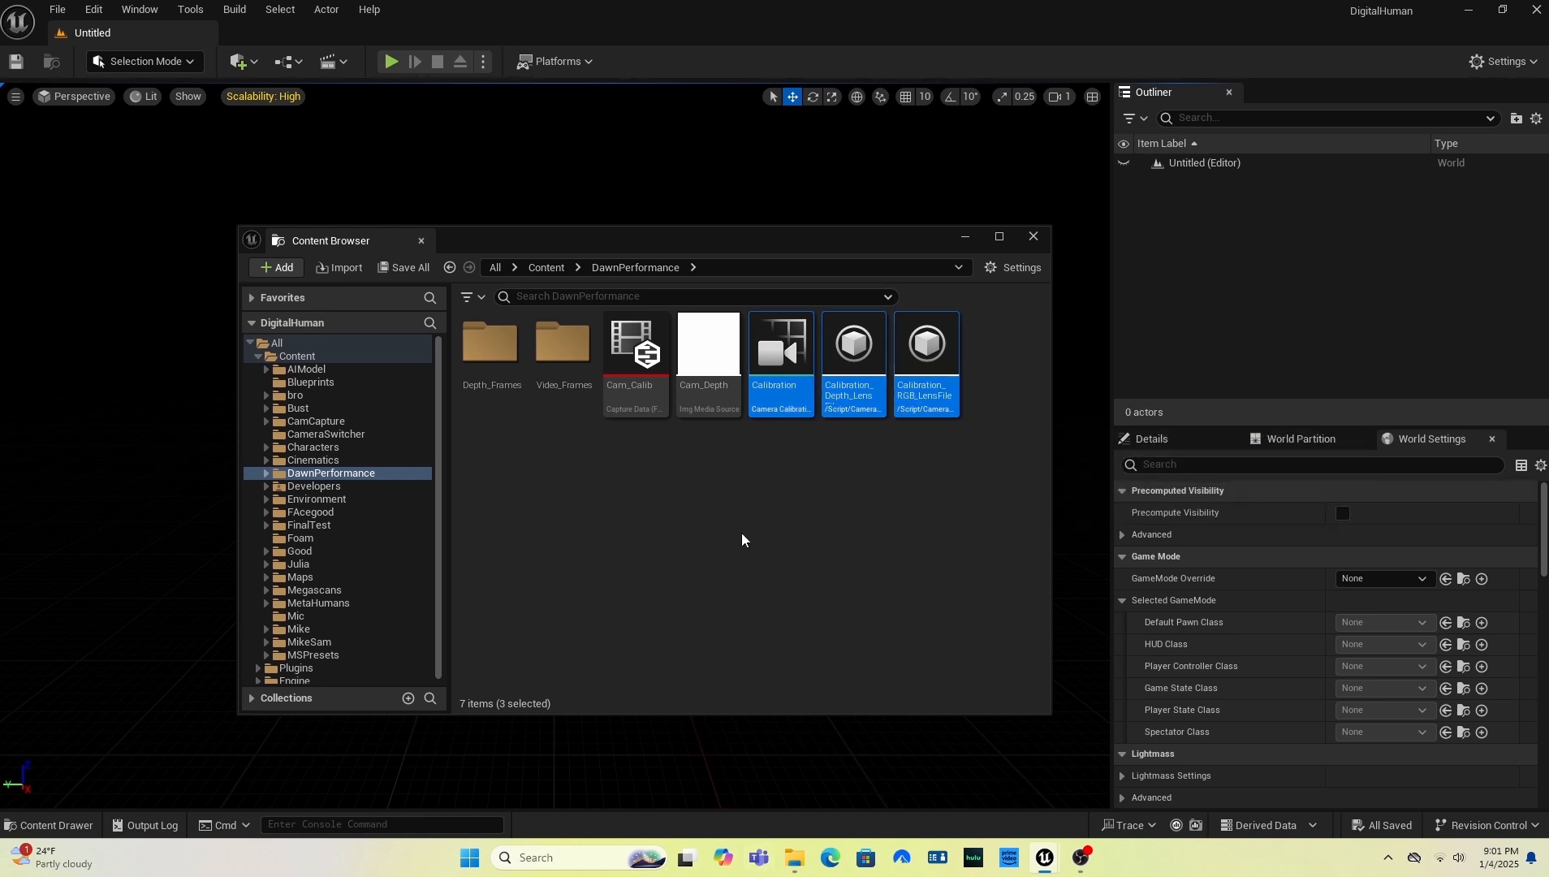
- Create an Img Media Source in the DawnPerformance folder, name it Video_Source and save it
click(706, 394)
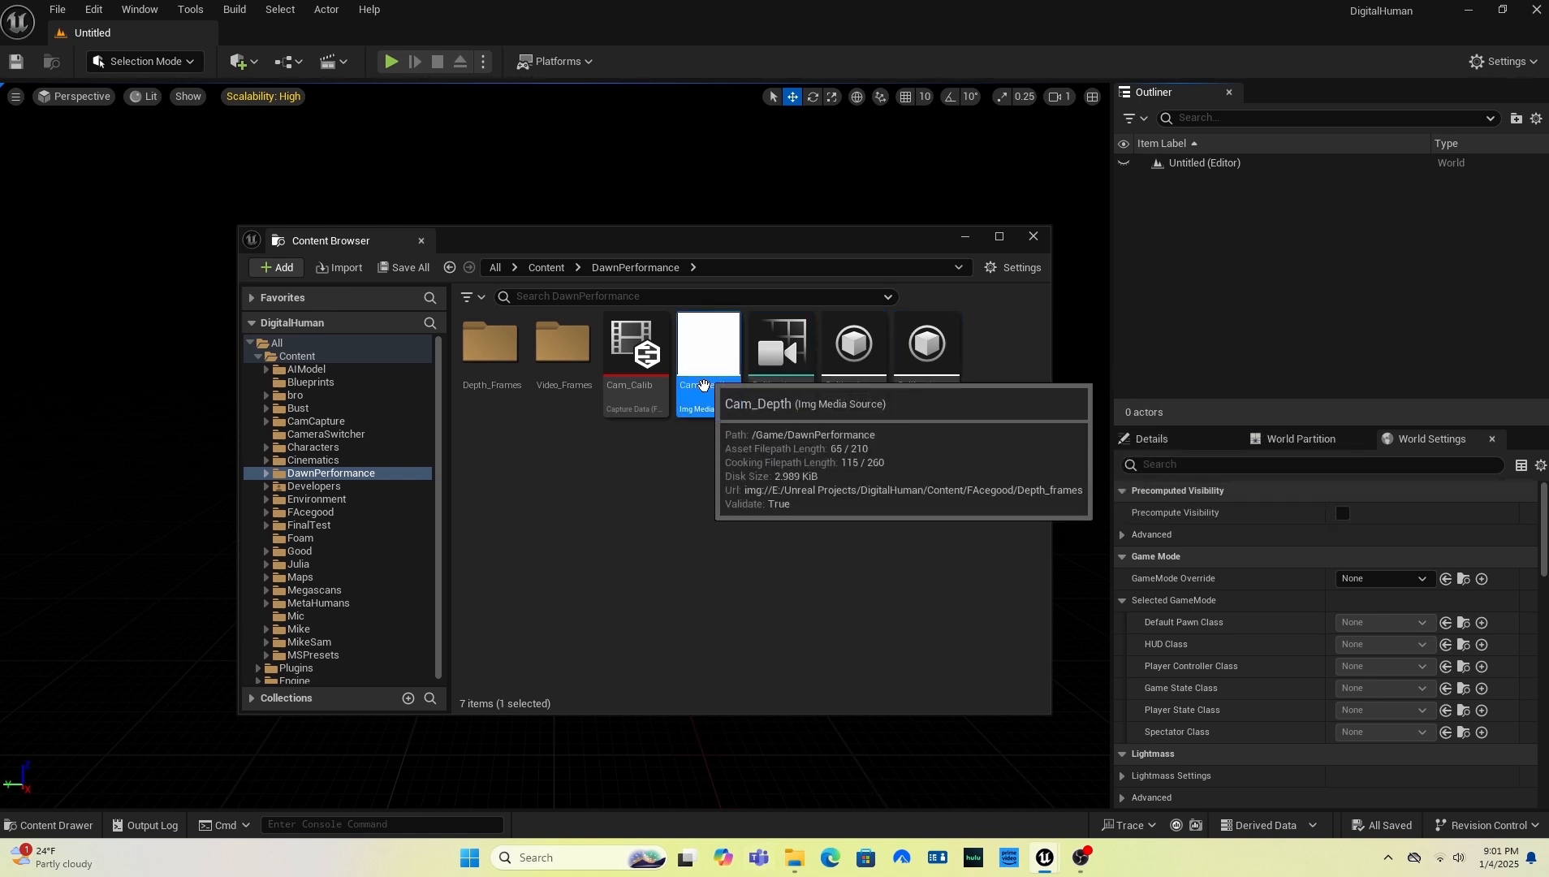
right_click(707, 444)
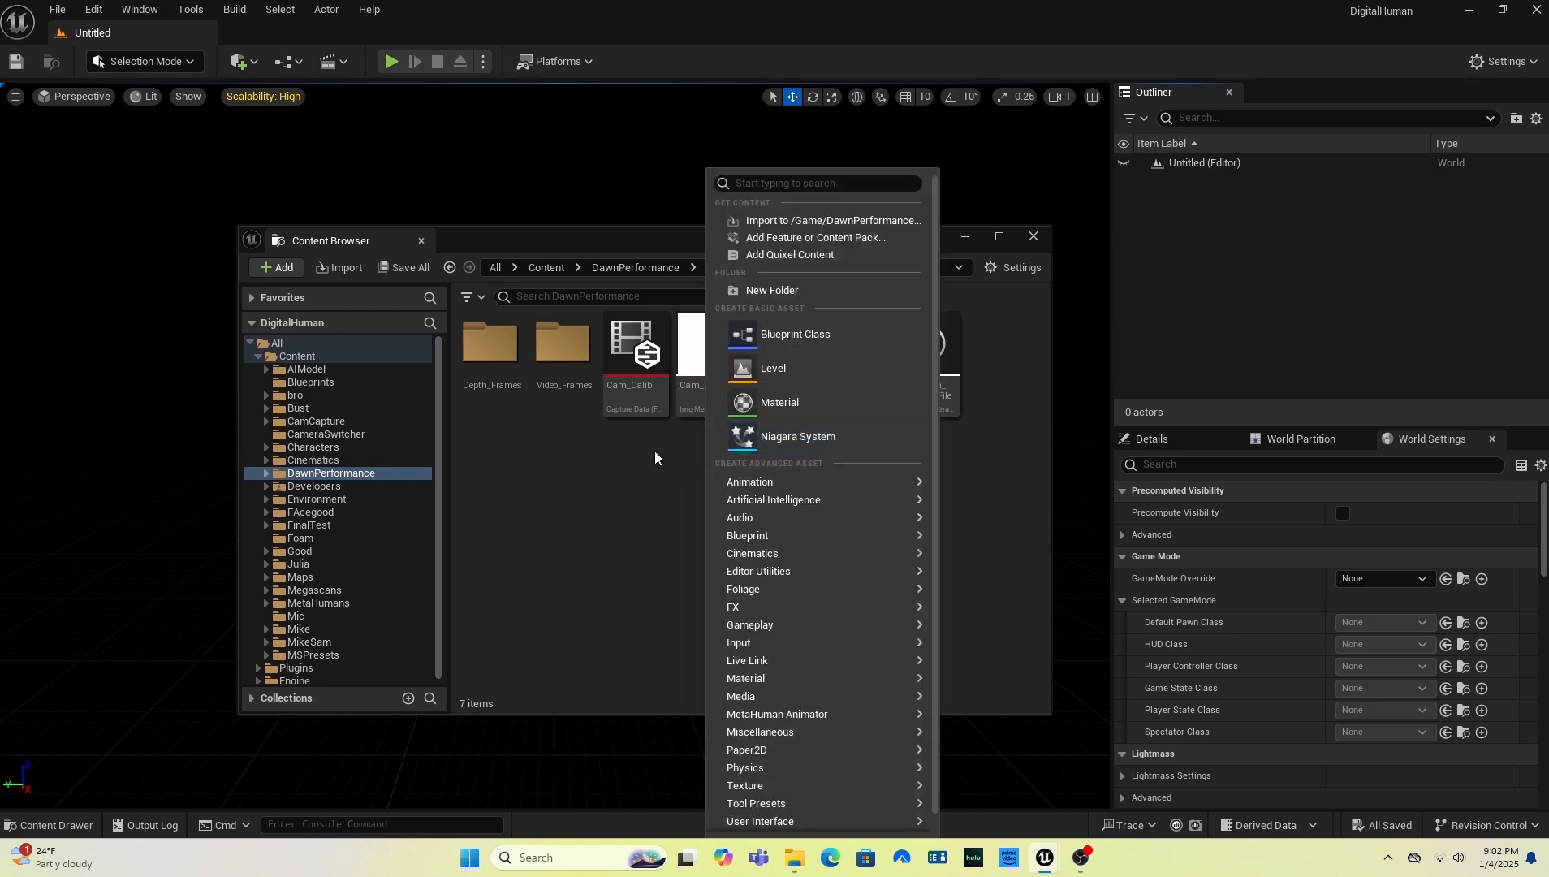
right_click(647, 478)
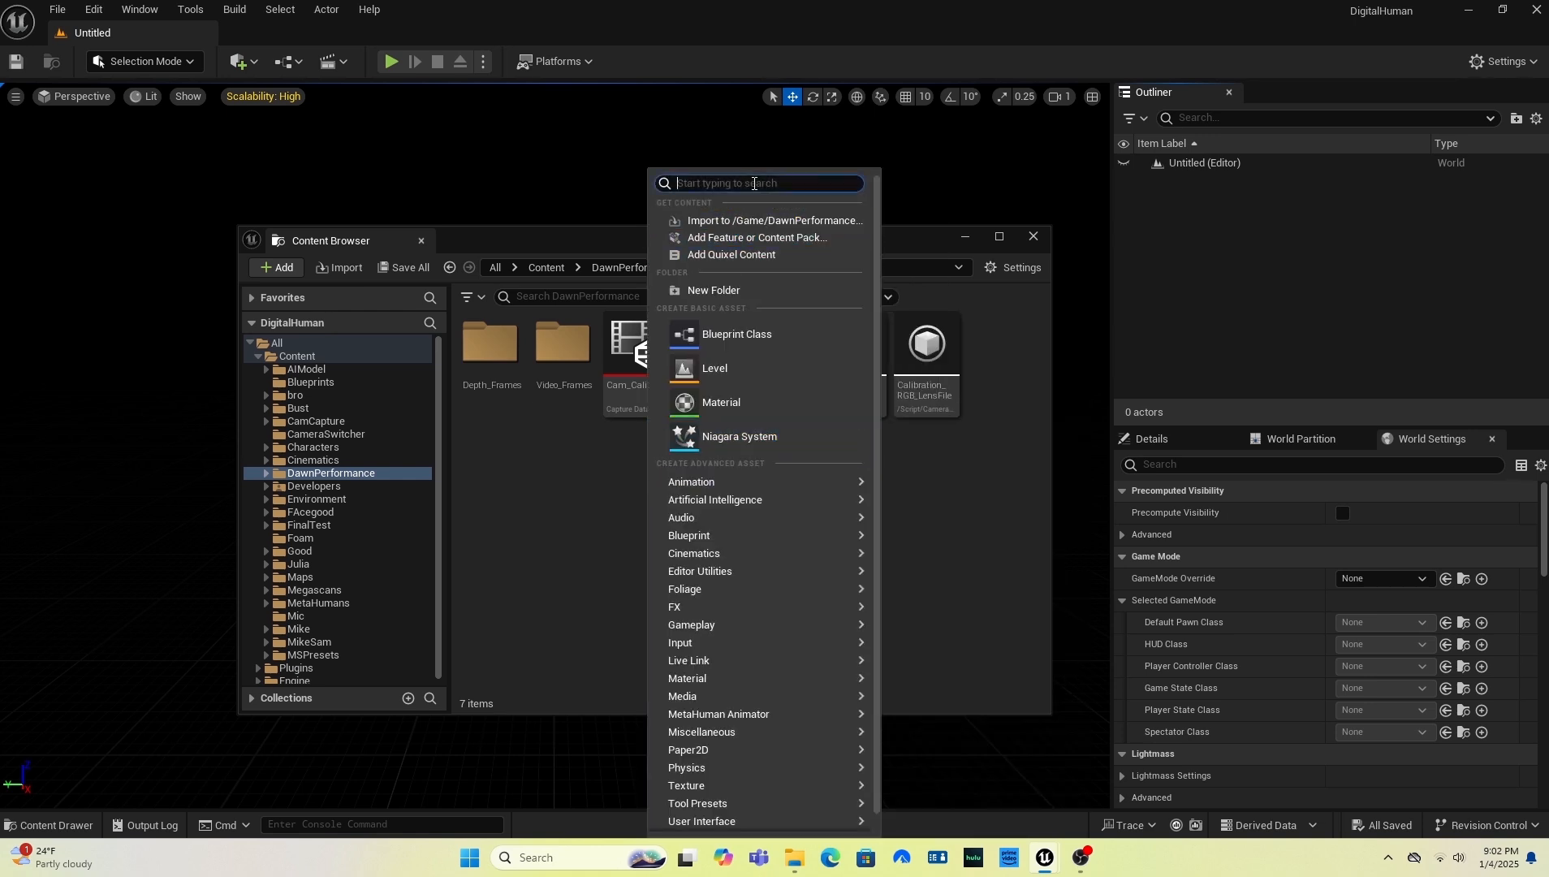
text(img)
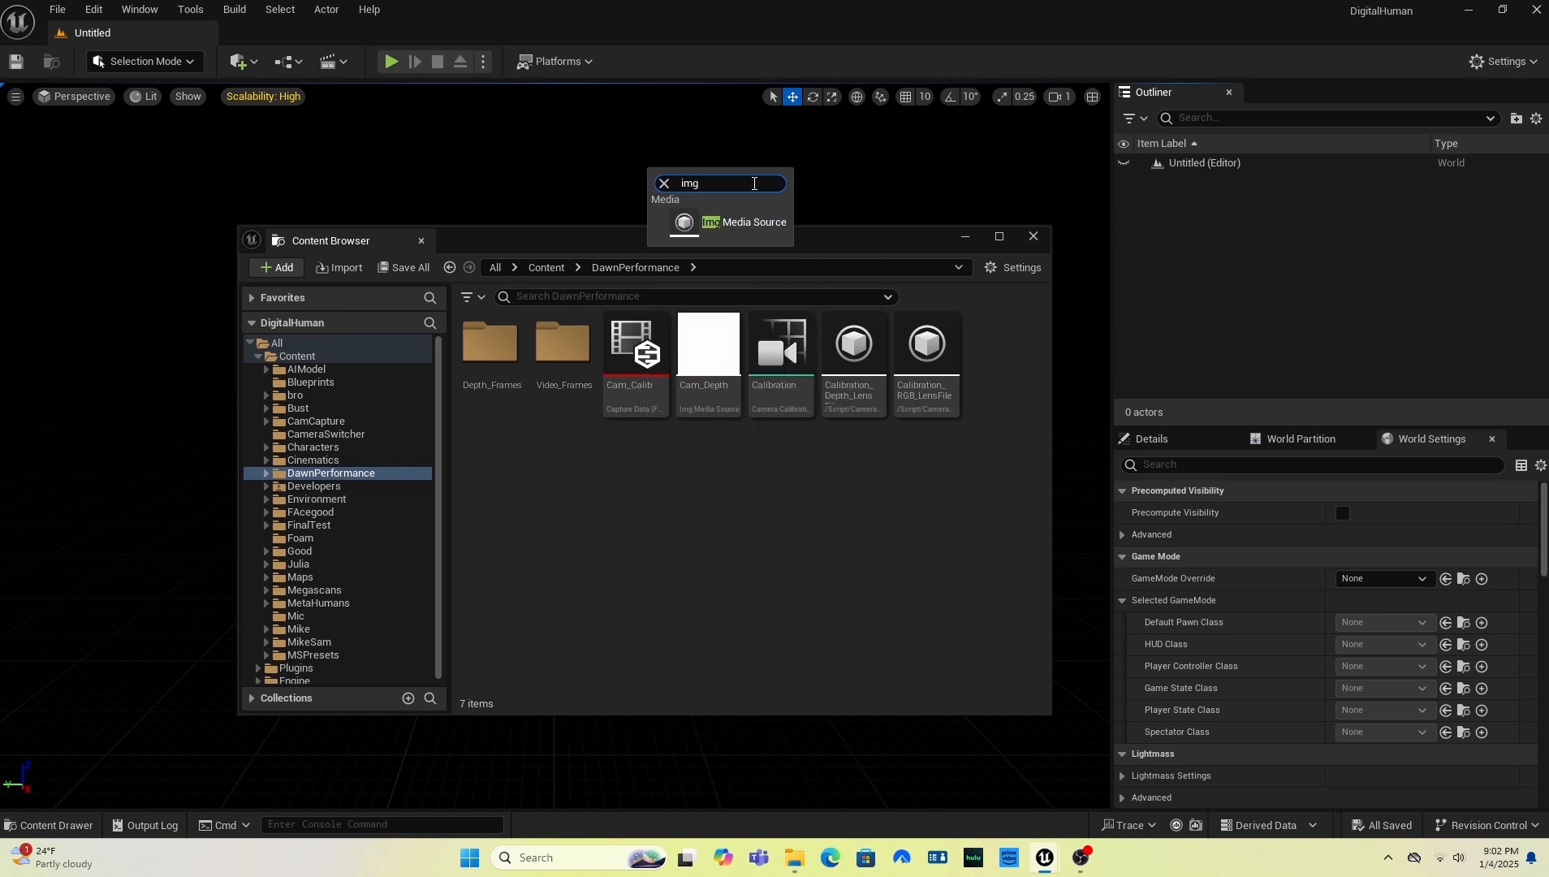
click(713, 222)
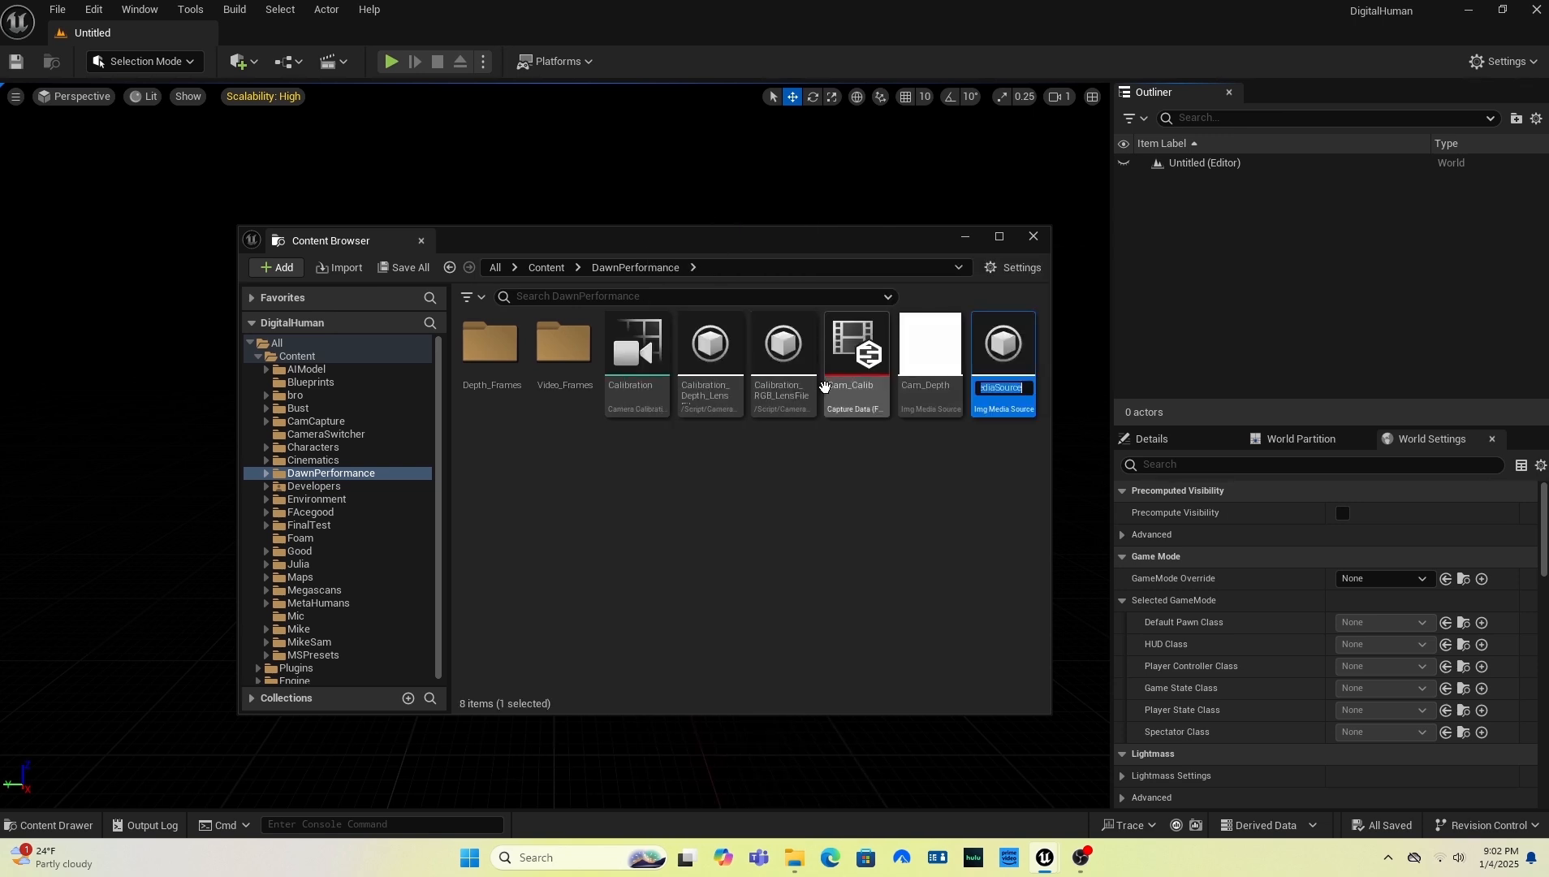
text(Vi)
text(deo_Source)
key(Return)
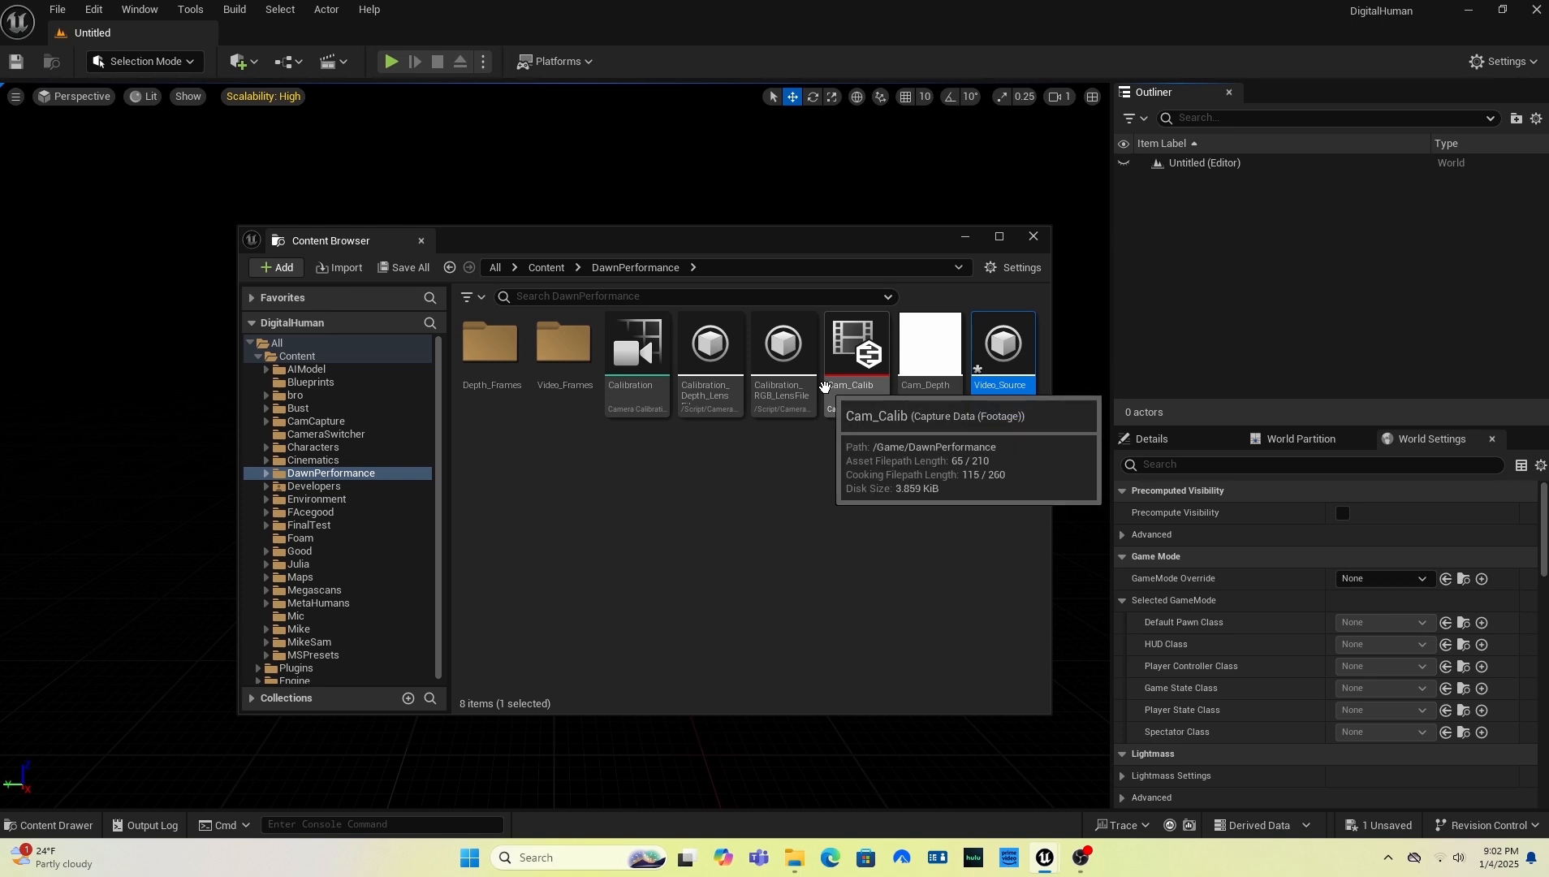
right_click(994, 355)
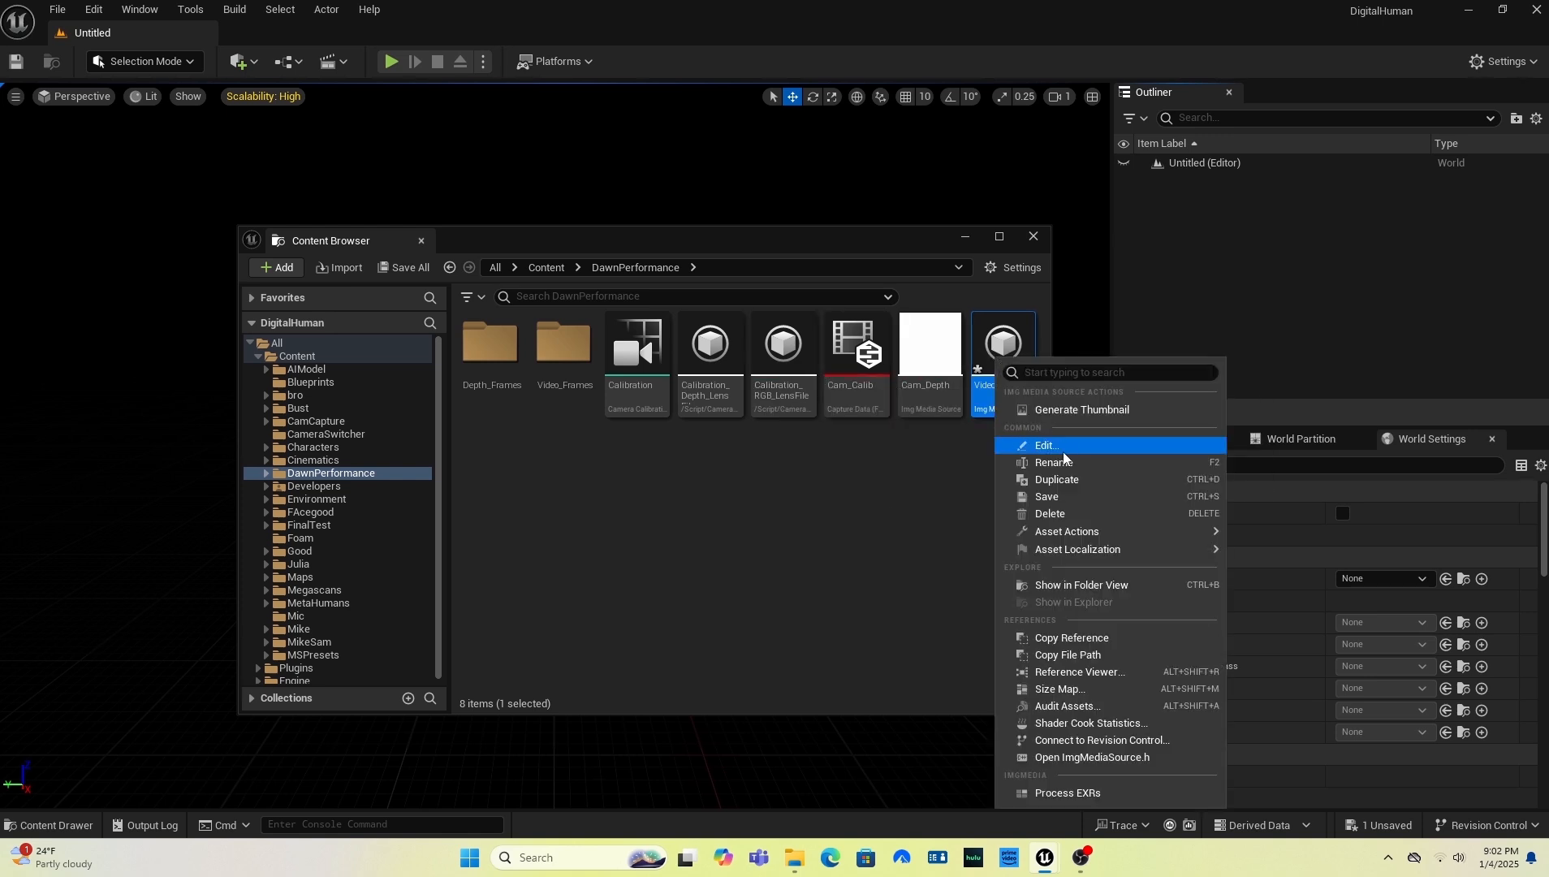
click(1055, 501)
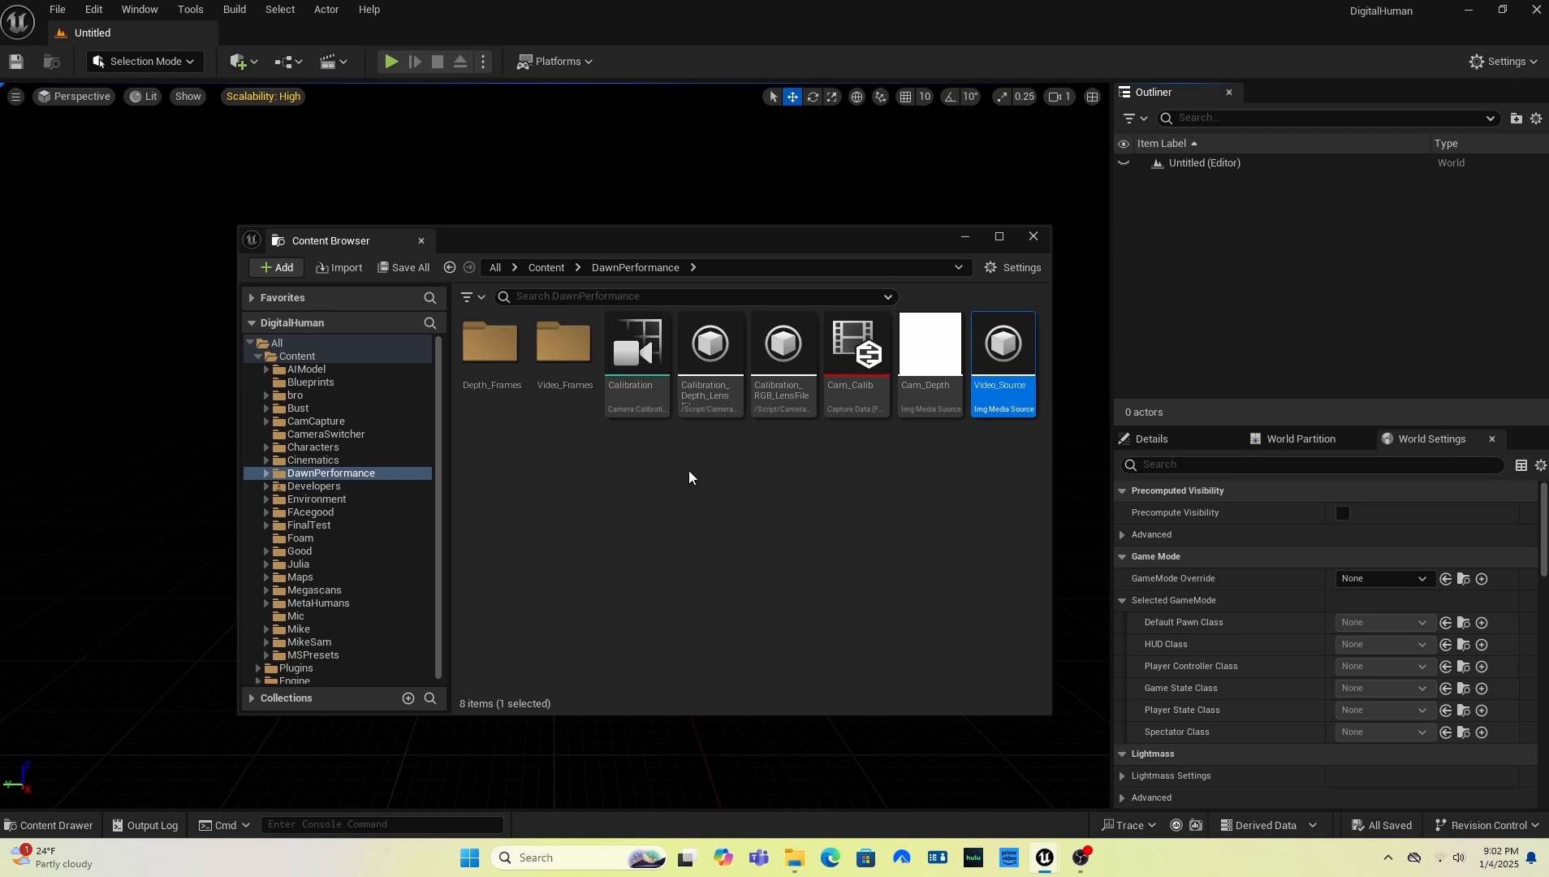
- Open Video_Source to view its media source details, look into the content drawer and close the asset editor
mouse_move(1004, 352)
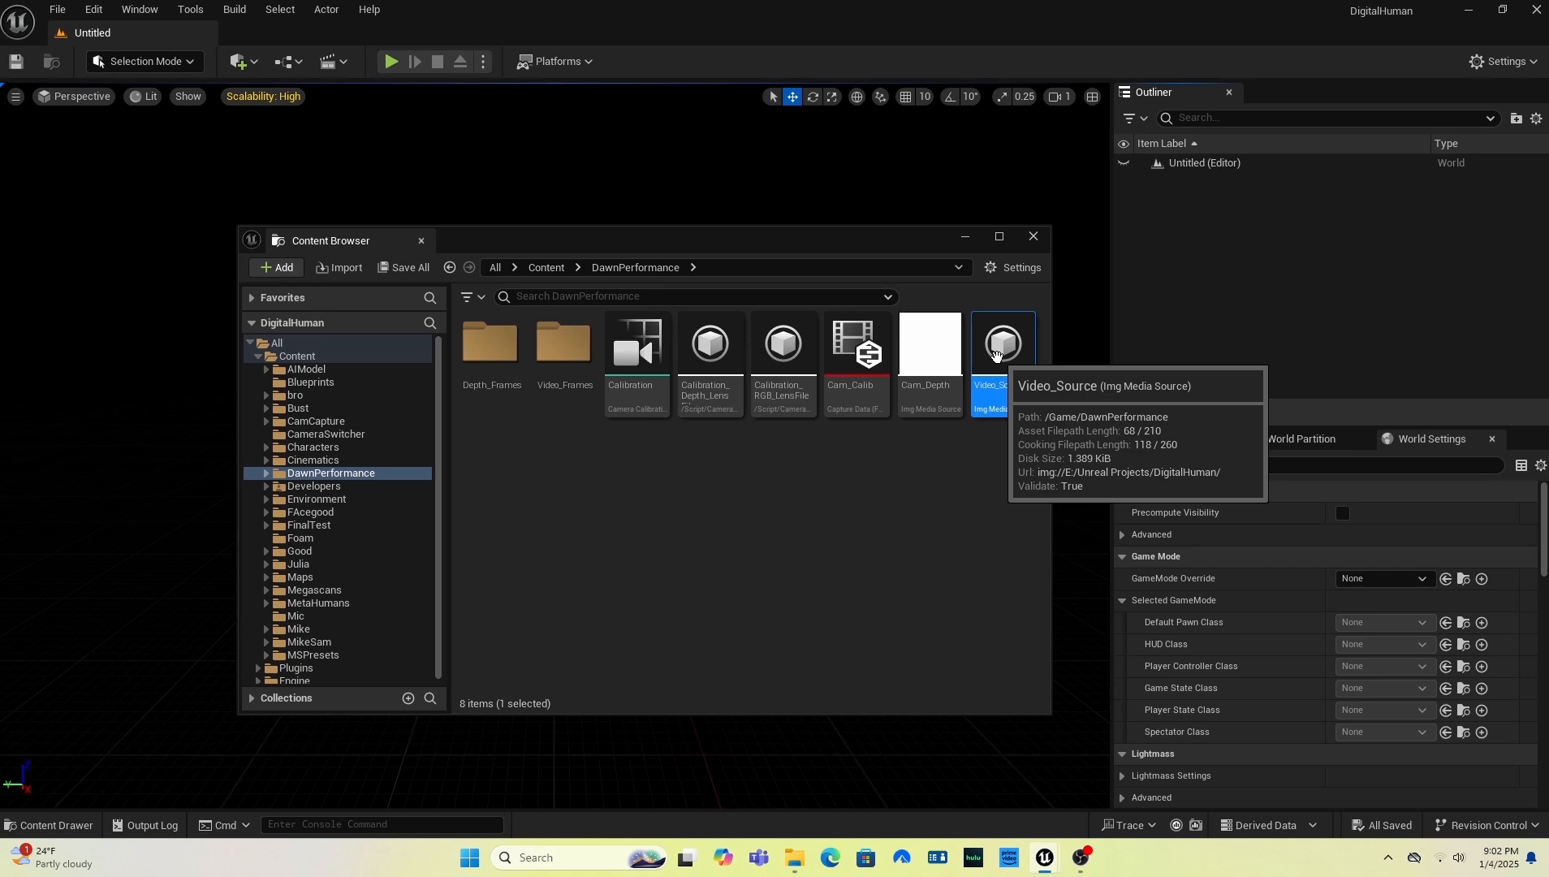
double_click(997, 355)
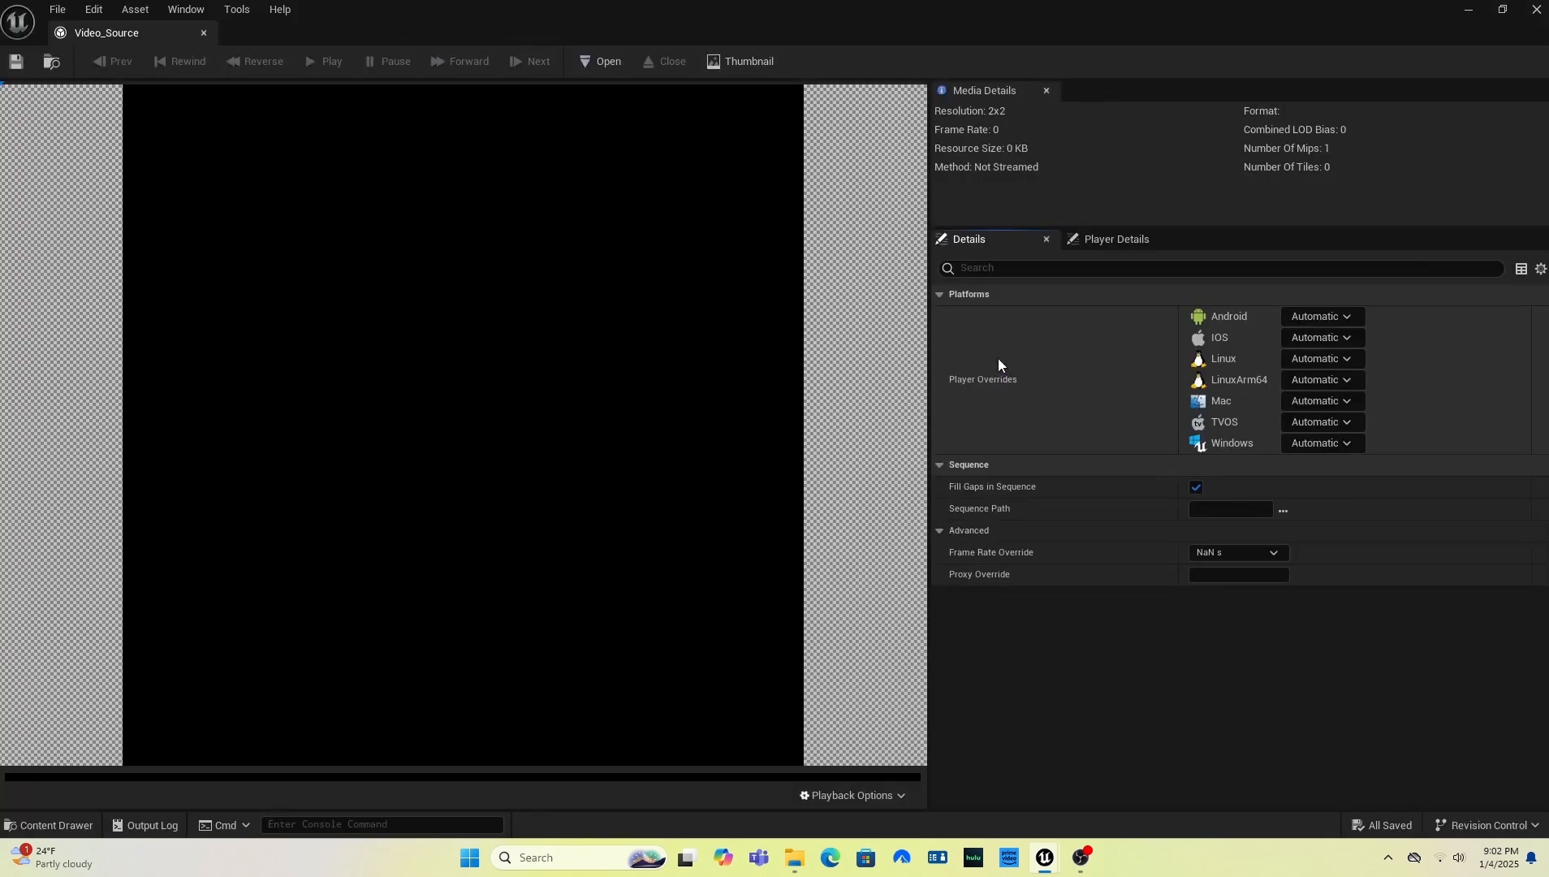
click(72, 838)
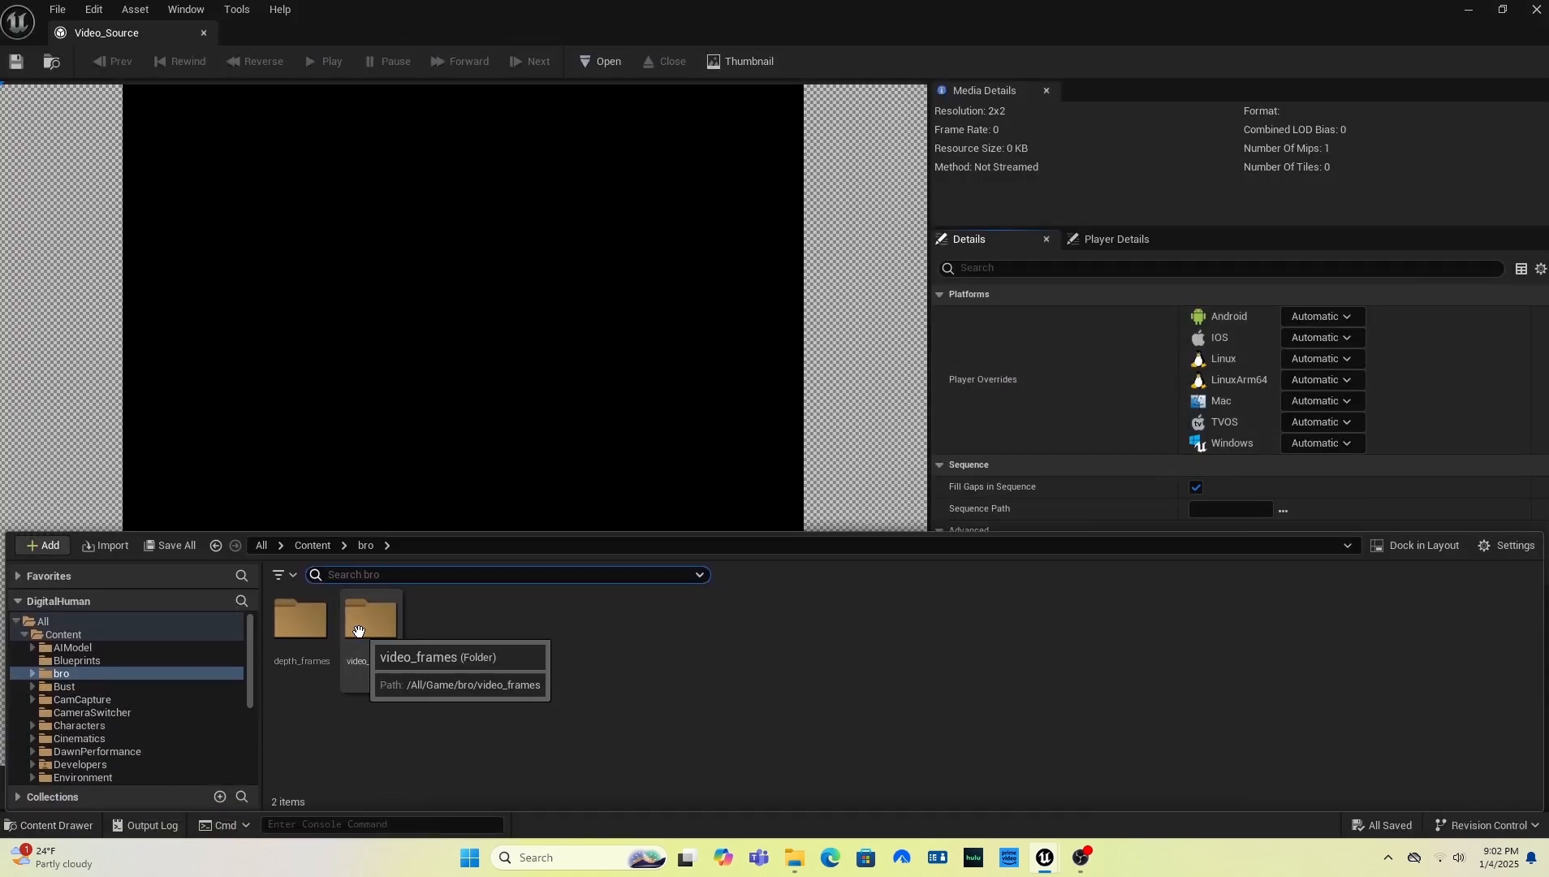
click(127, 34)
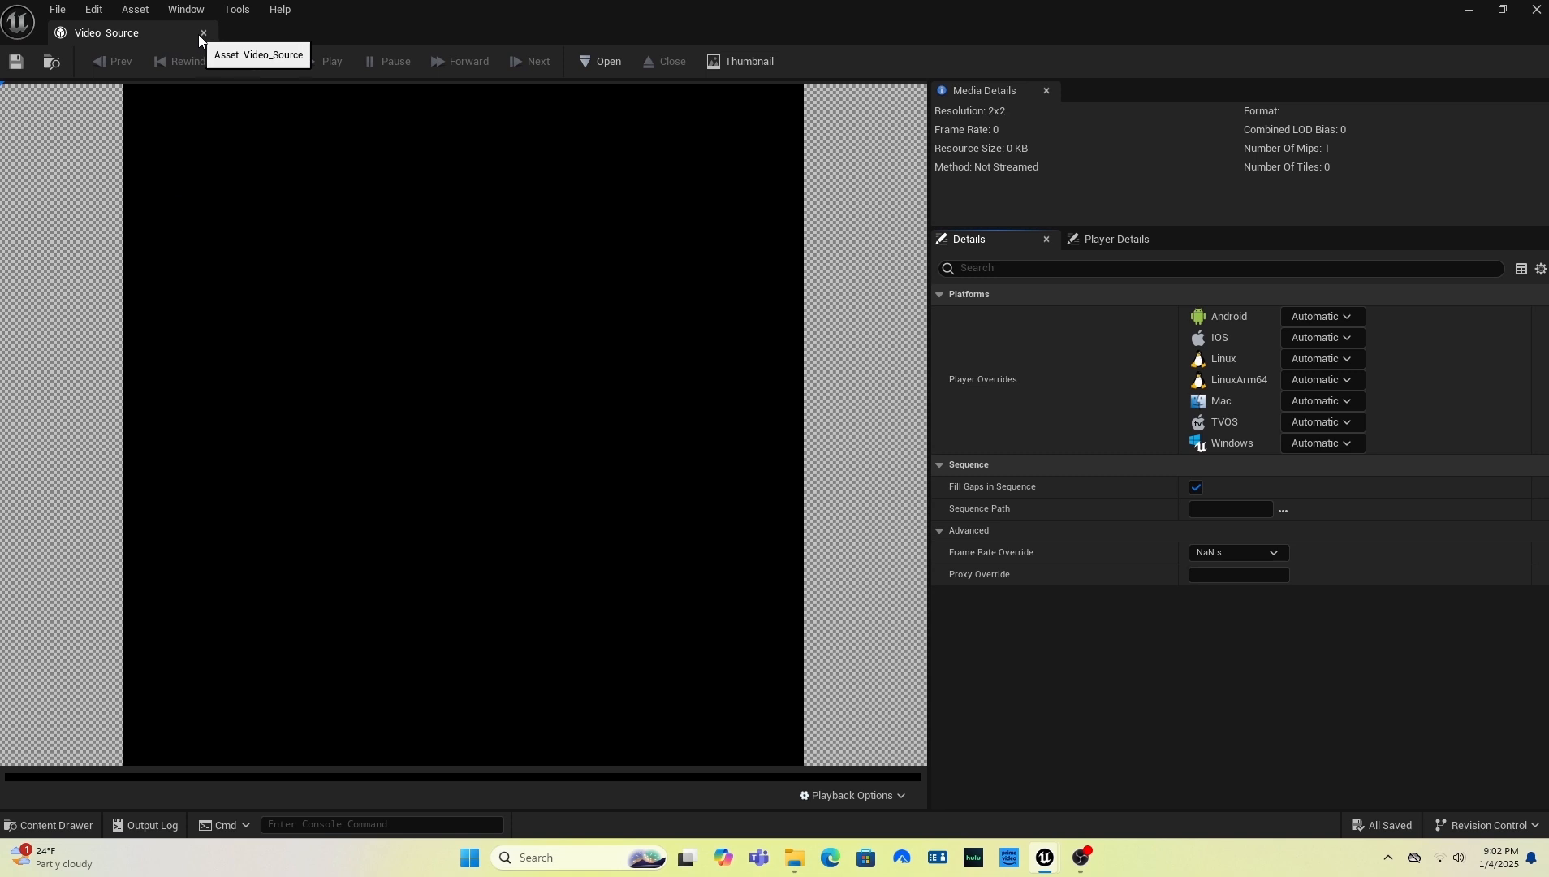
click(203, 33)
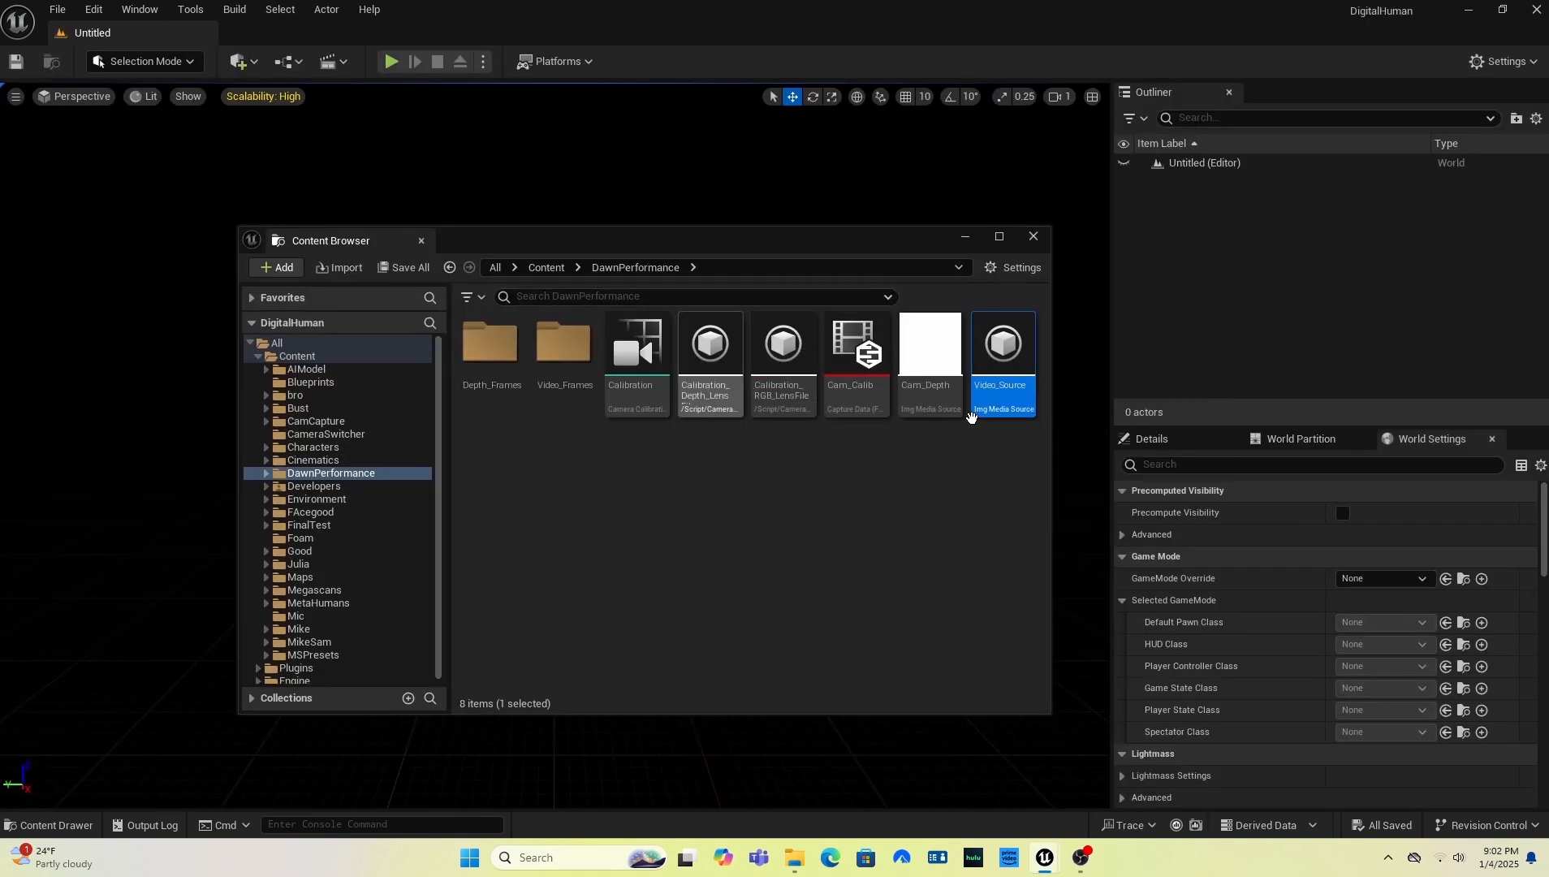
- Open Cam_Depth and correct the last folder in its sequence path to Depth_Frames
double_click(923, 351)
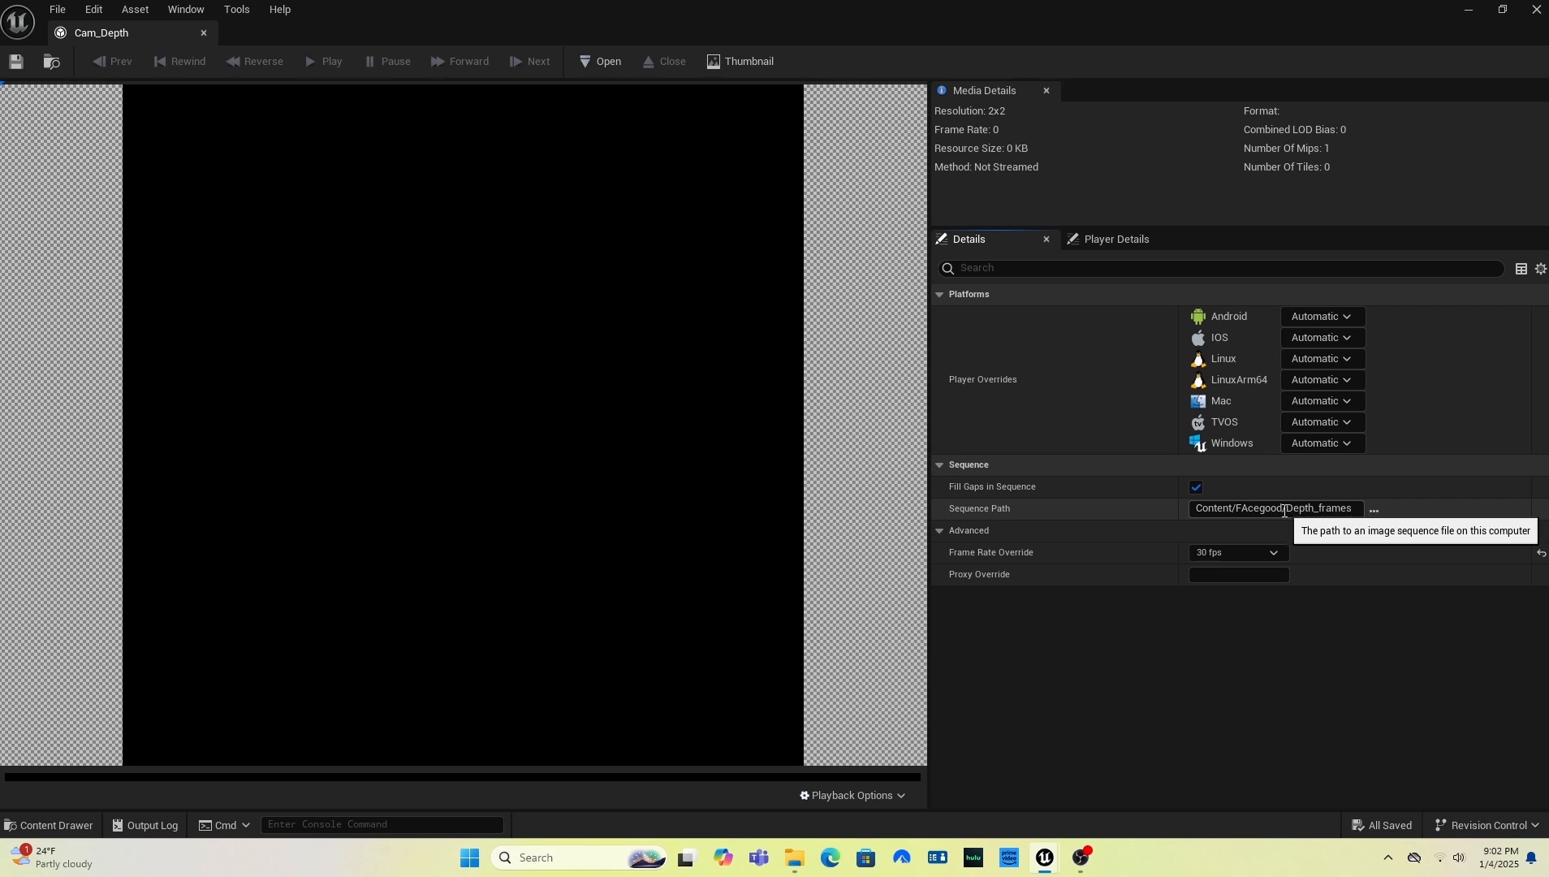
click(1322, 507)
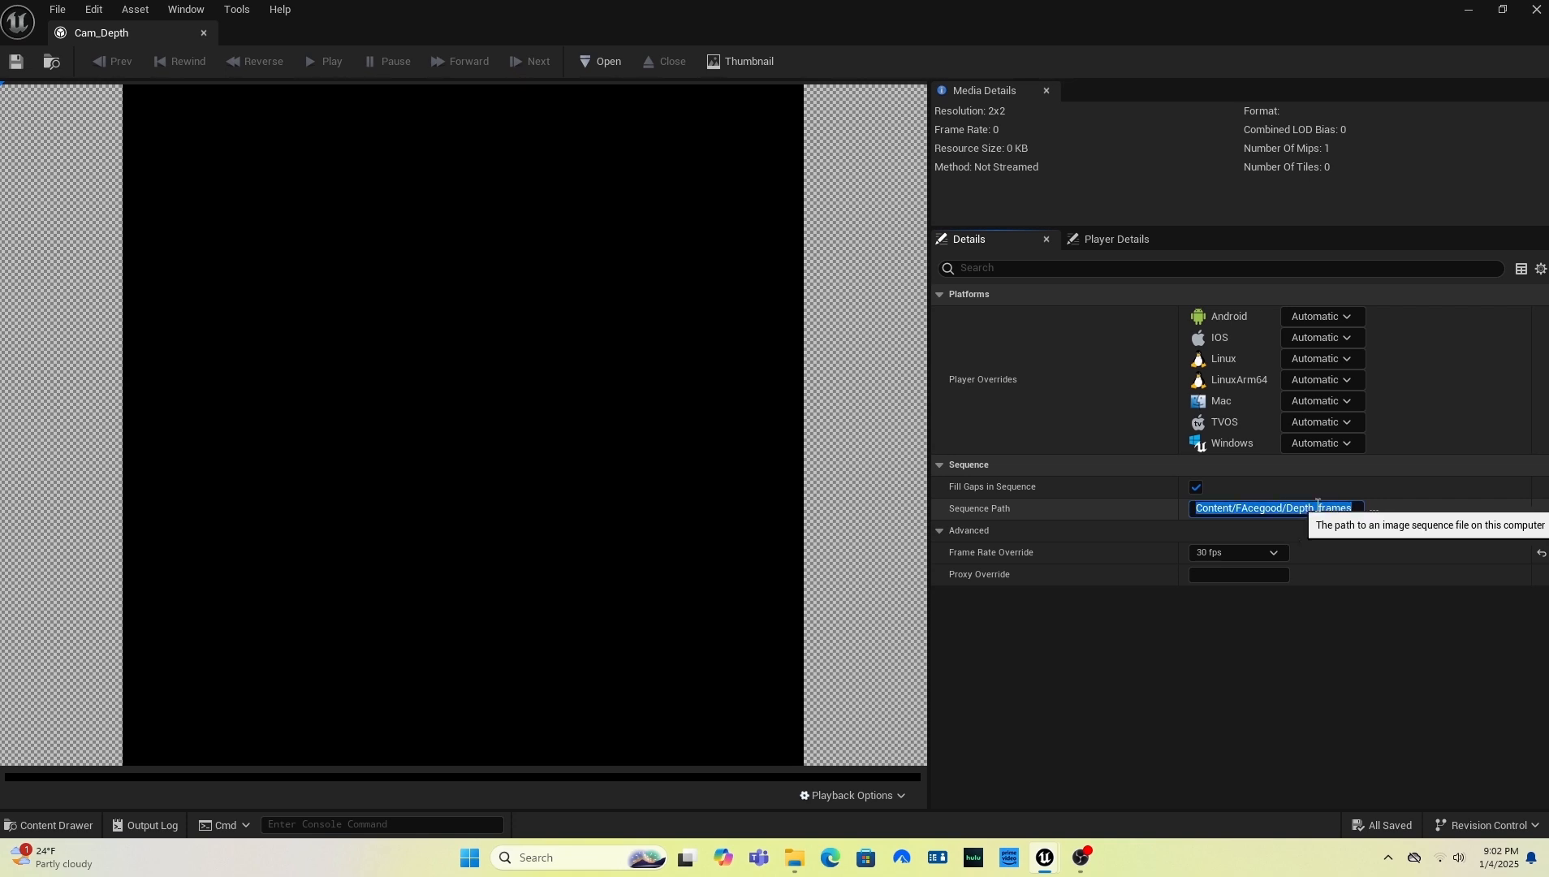
click(1322, 509)
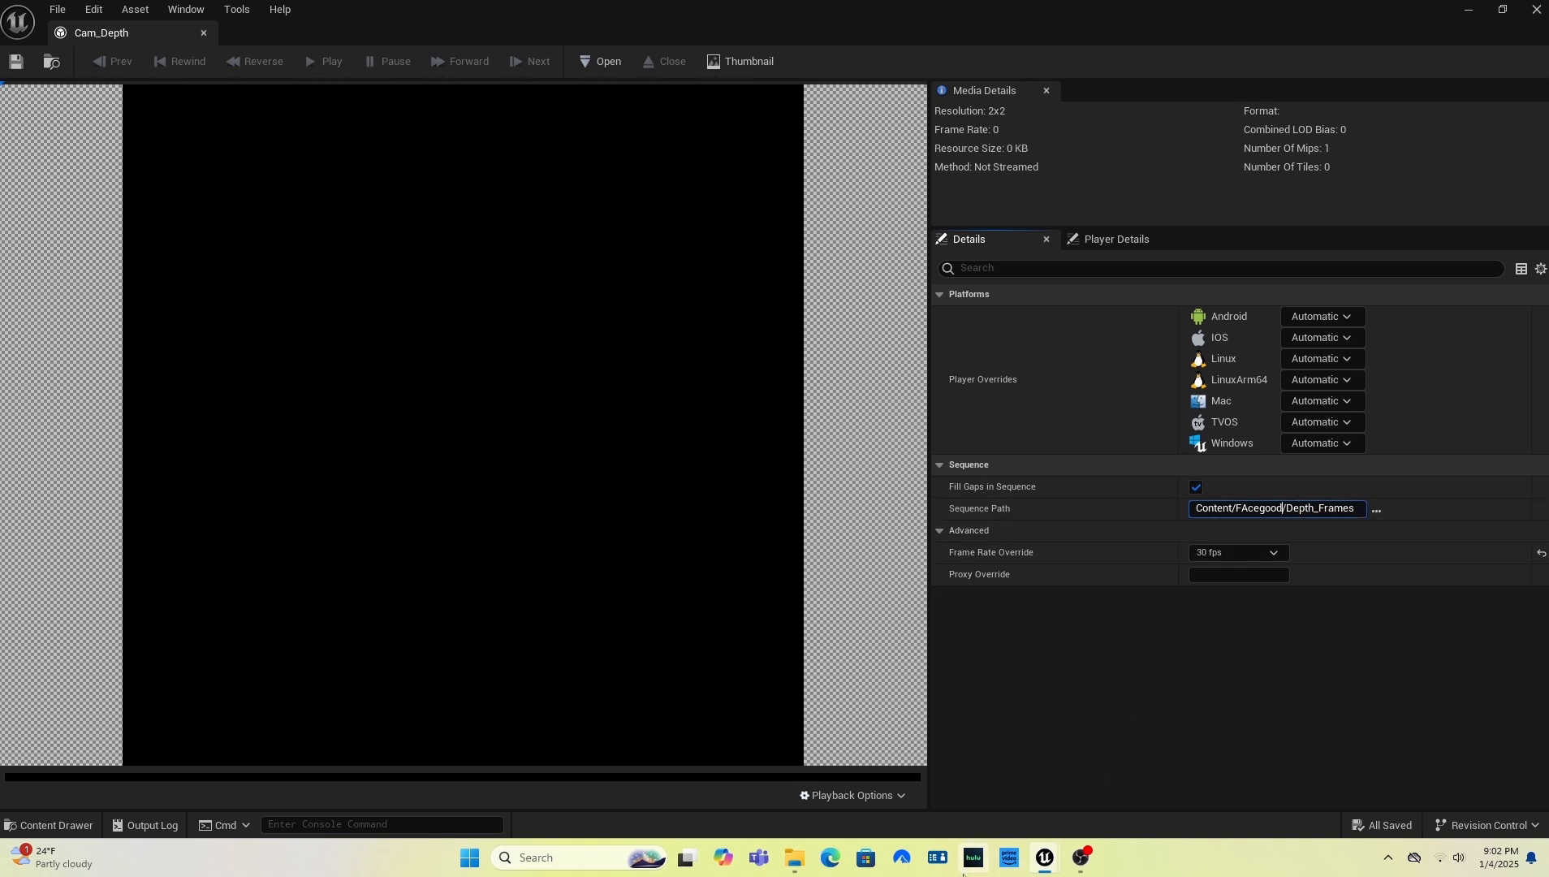
- Check the DawnPerformance location and the Depth_Frames folder name in File Explorer, returning to Unreal Editor
click(795, 858)
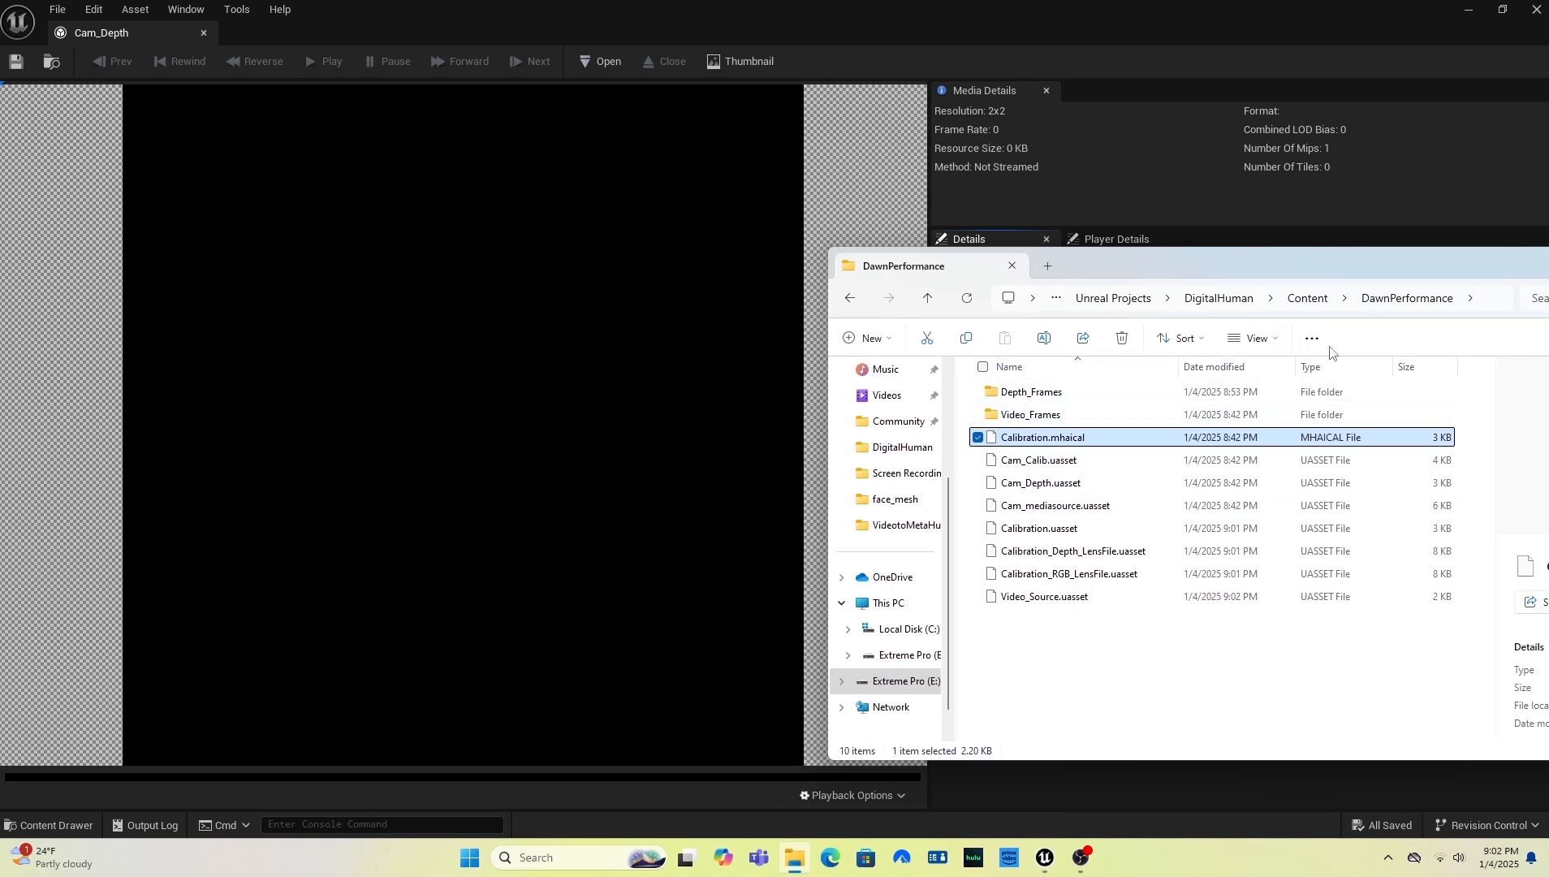
drag(1467, 270, 1331, 265)
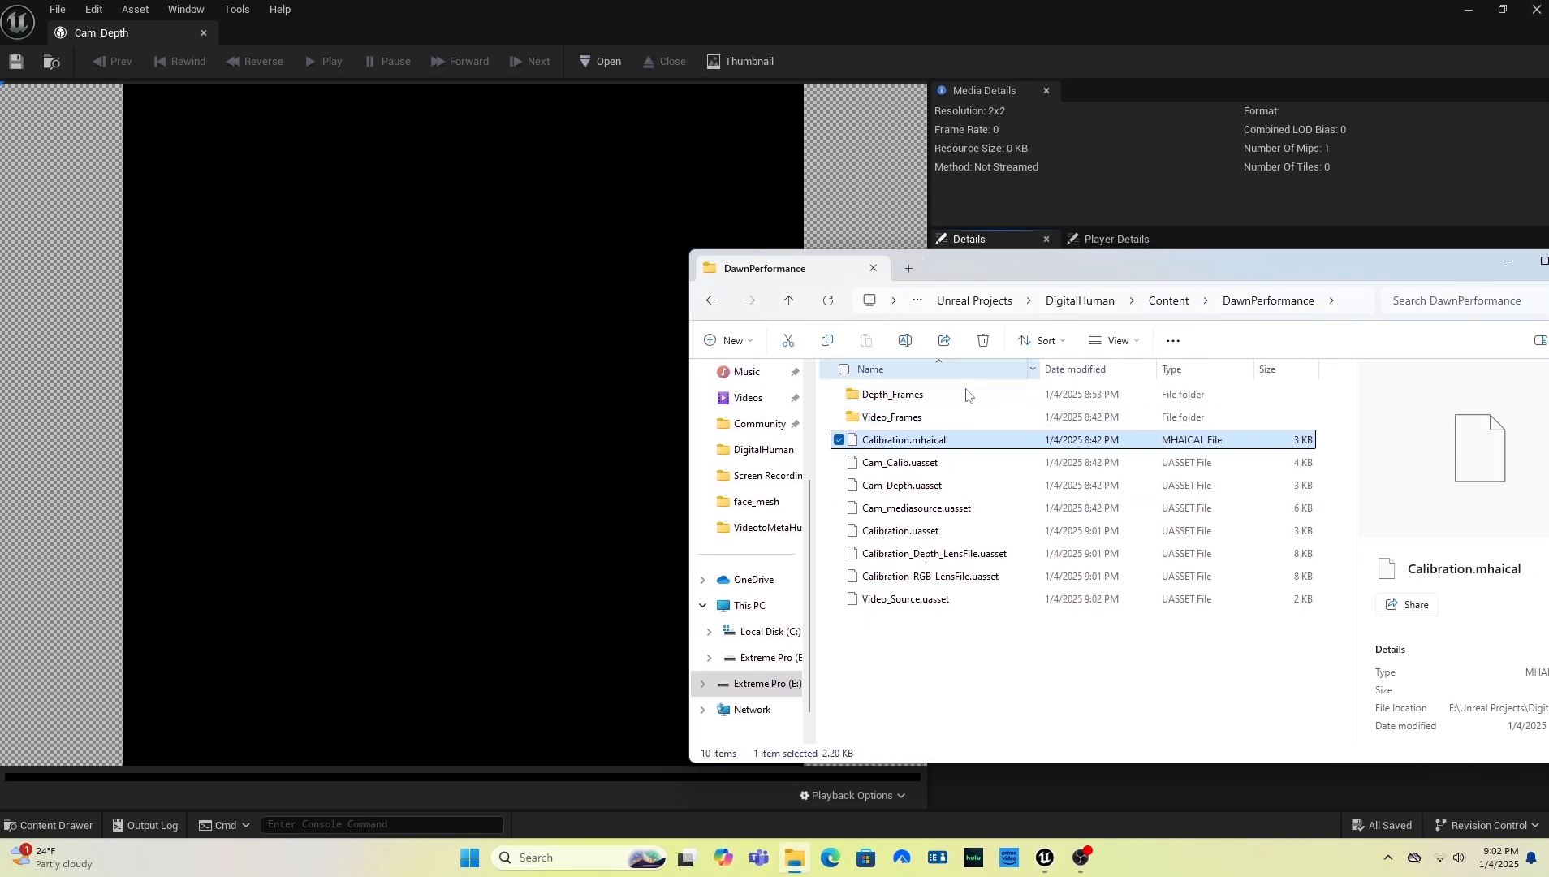
click(925, 397)
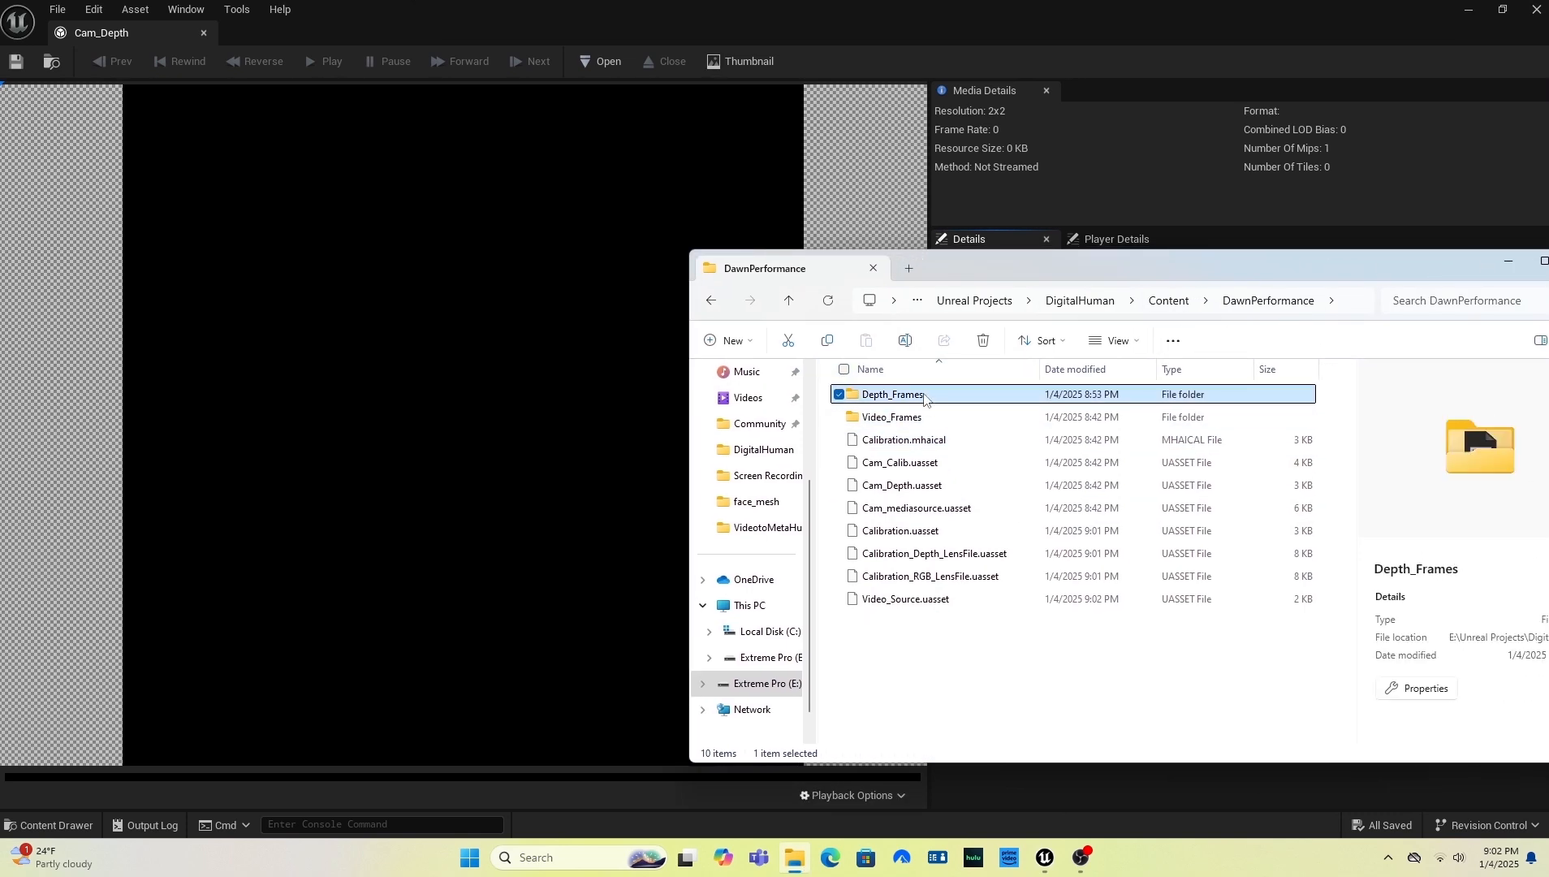
click(1503, 265)
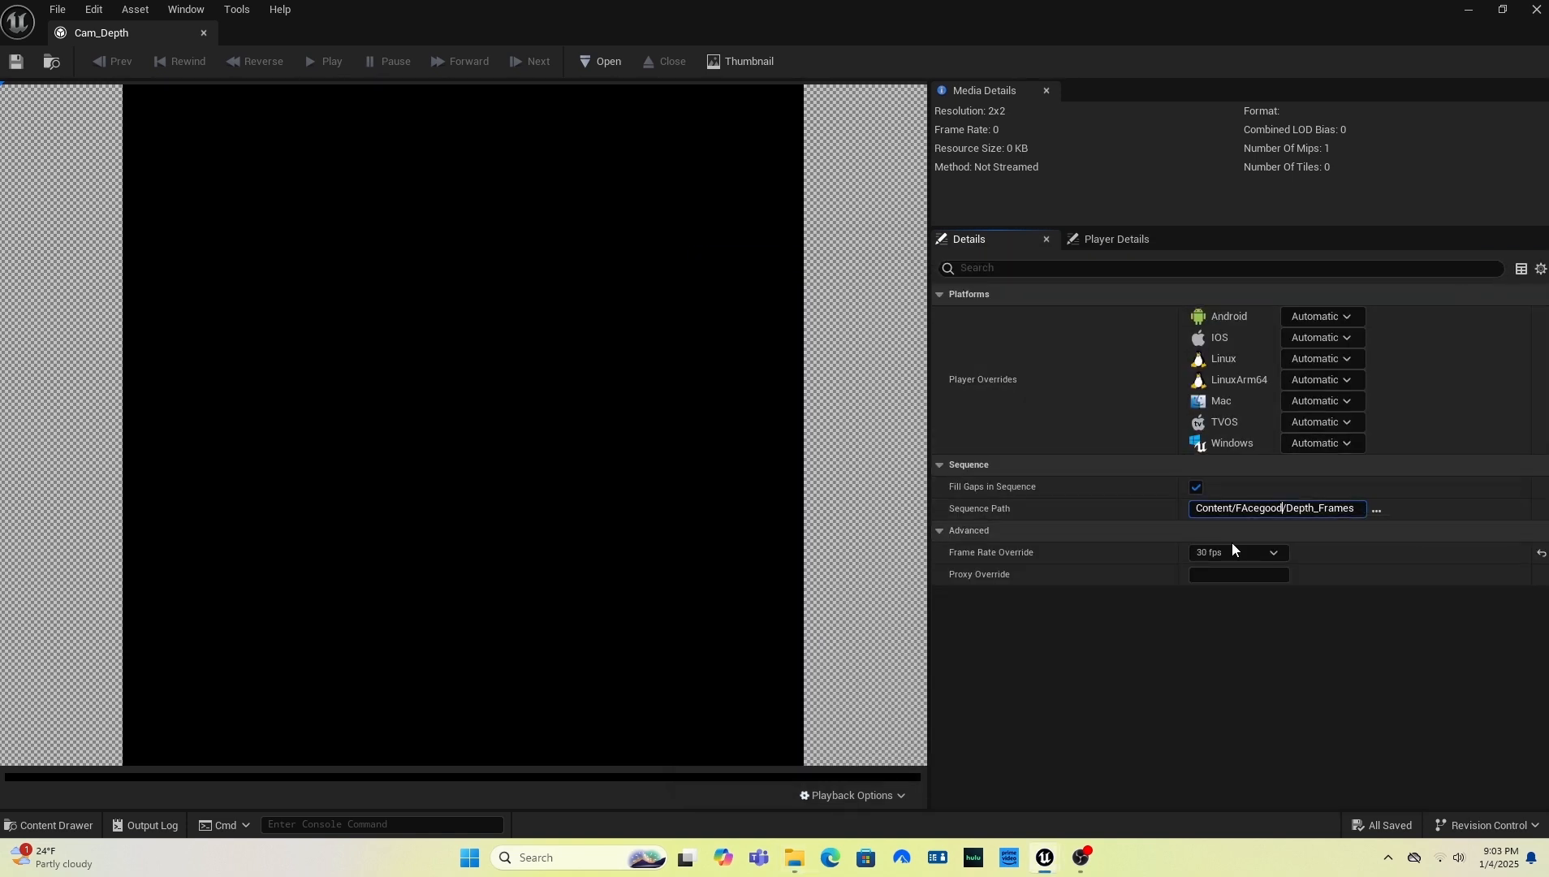
click(796, 857)
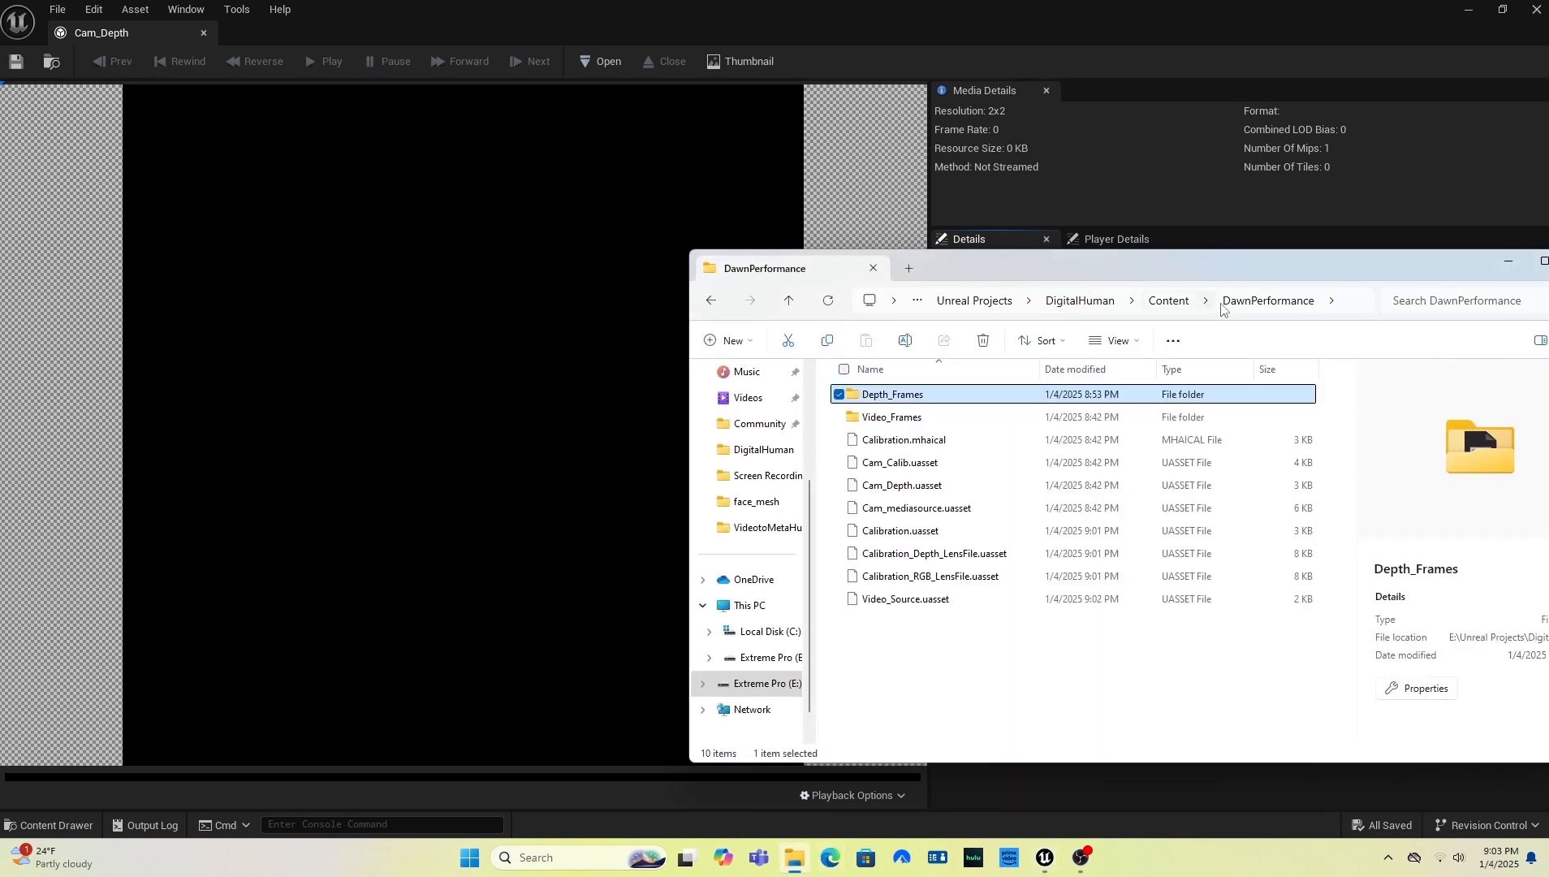
click(1502, 262)
- Replace the parent folder in Cam_Depth's sequence path so it reads Content/DawnPerformance/Depth_Frames
drag(1282, 508, 1239, 509)
text(Daw)
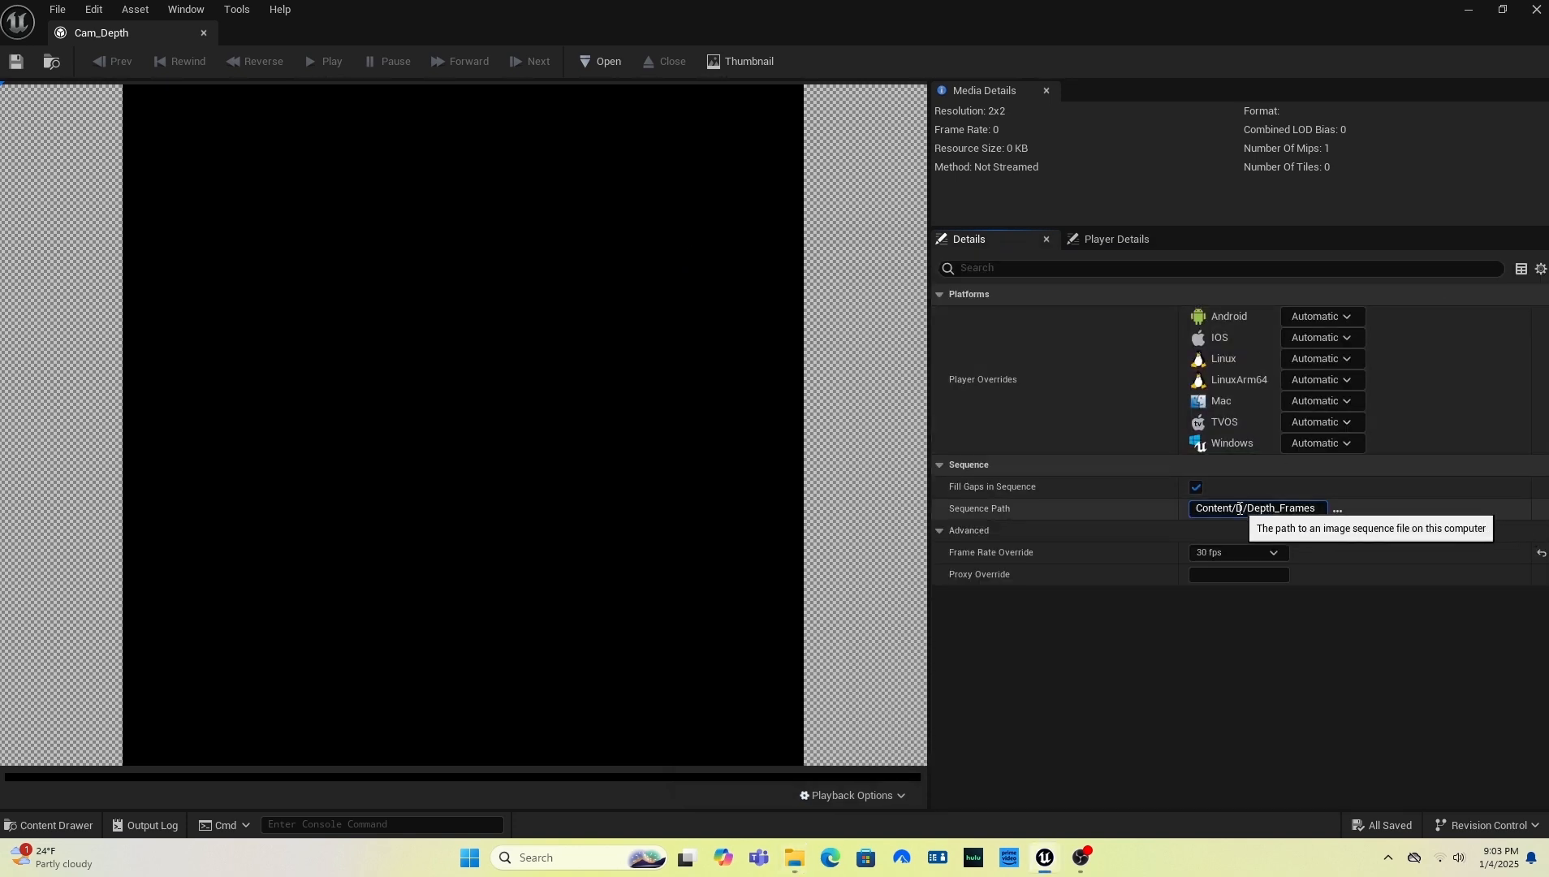
text(nPerforma)
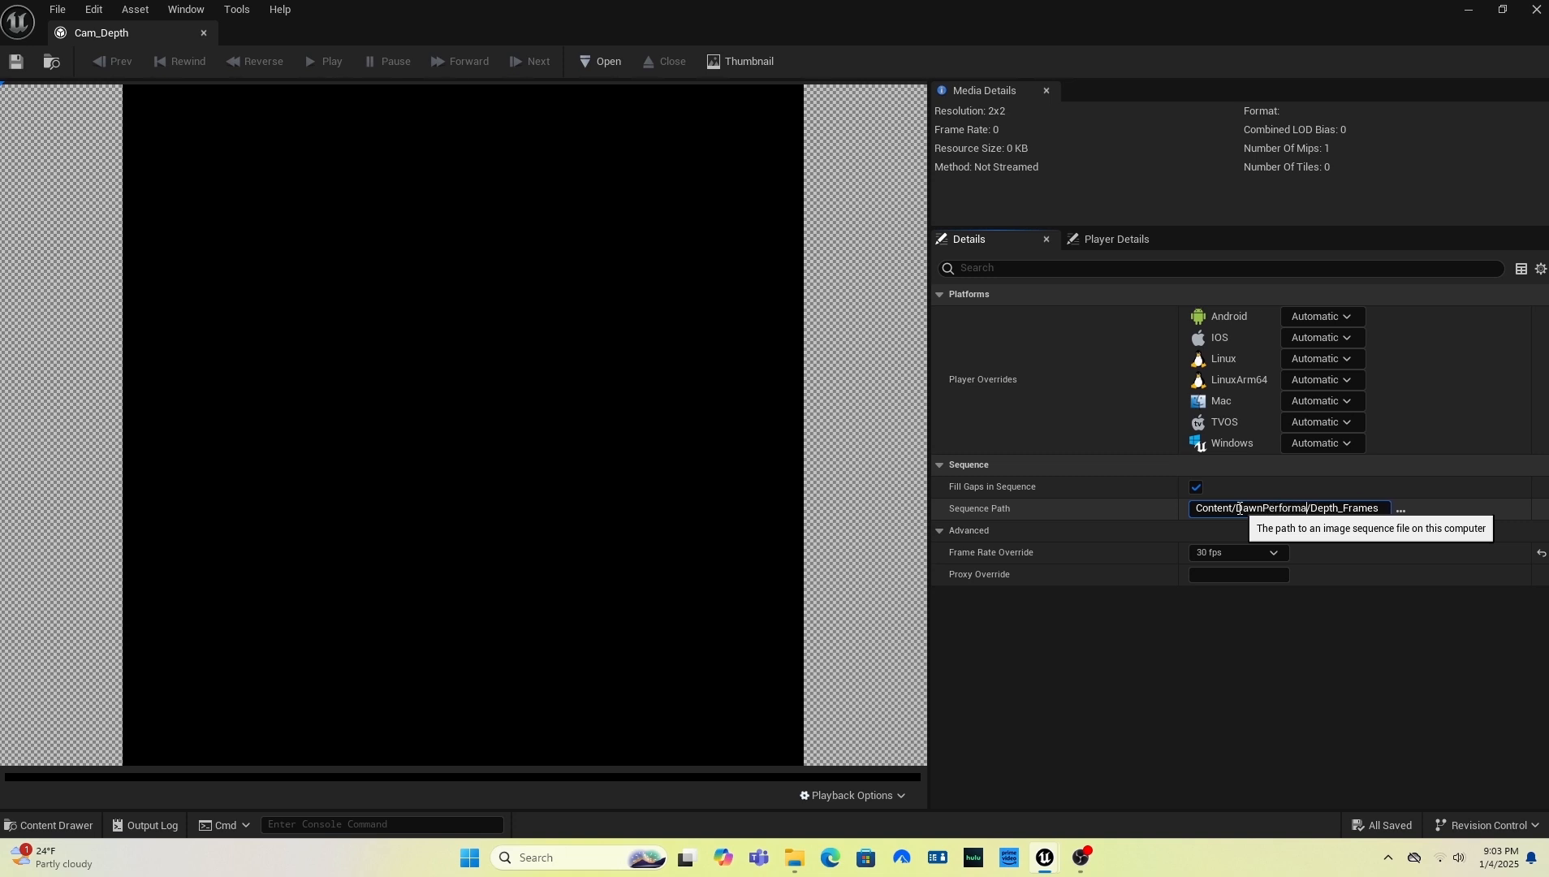
text(nce)
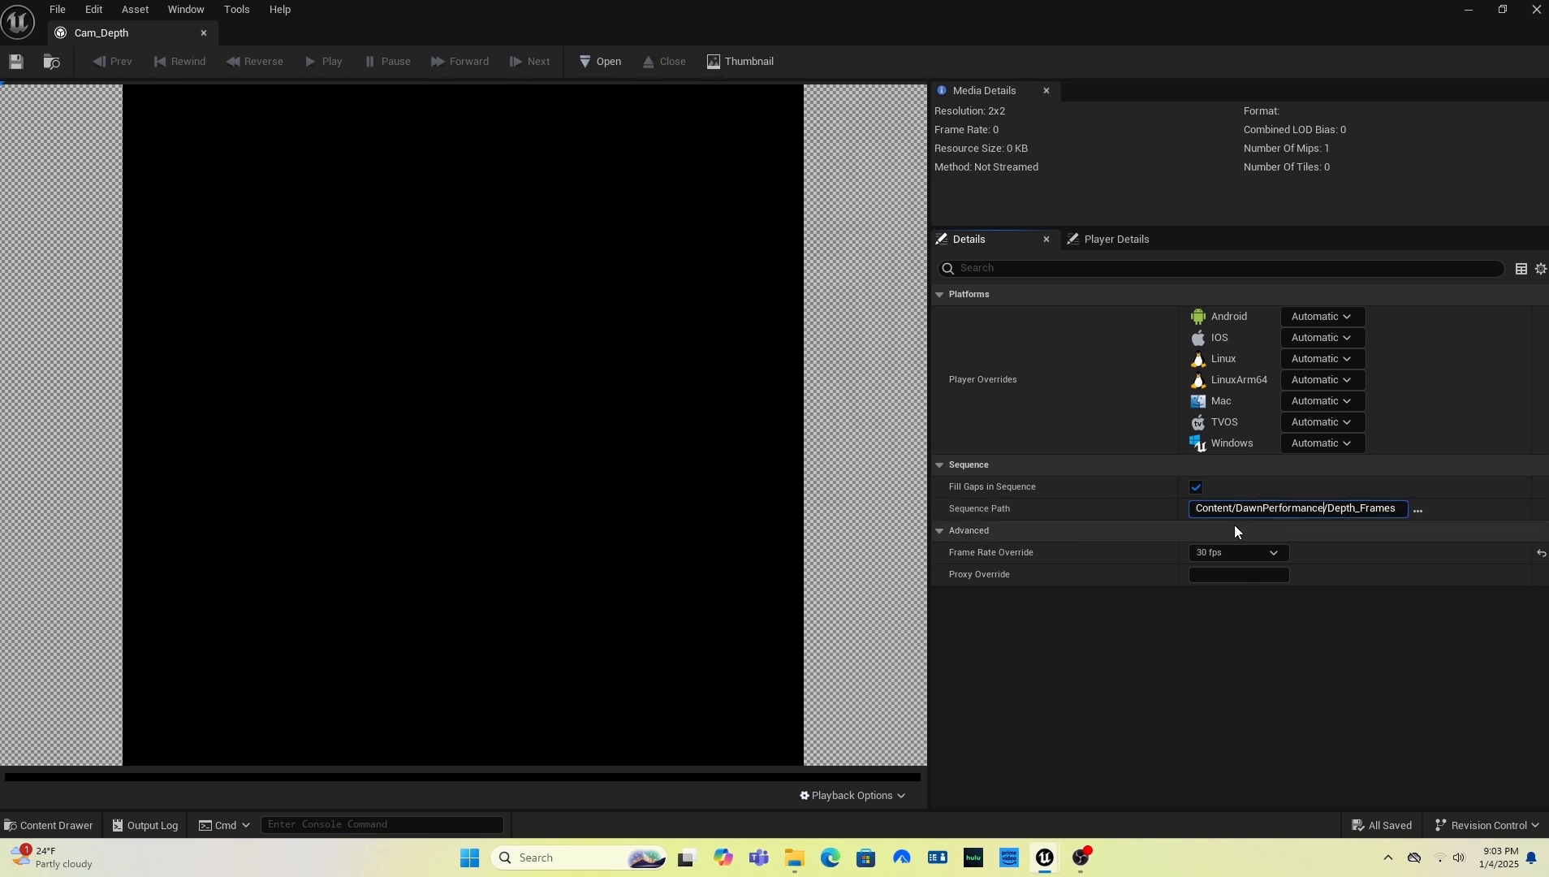
- Copy the Content/DawnPerformance/ portion of Cam_Depth's sequence path
drag(1199, 510, 1324, 507)
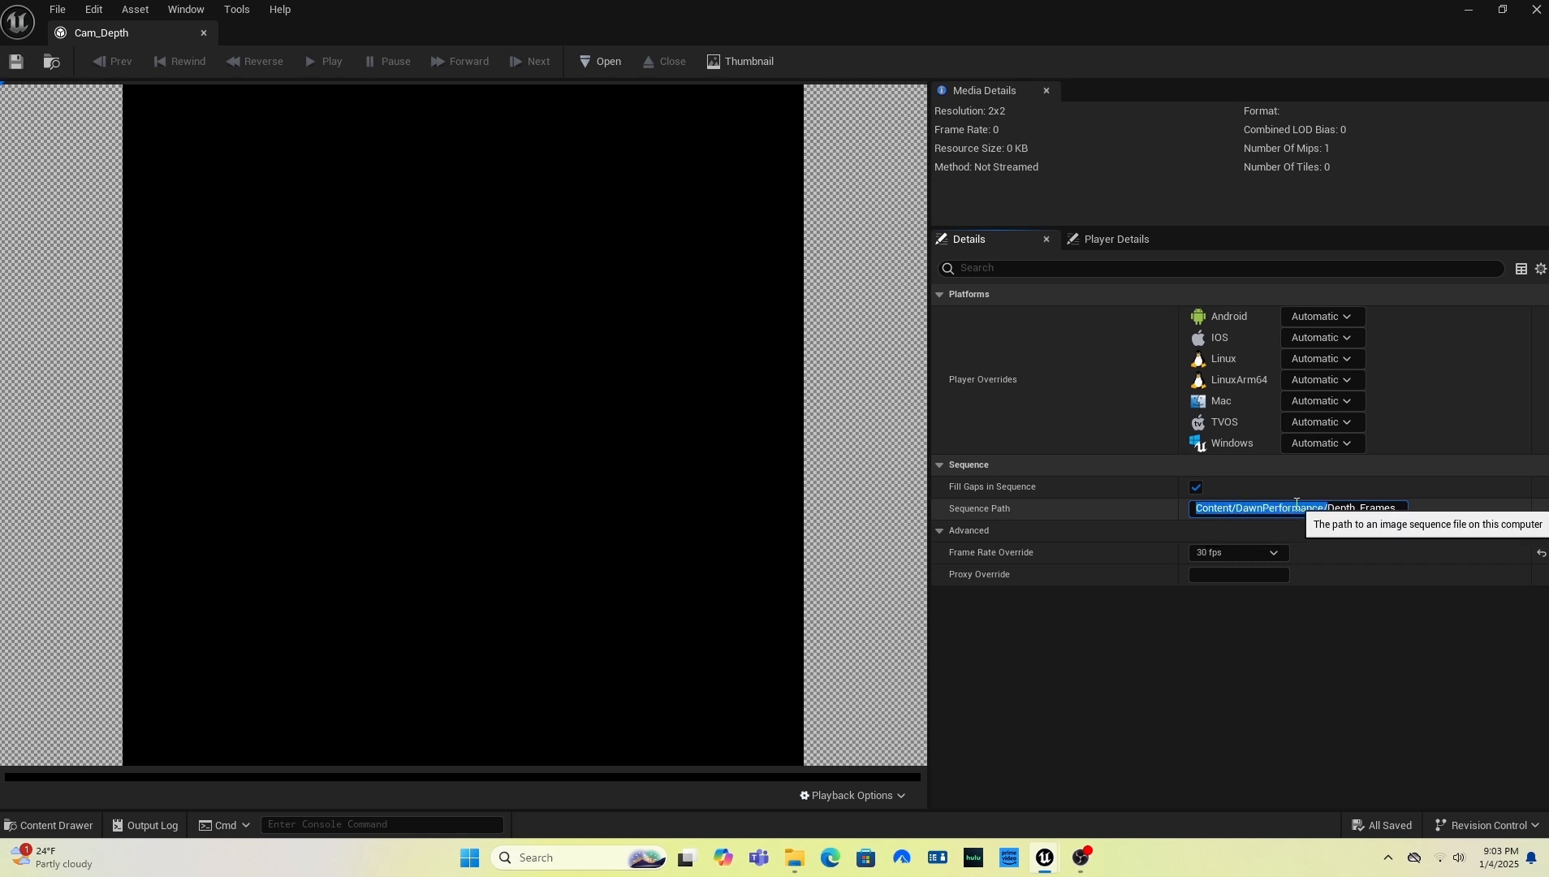
right_click(1291, 510)
click(1343, 580)
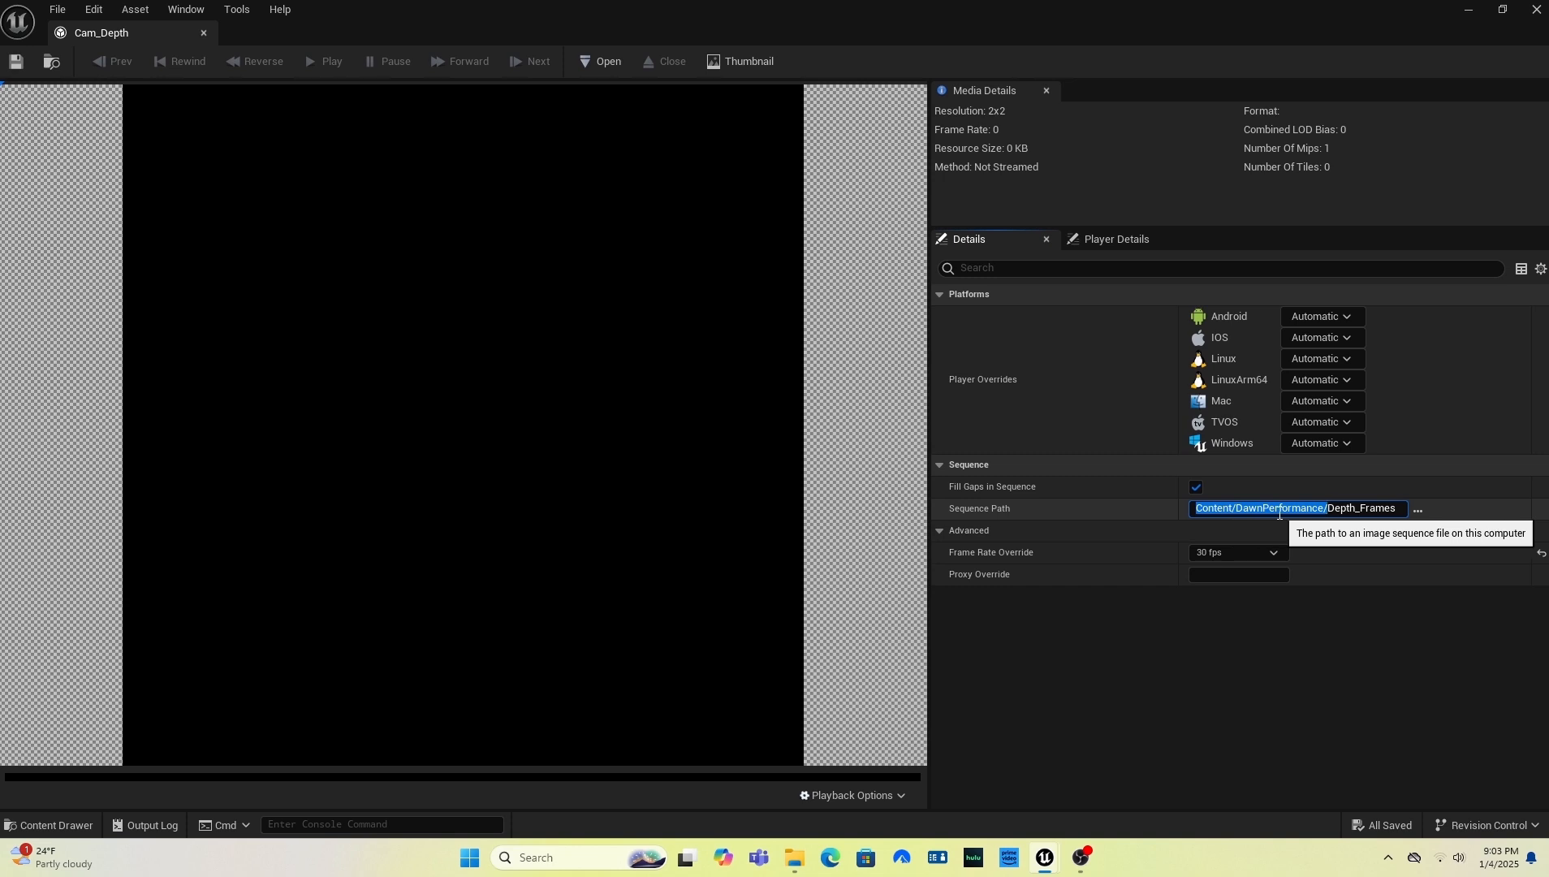
click(1399, 511)
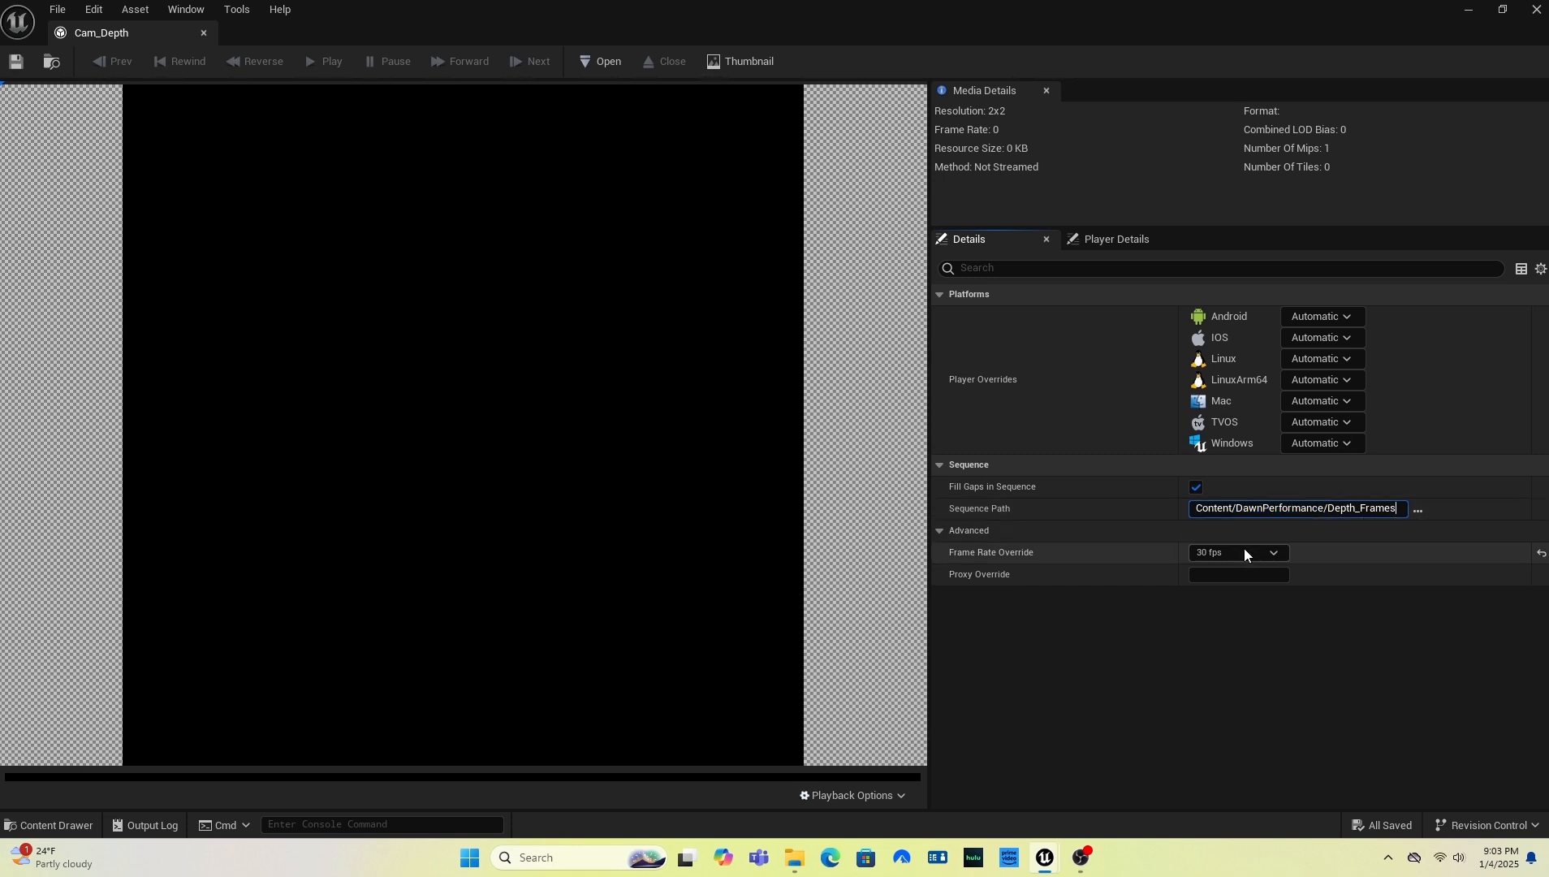
- Load the depth image sequence in Cam_Depth's player, save the asset and close its editor
click(600, 63)
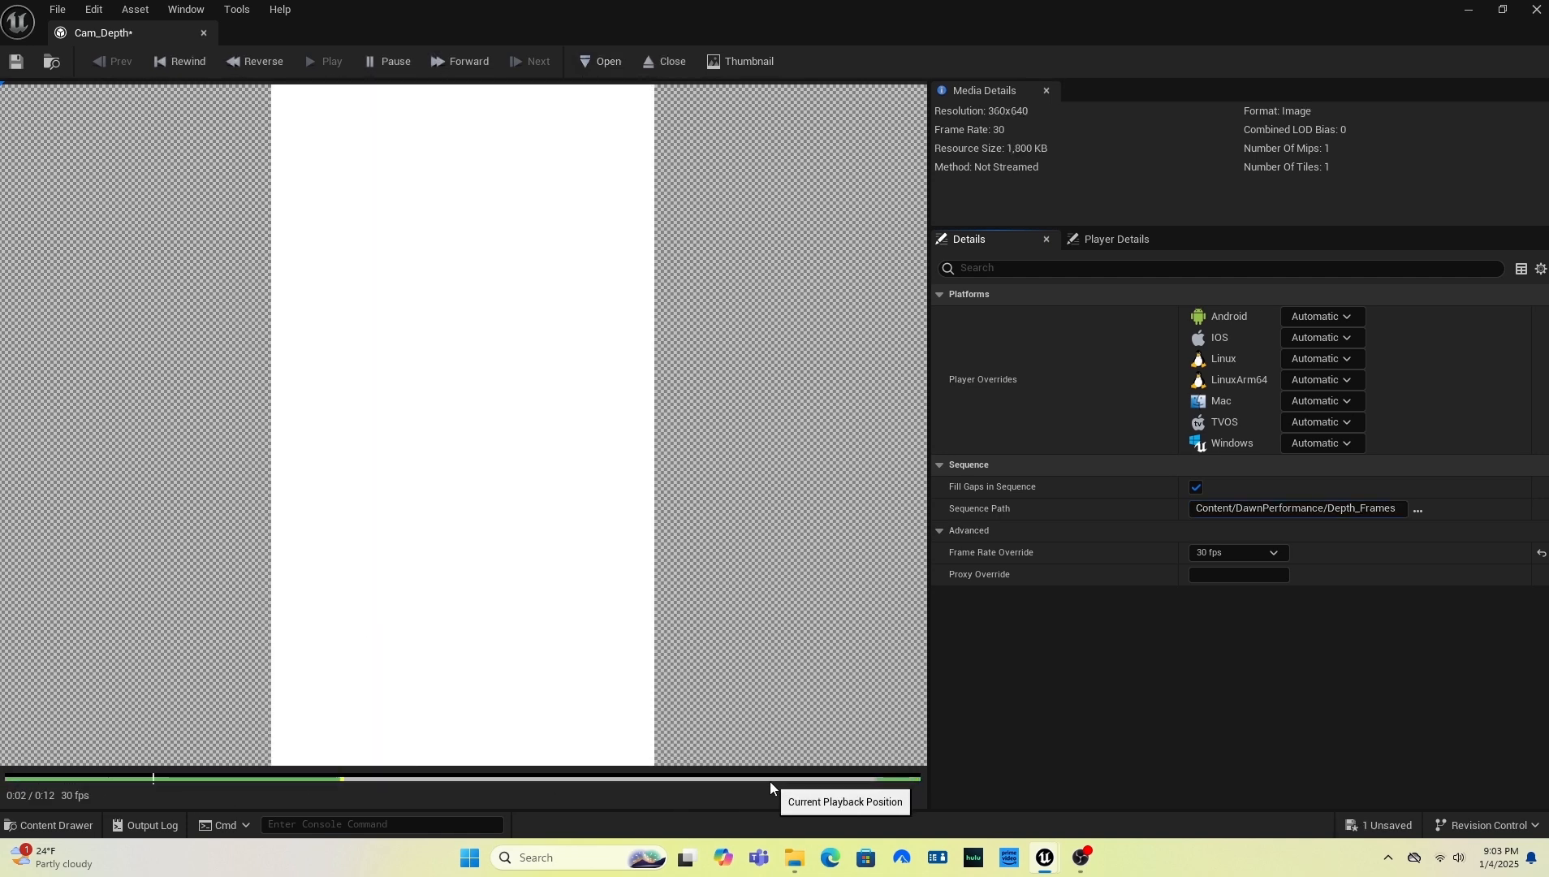
click(11, 57)
click(204, 34)
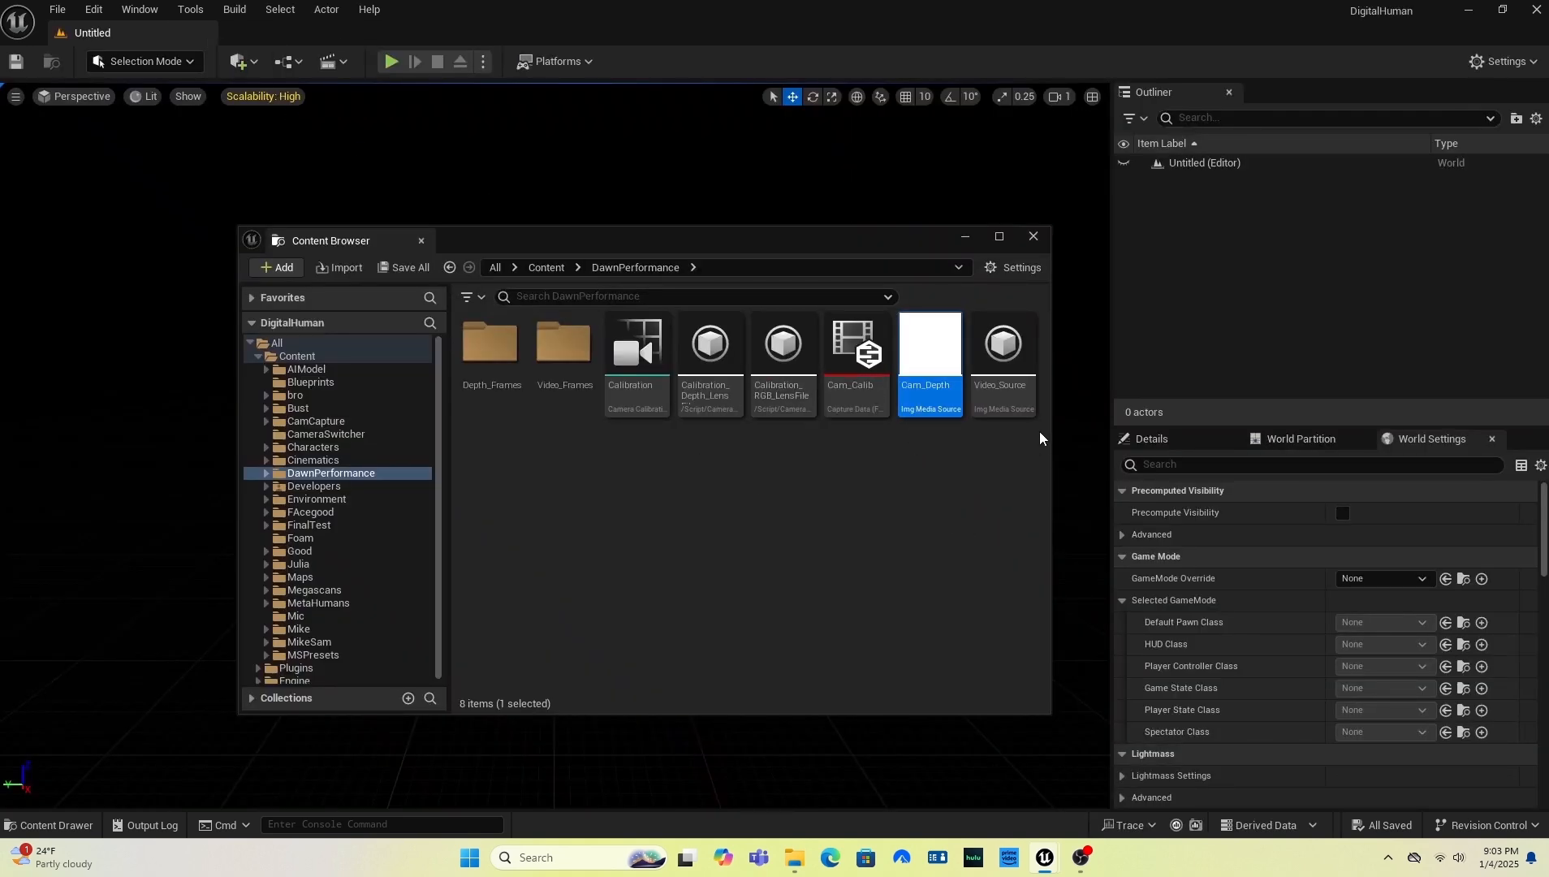
- Open Video_Source and set its sequence path to Content/DawnPerformance/Video_Frames, reusing the copied folder path
double_click(1004, 342)
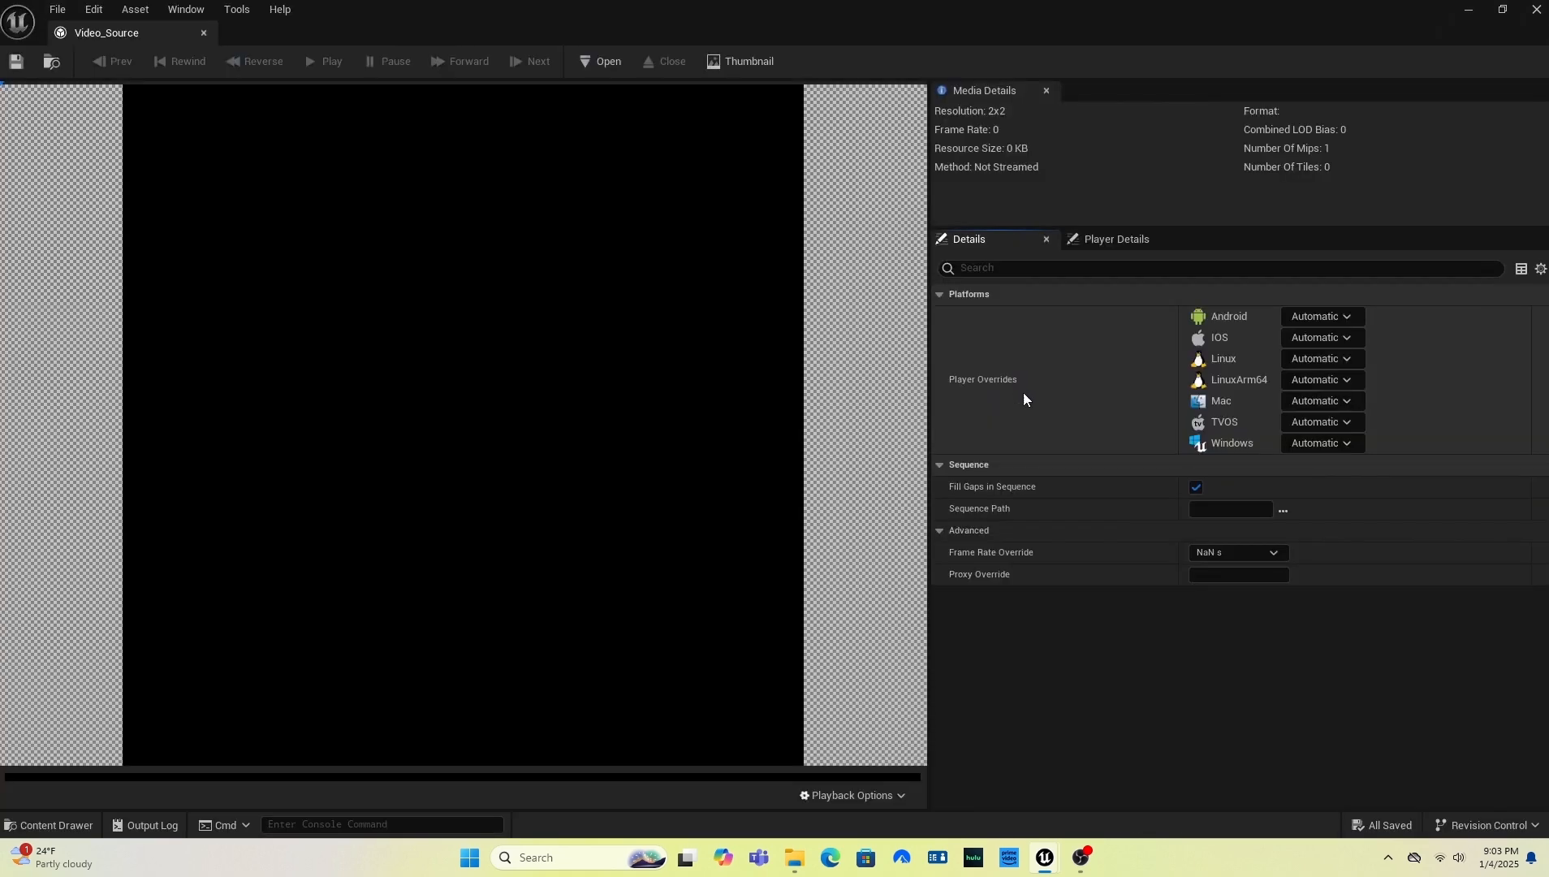
right_click(1205, 508)
click(1236, 556)
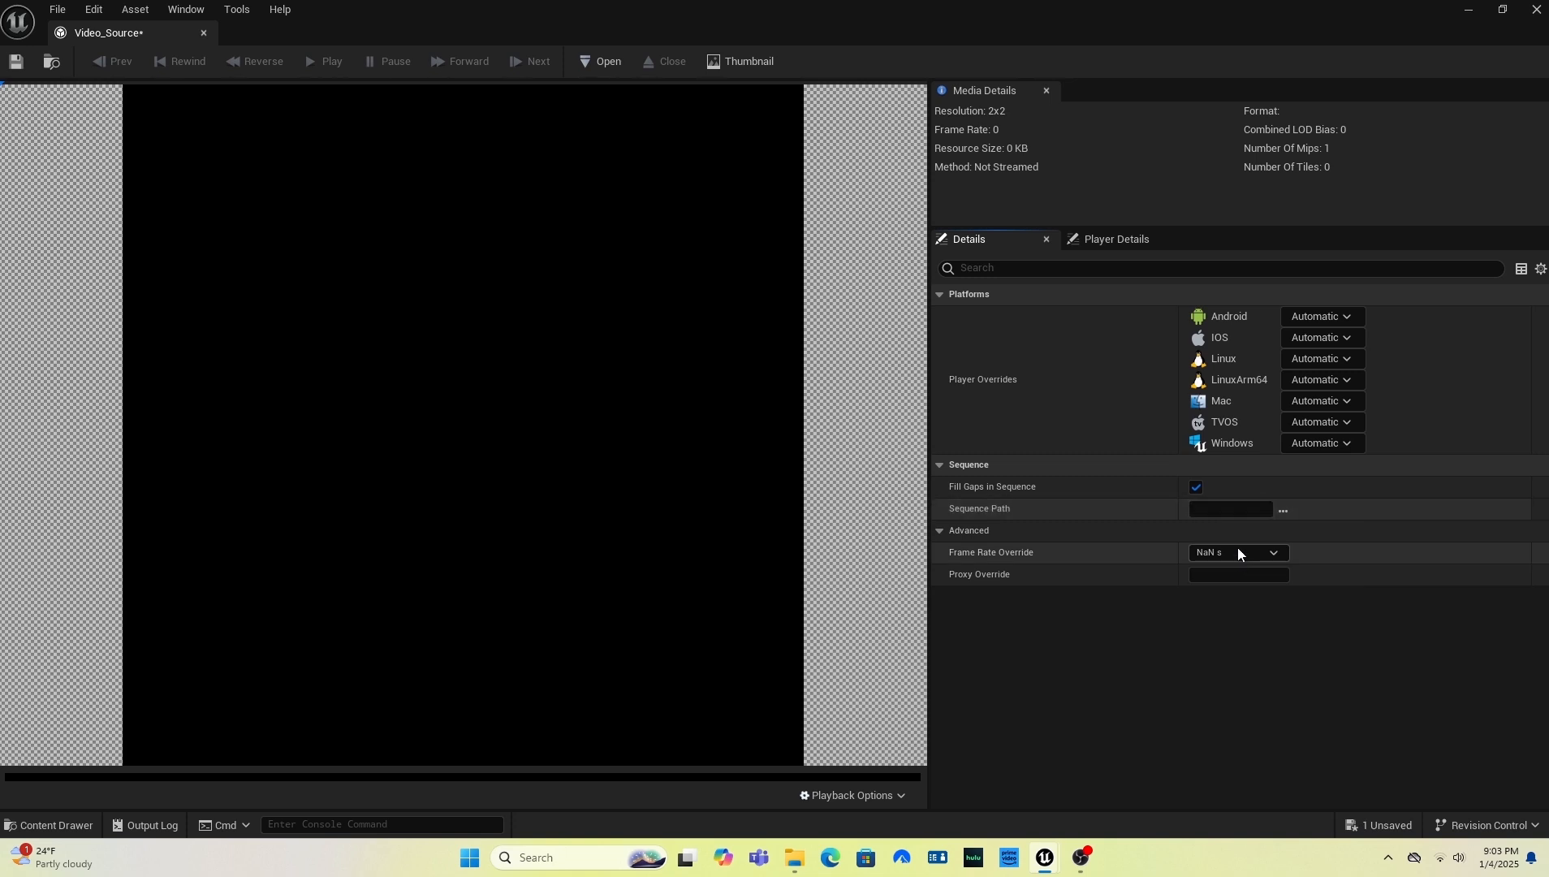
right_click(1224, 511)
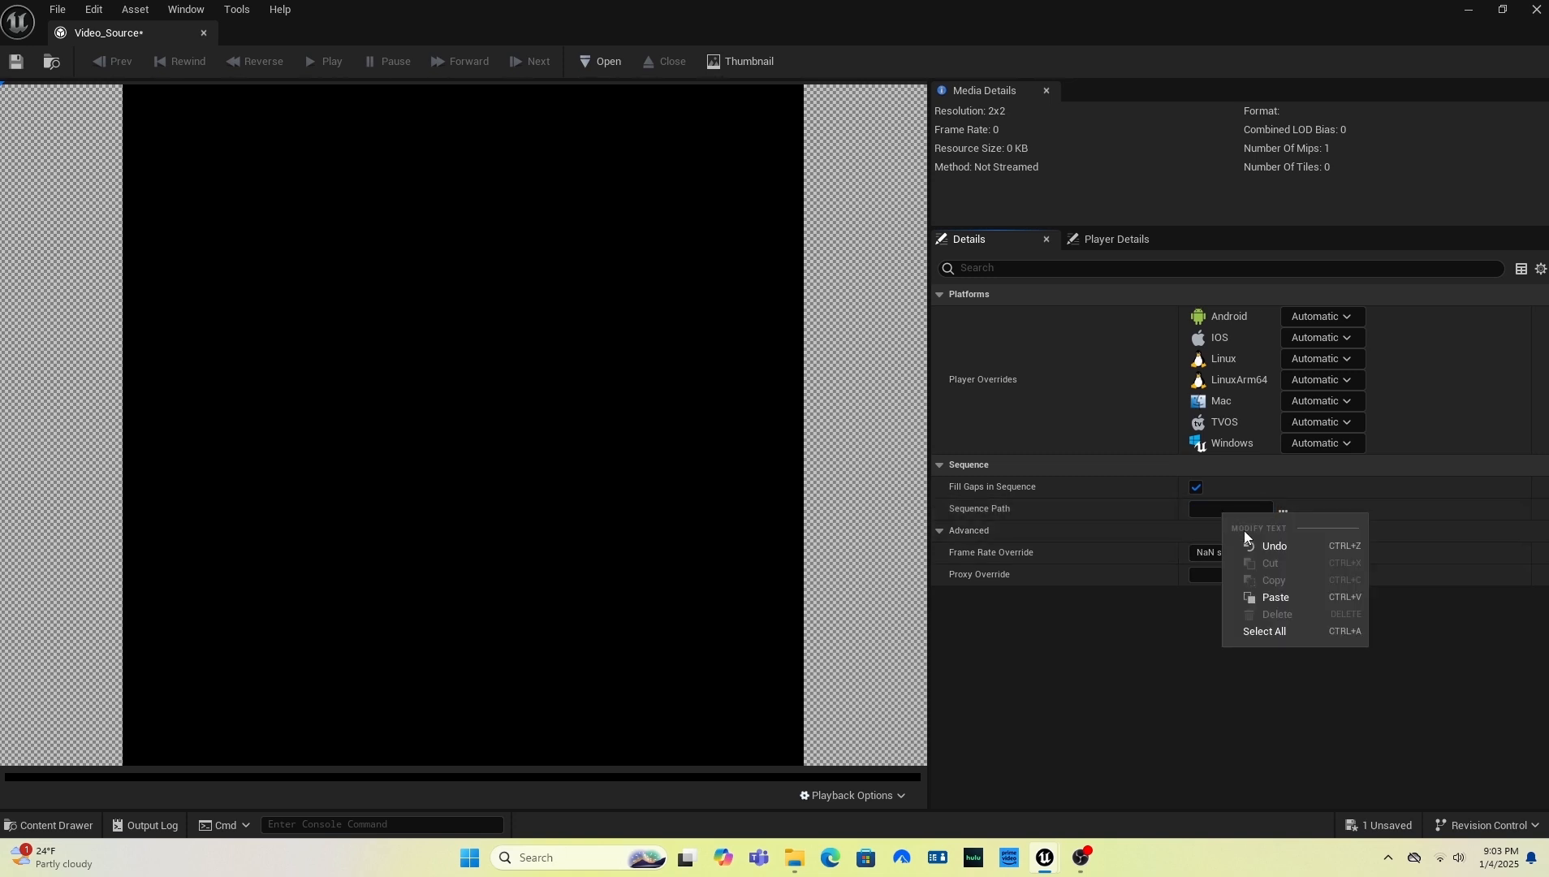
click(1276, 599)
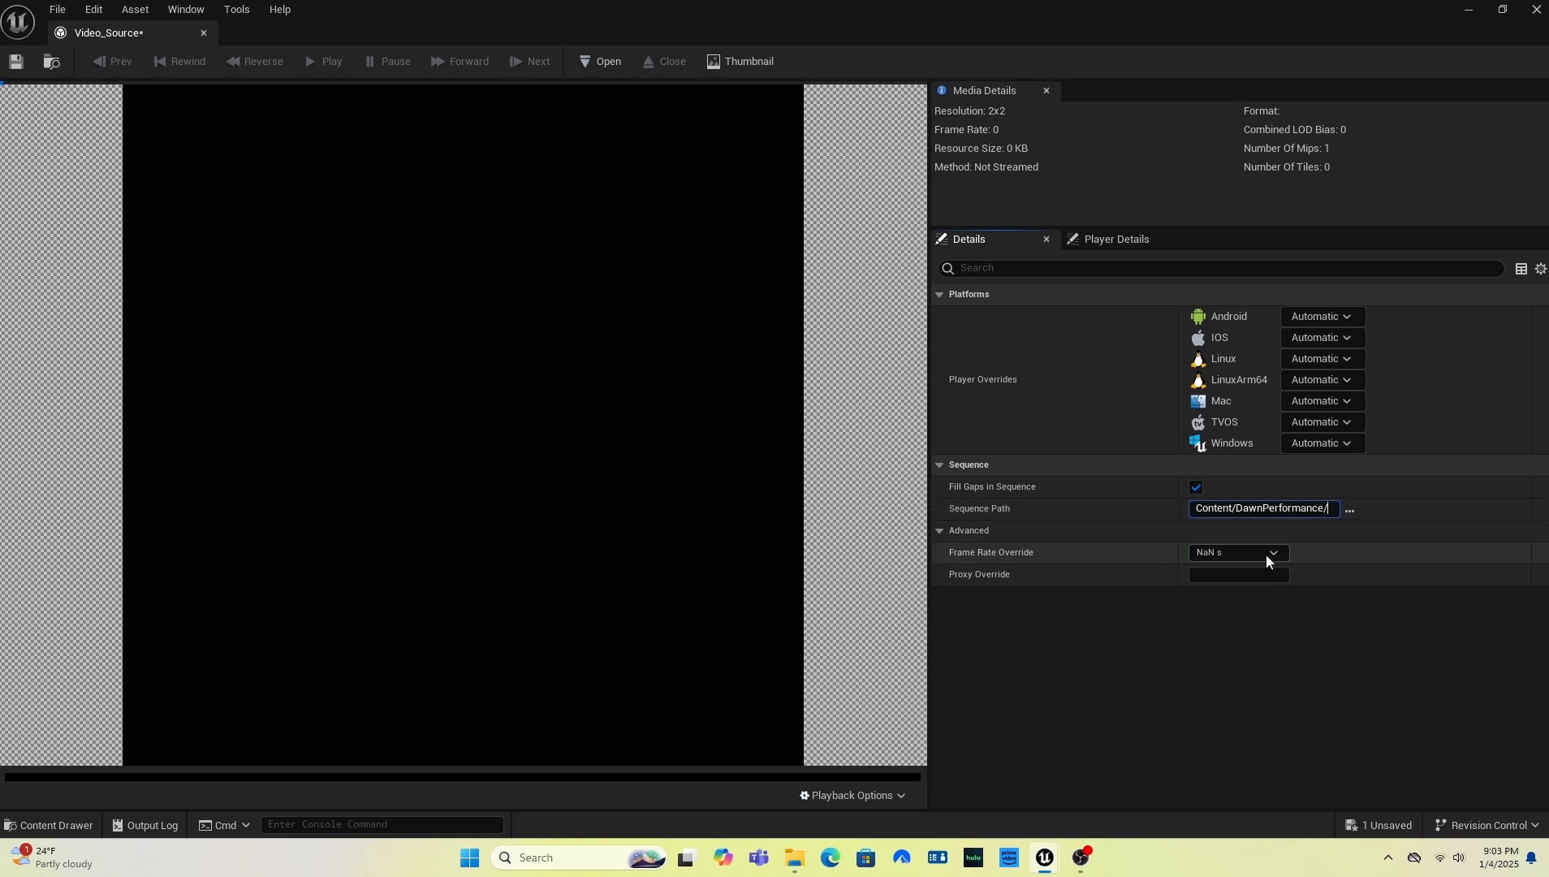
text(Ve)
key(BackSpace)
text(ideo_Frames)
- Set Video_Source's frame rate override to 30 fps and collapse the advanced sequence settings
click(1217, 552)
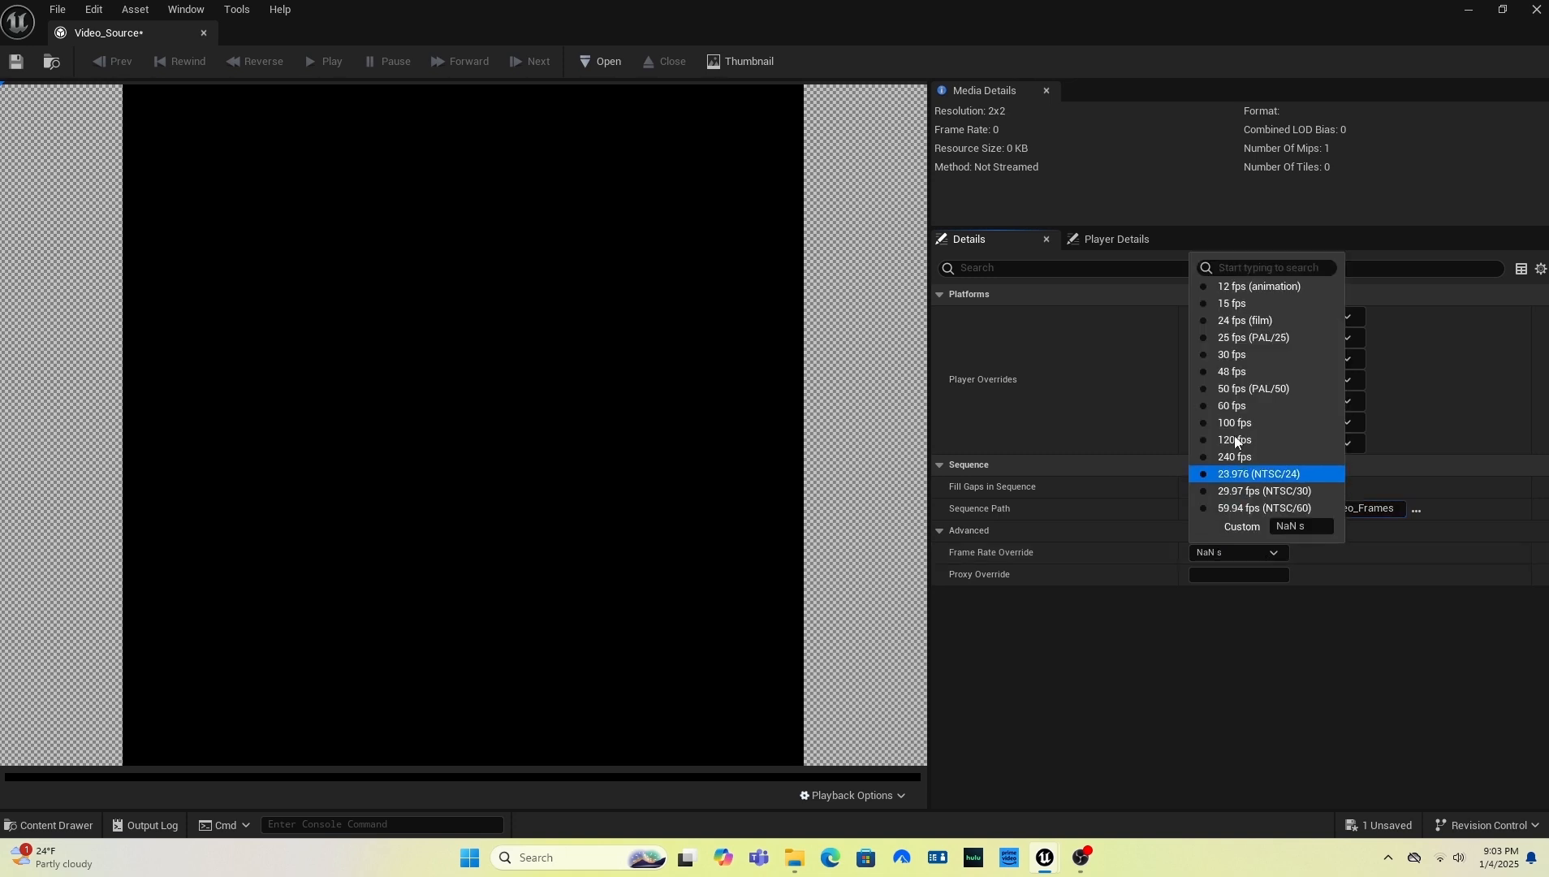
click(1233, 355)
click(1380, 536)
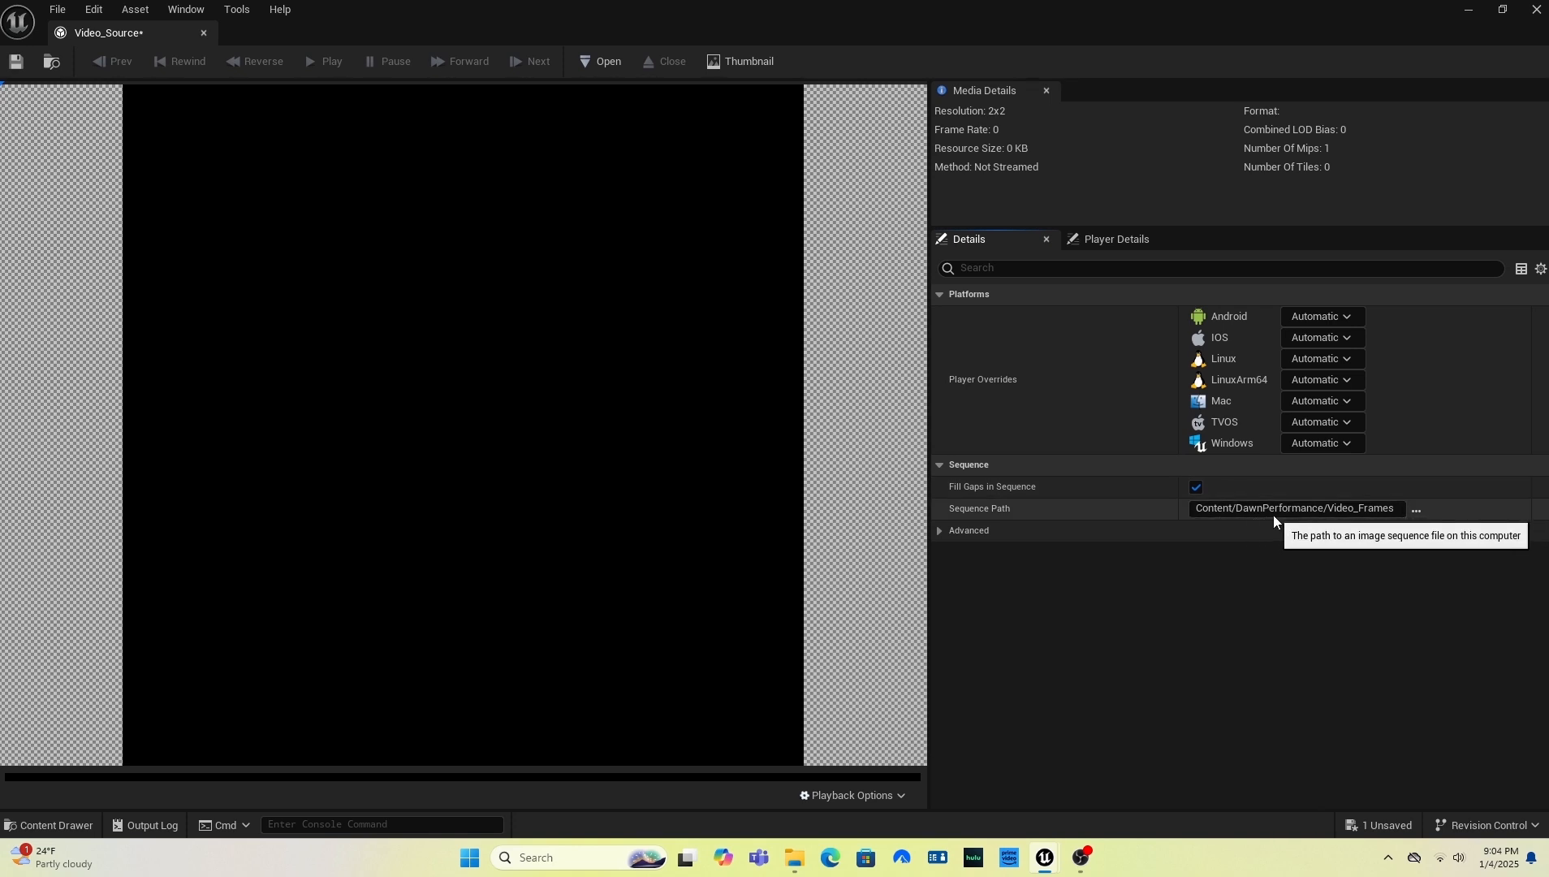
- Check the frames folder in File Explorer, load the video sequence in Video_Source, and save and close the asset
click(795, 858)
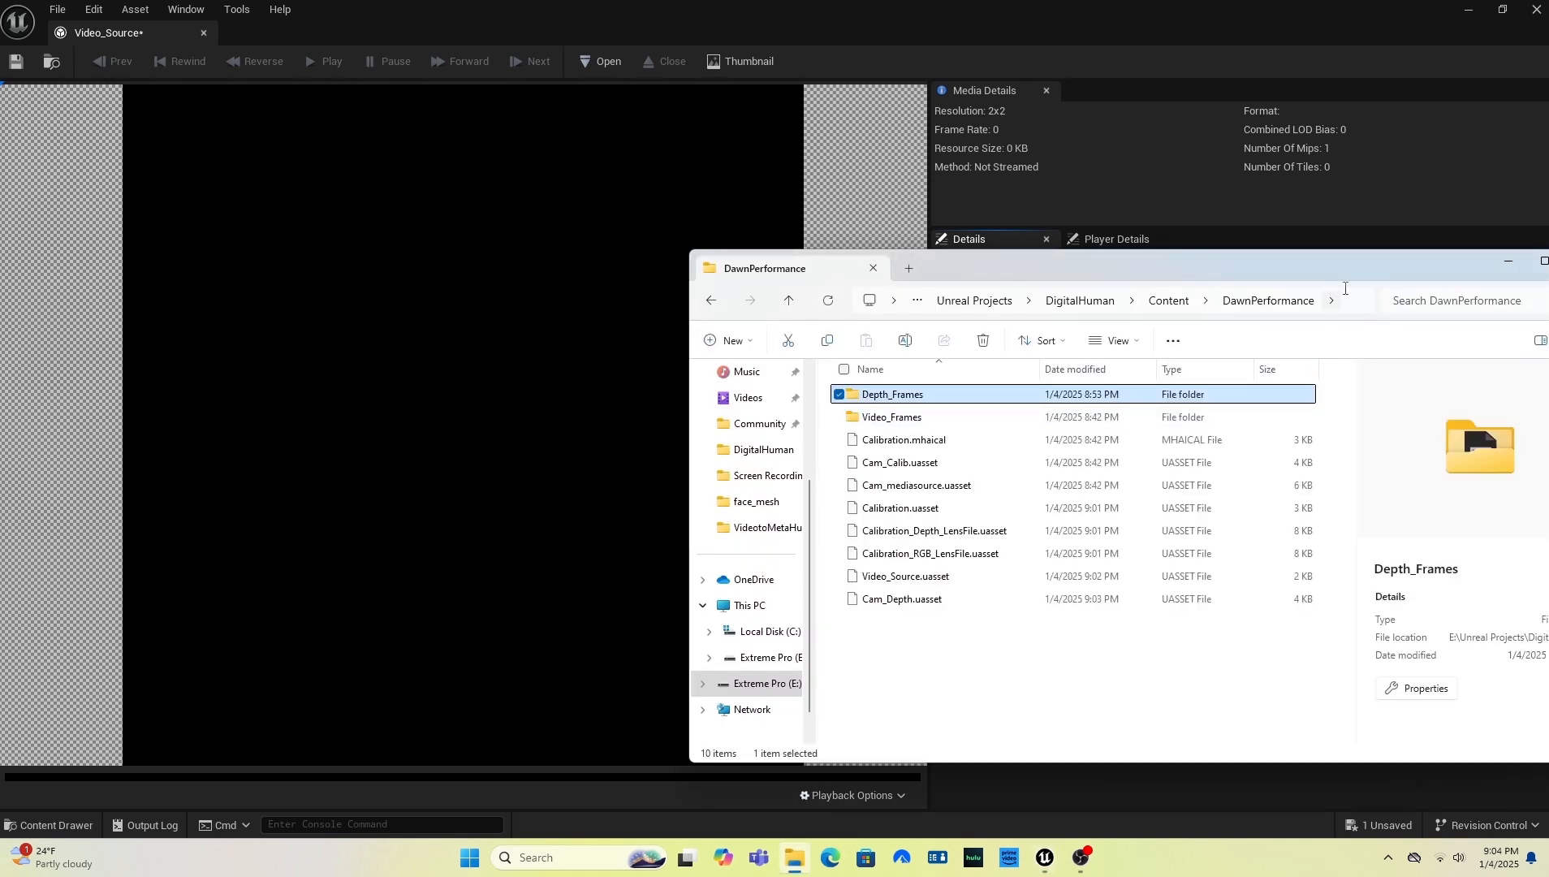
click(1507, 263)
click(601, 60)
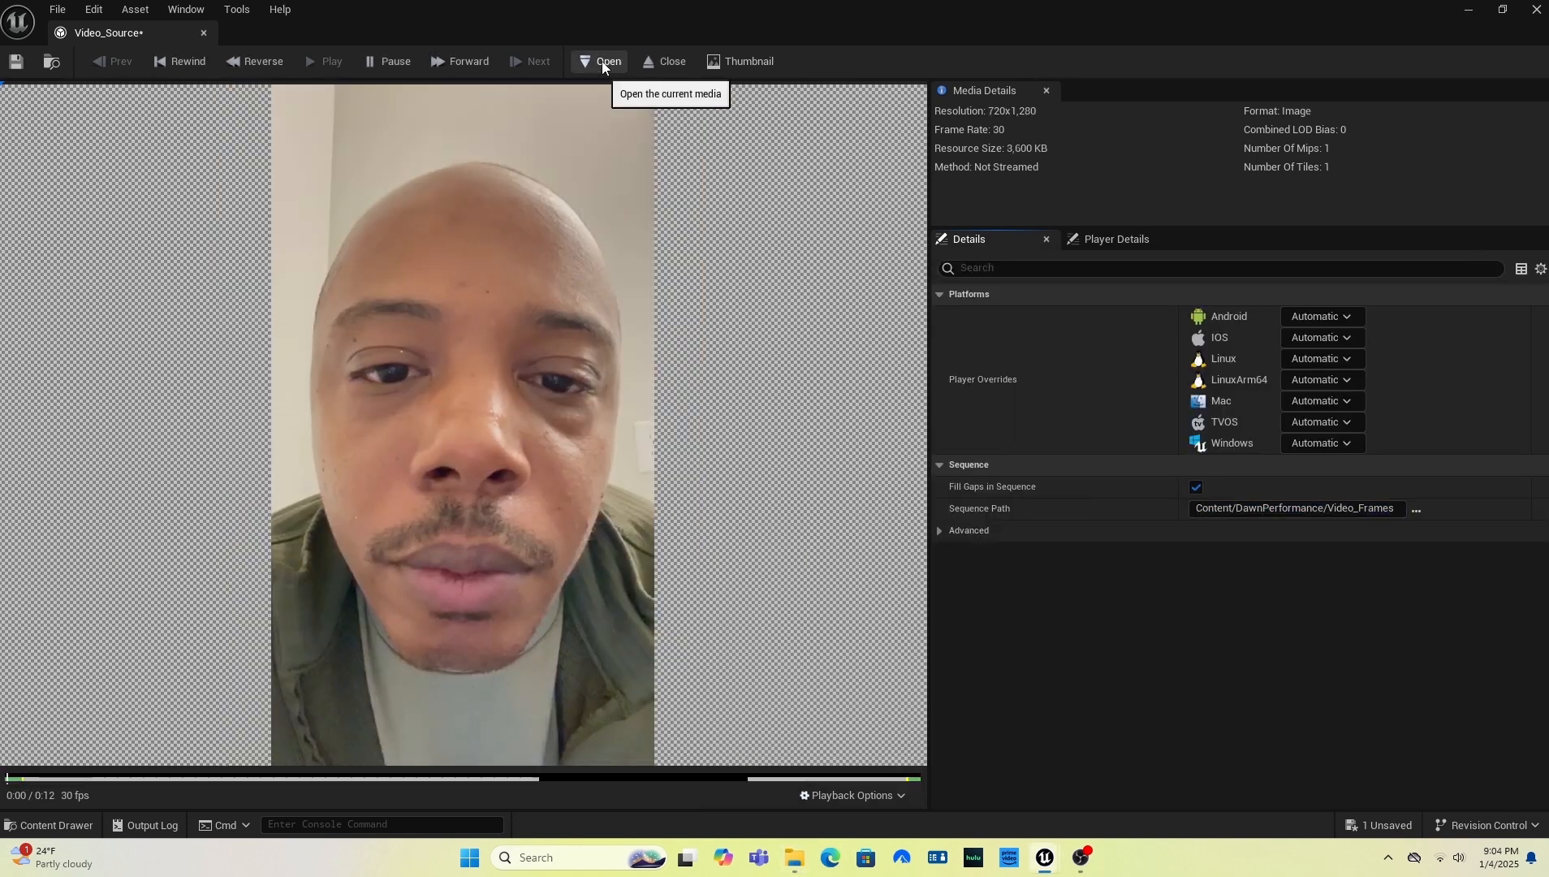
click(11, 63)
click(203, 32)
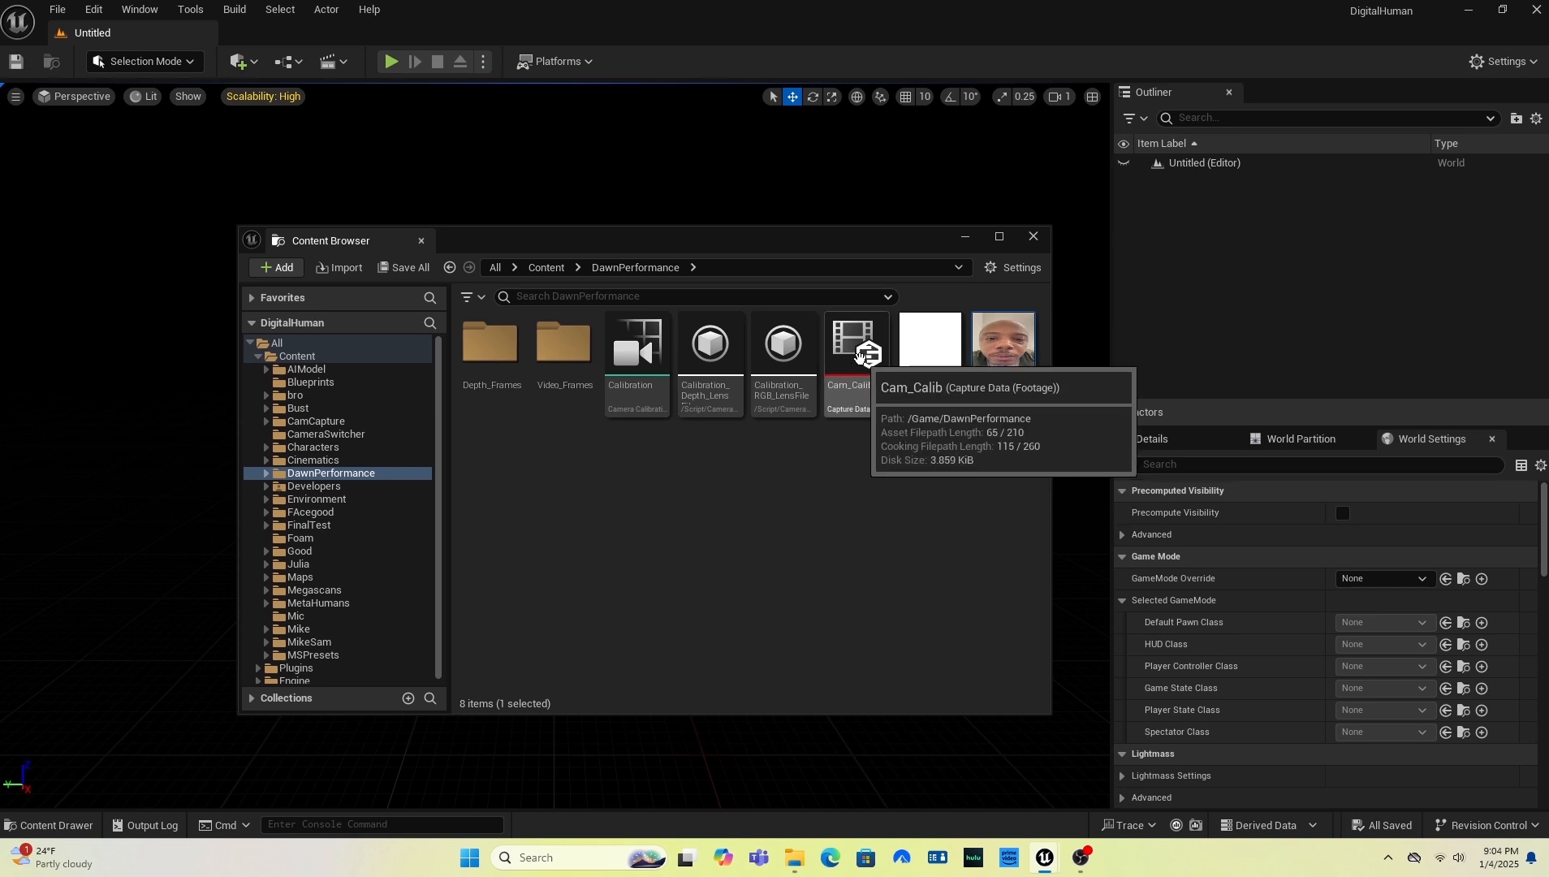
- Open Cam_Calib and assign Video_Source as its image sequence and Cam_Depth as its depth sequence from the DawnPerformance folder
double_click(856, 389)
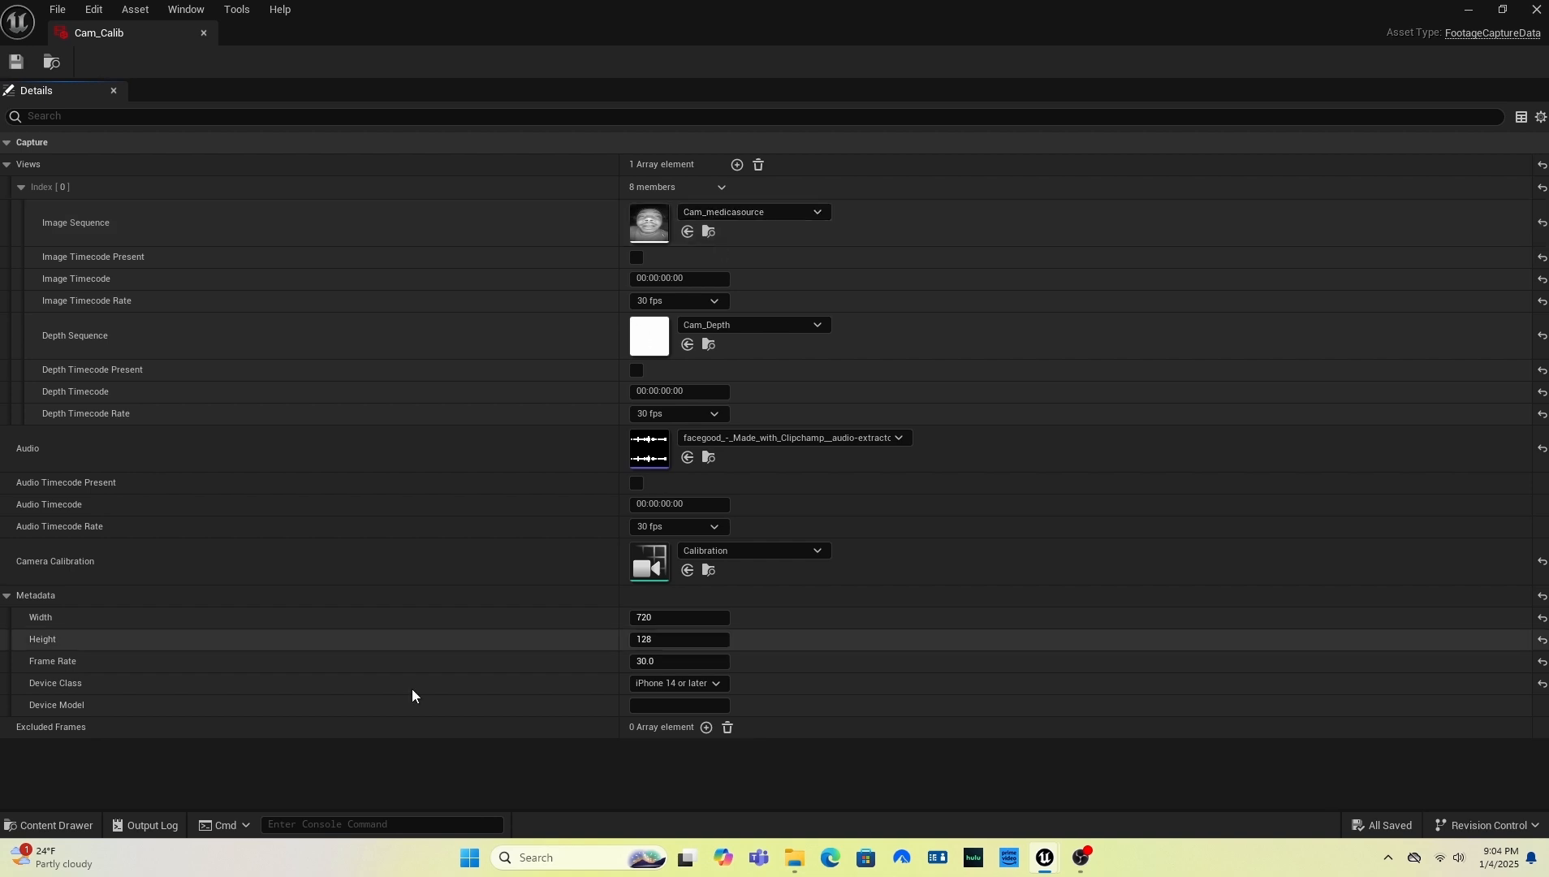
click(97, 826)
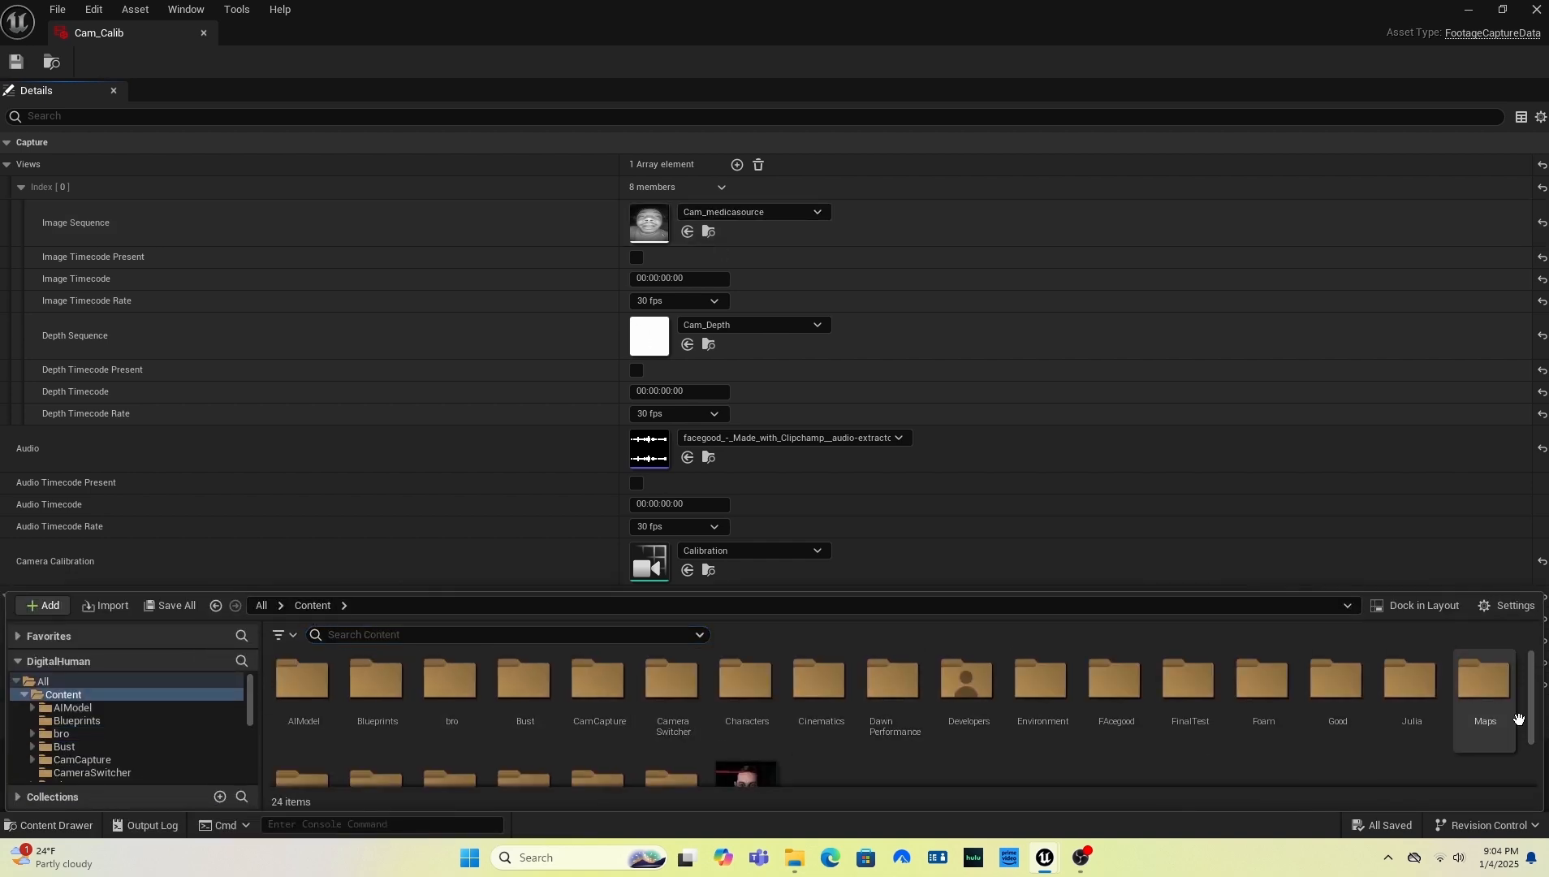
scroll(1528, 712, down, 1)
double_click(892, 690)
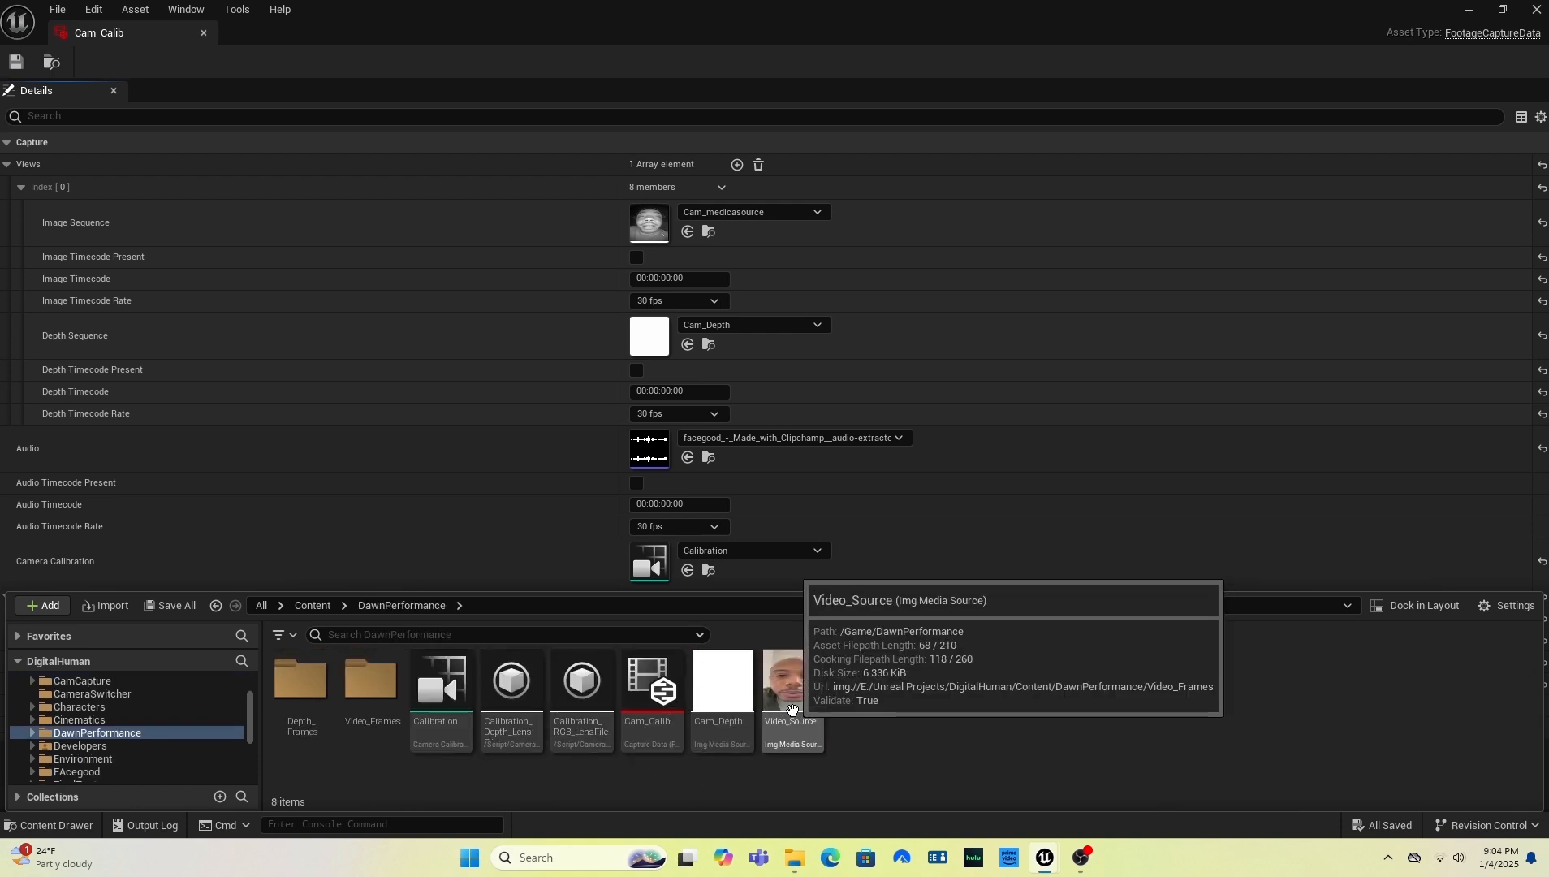
drag(792, 710, 650, 226)
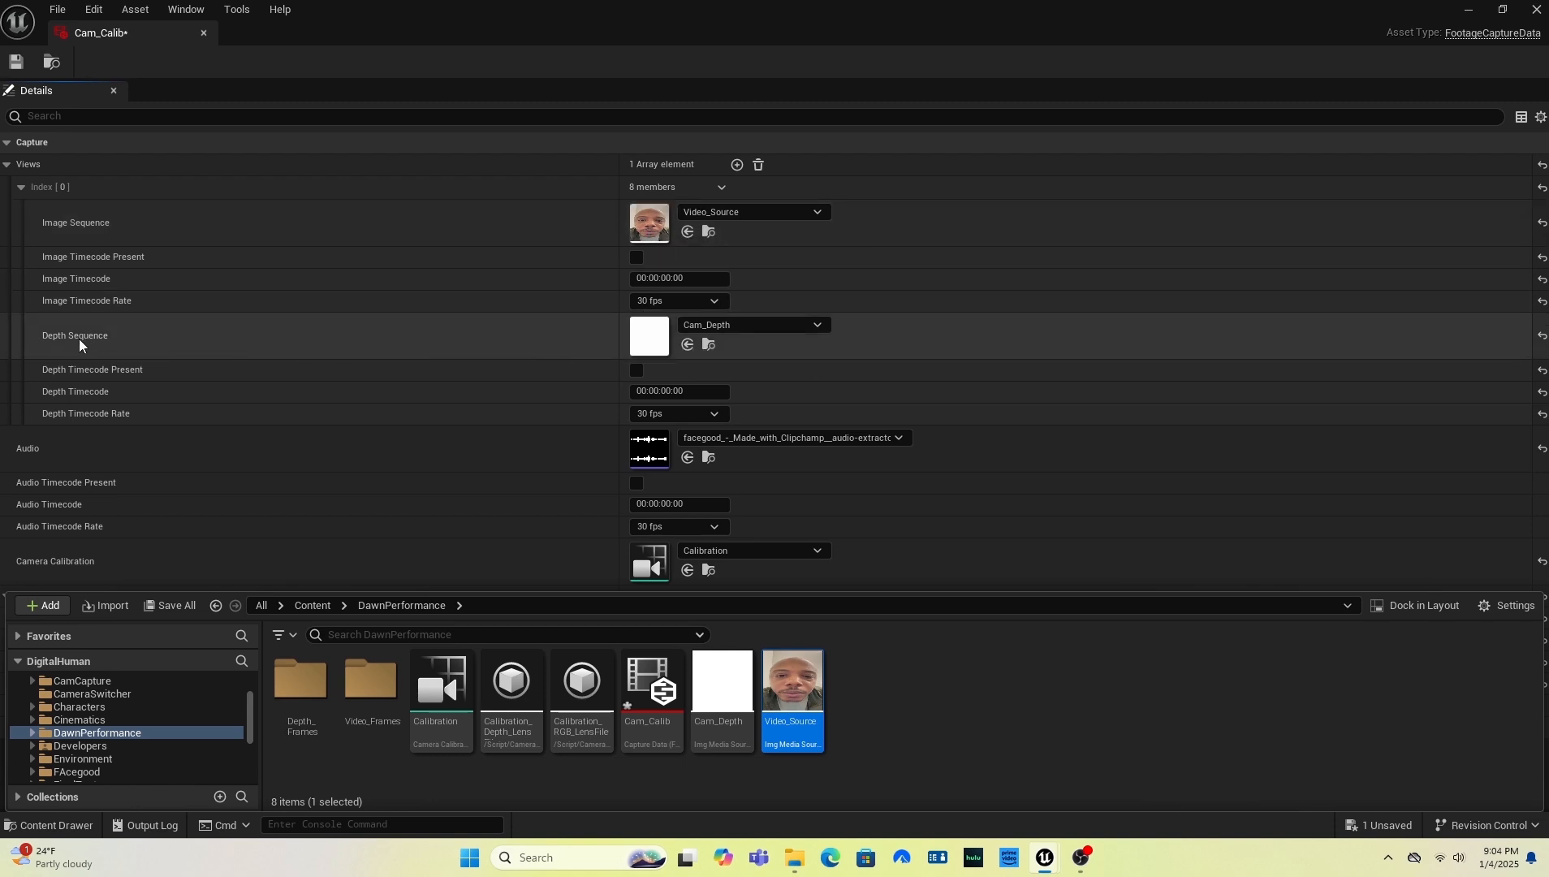
drag(722, 682, 656, 335)
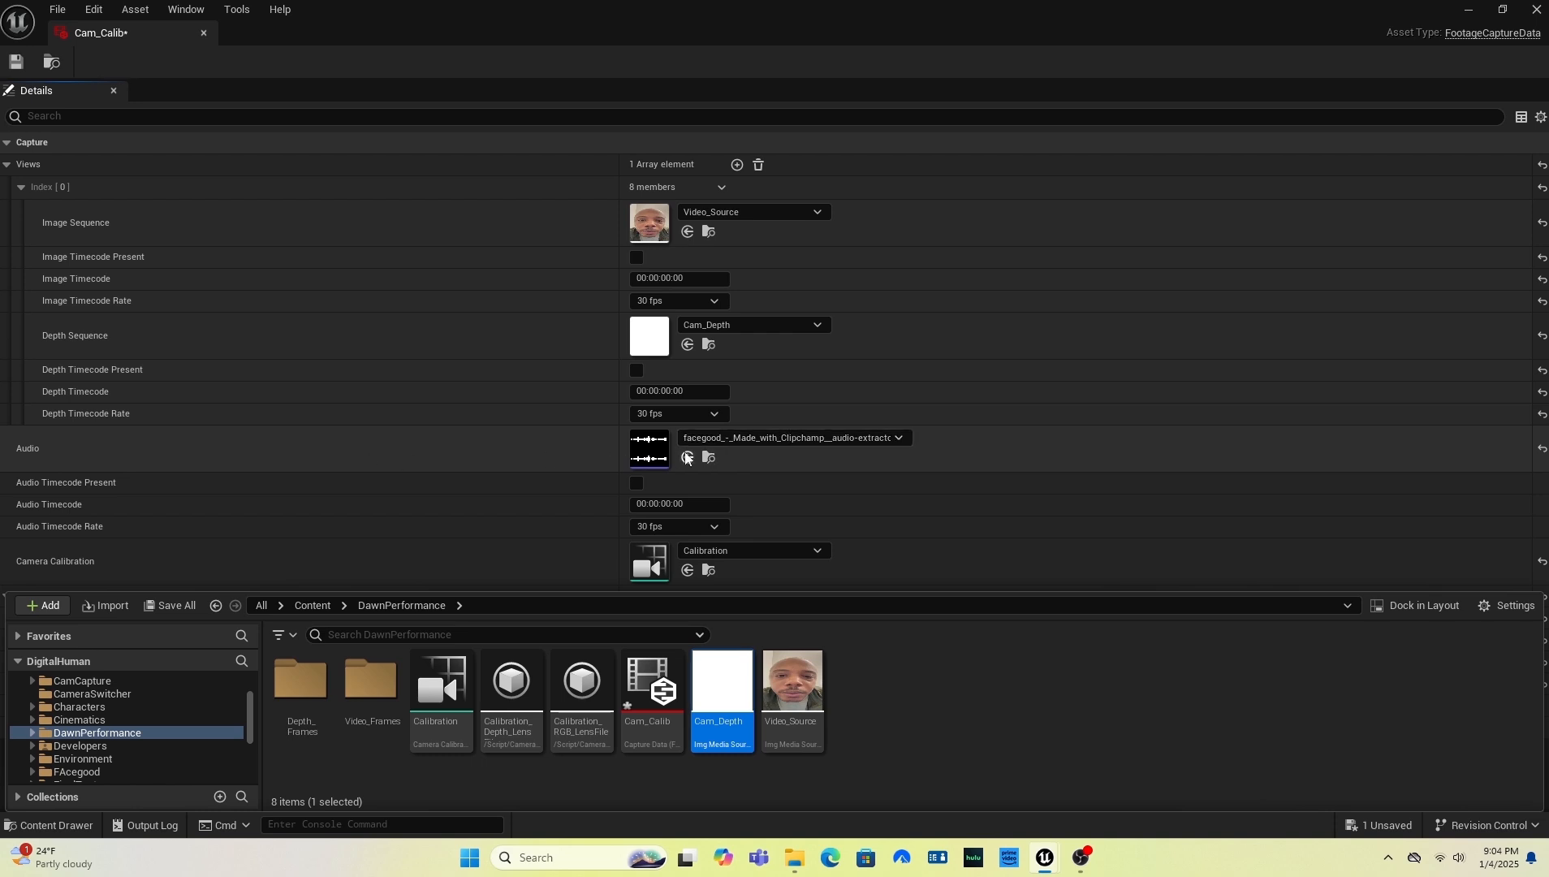
- Clear the audio asset from Cam_Calib, view its device class options, and save and close the capture data
click(827, 440)
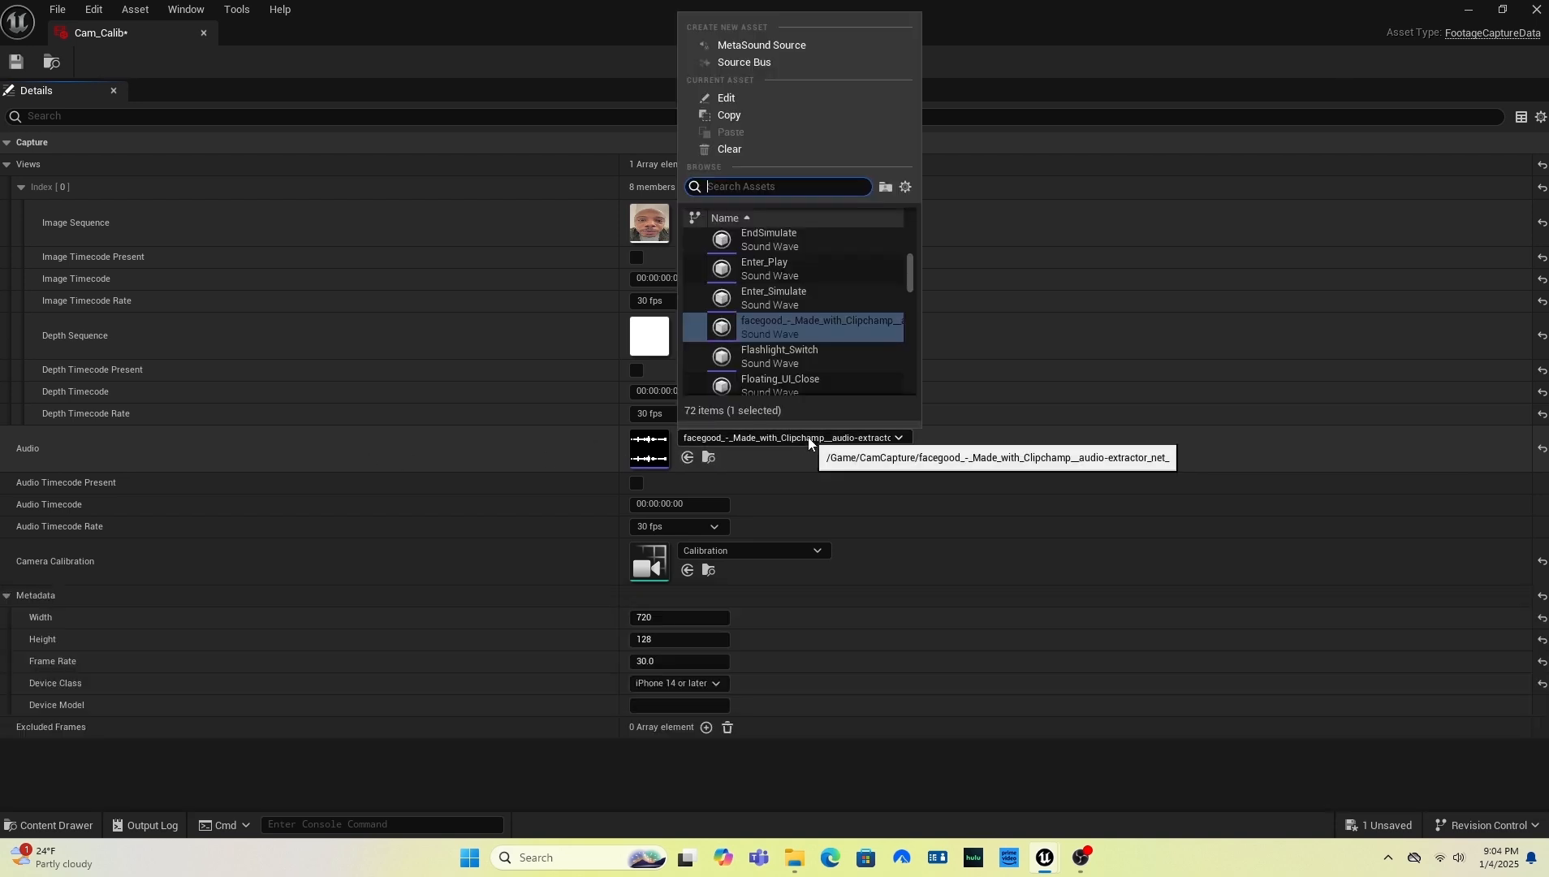
click(722, 148)
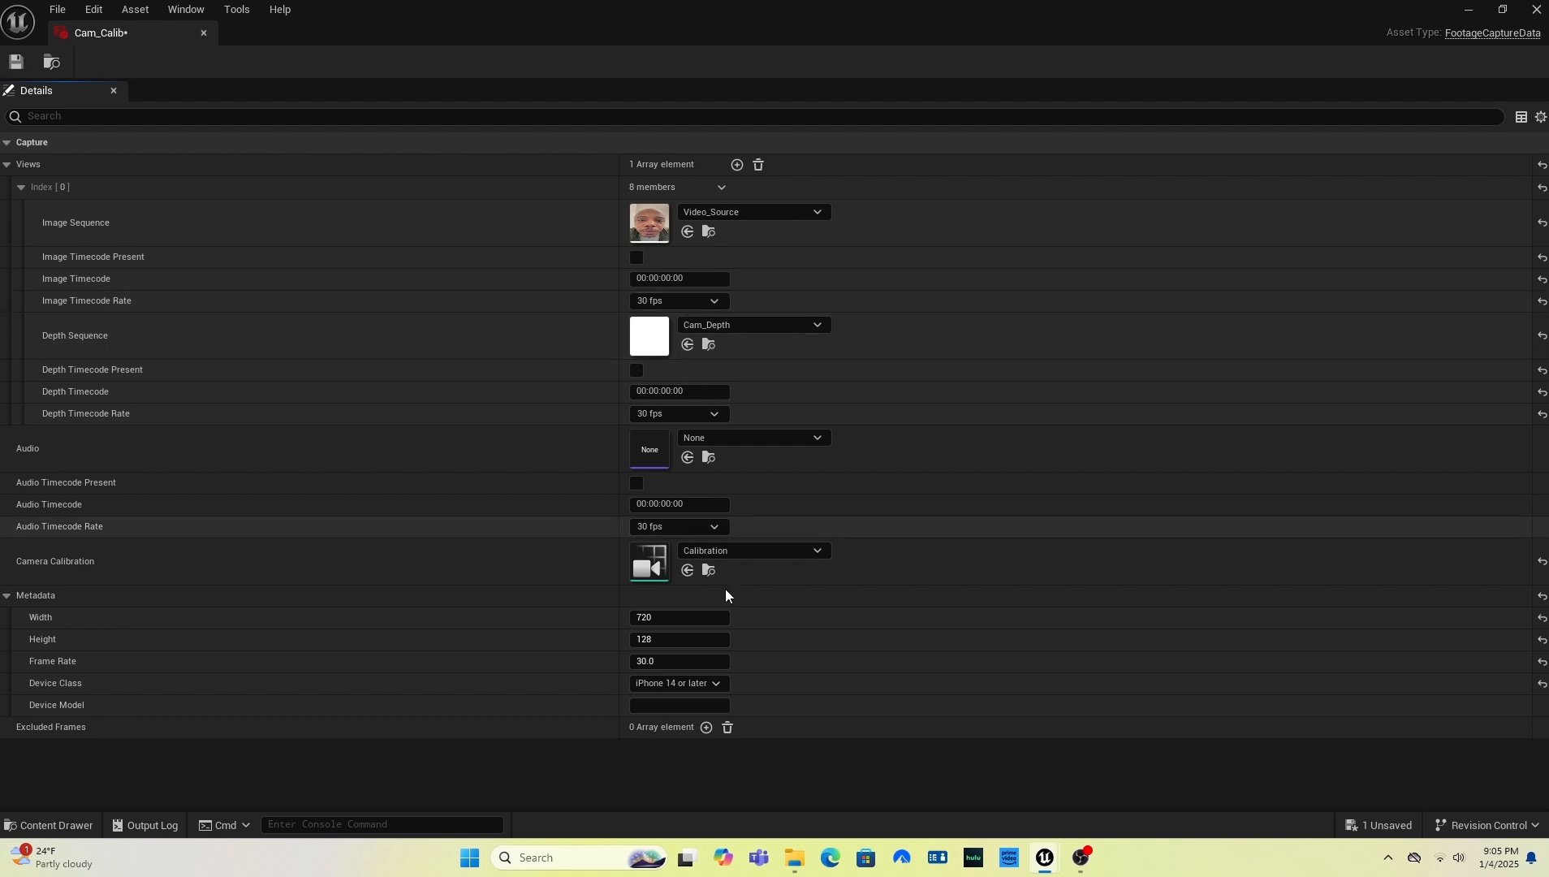
click(676, 688)
click(676, 690)
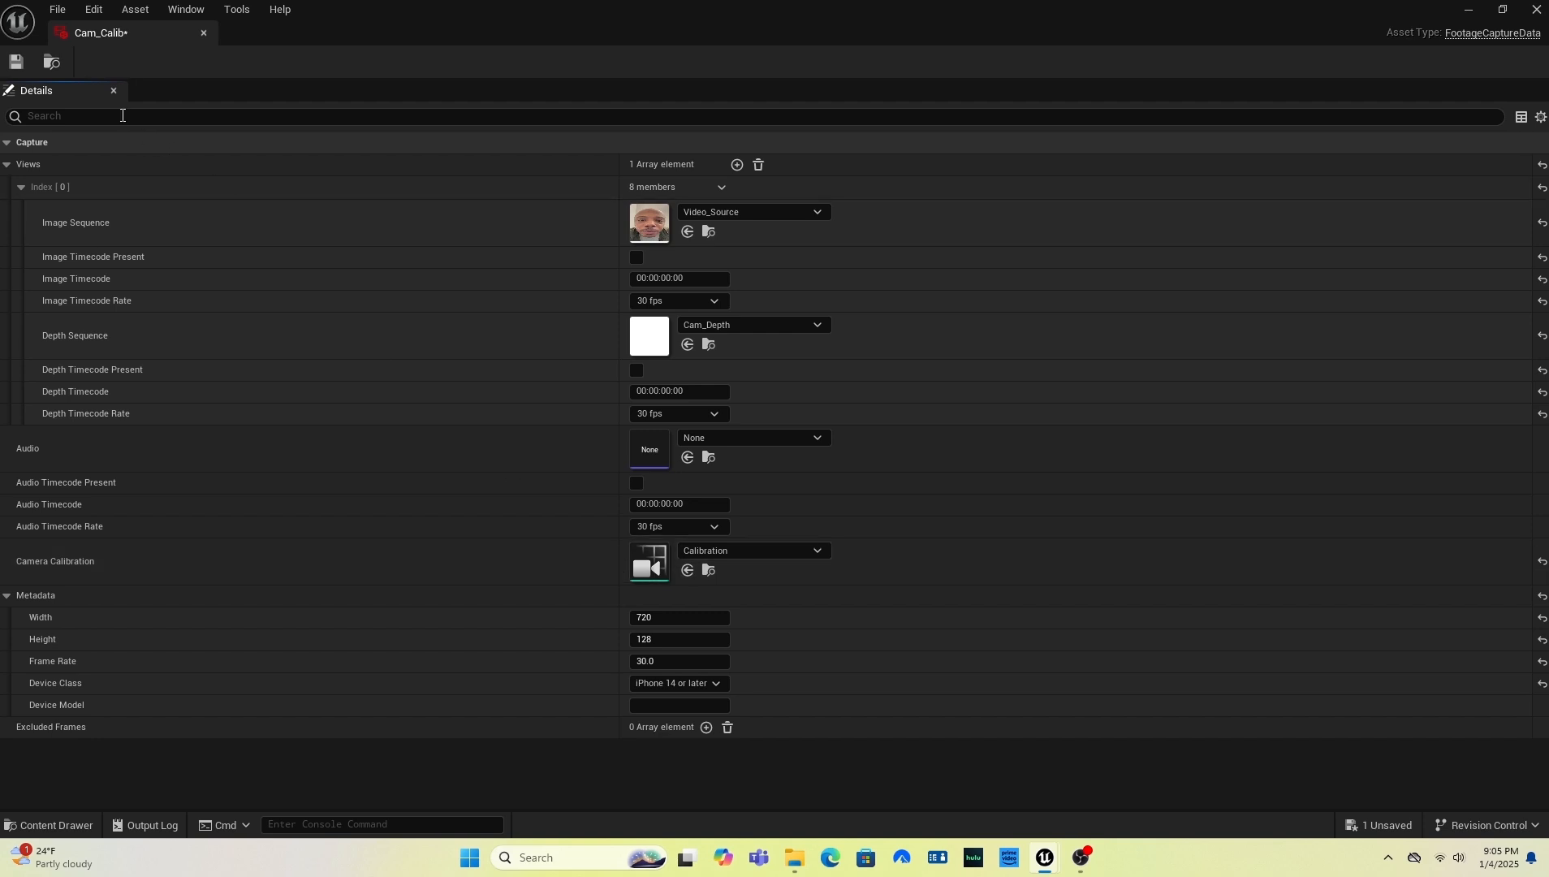
click(15, 62)
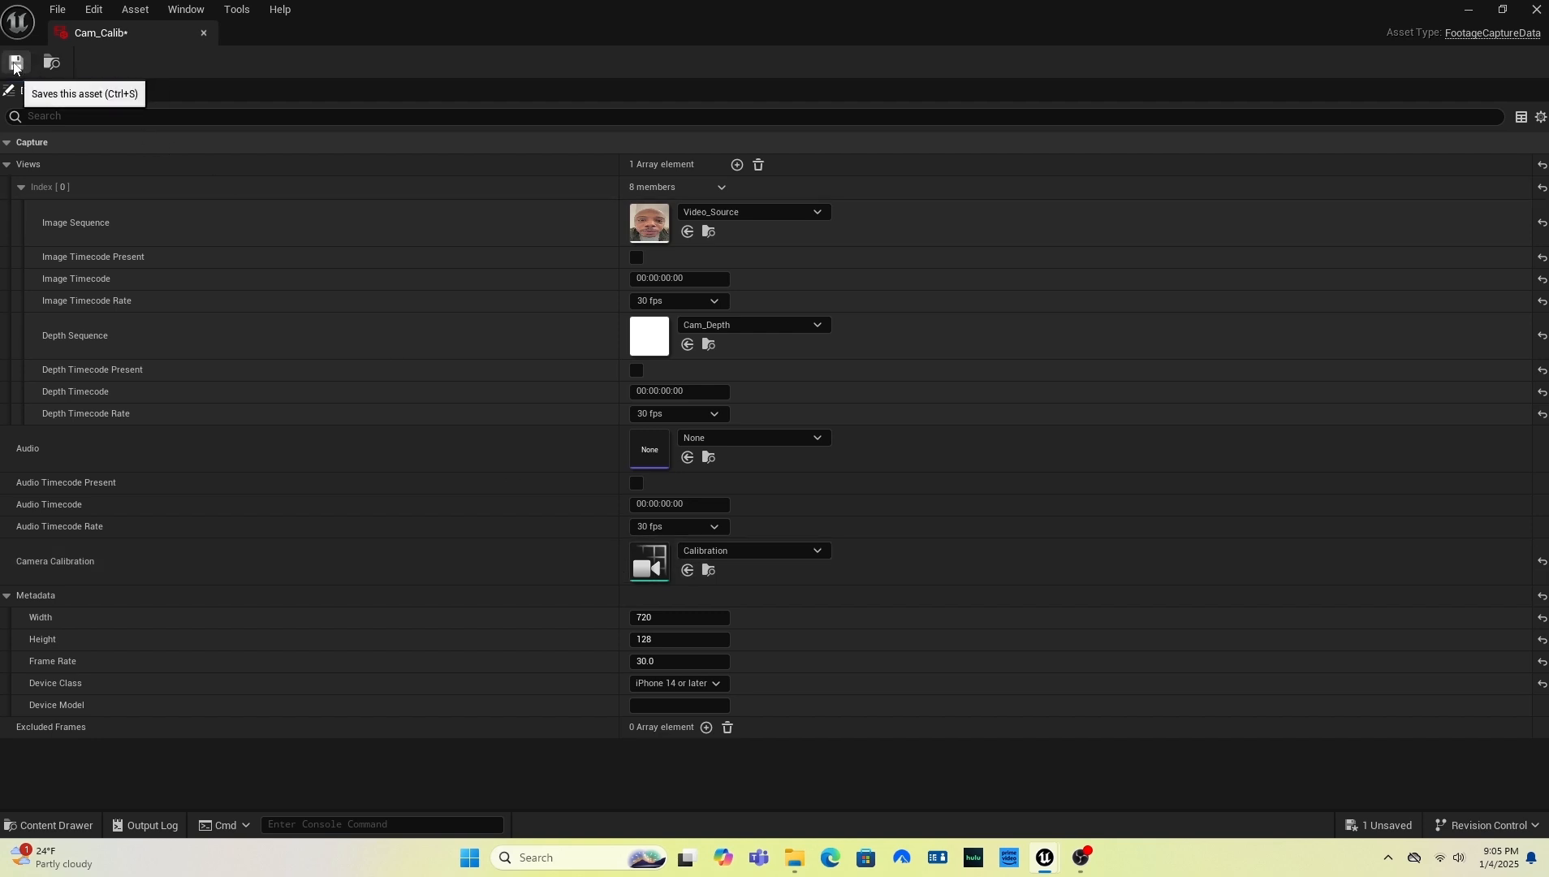
click(204, 34)
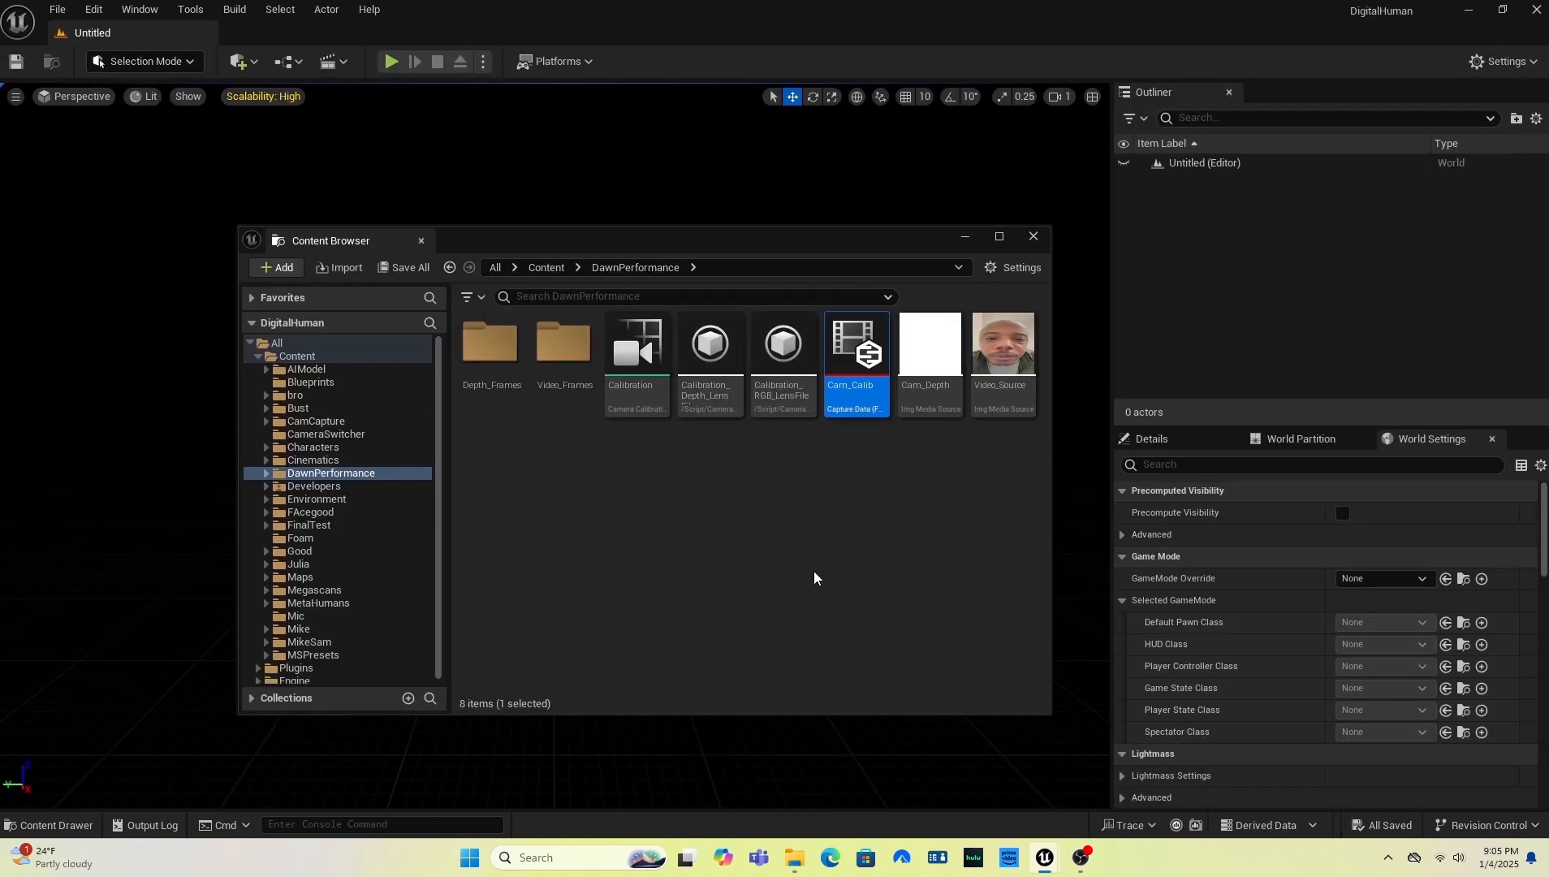
- Create a MetaHuman Identity asset named Dawn in the DawnPerformance folder
right_click(672, 521)
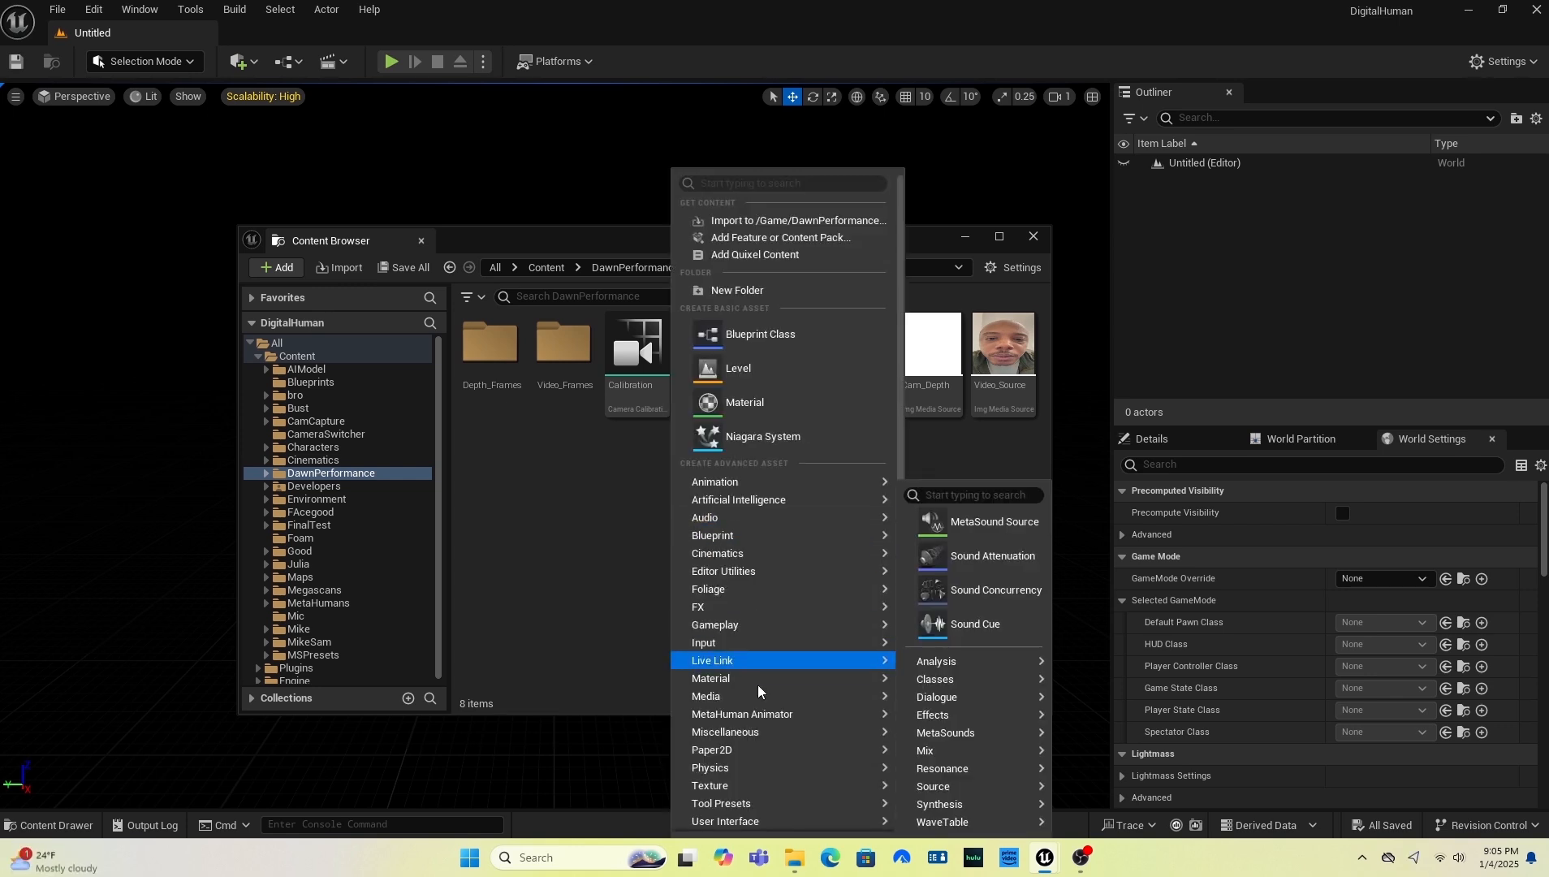
mouse_move(773, 722)
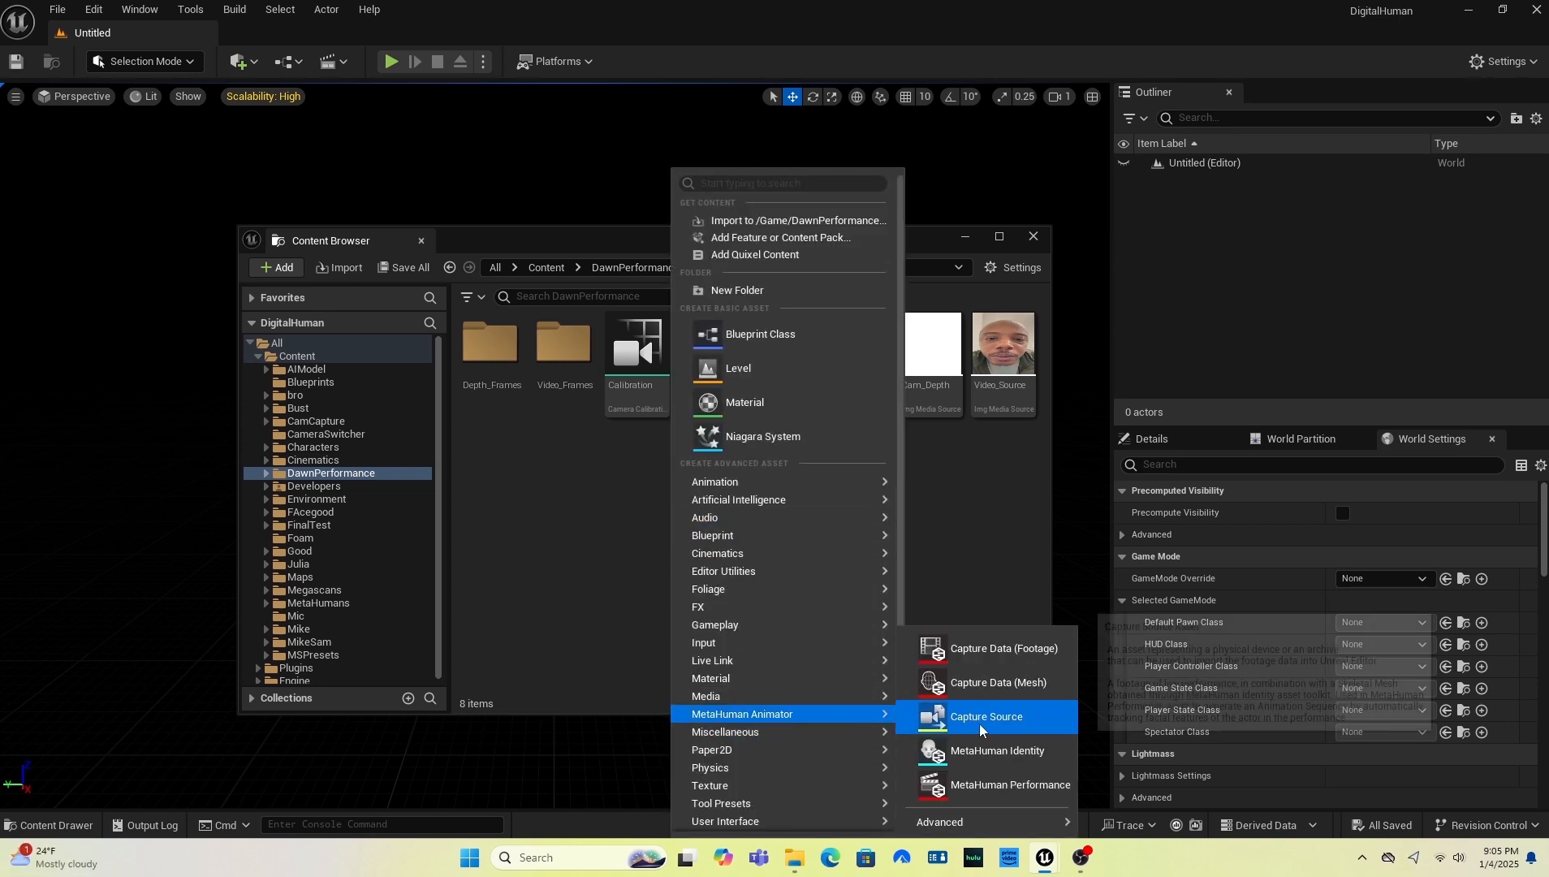
click(985, 748)
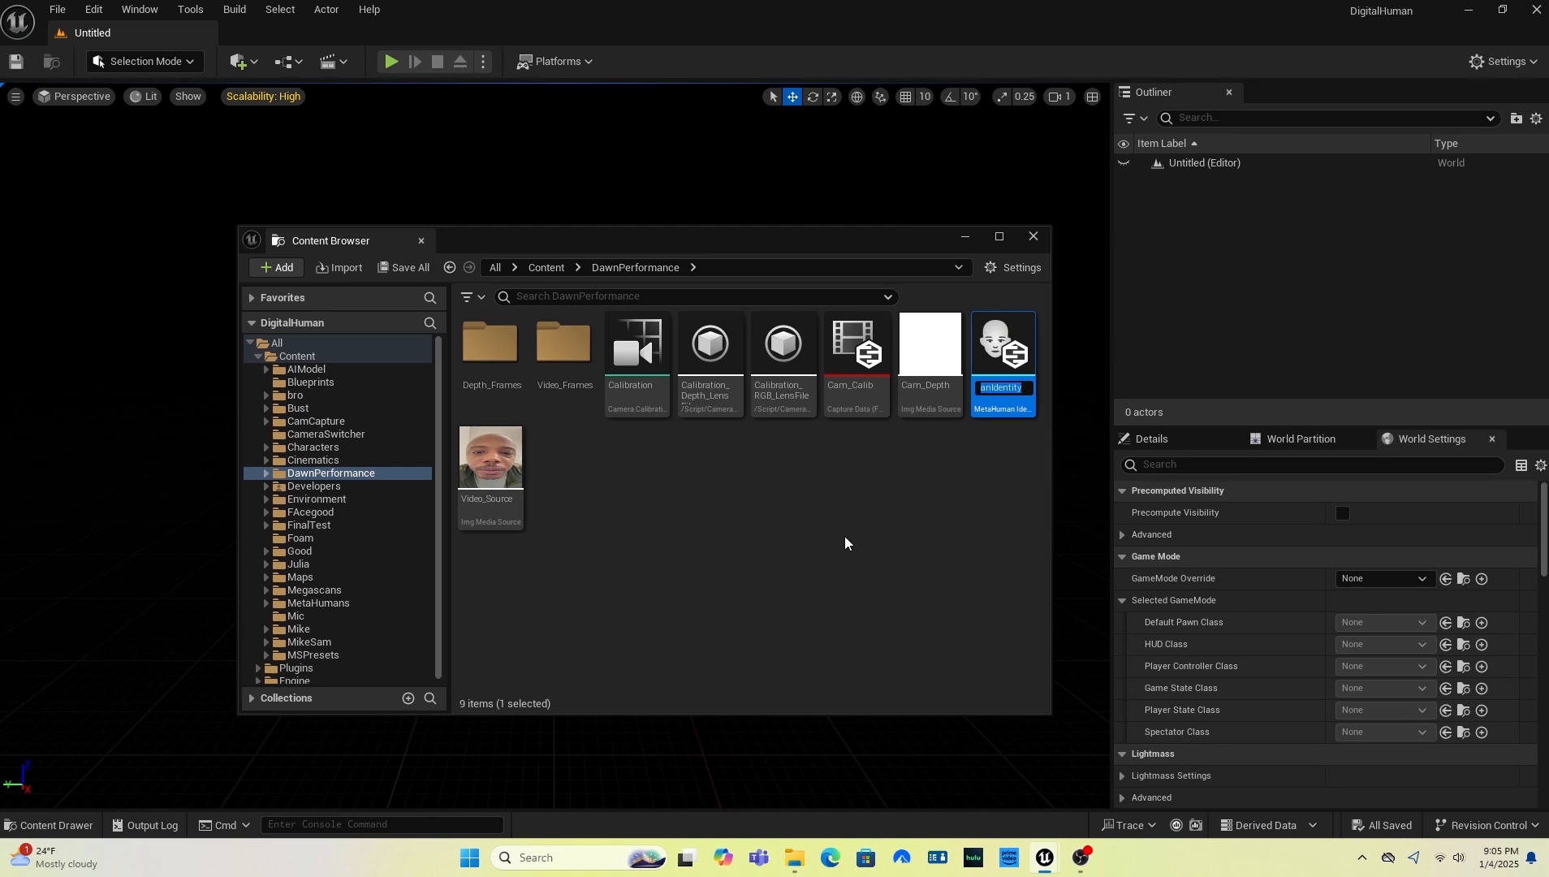
text(Dawn)
key(Return)
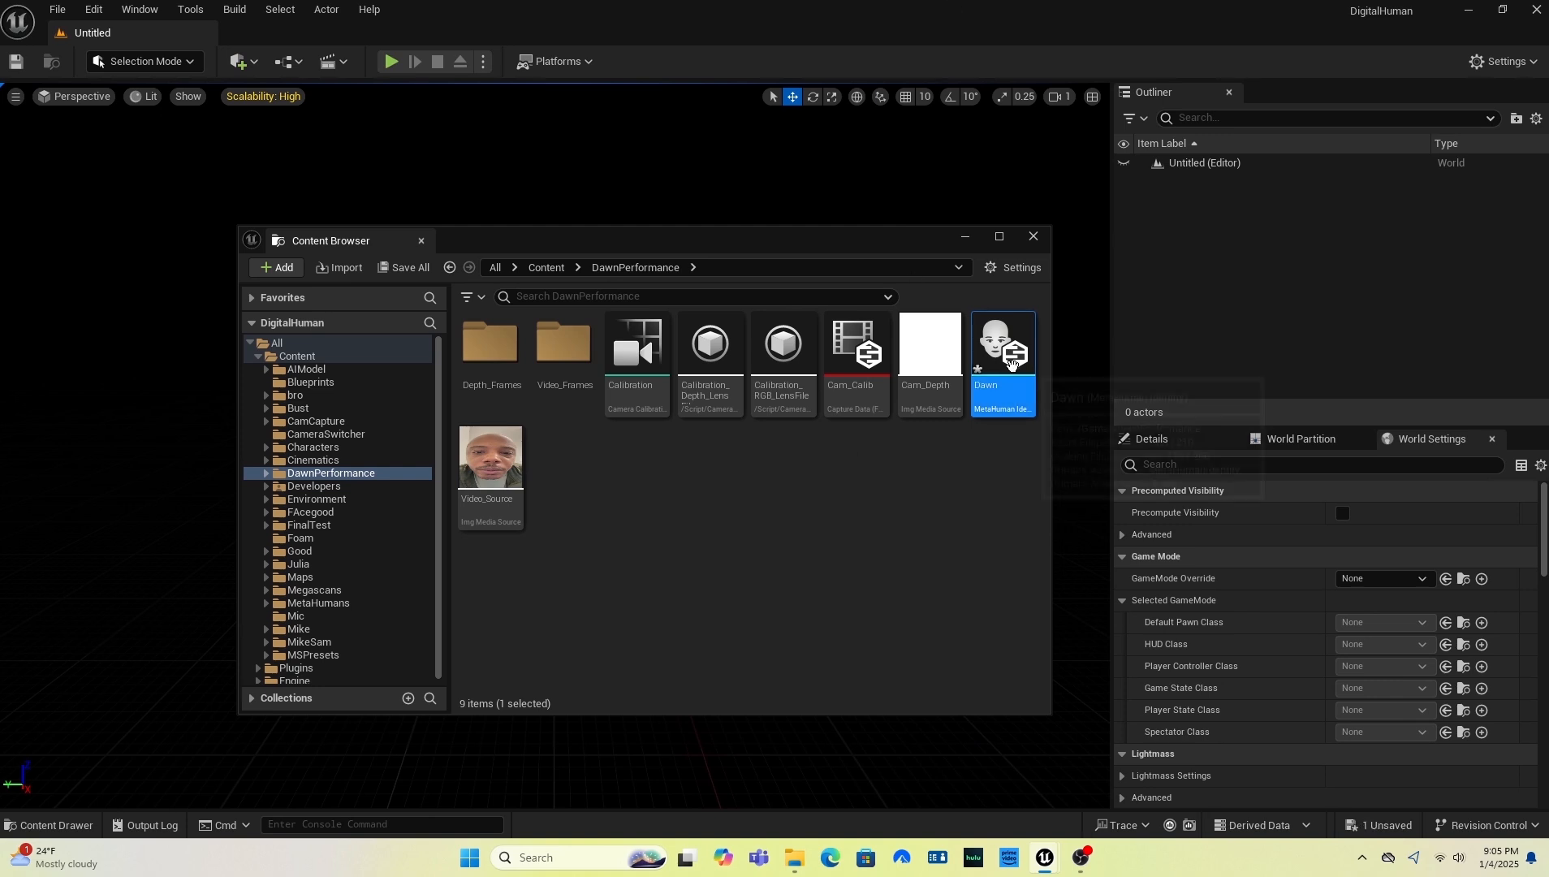
- Open the Dawn identity, accept the minimum specification notice, and create its components from the DawnPerformance Cam_Calib footage
double_click(1009, 364)
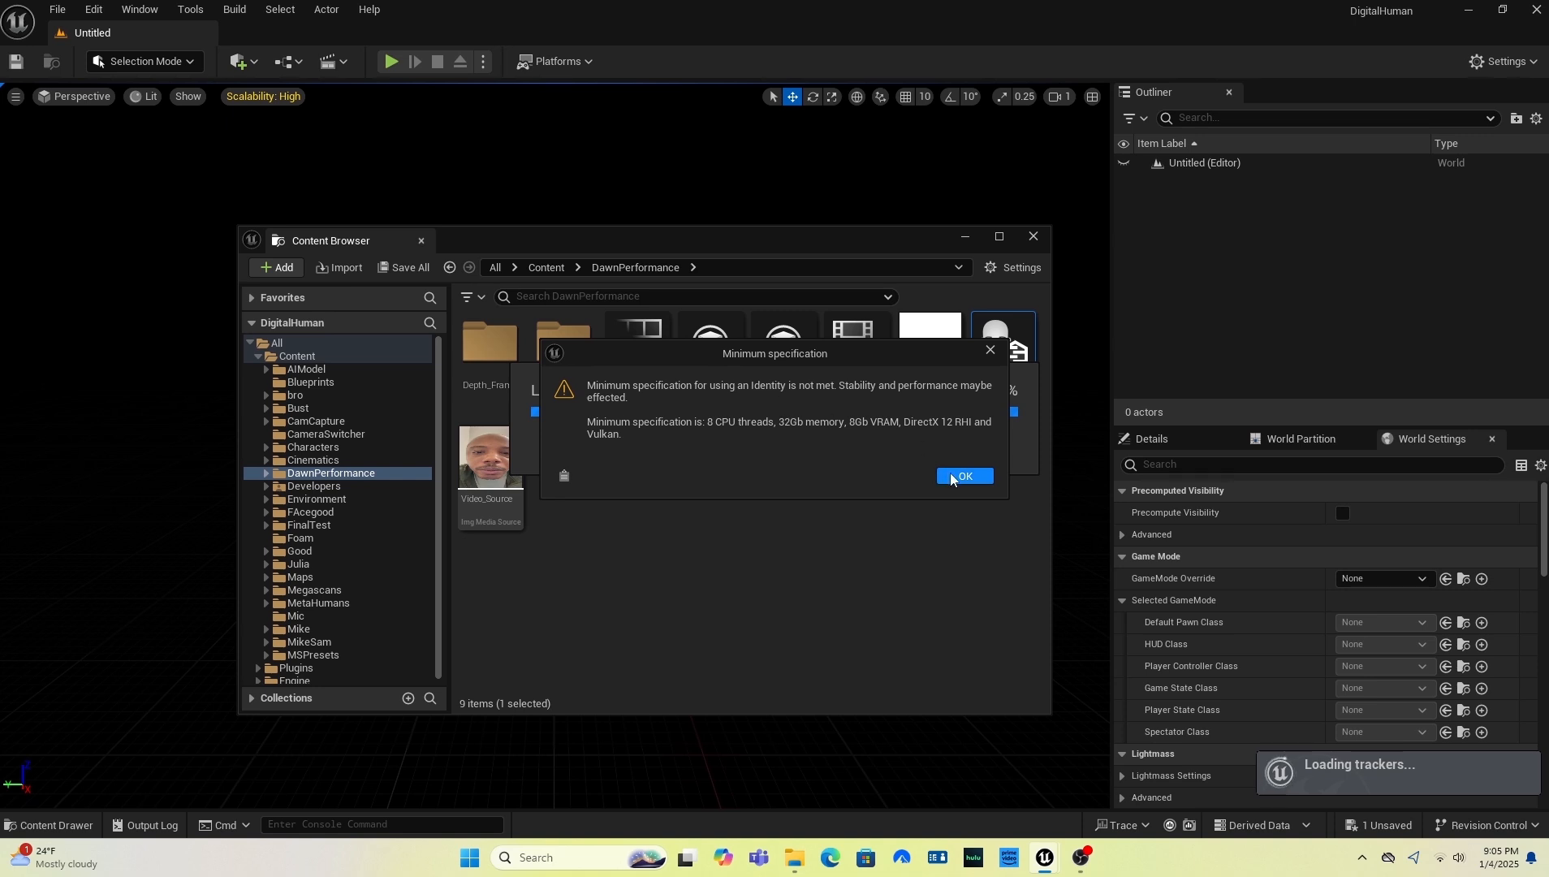
key(Return)
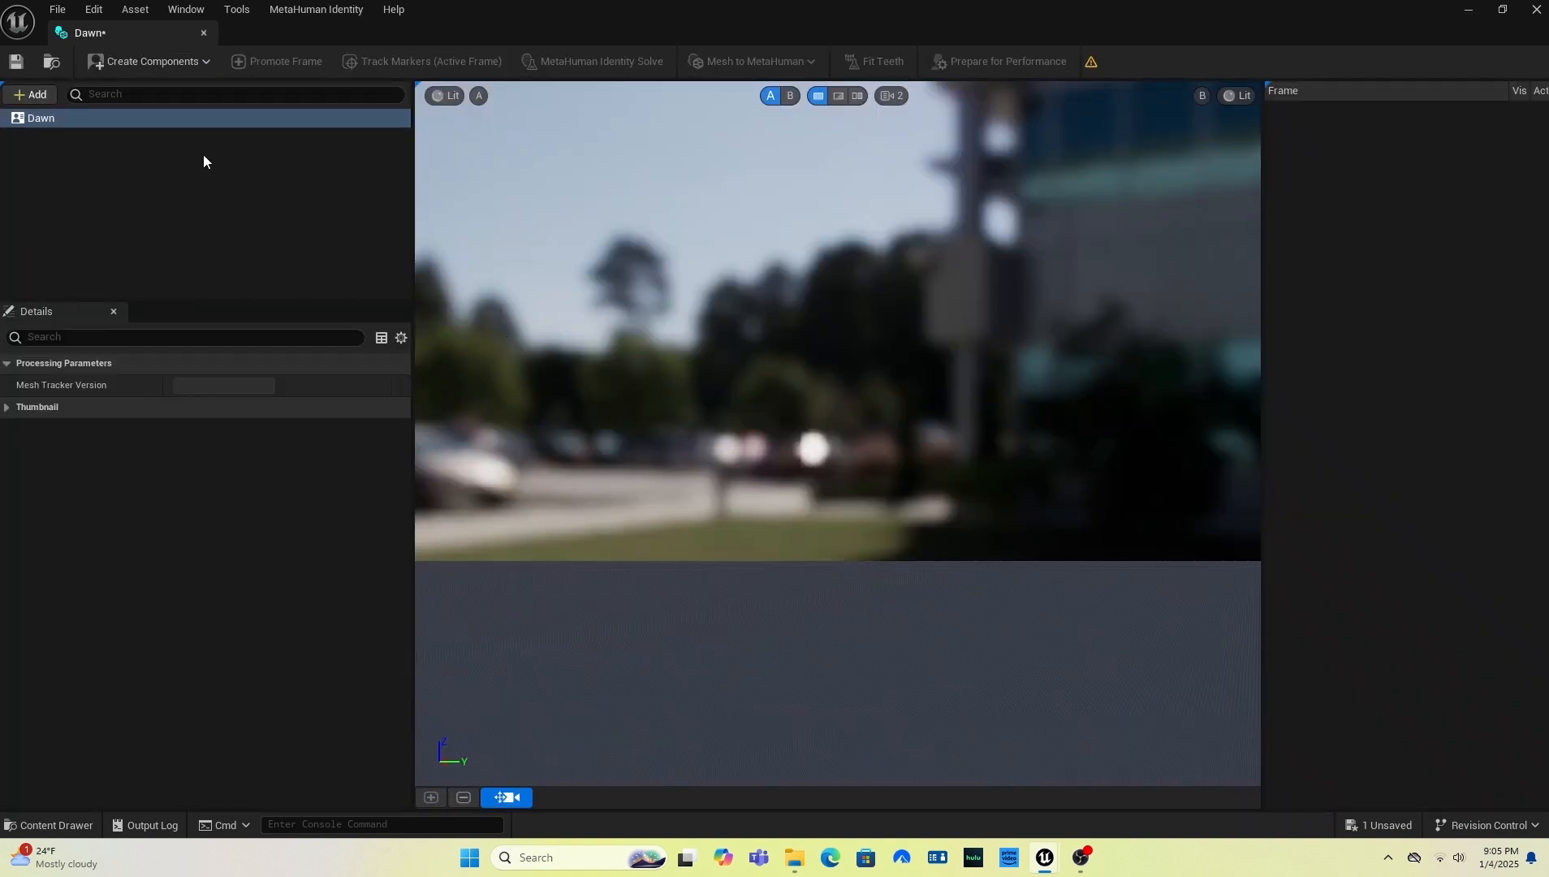
mouse_move(185, 124)
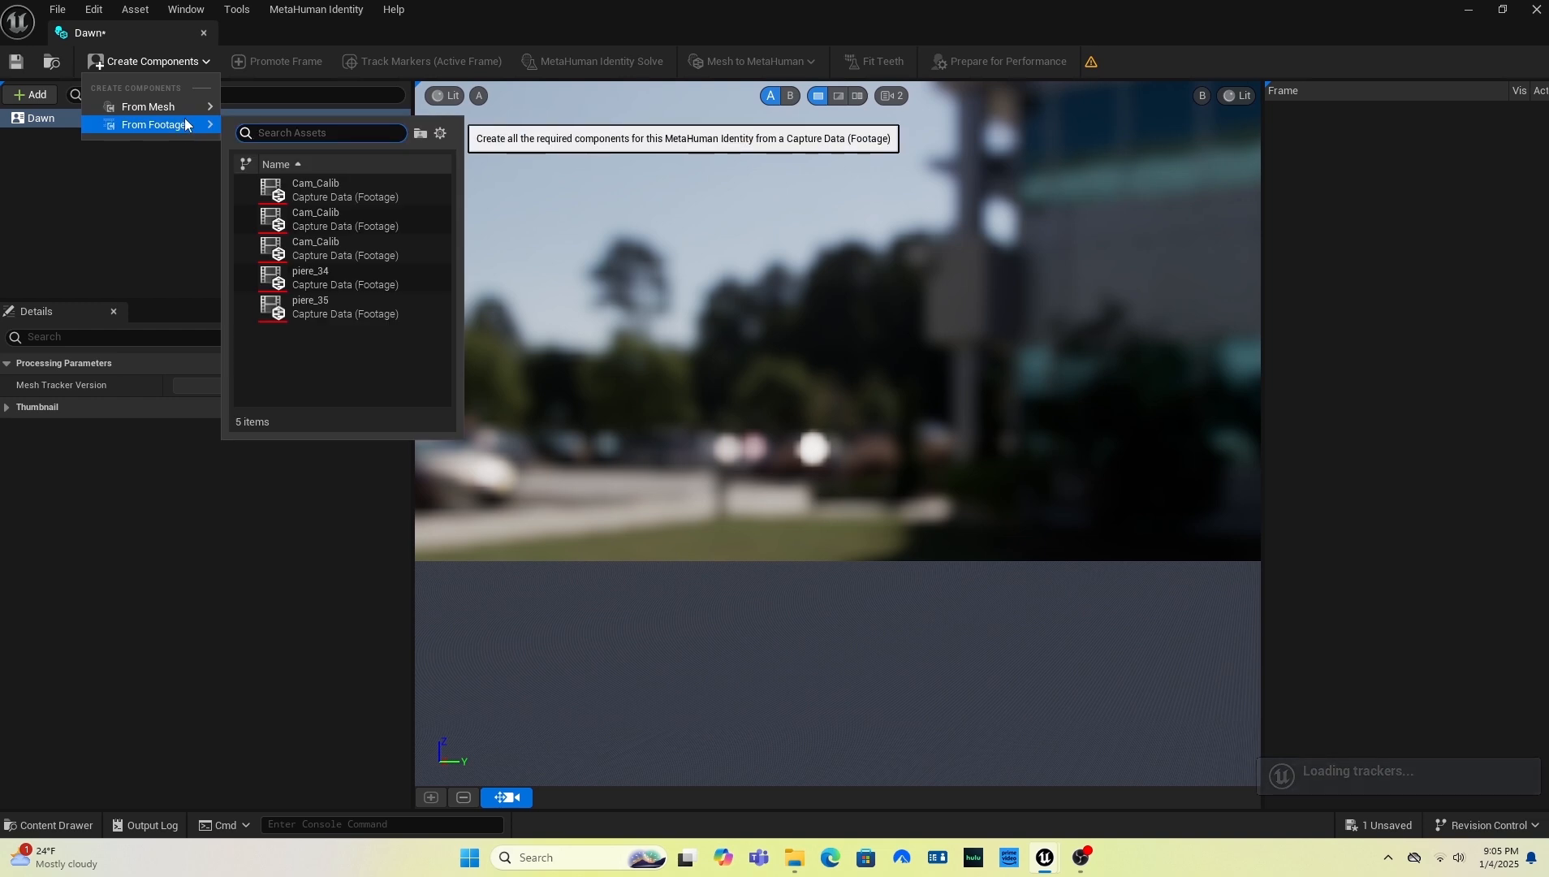
click(309, 190)
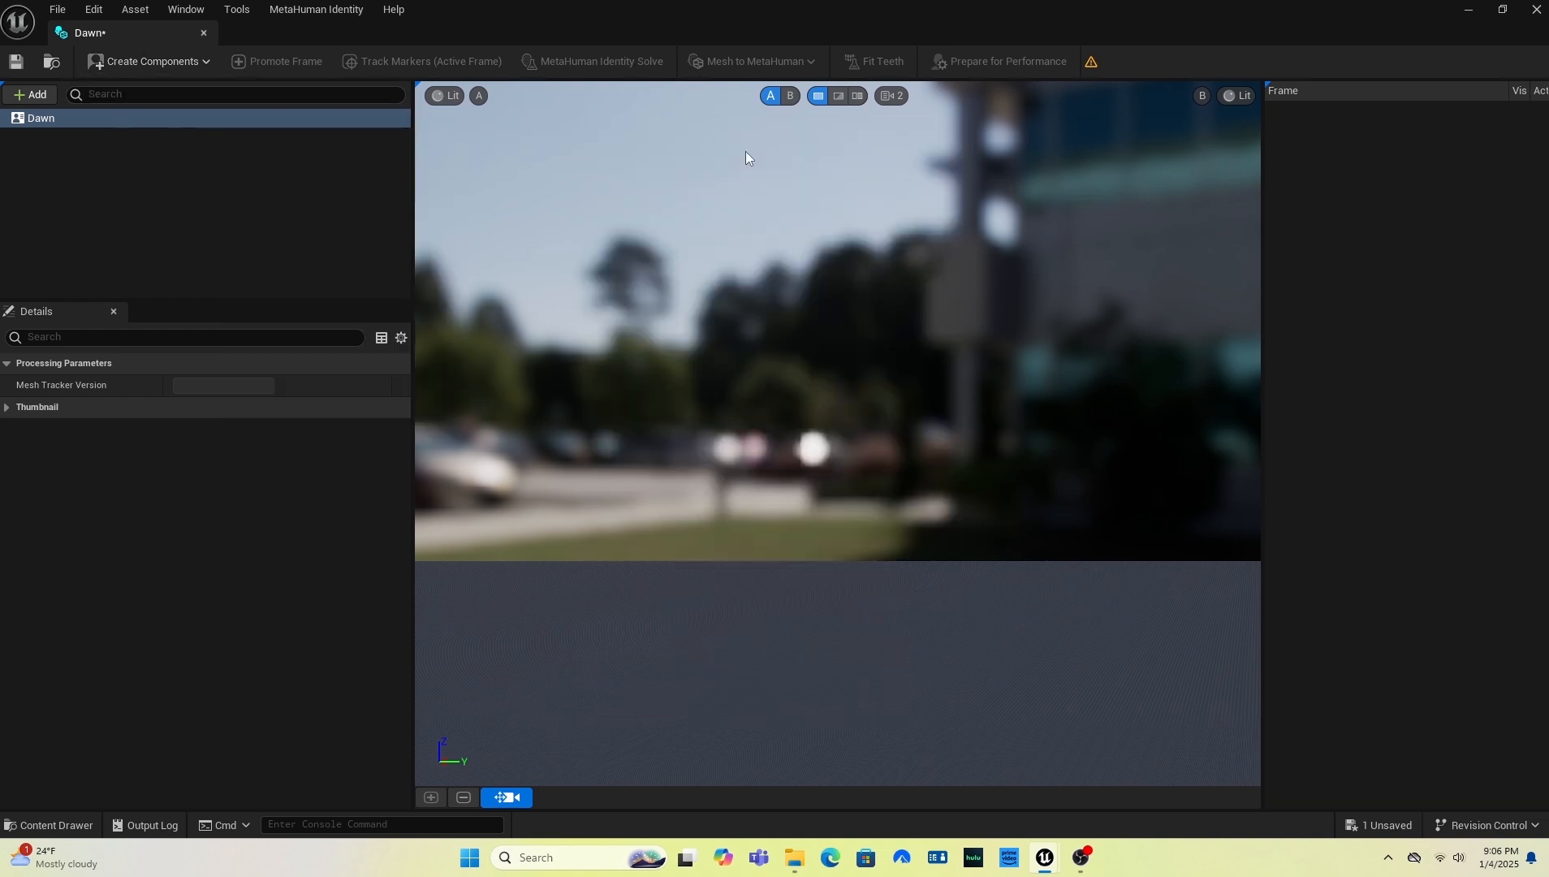
click(167, 64)
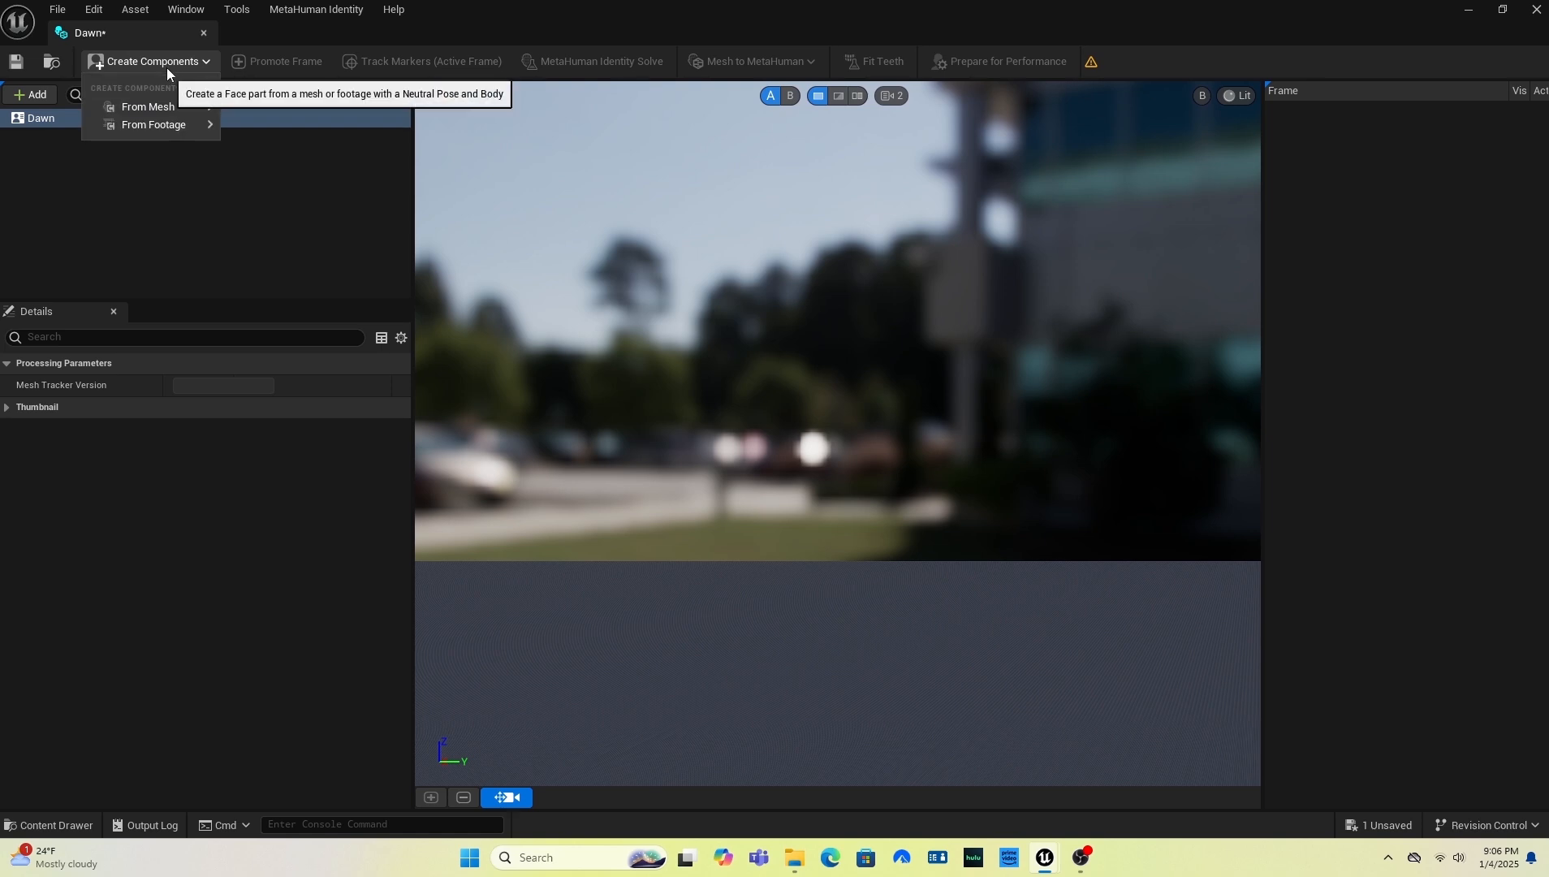
mouse_move(146, 125)
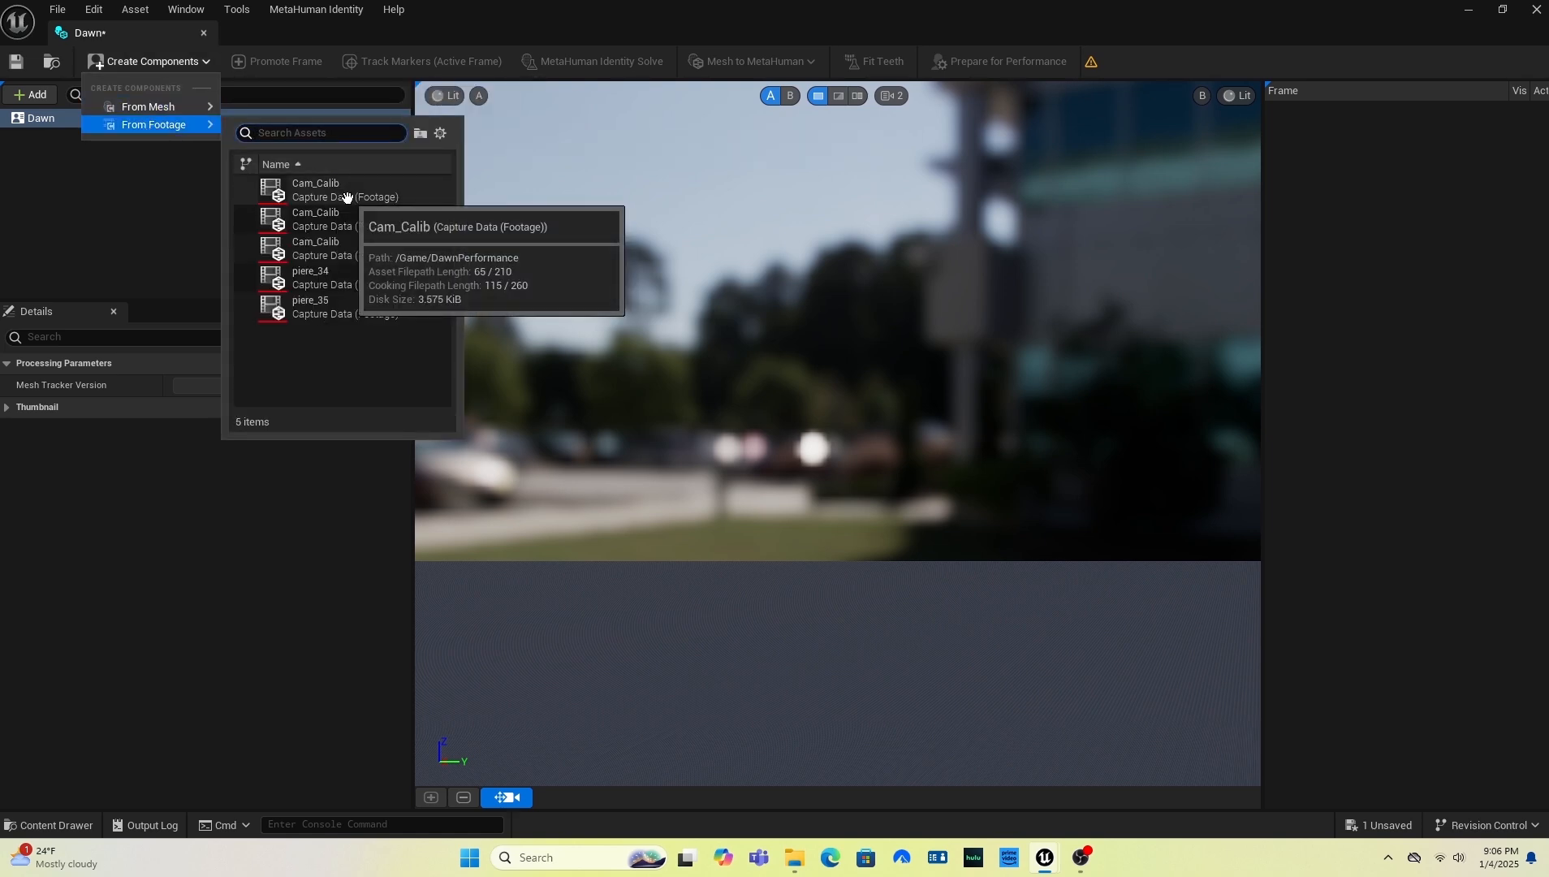
click(347, 195)
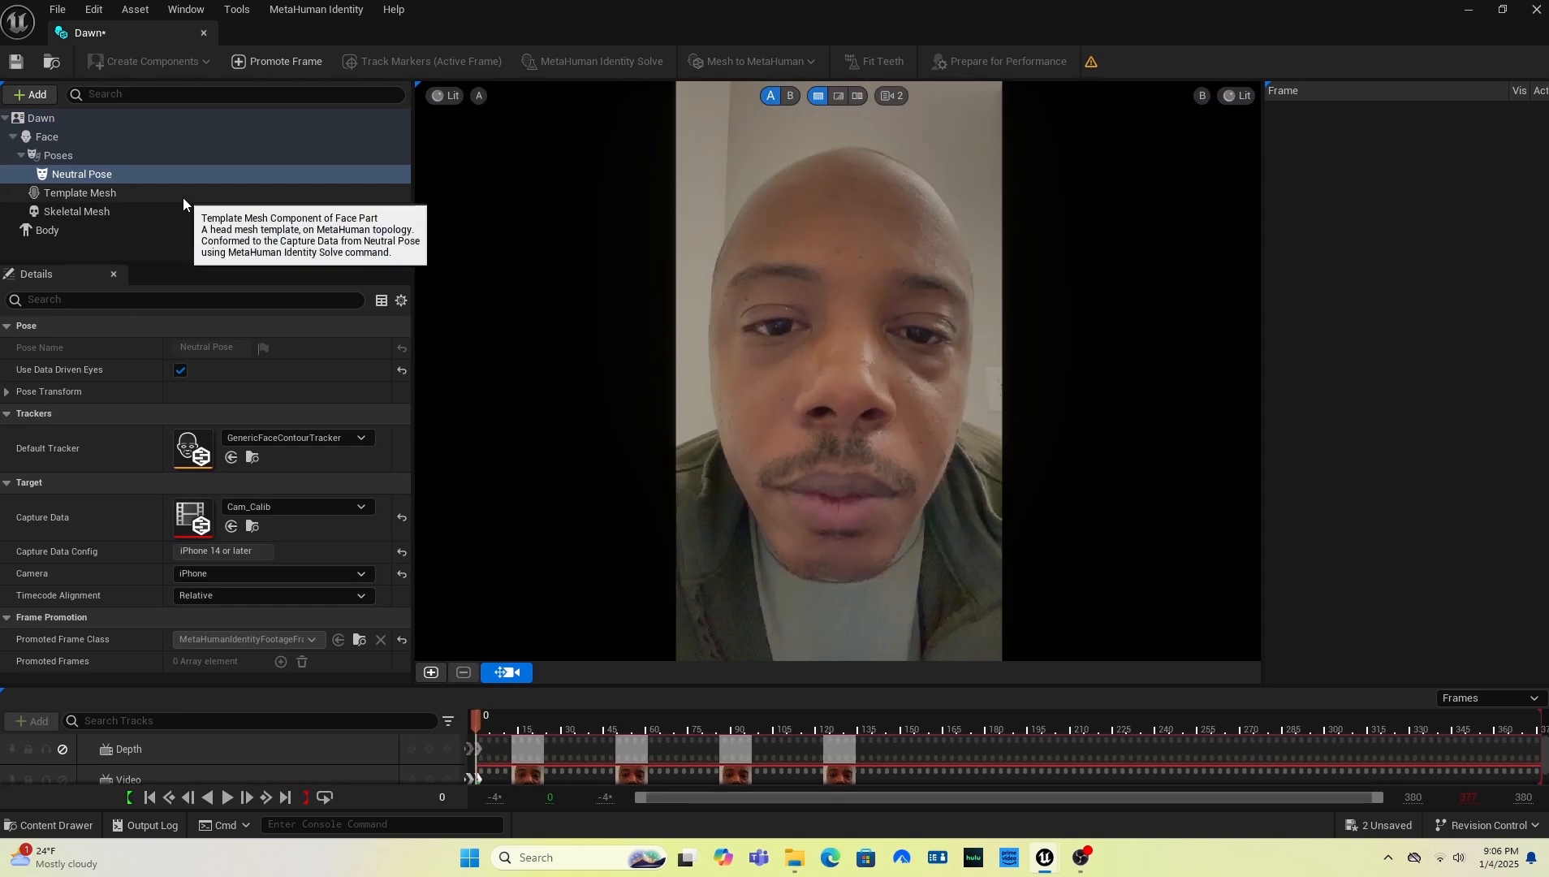
- Promote frame 0 of the footage for the Neutral Pose so the facial markers are tracked on it
click(432, 673)
click(822, 457)
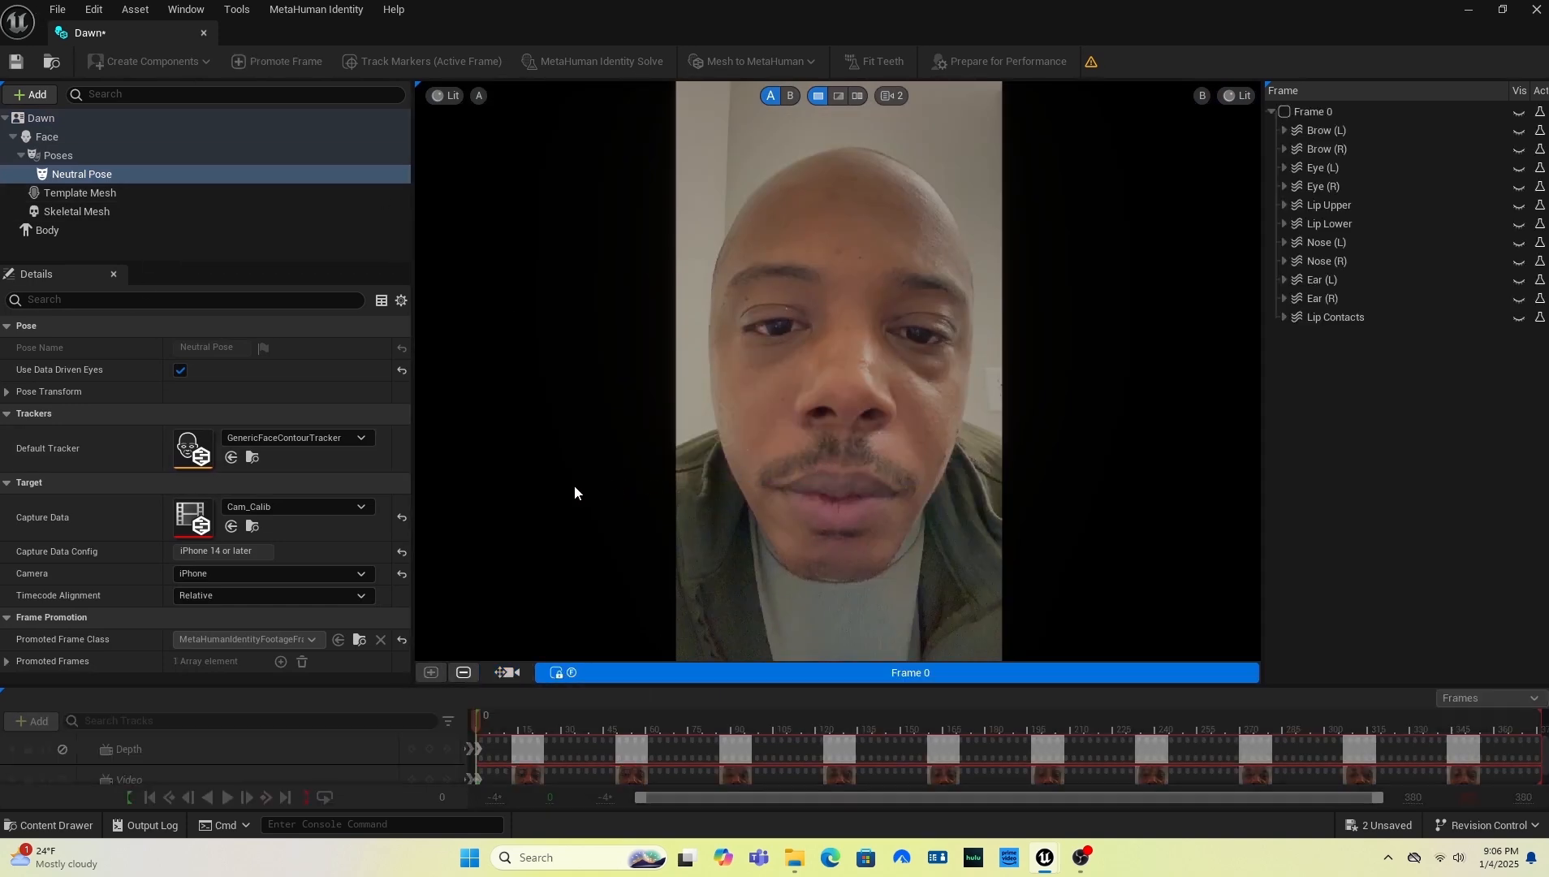
click(970, 475)
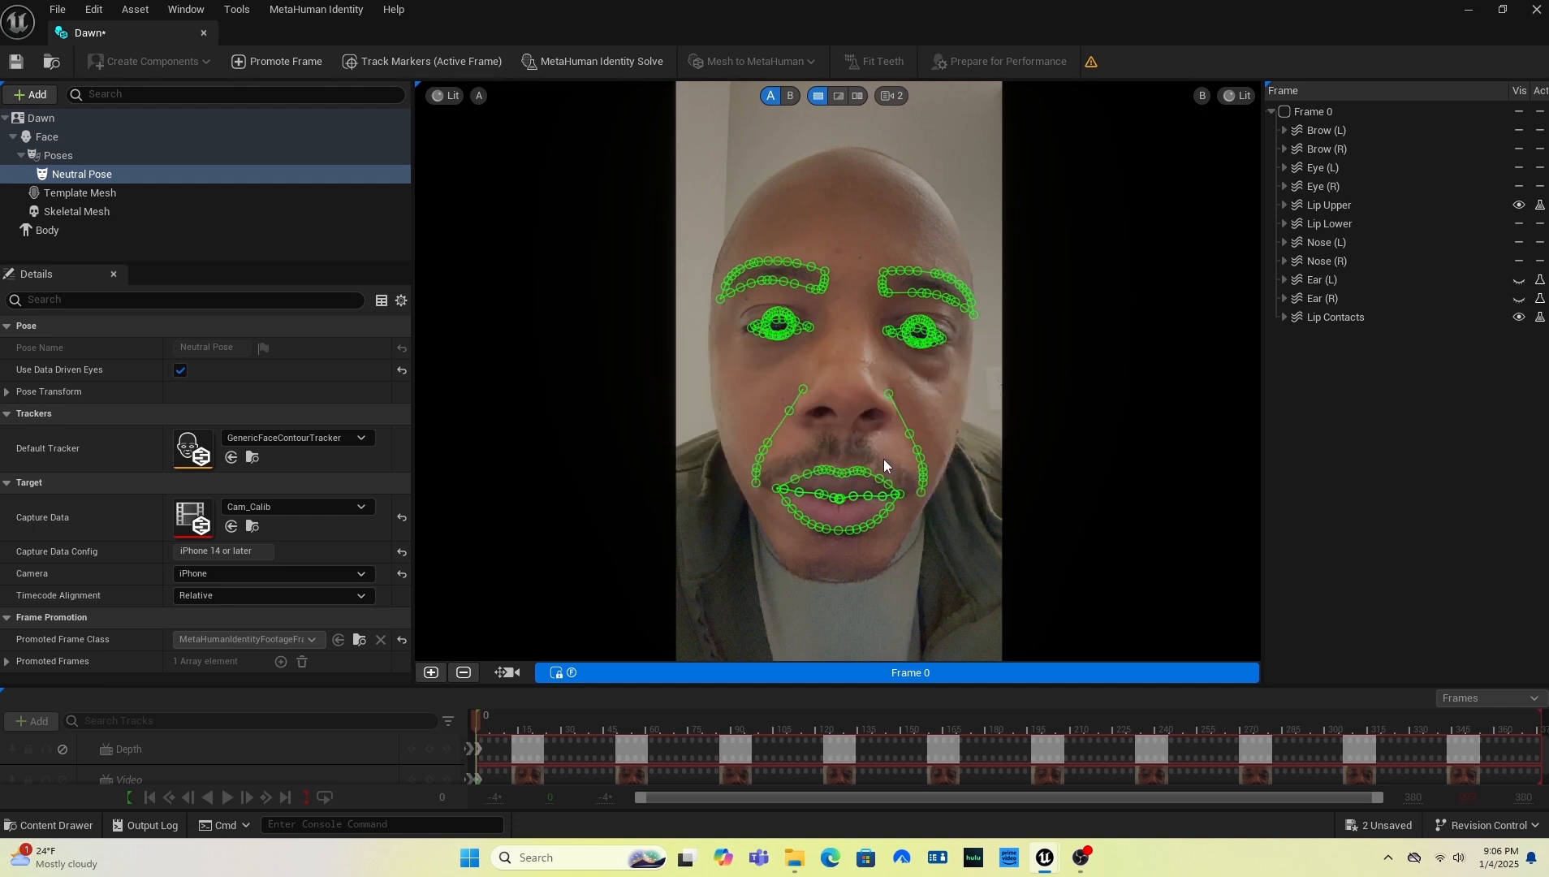